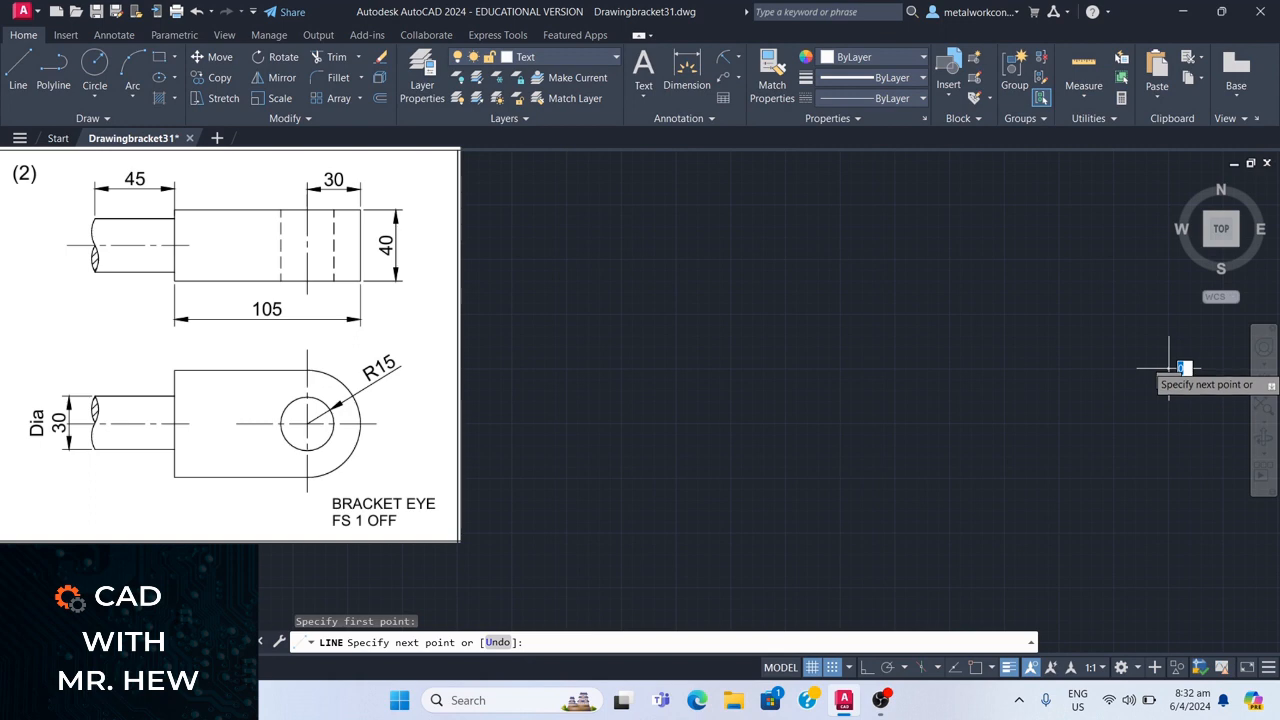
# - Draw the 40 mm vertical right edge of the bracket's rectangular view, going upward from the start point
pyautogui.write('40')
pyautogui.press('Return')
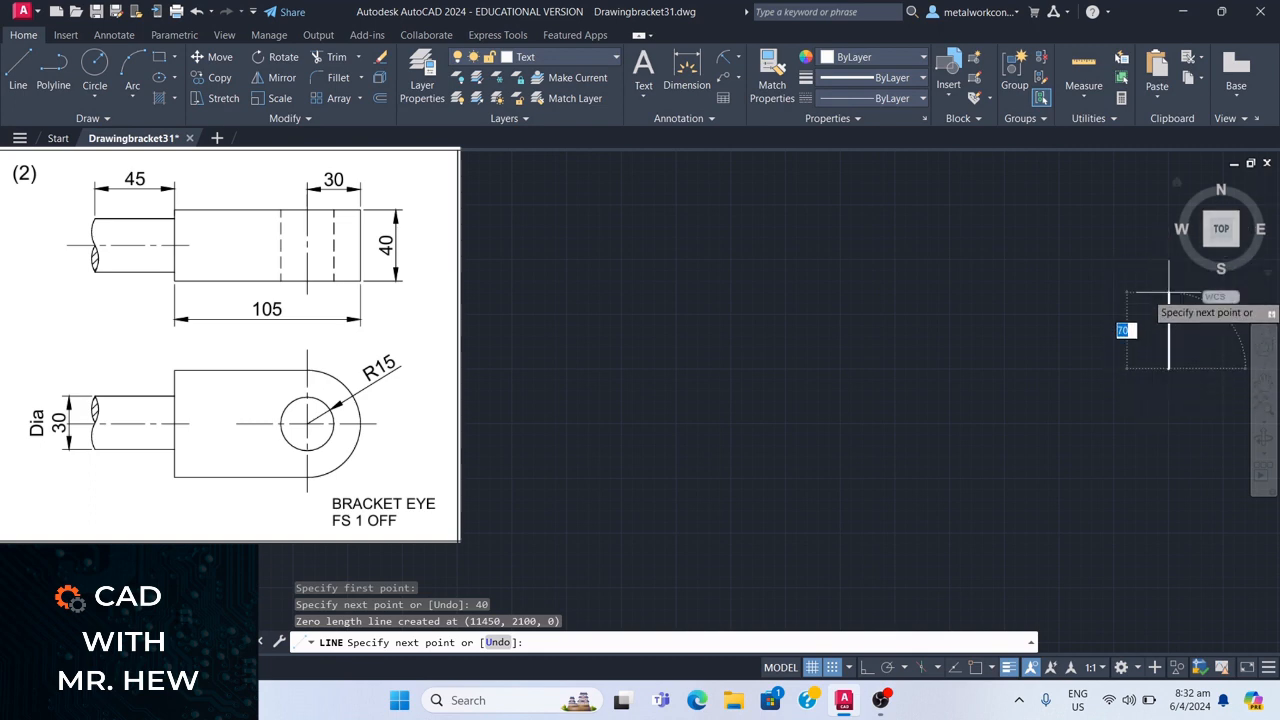
pyautogui.write('40')
pyautogui.press('Return')
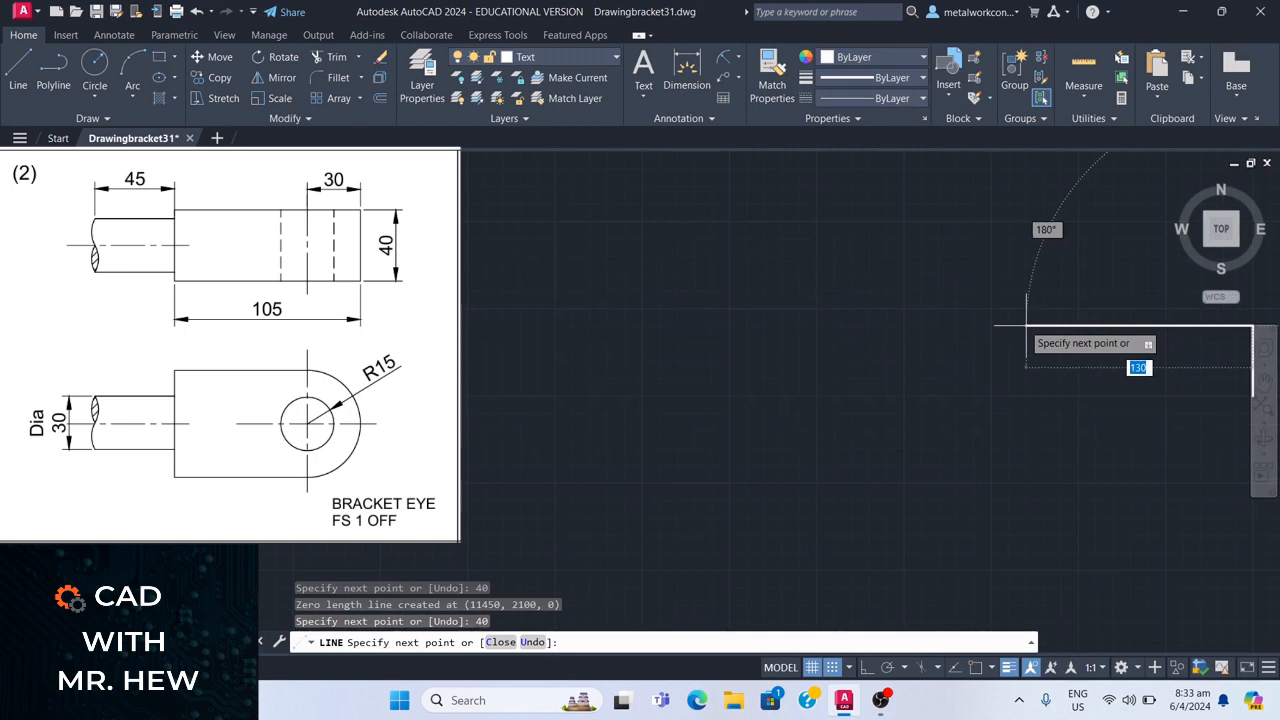
# - Continue the outline leftward with 60 mm and 45 mm segments to form the rectangle's top edge
pyautogui.click(1263, 380)
pyautogui.moveTo(1240, 370)
pyautogui.mouseDown()
pyautogui.moveTo(1083, 343)
pyautogui.moveTo(1158, 336)
pyautogui.mouseUp()
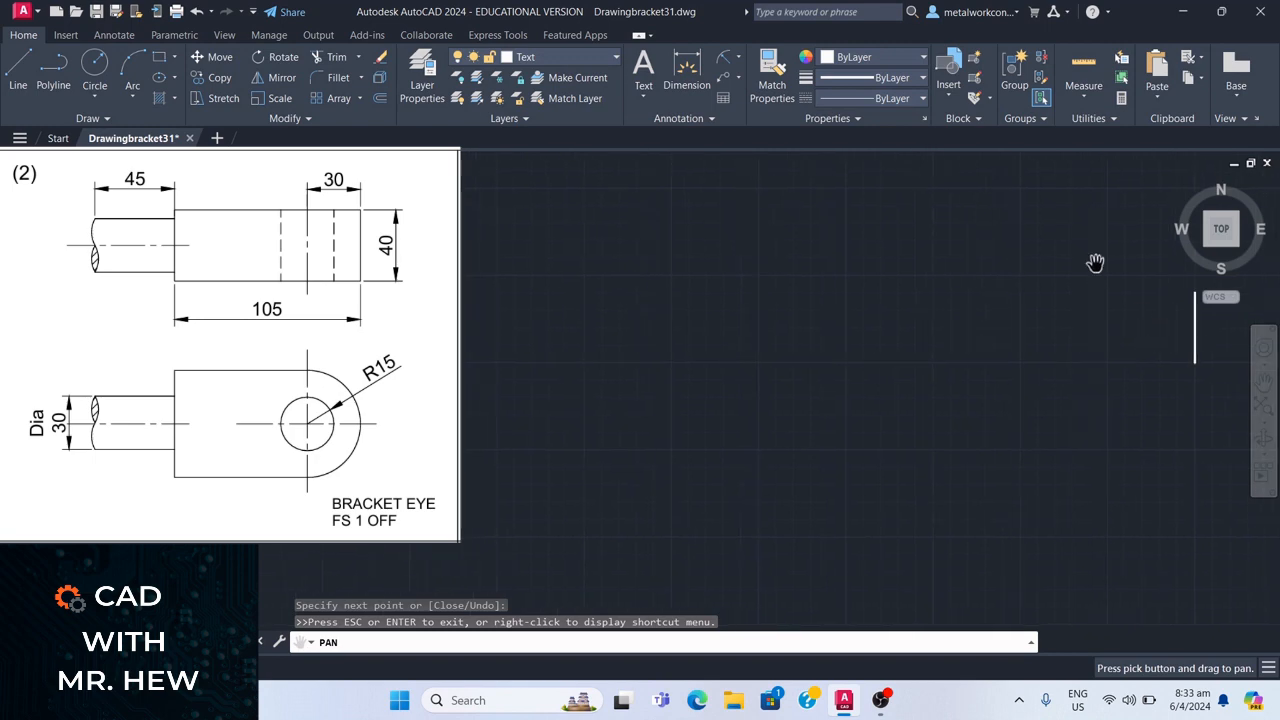
pyautogui.press('Escape')
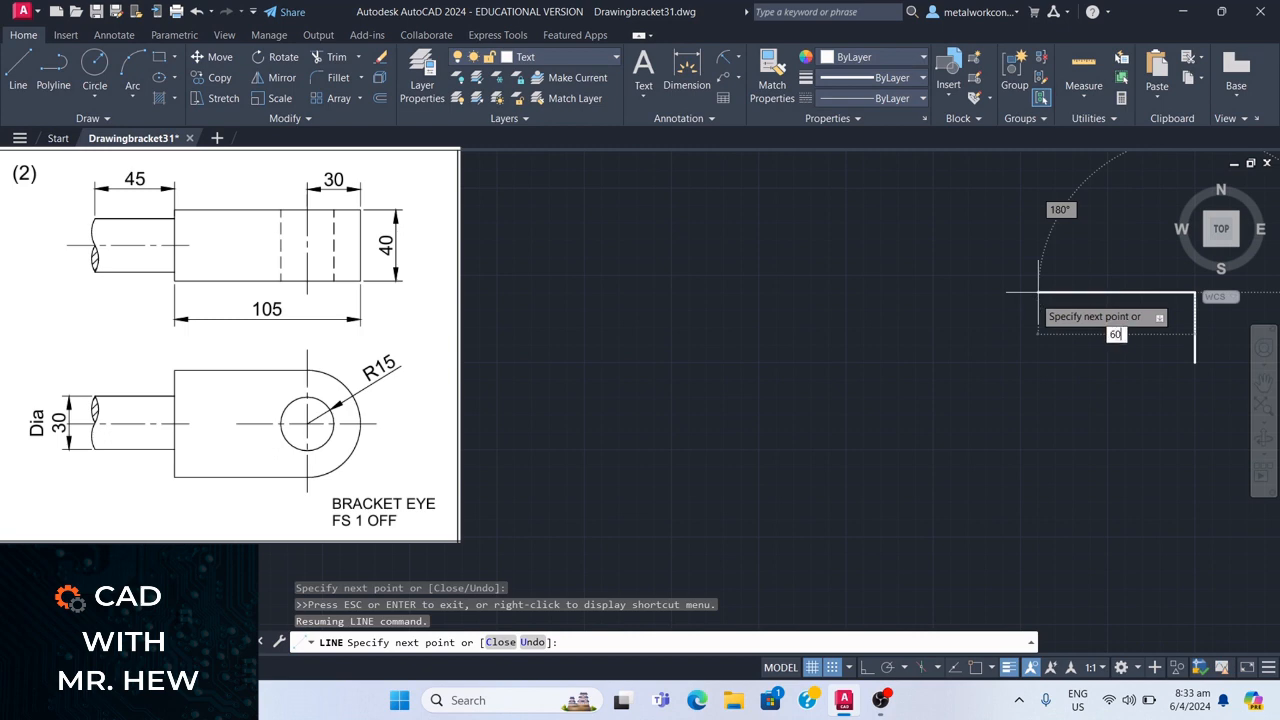
pyautogui.press('Return')
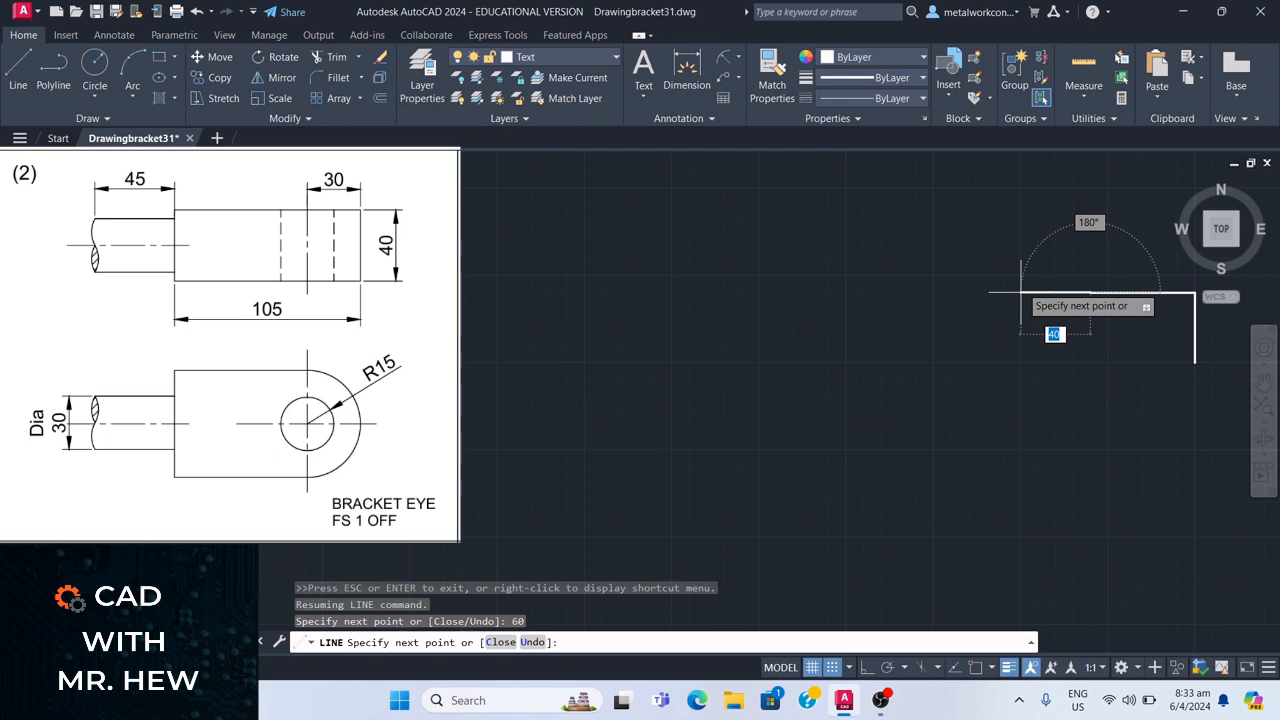
pyautogui.press('Return')
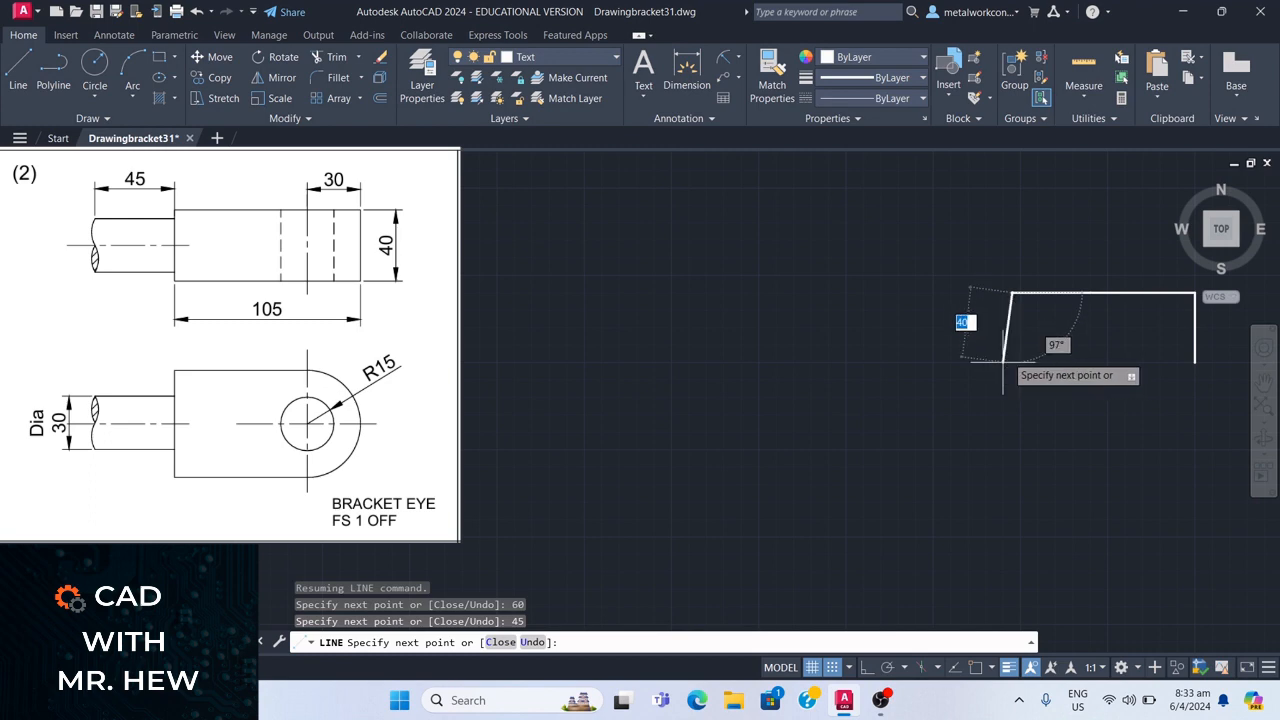
# - Turn on Ortho, draw the left edge 40 mm downward, and close the rectangle along the bottom to the right edge's lower end
pyautogui.write('4')
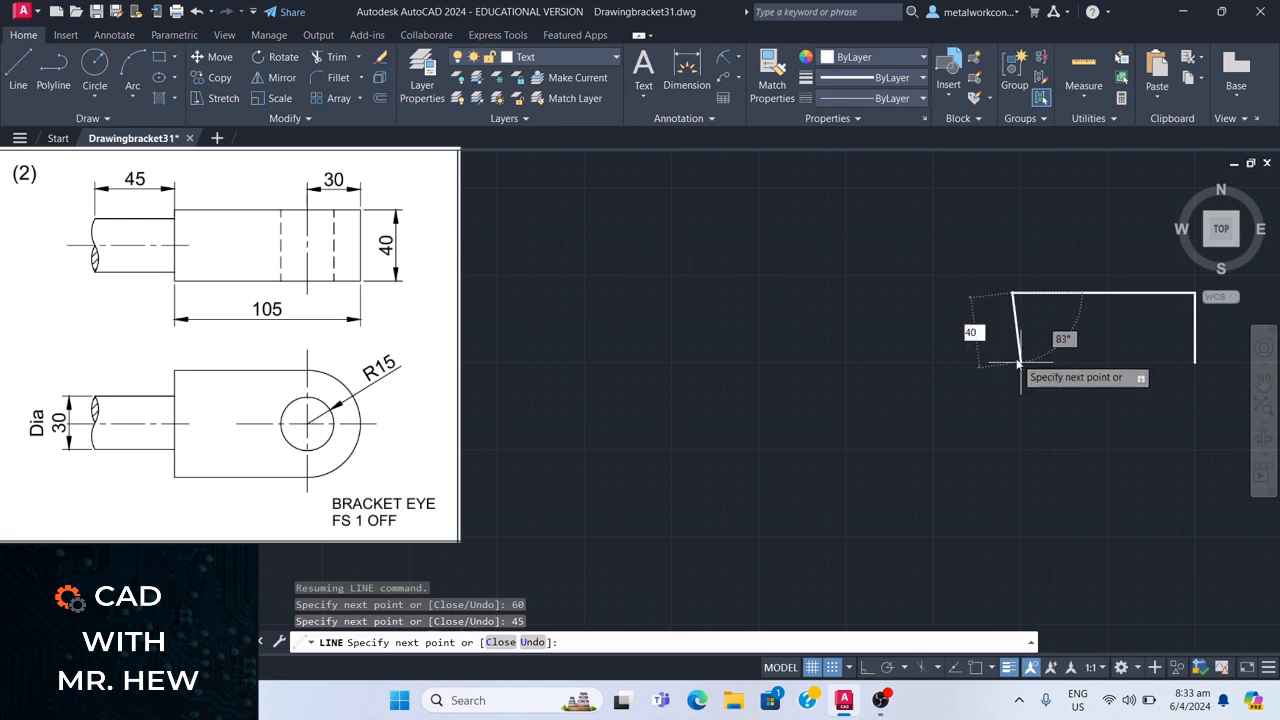
pyautogui.click(867, 668)
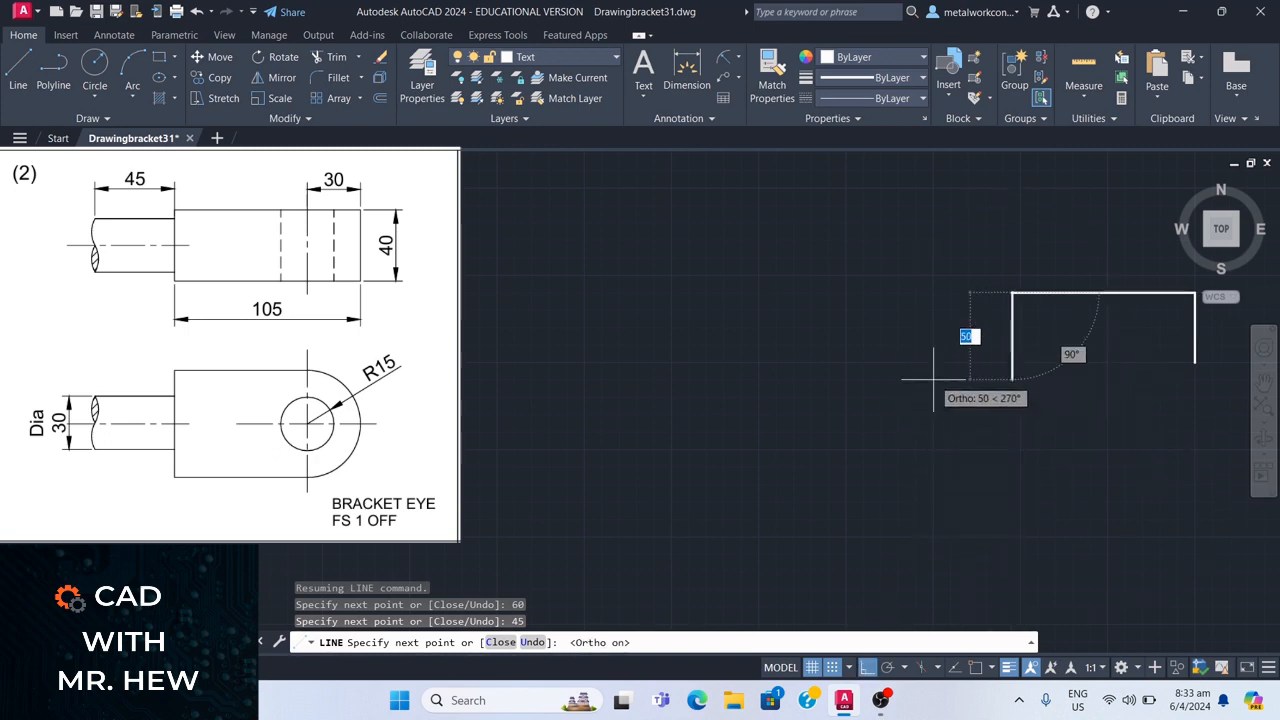
pyautogui.write('40')
pyautogui.press('Return')
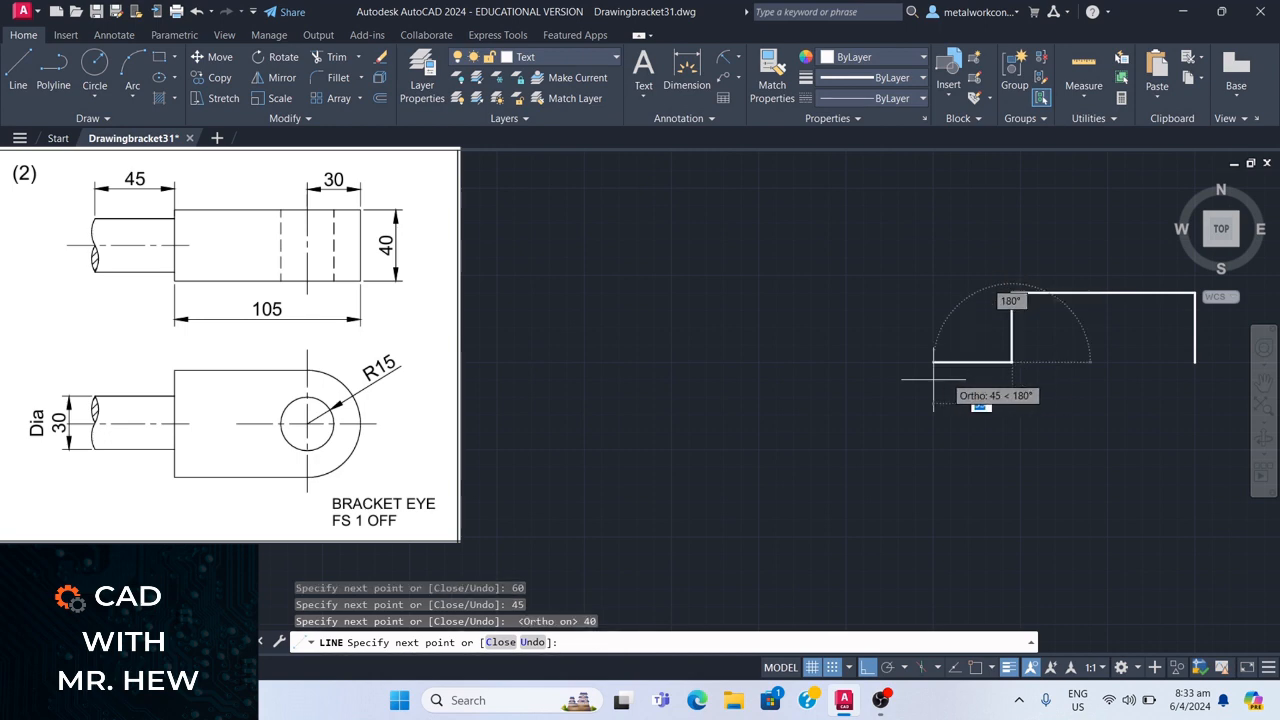
pyautogui.click(1195, 345)
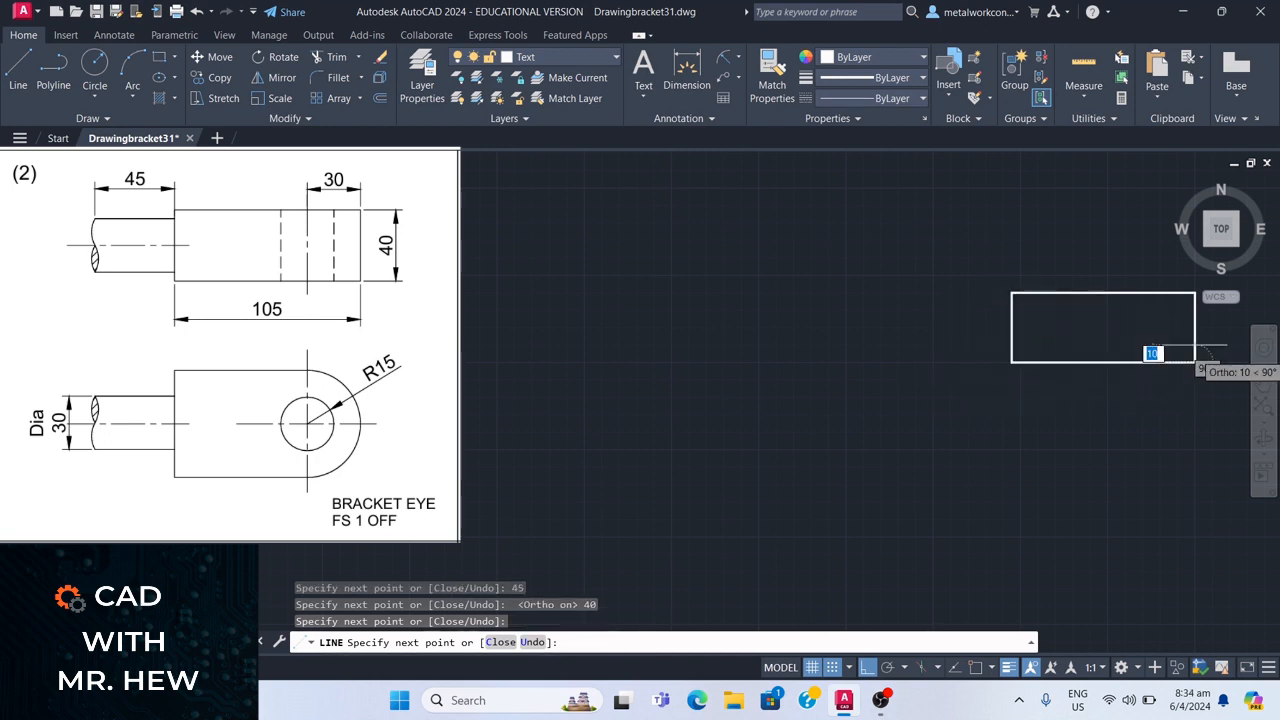
pyautogui.press('Return')
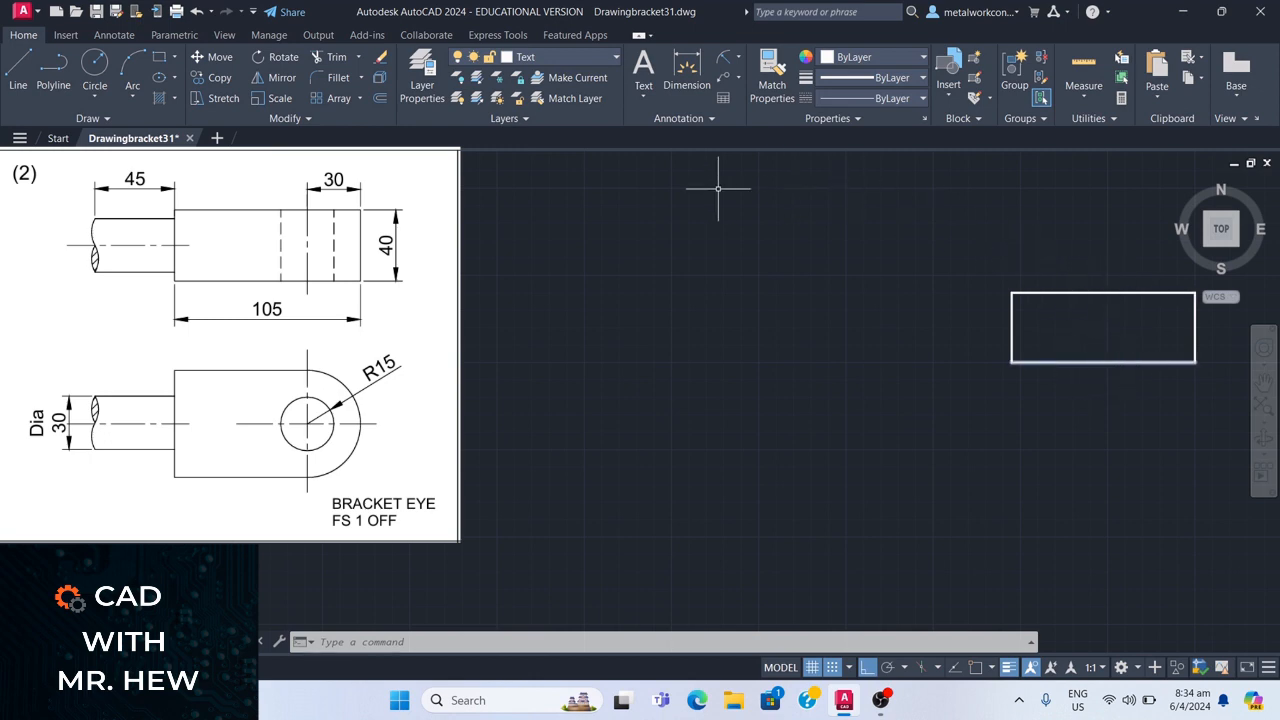
pyautogui.press('Escape')
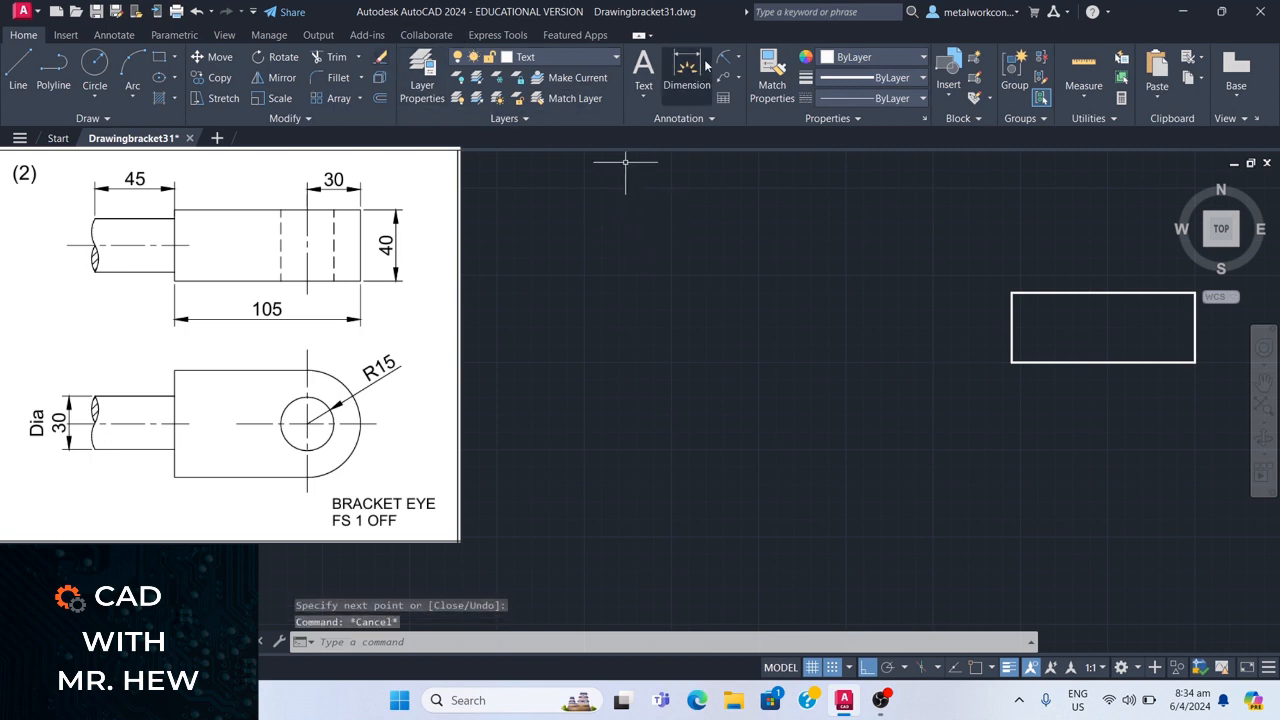
# - Choose the Linear dimension type and make dimensions the current layer
pyautogui.click(738, 60)
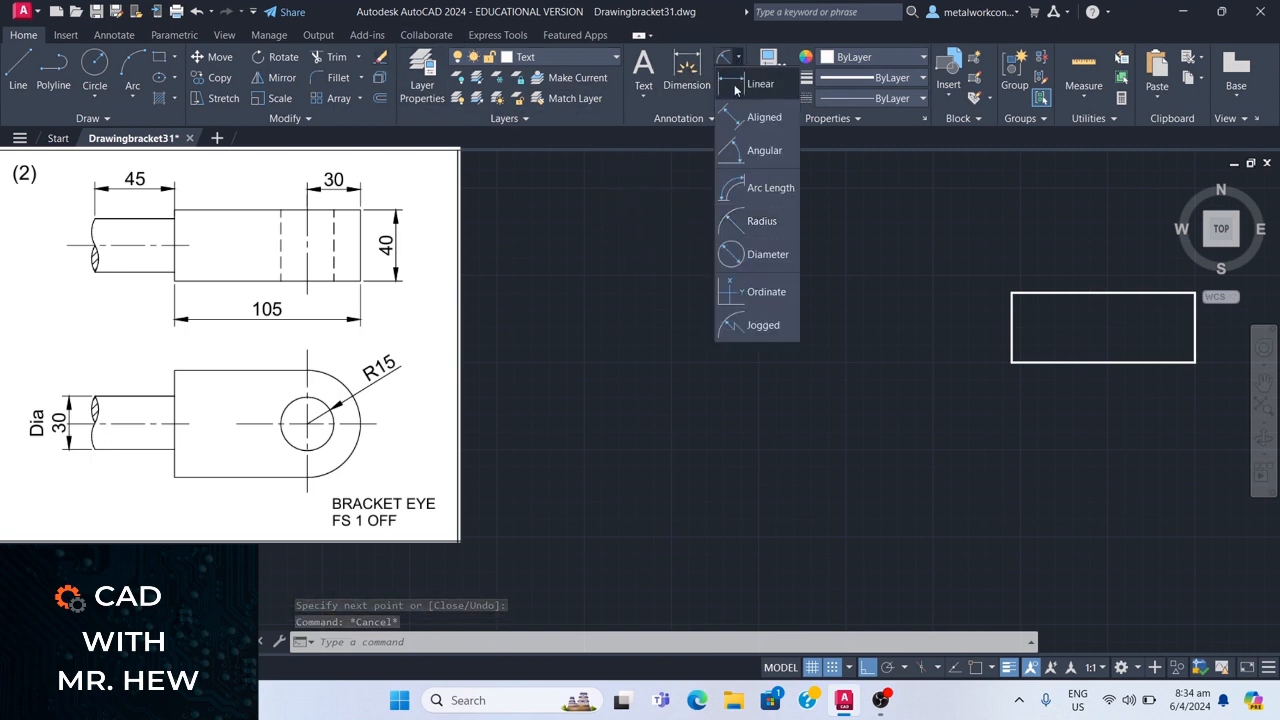
pyautogui.click(745, 78)
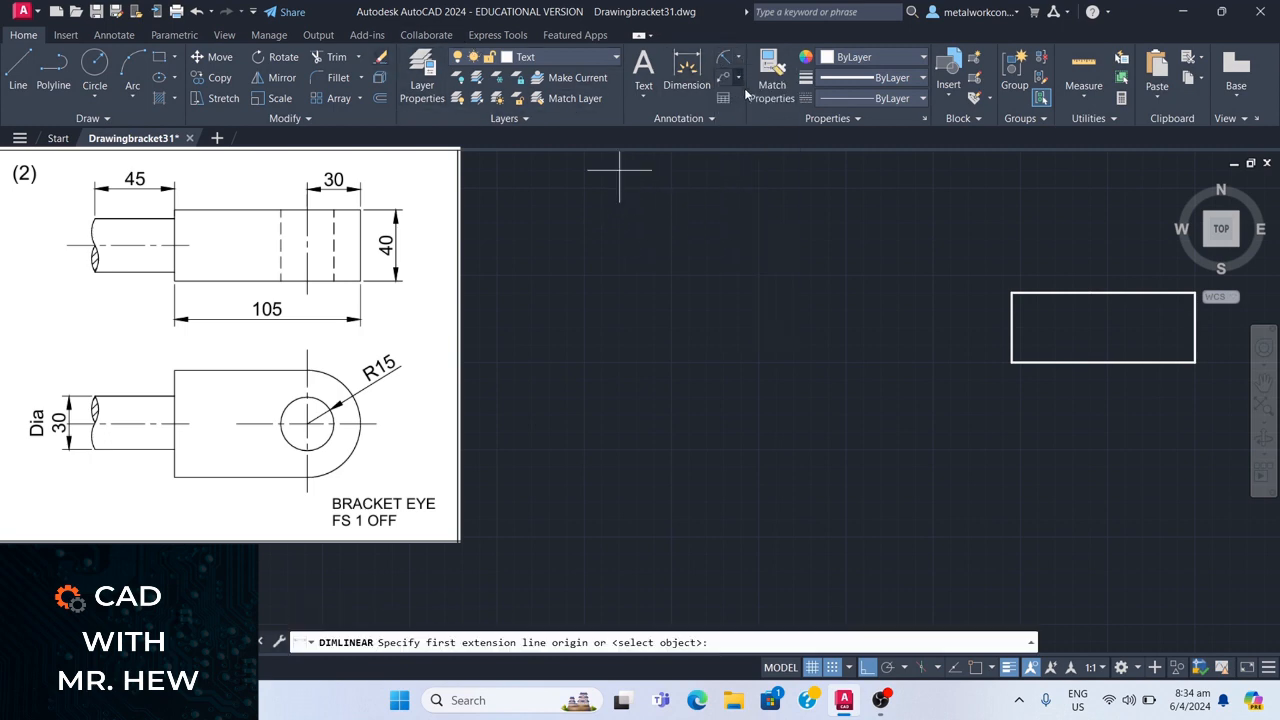
pyautogui.click(609, 57)
pyautogui.click(545, 160)
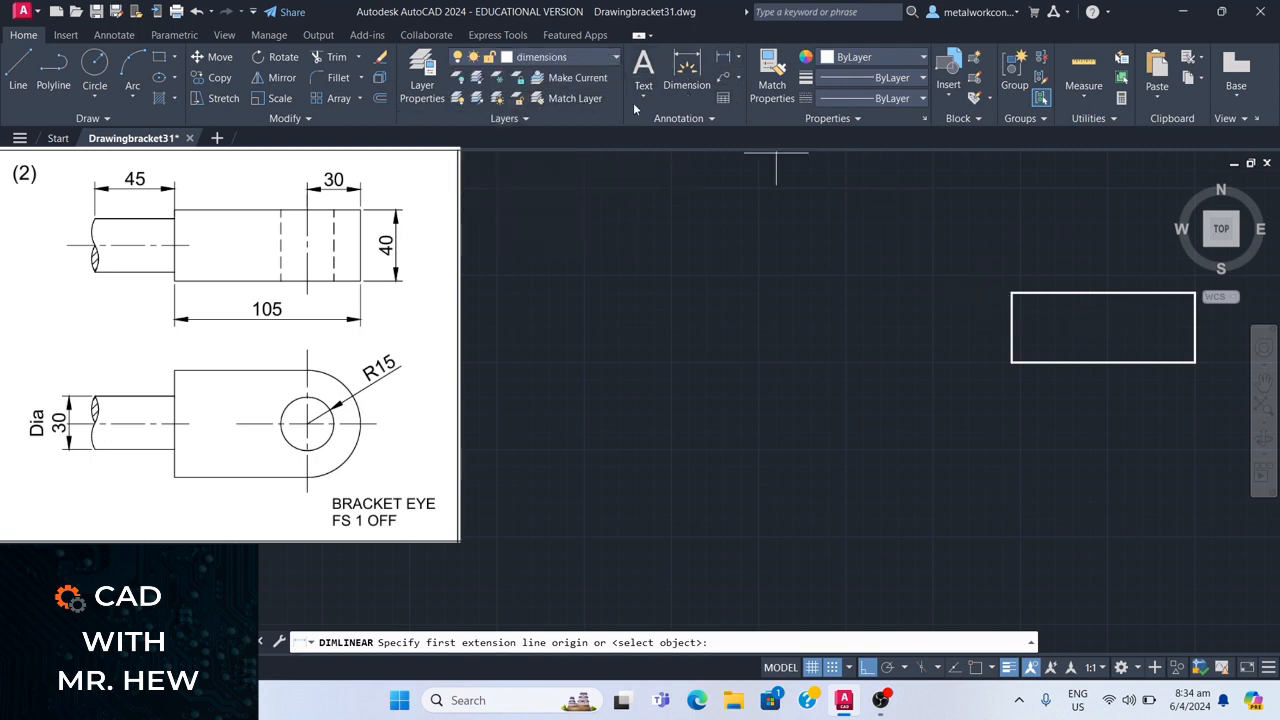
# - With grid snap off and object snap on, add a linear dimension for the rectangle's full length below its bottom edge
pyautogui.click(720, 60)
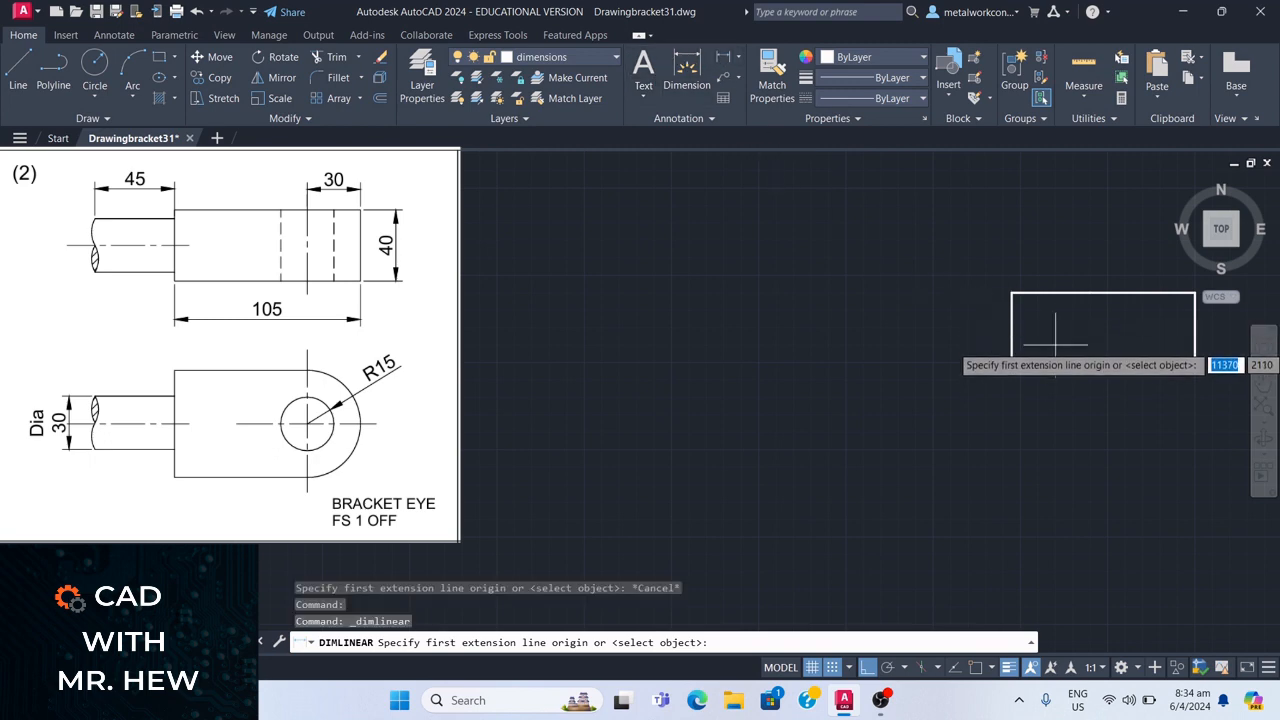
pyautogui.click(831, 668)
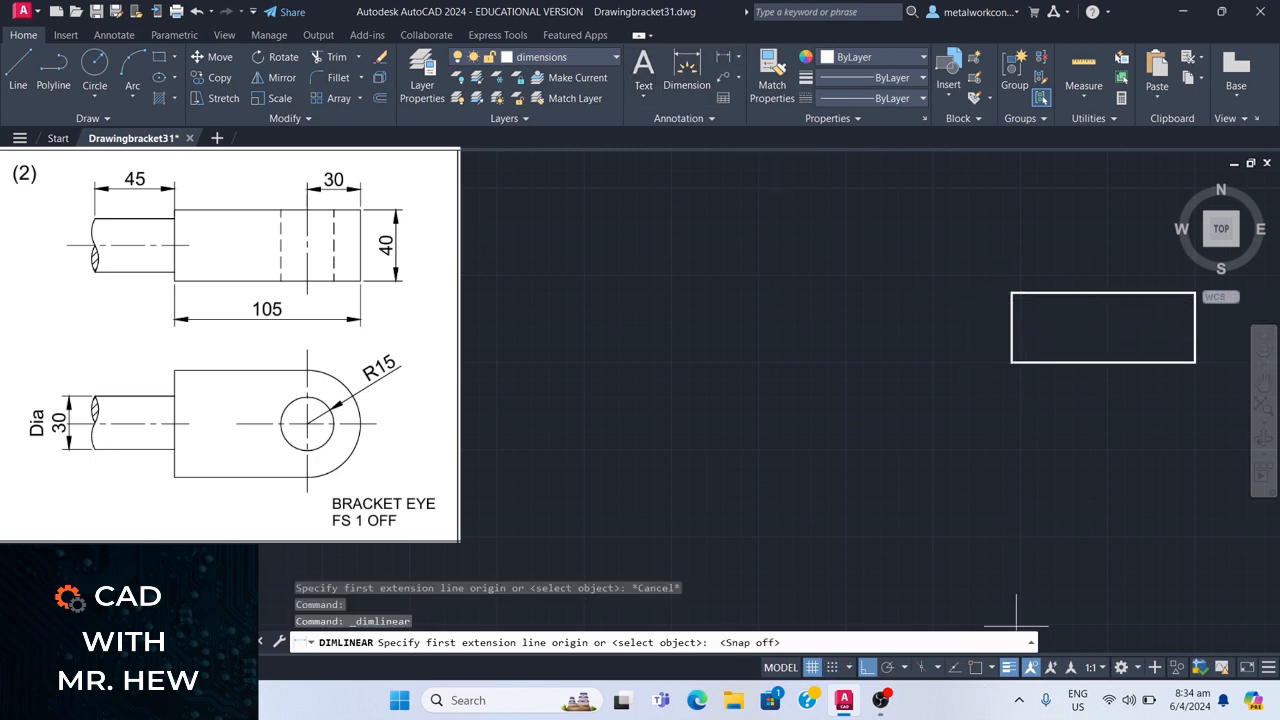
pyautogui.click(975, 668)
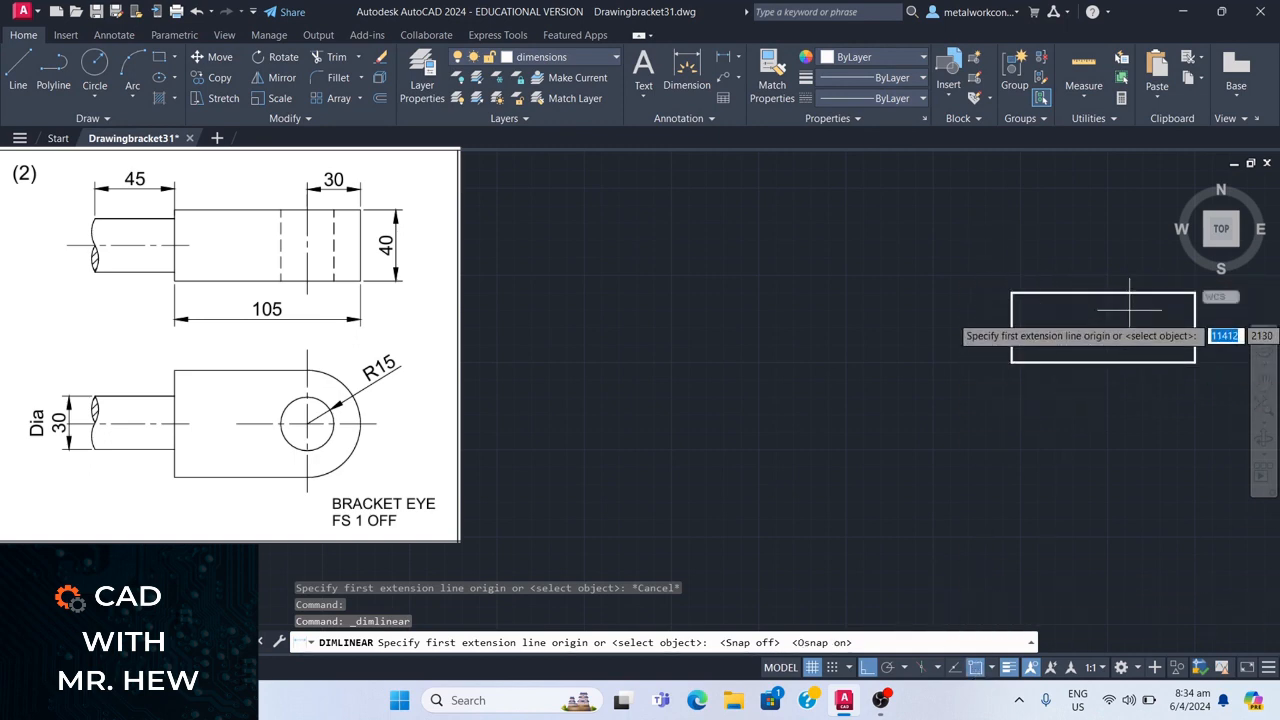
pyautogui.click(1012, 362)
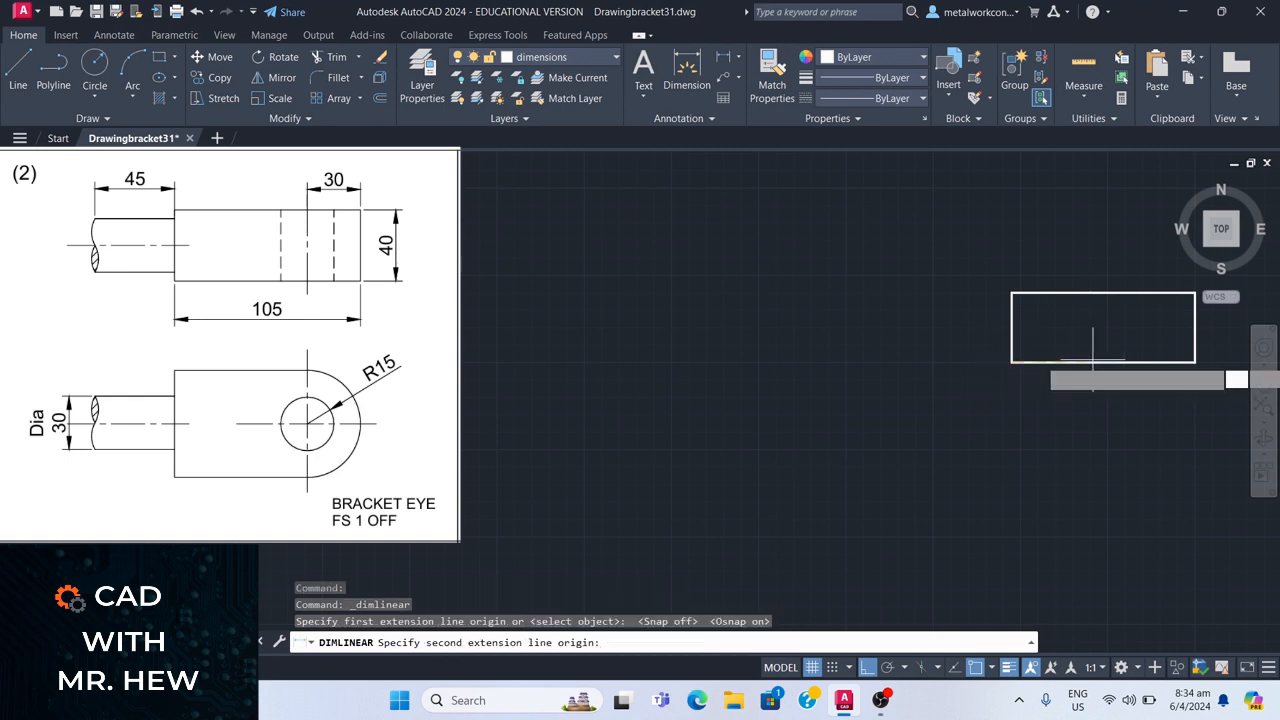
pyautogui.click(1195, 362)
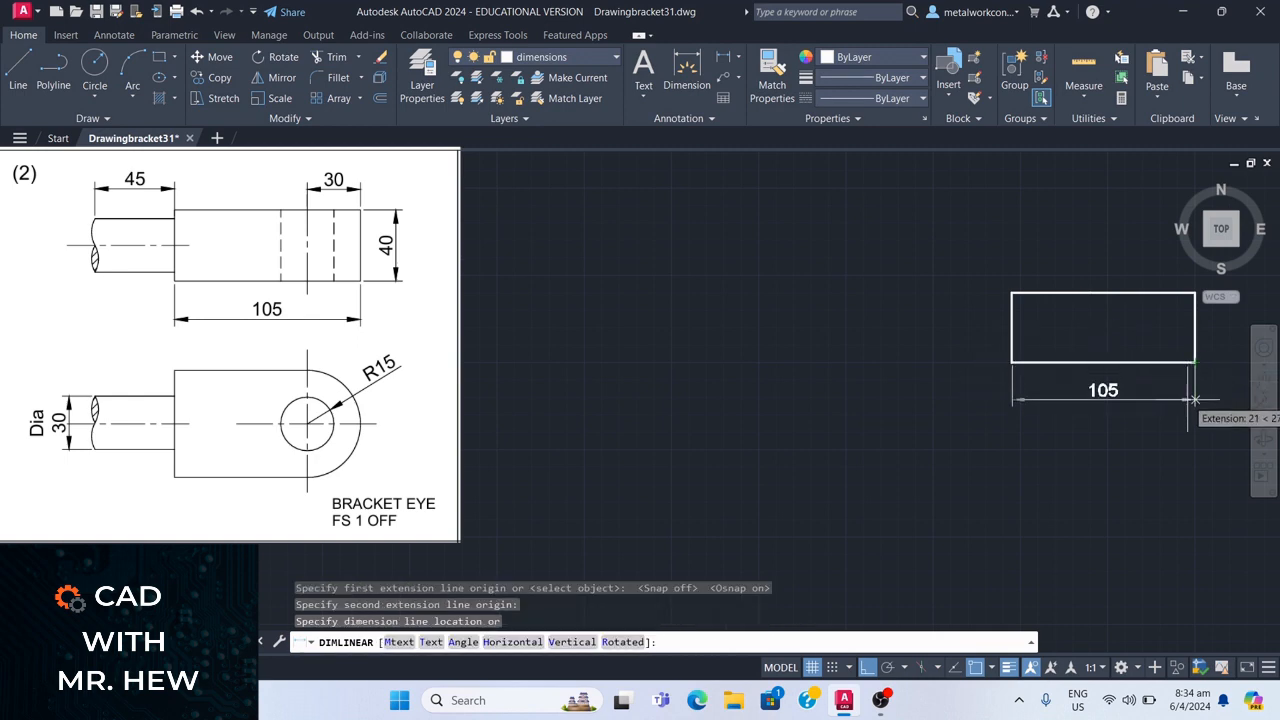
pyautogui.click(1195, 400)
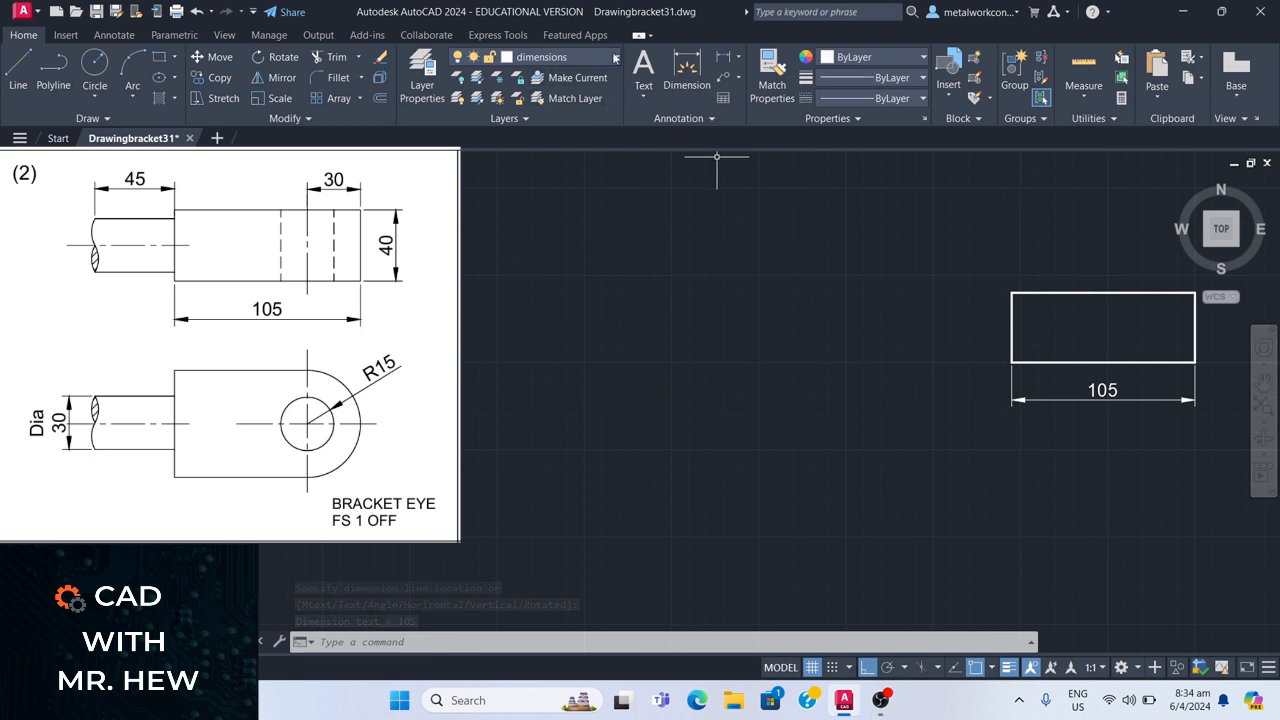
# - Add a linear dimension above the rectangle between the top-right corner and the point 30 mm to its left on the top edge
pyautogui.click(717, 56)
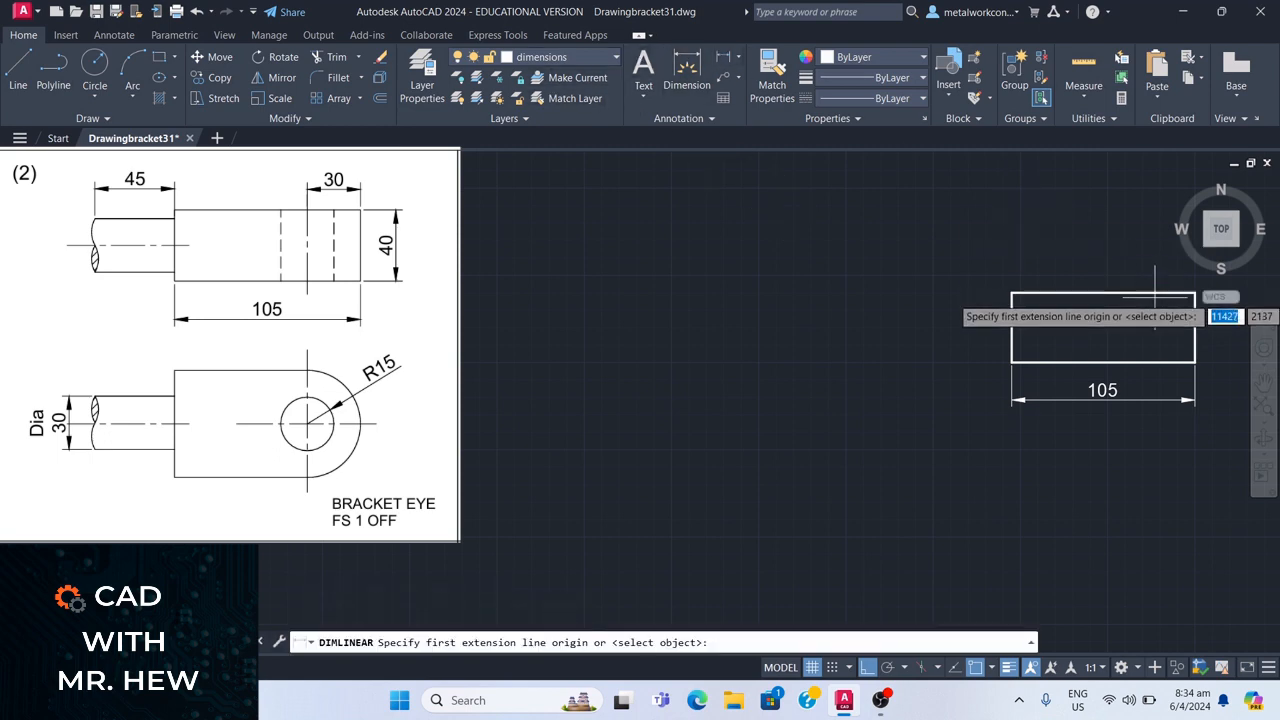
pyautogui.click(1143, 293)
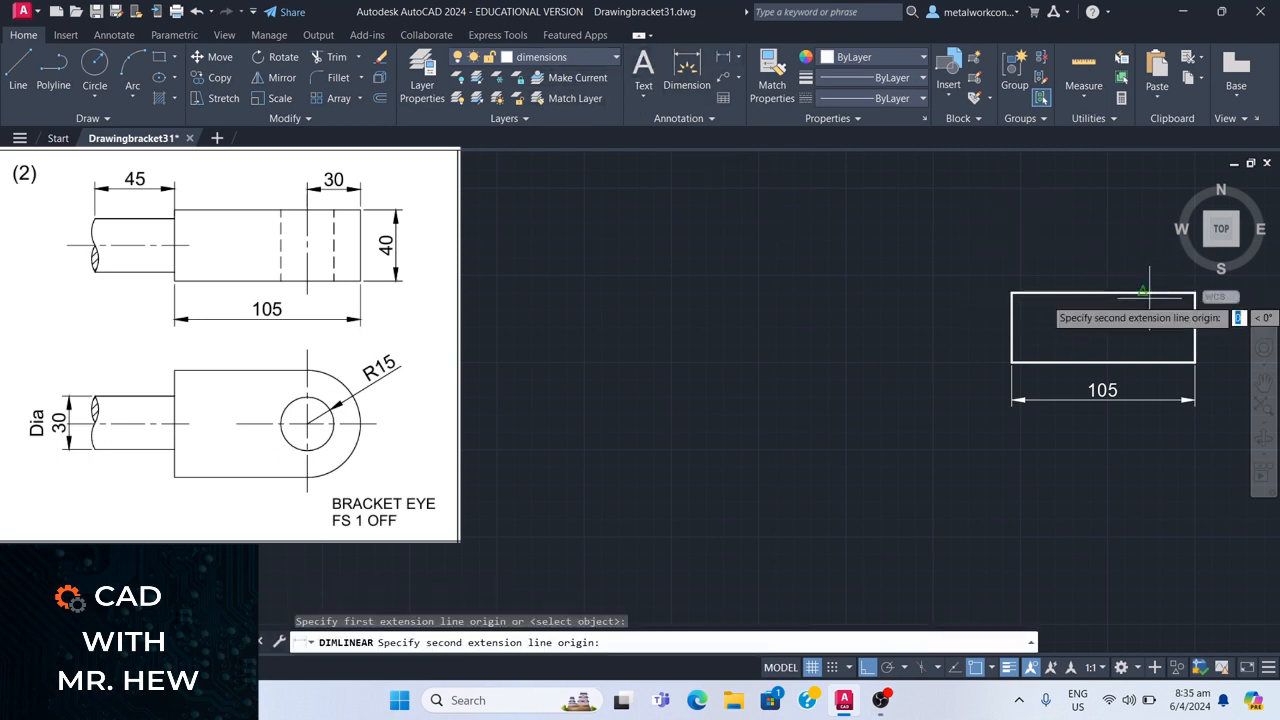
pyautogui.click(1195, 293)
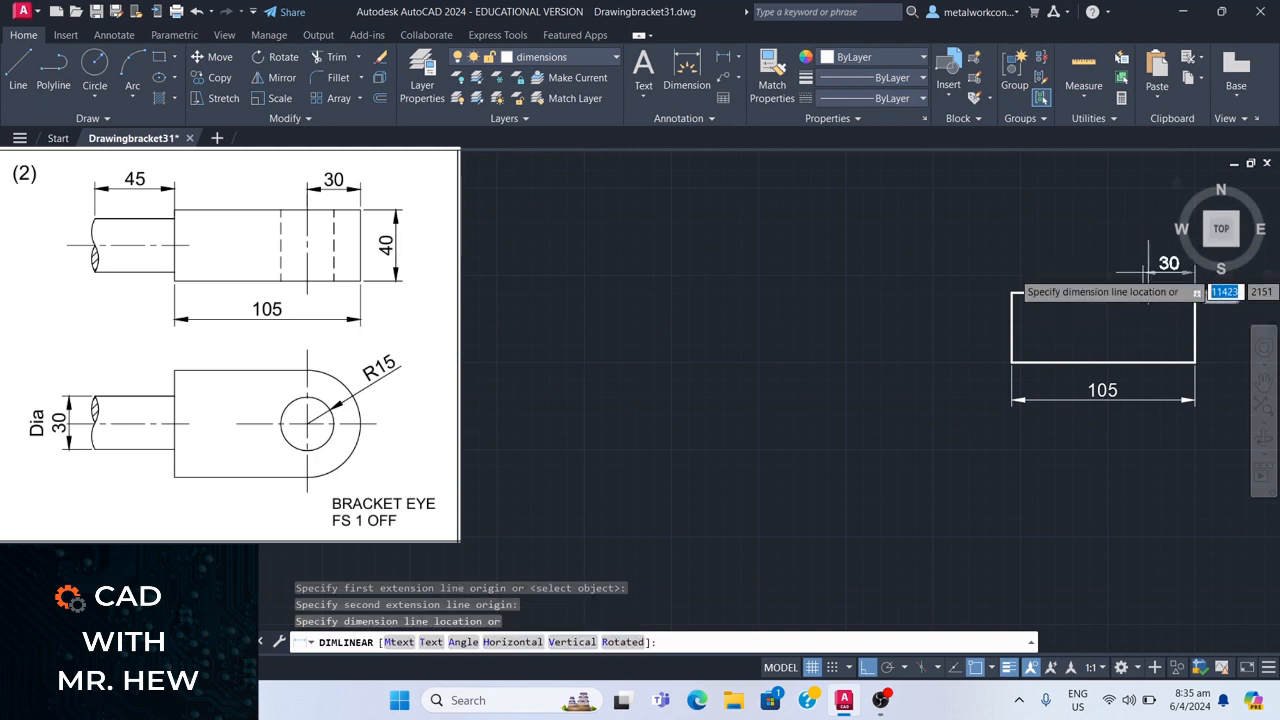
pyautogui.click(1150, 272)
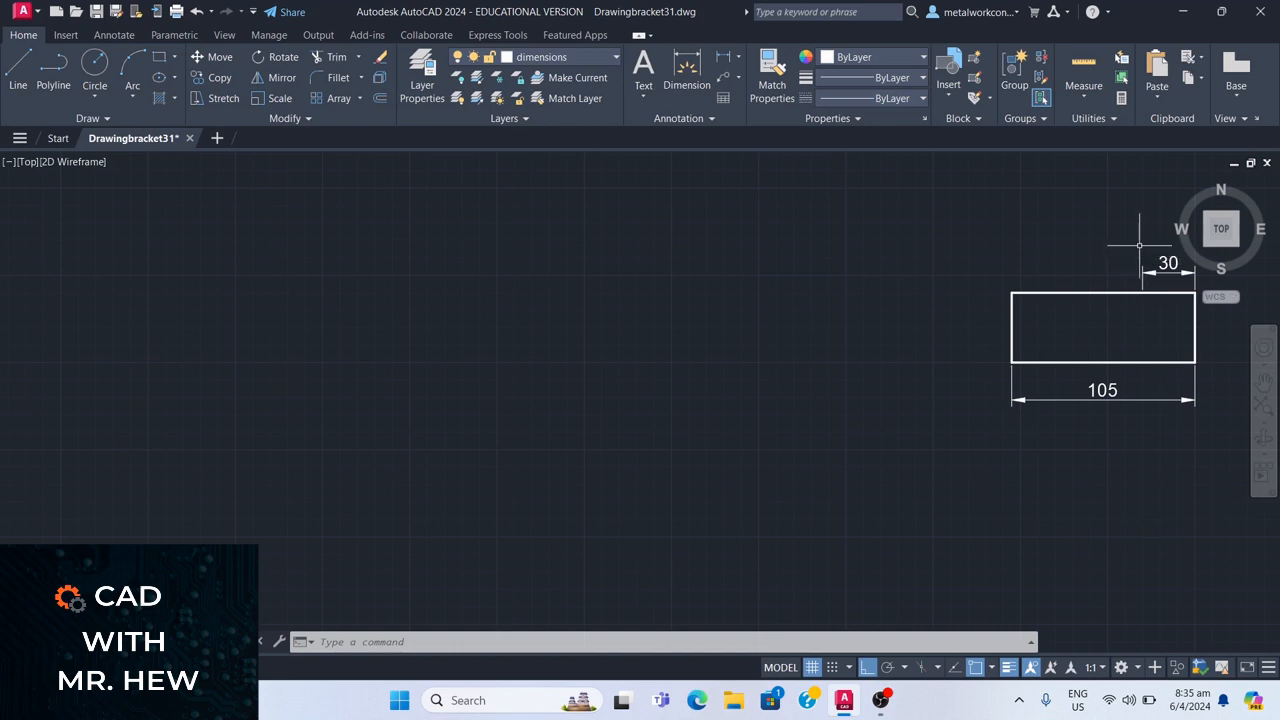
# - On the Center layer, draw a vertical line from the top-edge point 30 mm in from the right corner to just below the bottom edge
pyautogui.click(567, 52)
pyautogui.click(537, 96)
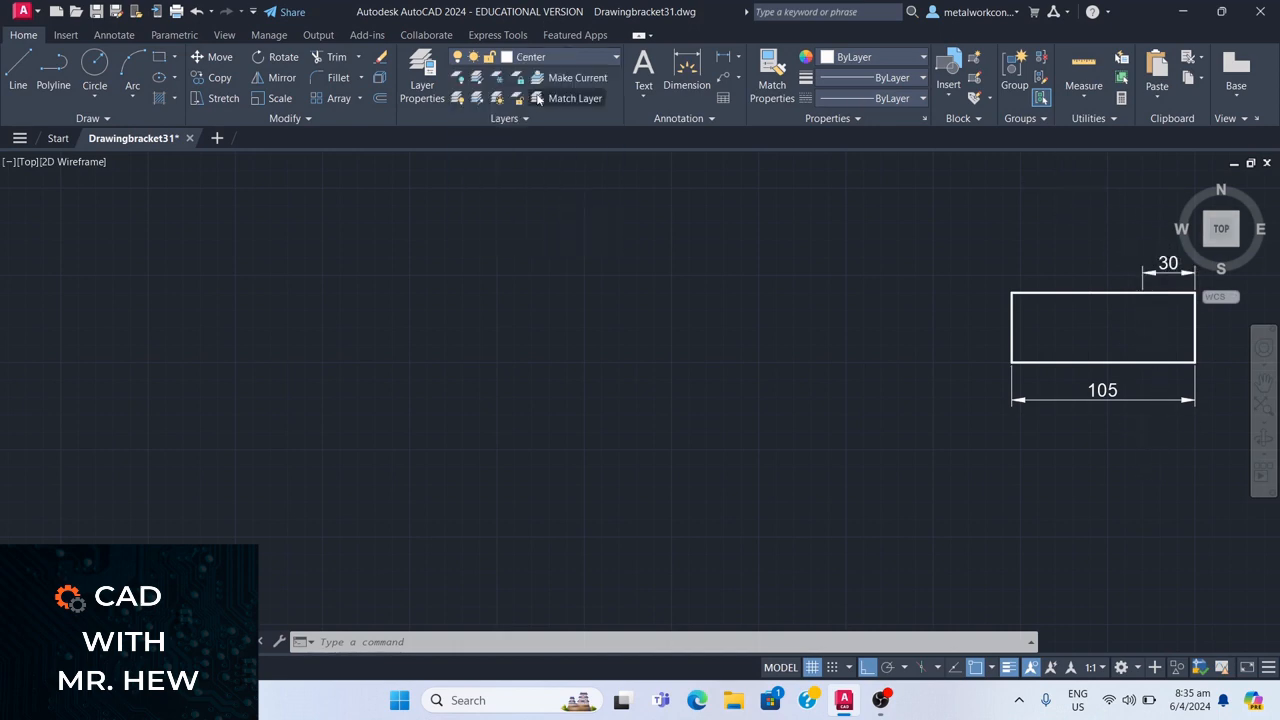
pyautogui.click(18, 68)
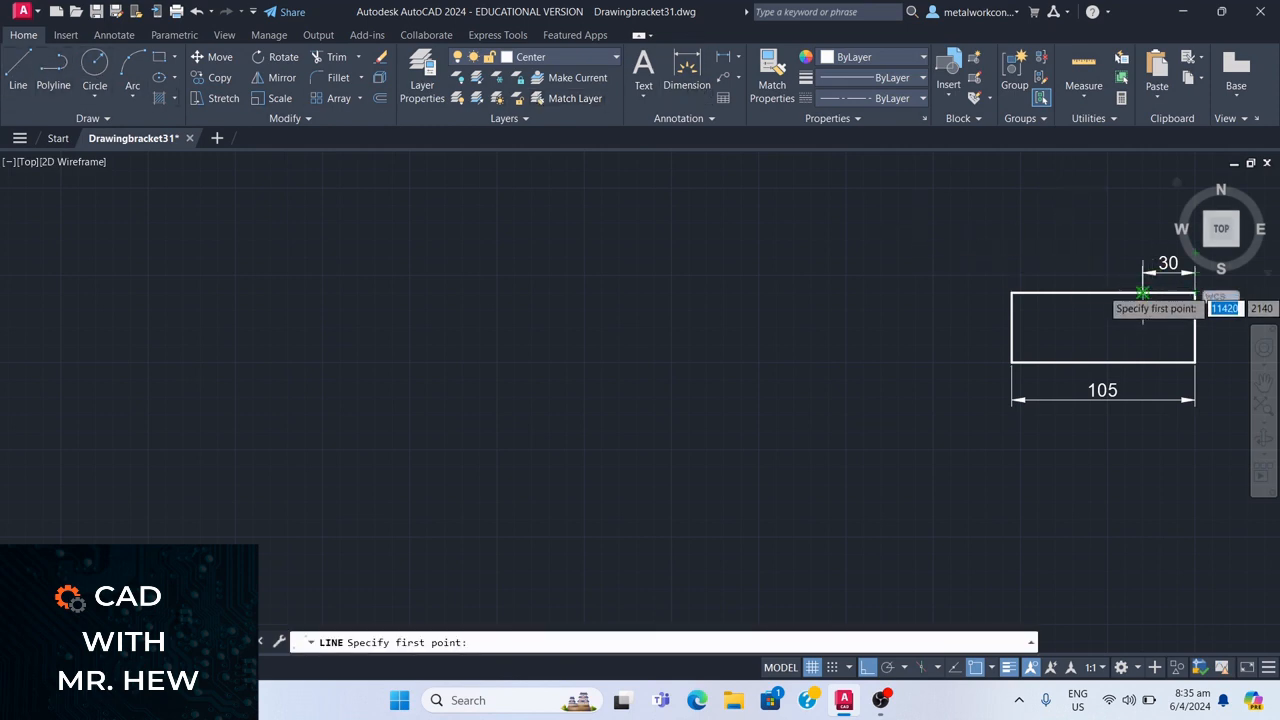
pyautogui.click(1143, 293)
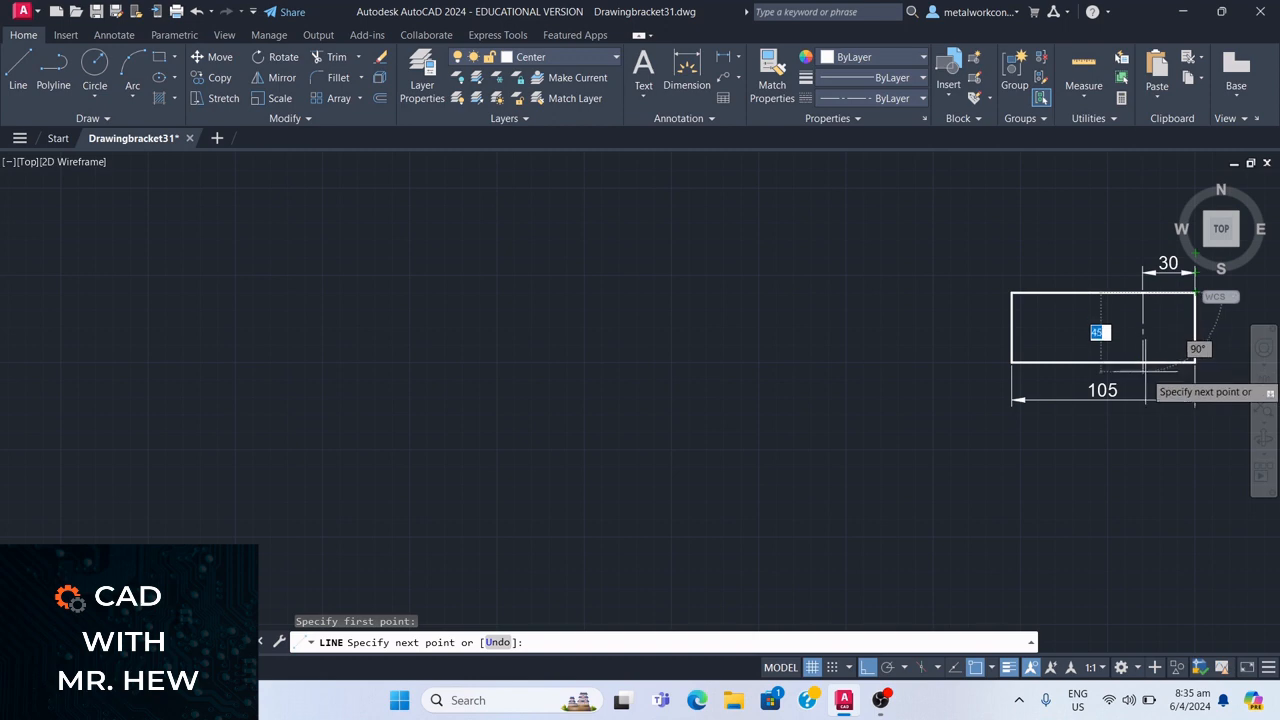
pyautogui.click(1143, 362)
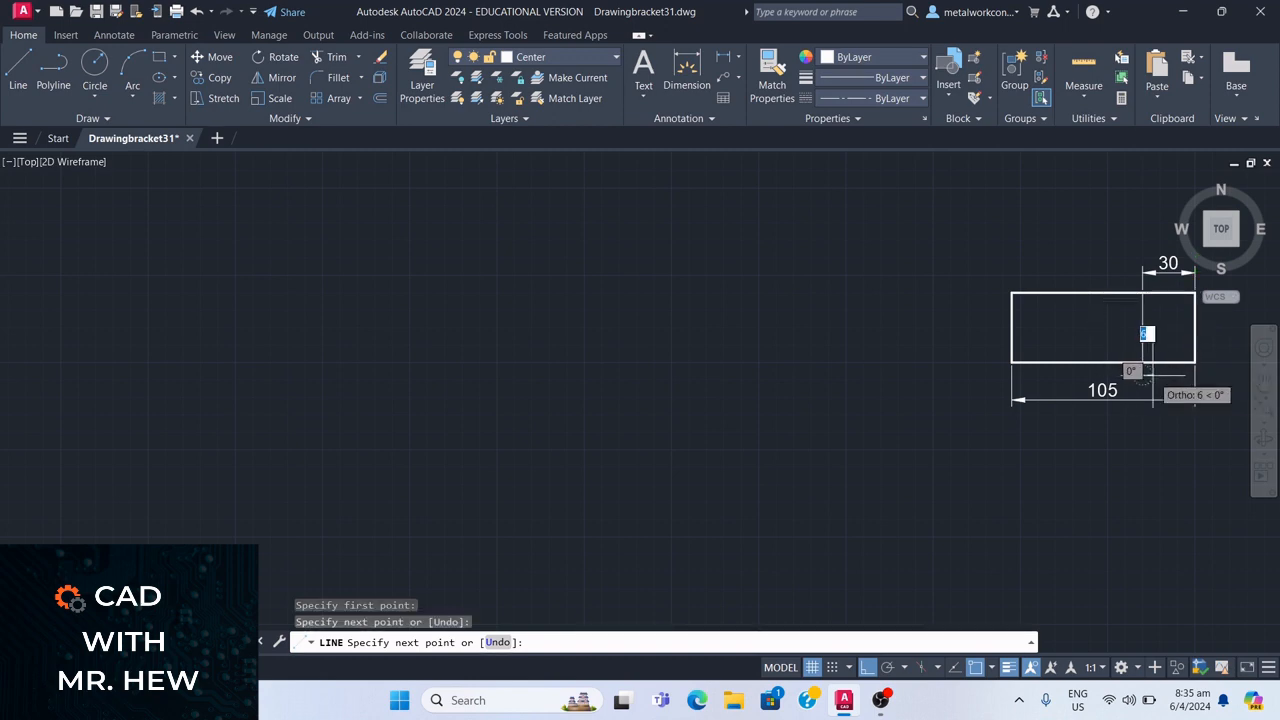
pyautogui.press('Return')
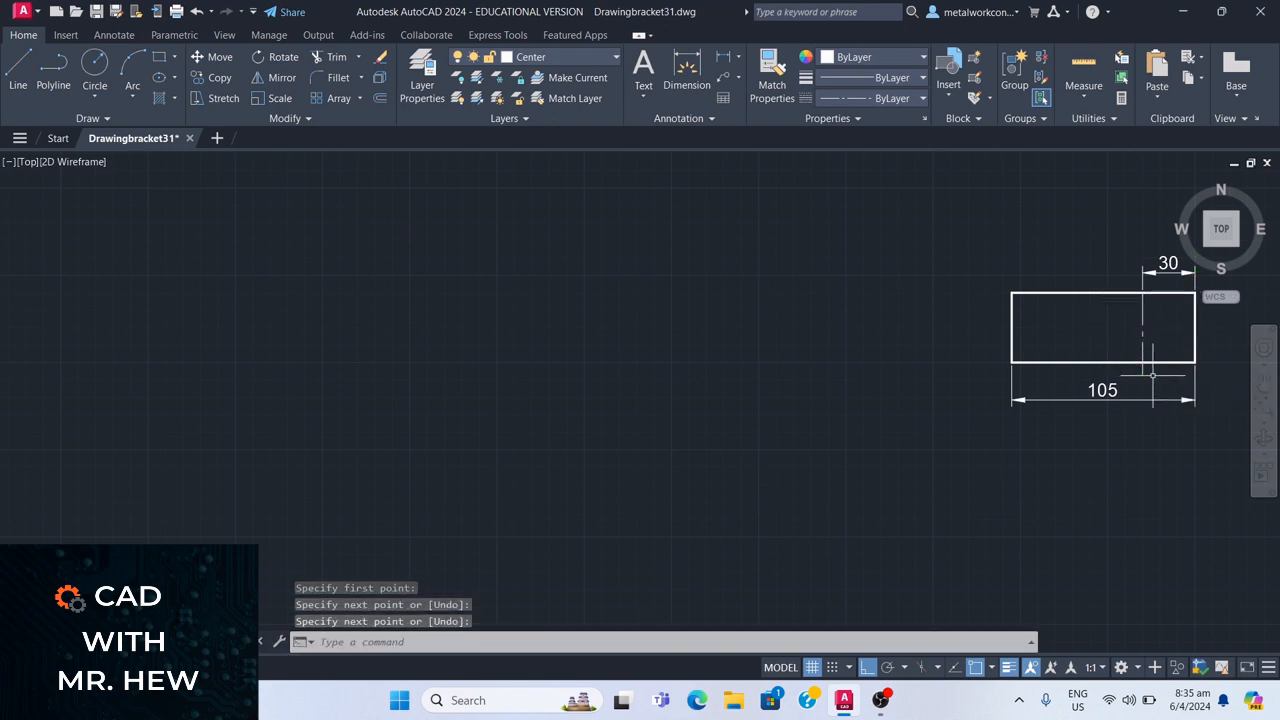
# - Stretch the centre line's upper end above the rectangle's top edge, making the line about 56 mm long
pyautogui.click(1143, 318)
pyautogui.click(1143, 293)
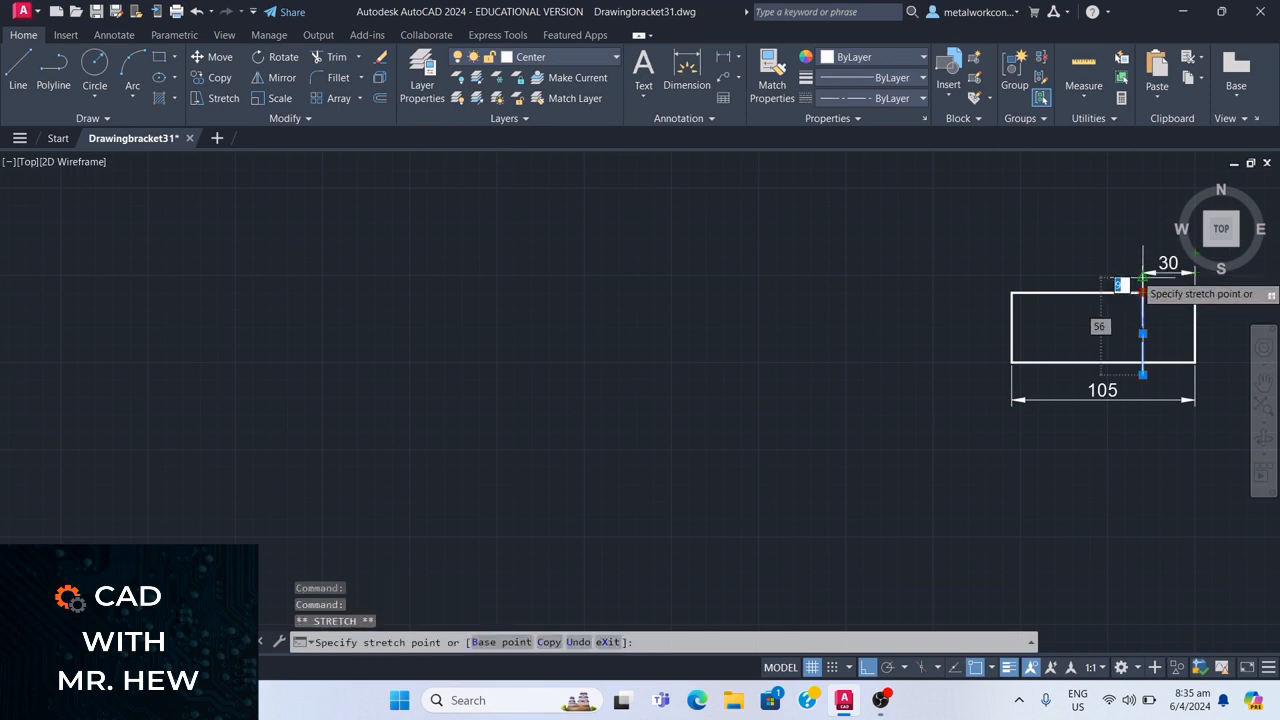
pyautogui.click(1143, 279)
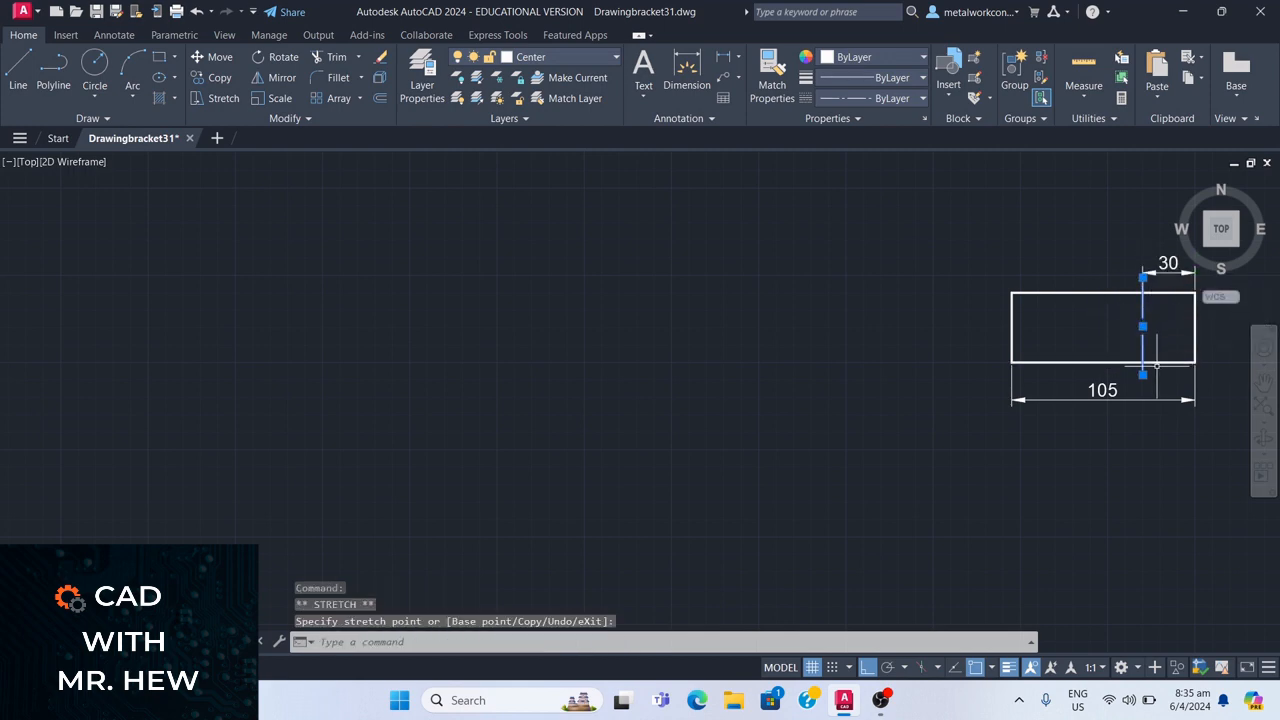
pyautogui.press('Escape')
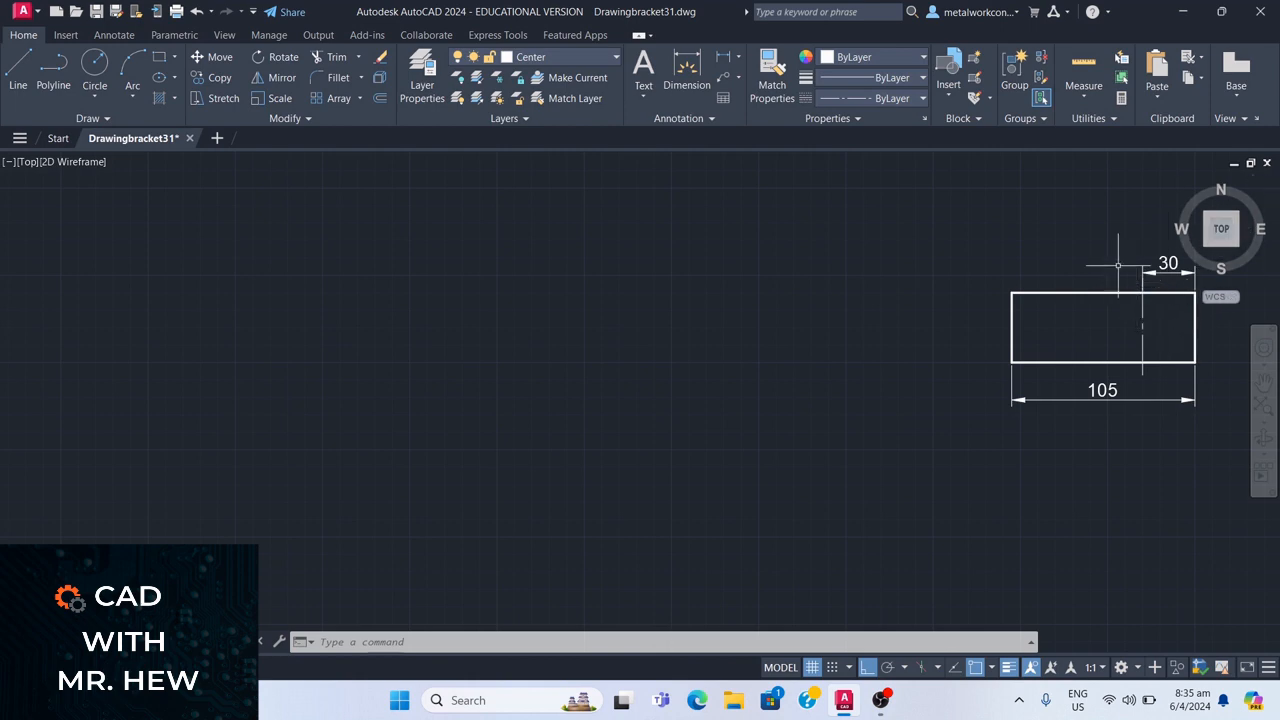
# - Make Outline the current layer
pyautogui.click(592, 59)
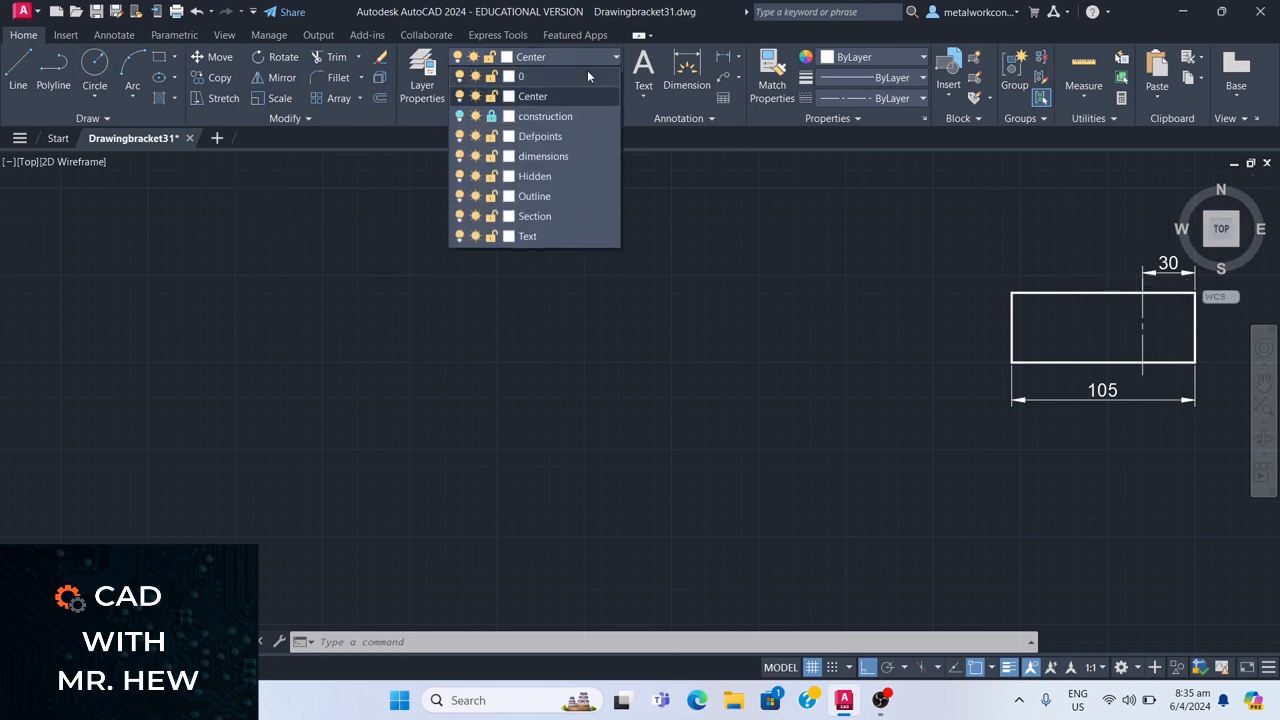
pyautogui.click(542, 198)
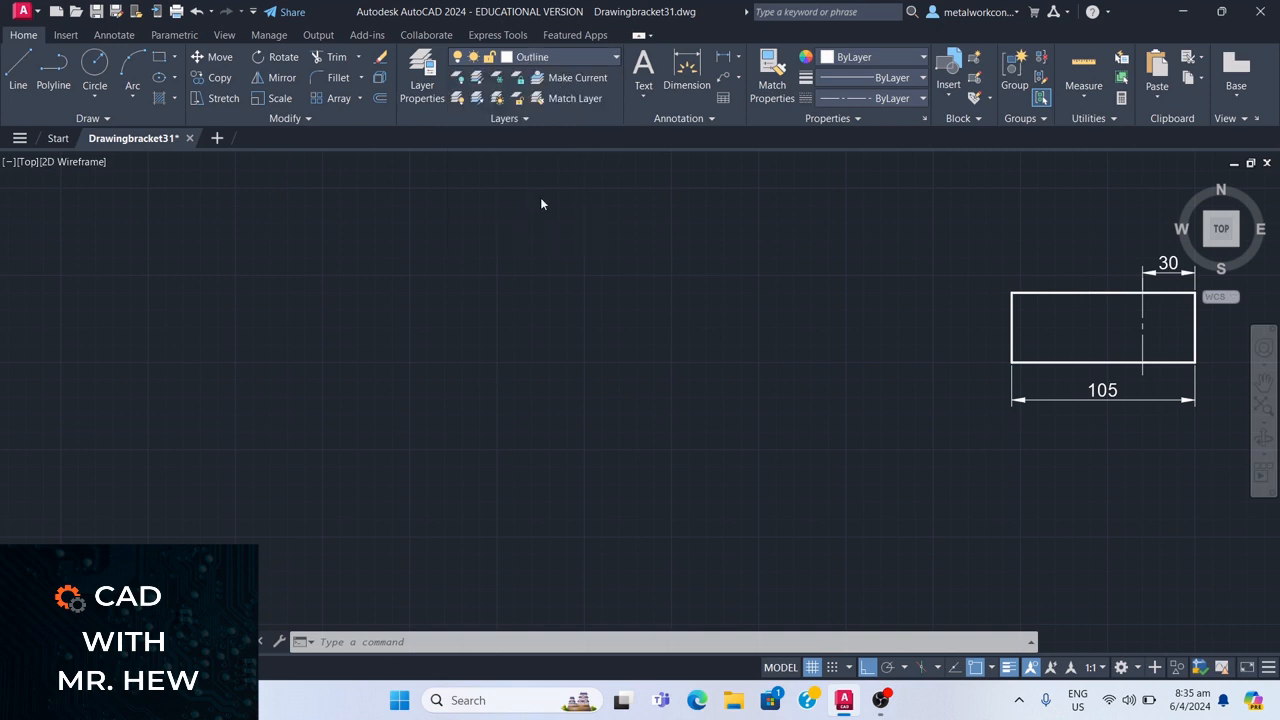
pyautogui.click(17, 66)
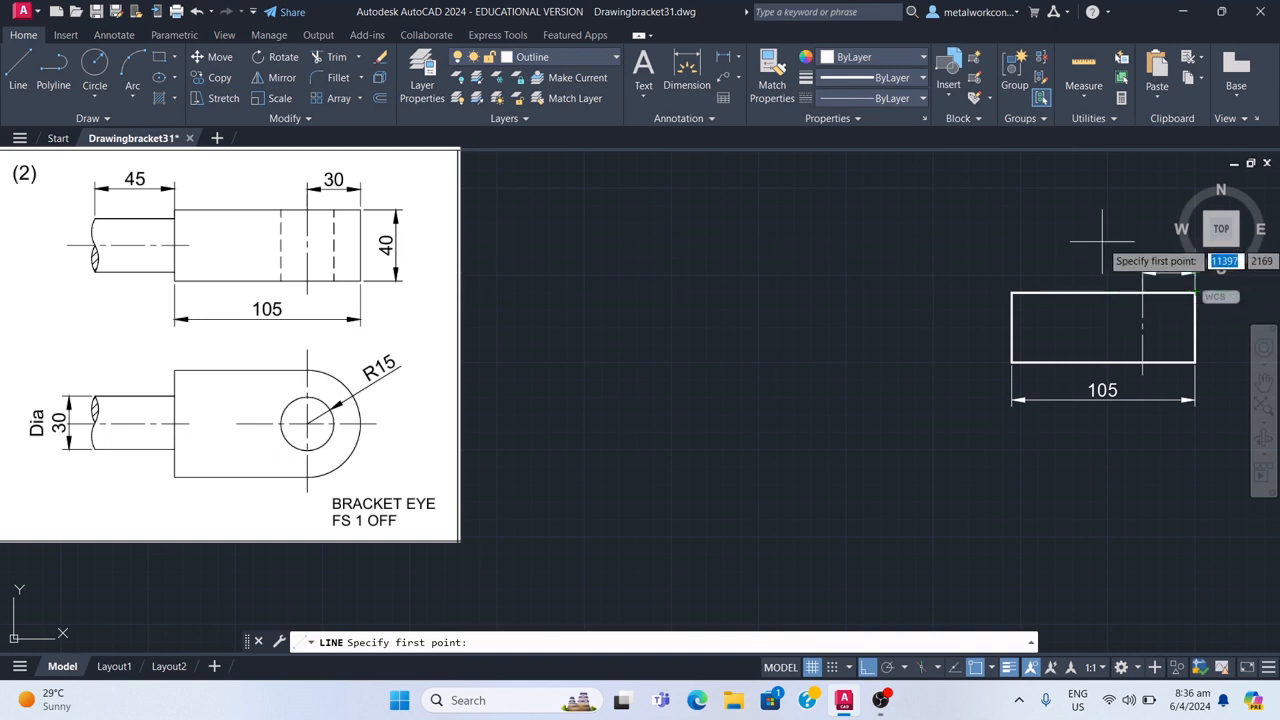
pyautogui.click(992, 671)
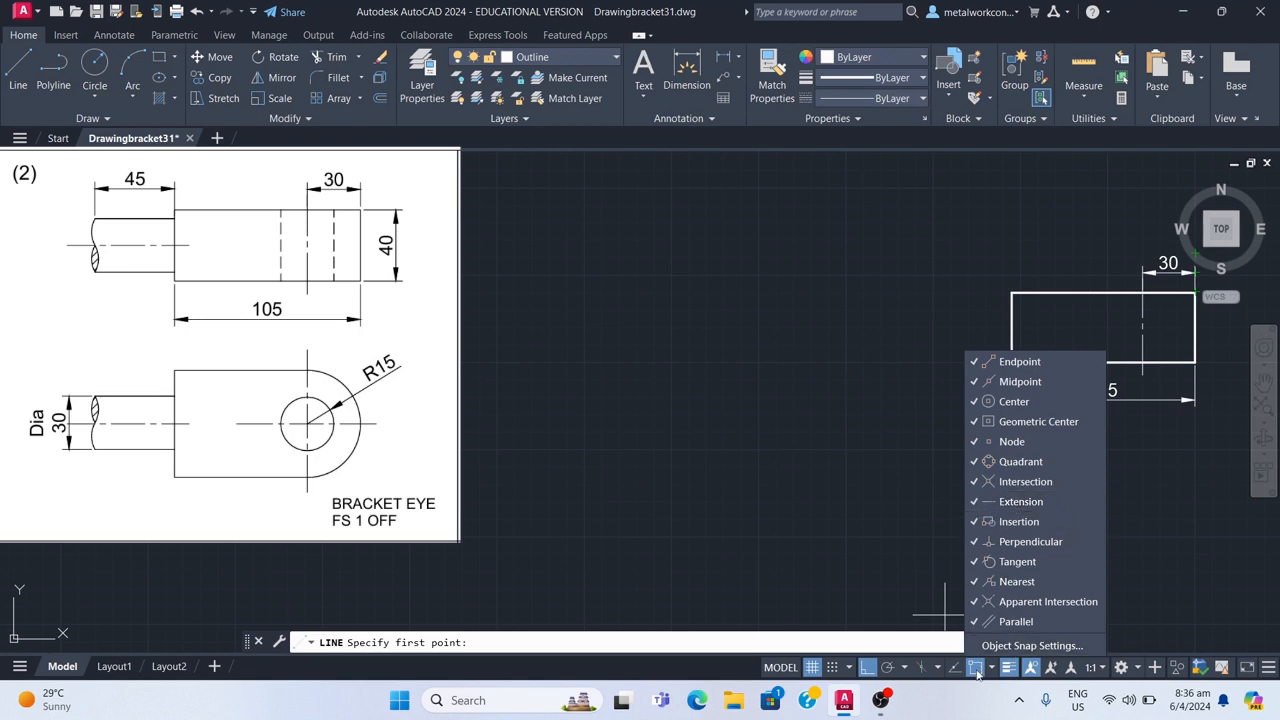
pyautogui.press('Escape')
pyautogui.press('Escape')
pyautogui.press('Escape')
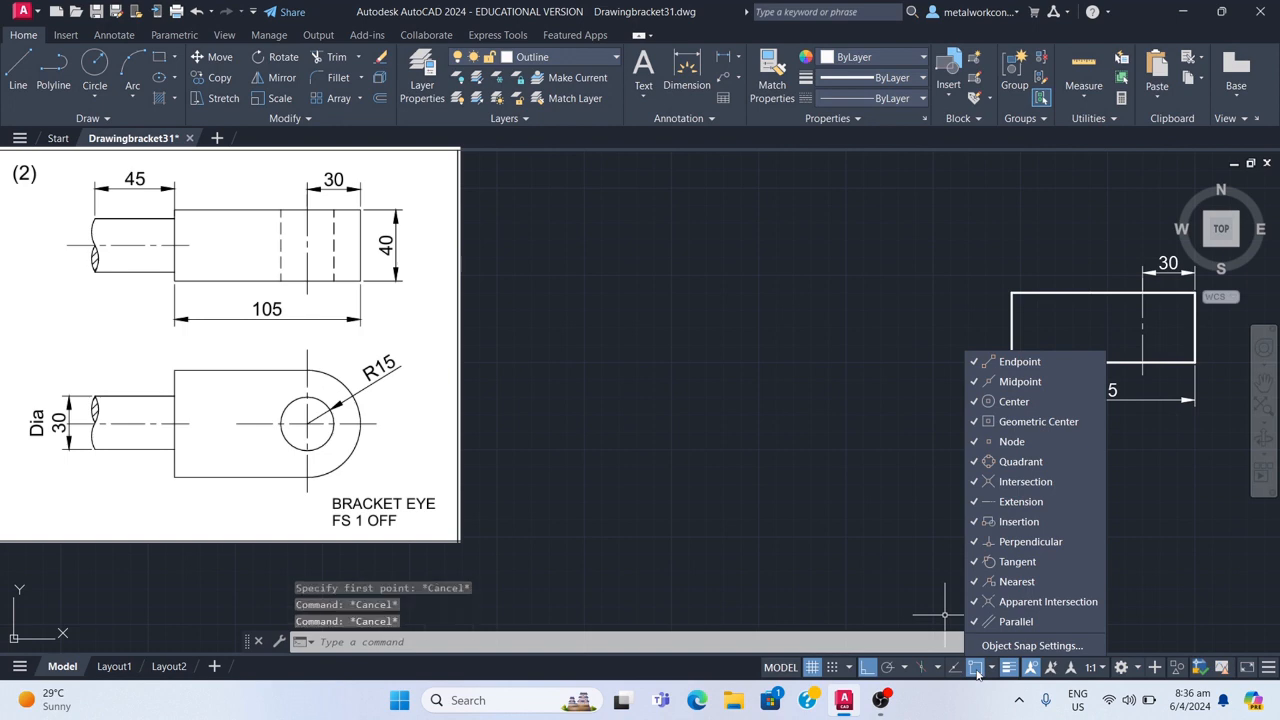
# - Review the active object snap modes and open the object snap settings
pyautogui.click(977, 673)
pyautogui.click(977, 670)
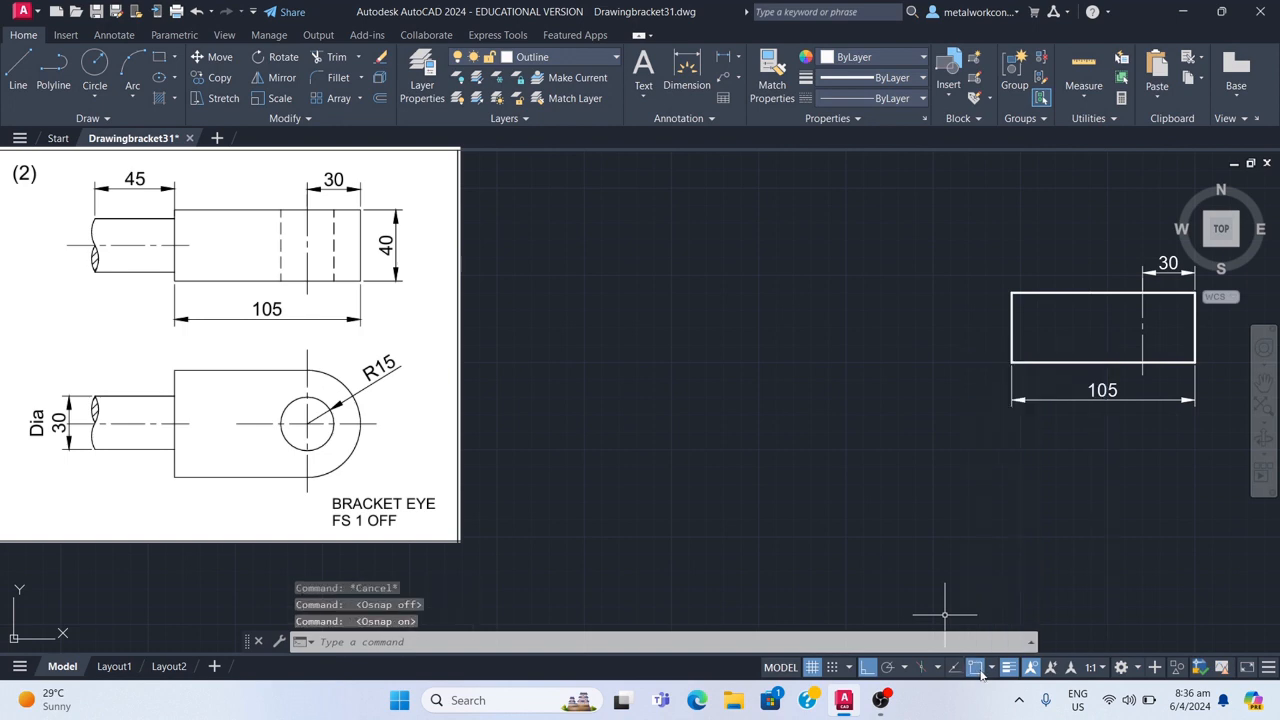
pyautogui.click(993, 670)
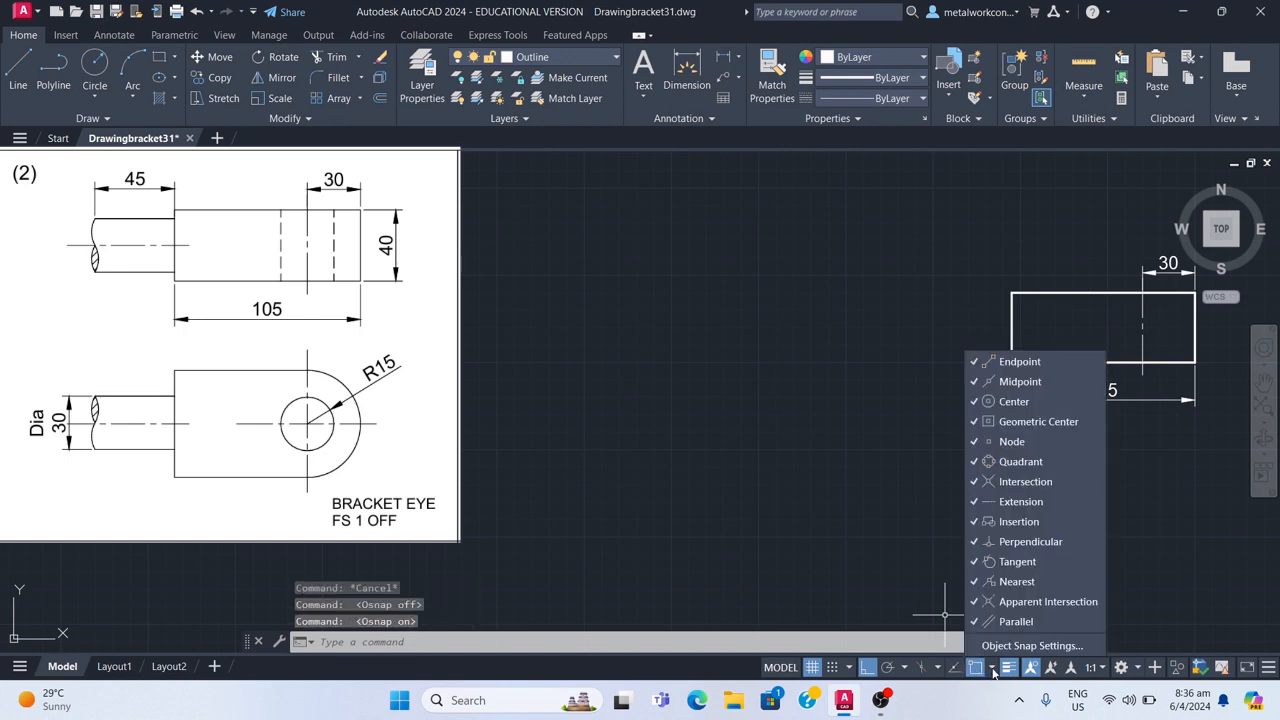
pyautogui.click(1026, 647)
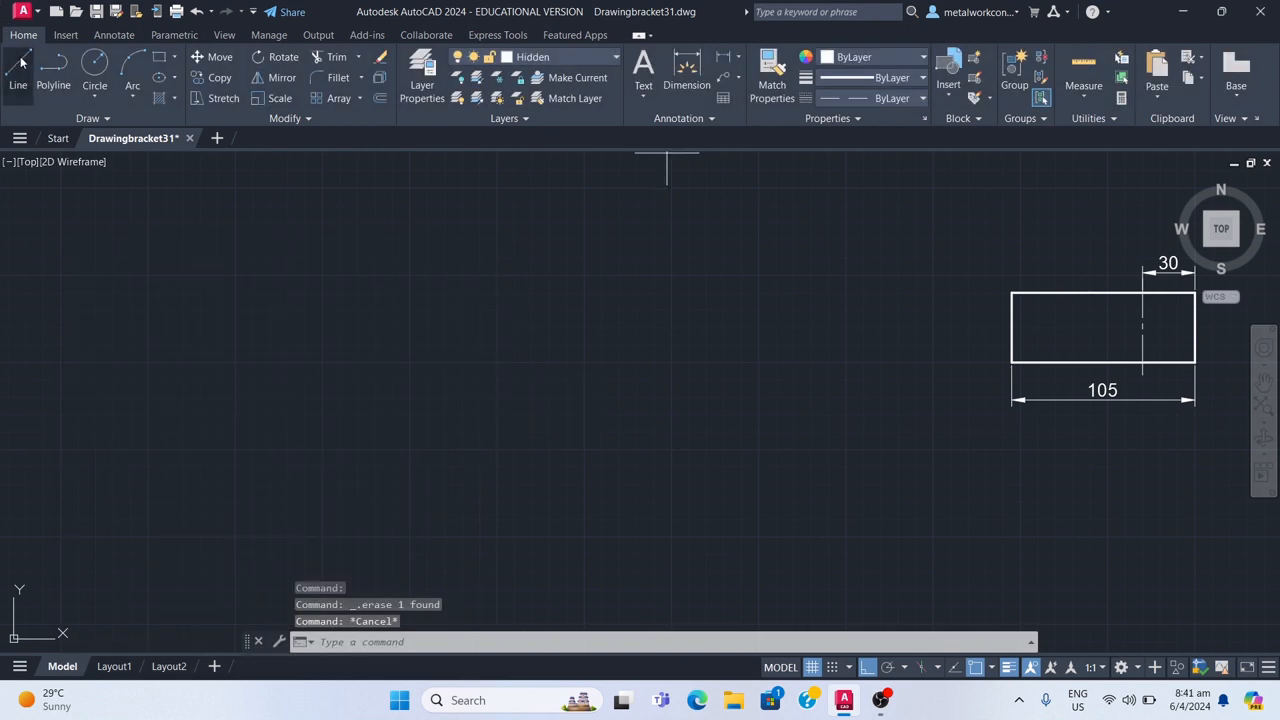
# - On the Hidden layer, draw a vertical line from the top edge, 15 mm in from the top-right corner, to the bottom edge
pyautogui.write('l')
pyautogui.press('Return')
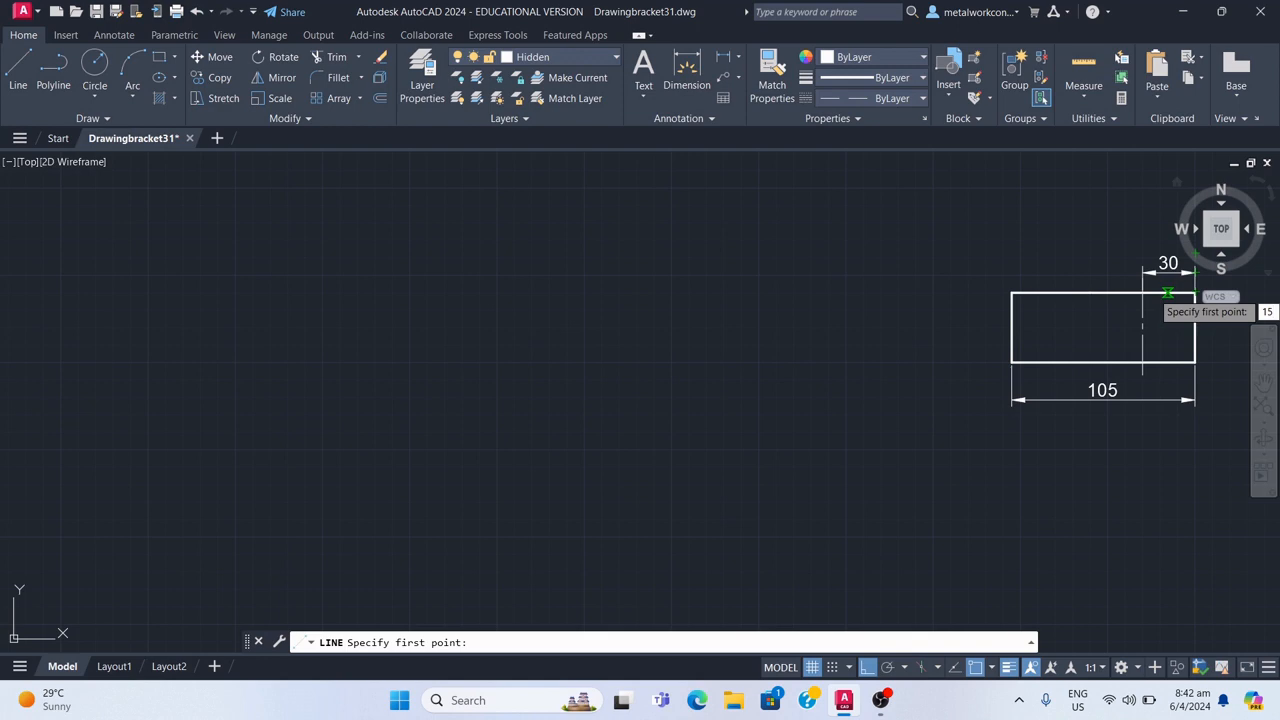
pyautogui.press('Return')
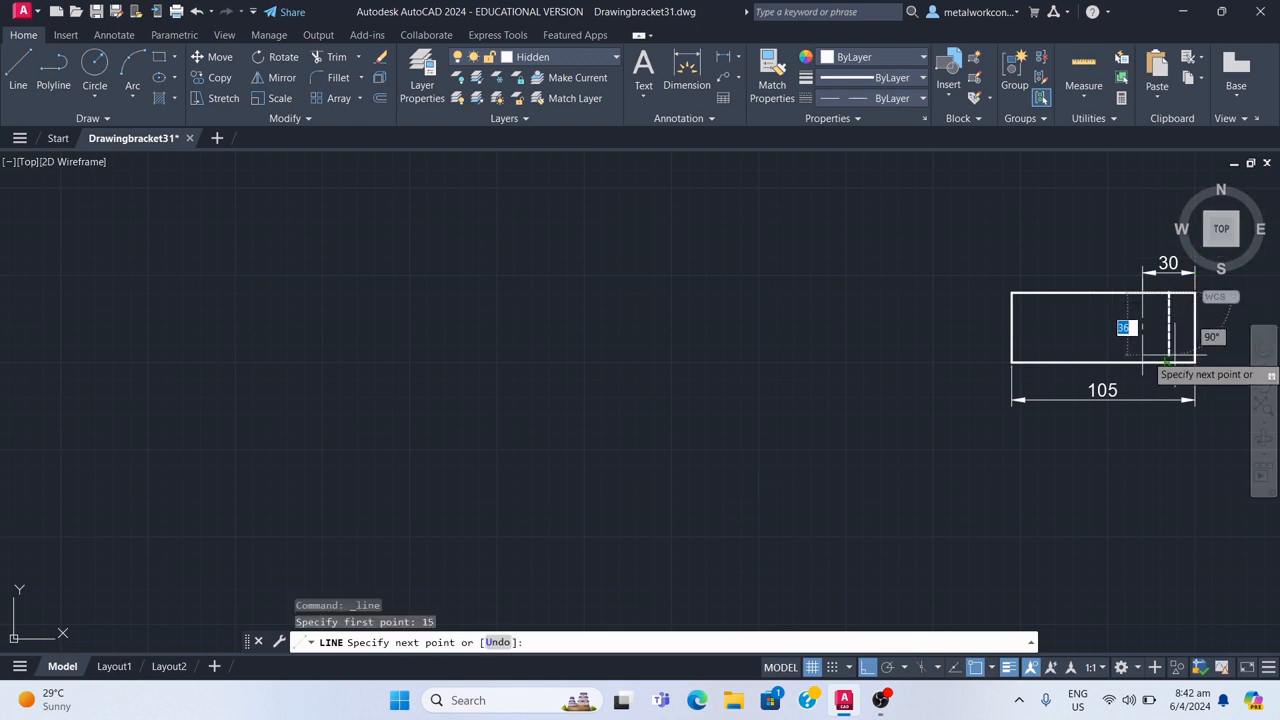
pyautogui.click(1178, 362)
pyautogui.press('Return')
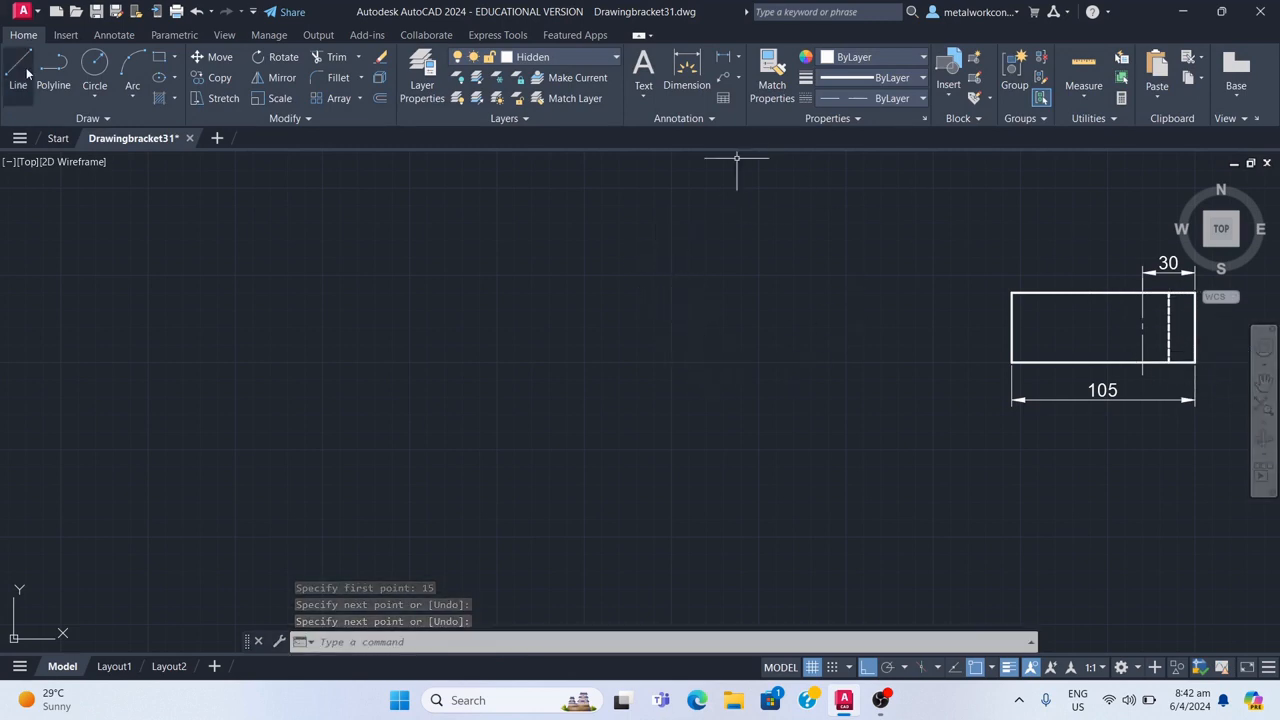
pyautogui.press('Escape')
pyautogui.press('Escape')
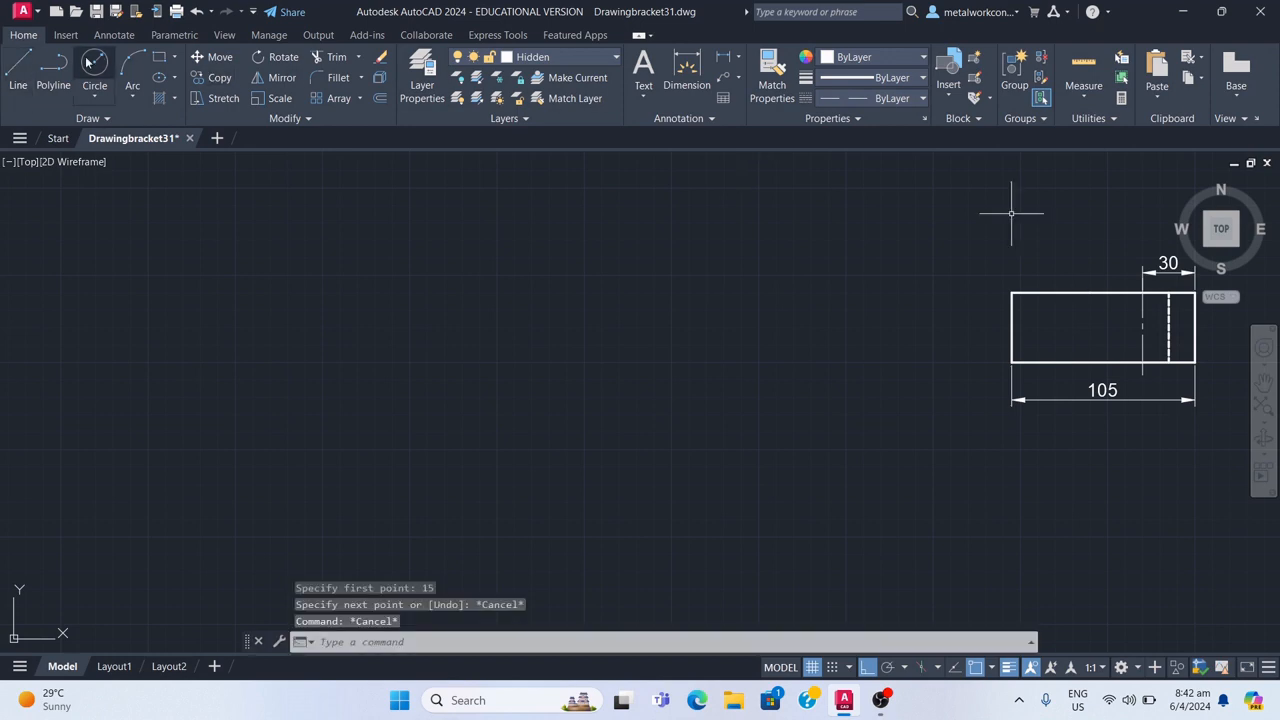
# - Draw the second vertical hidden line from the bottom edge, 15 mm left of the centre line, up to the top edge
pyautogui.click(18, 68)
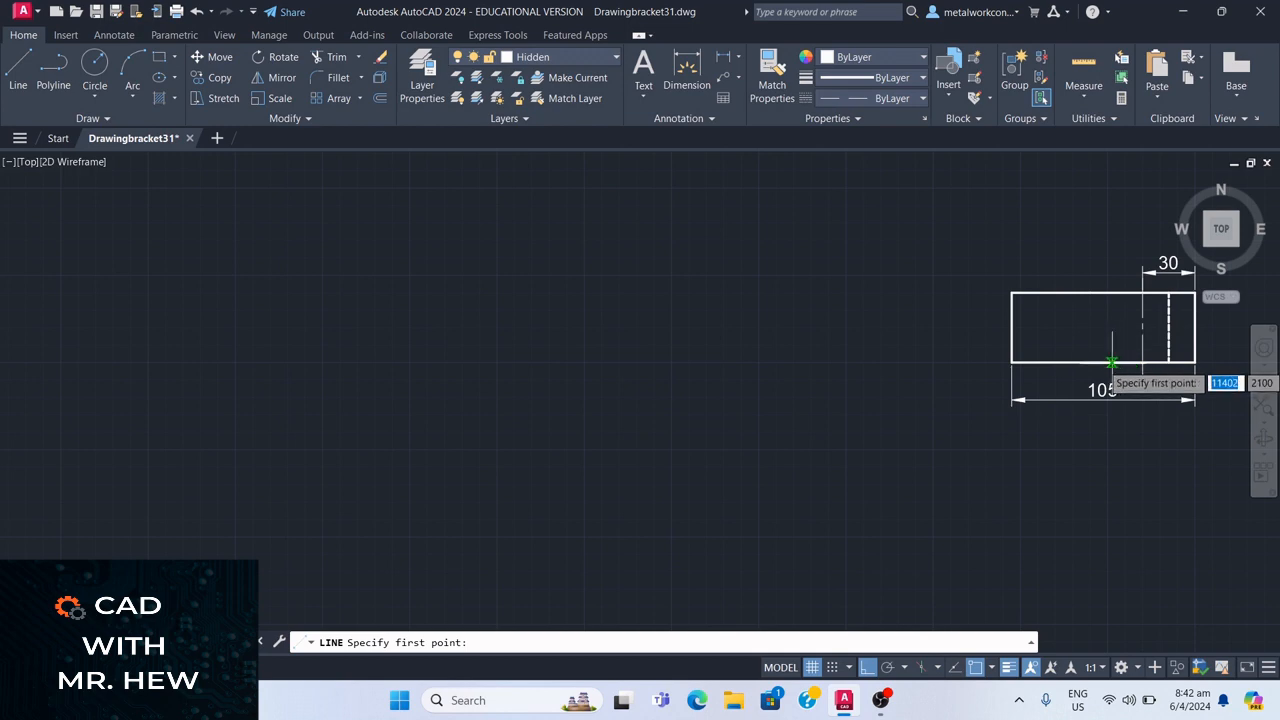
pyautogui.write('15')
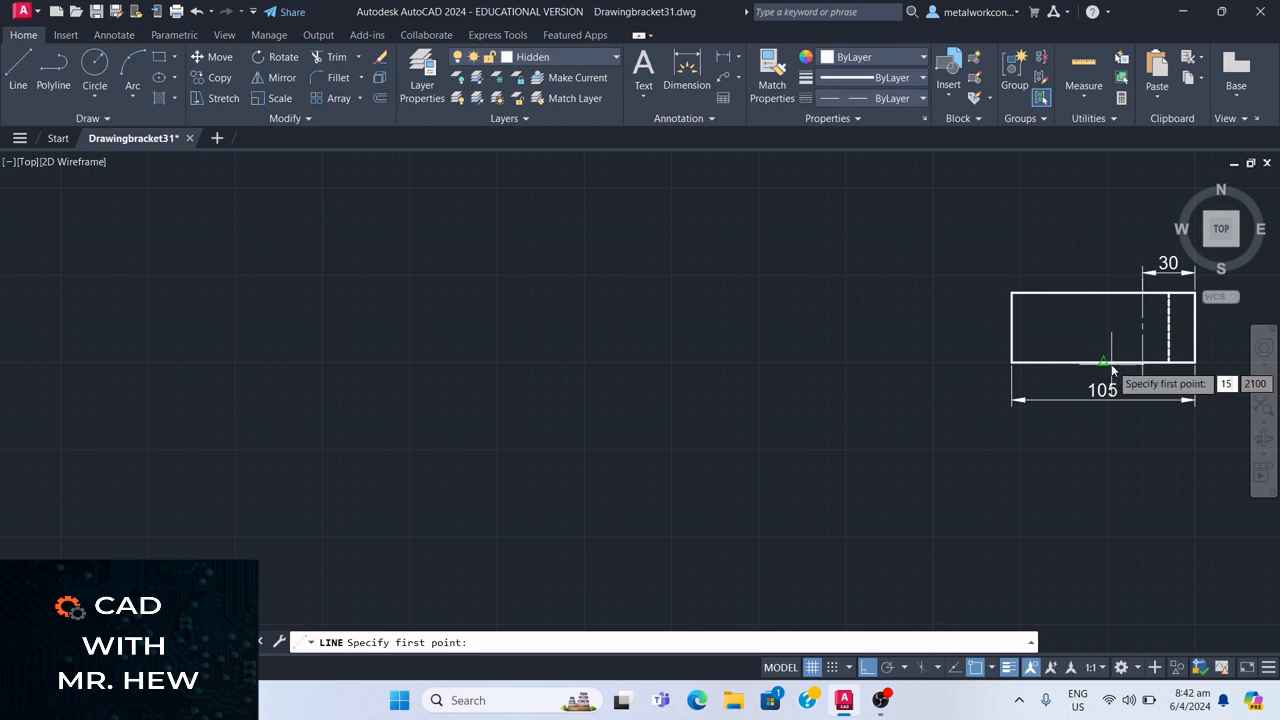
pyautogui.press('Return')
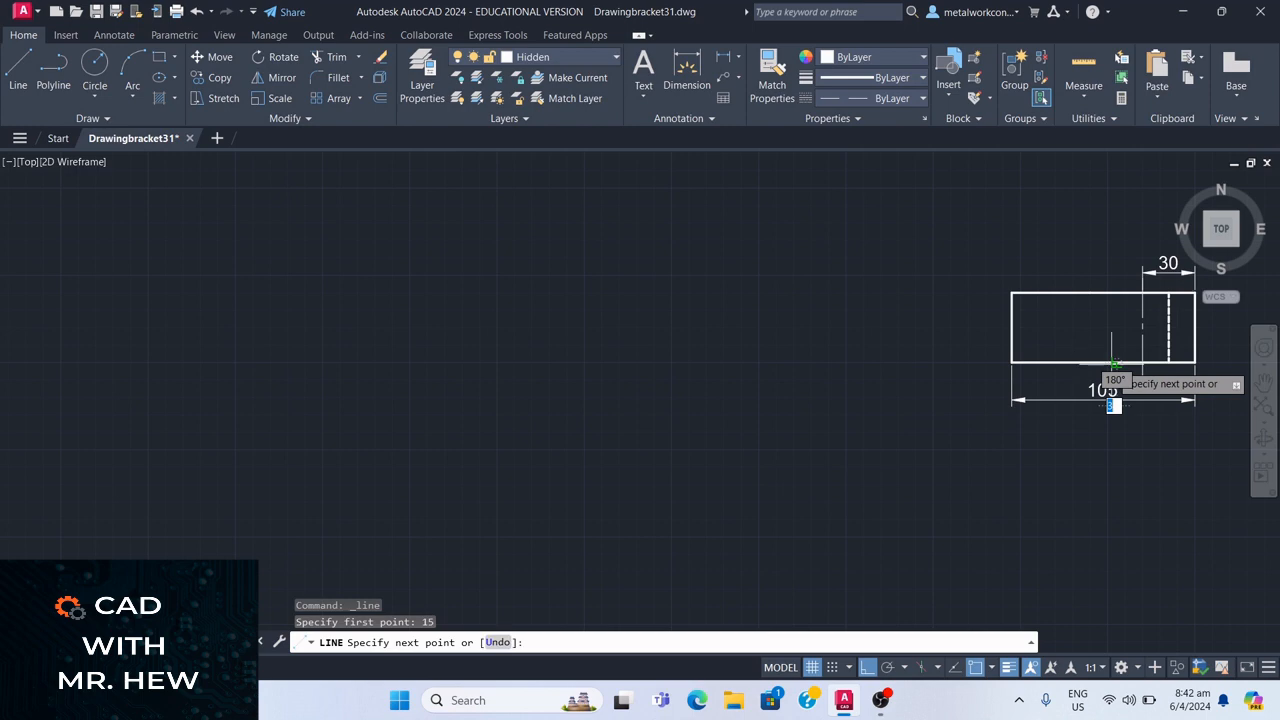
pyautogui.click(1116, 294)
pyautogui.press('Return')
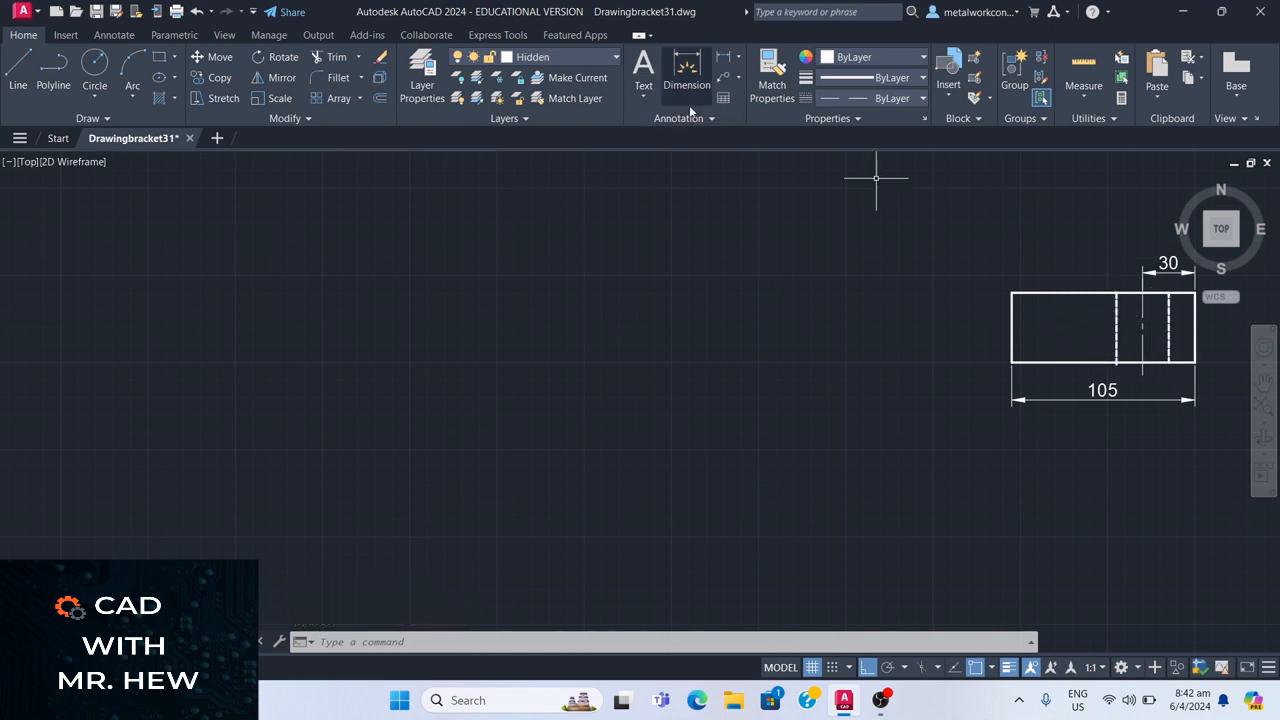
# - Set the Hidden layer's linetype to HIDDENX2
pyautogui.click(418, 70)
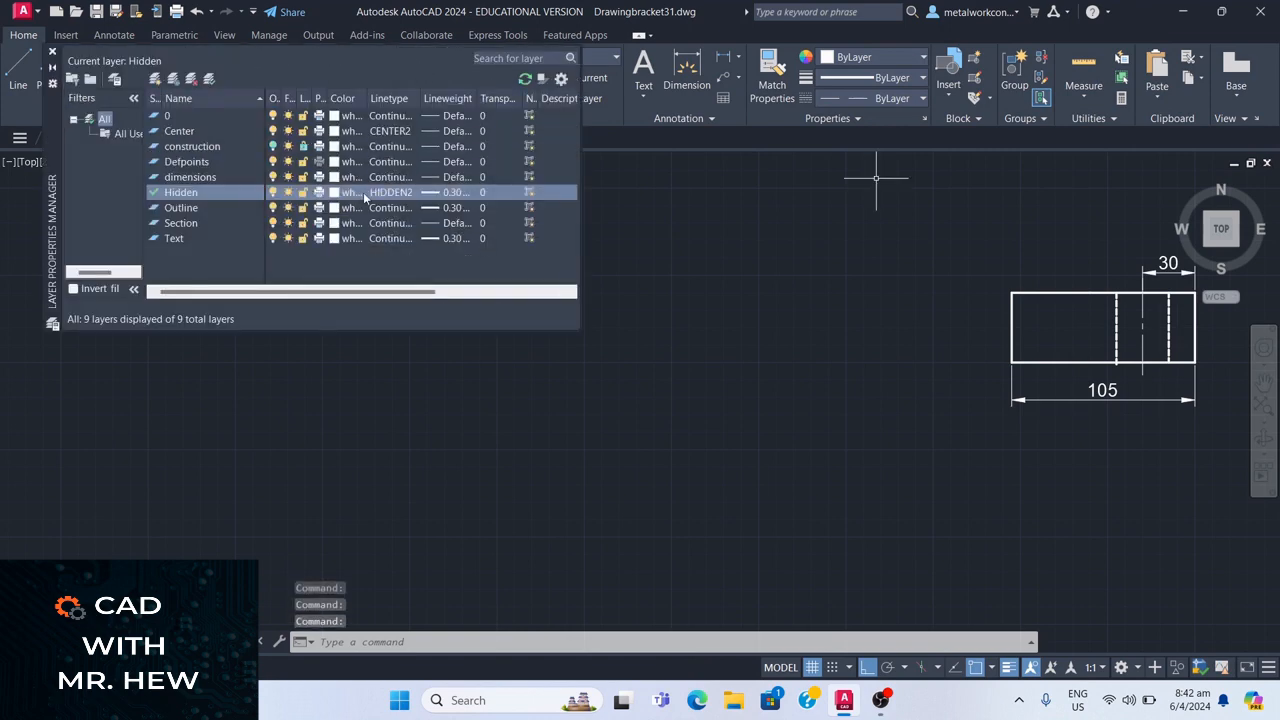
pyautogui.click(402, 196)
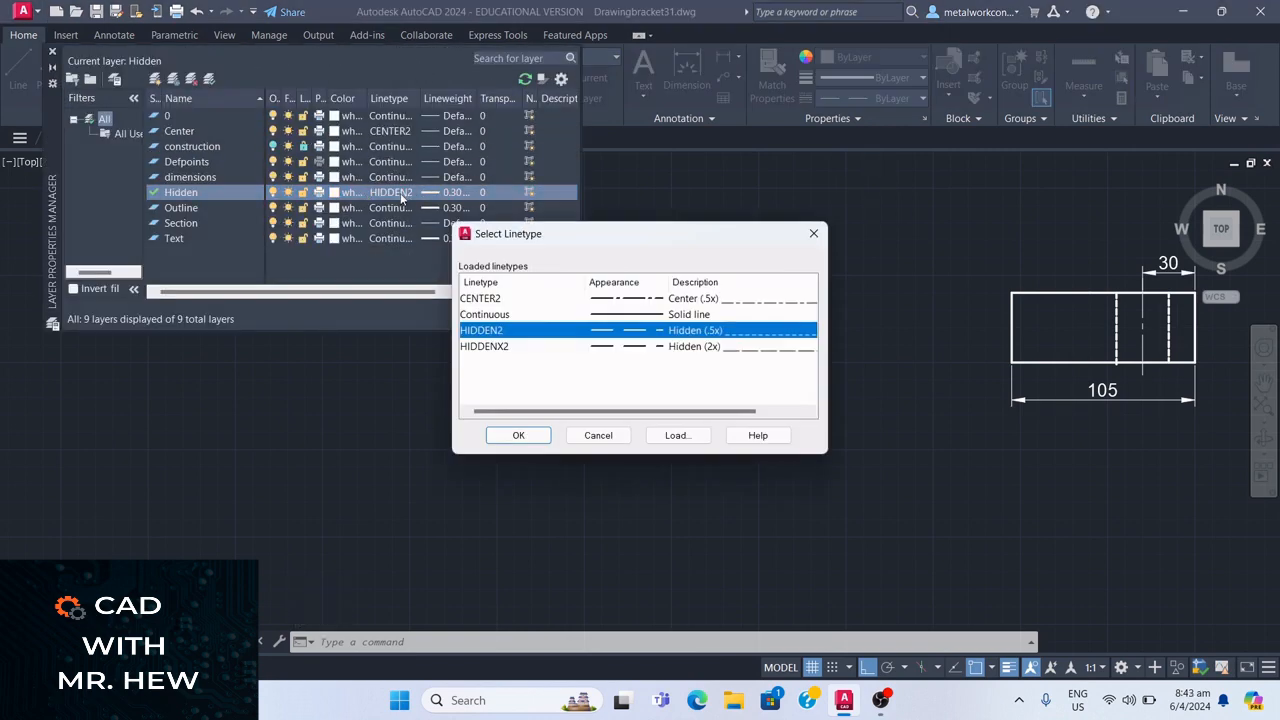
pyautogui.click(492, 348)
pyautogui.click(528, 437)
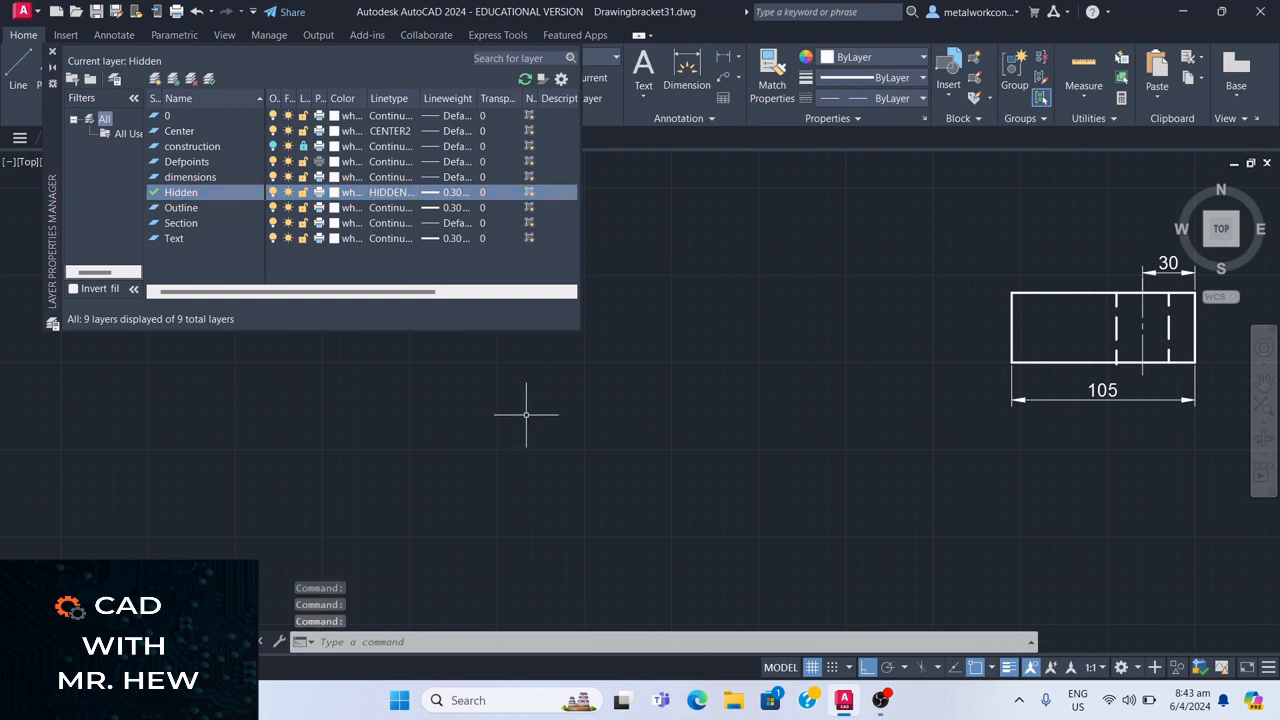
# - Load the HIDDEN linetype from acadiso.lin and assign it to the Hidden layer
pyautogui.click(382, 194)
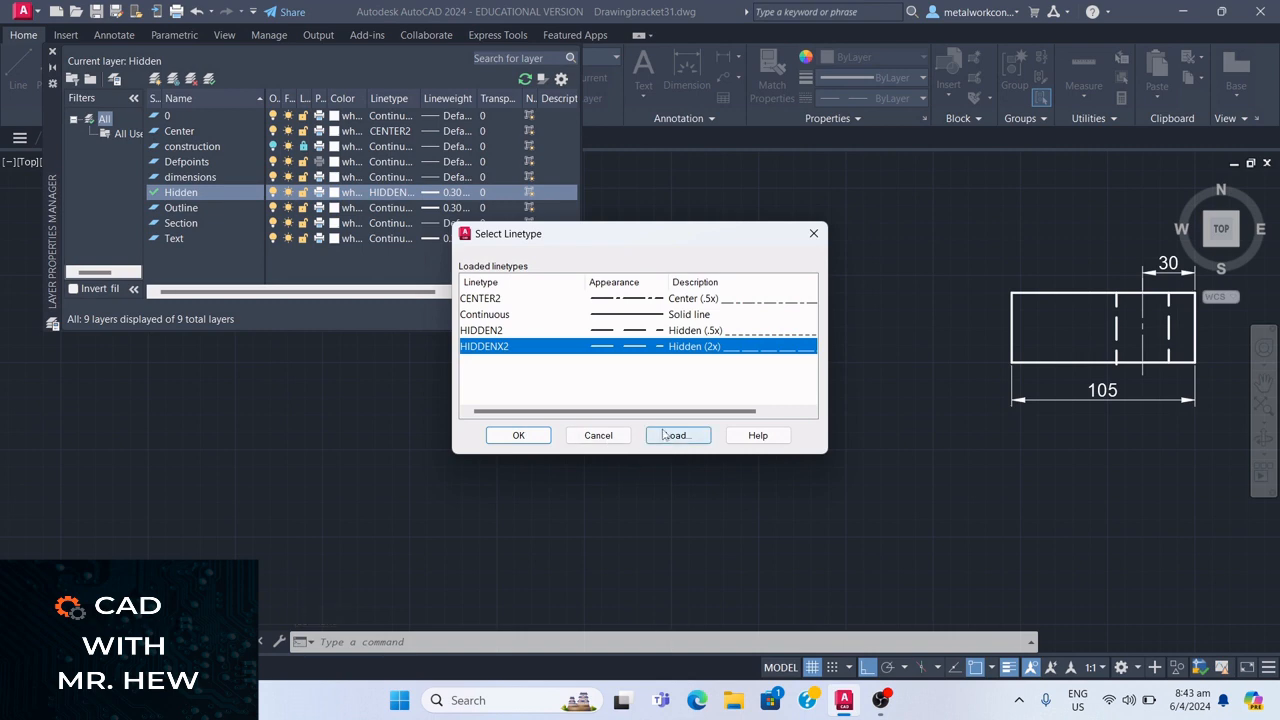
pyautogui.click(677, 435)
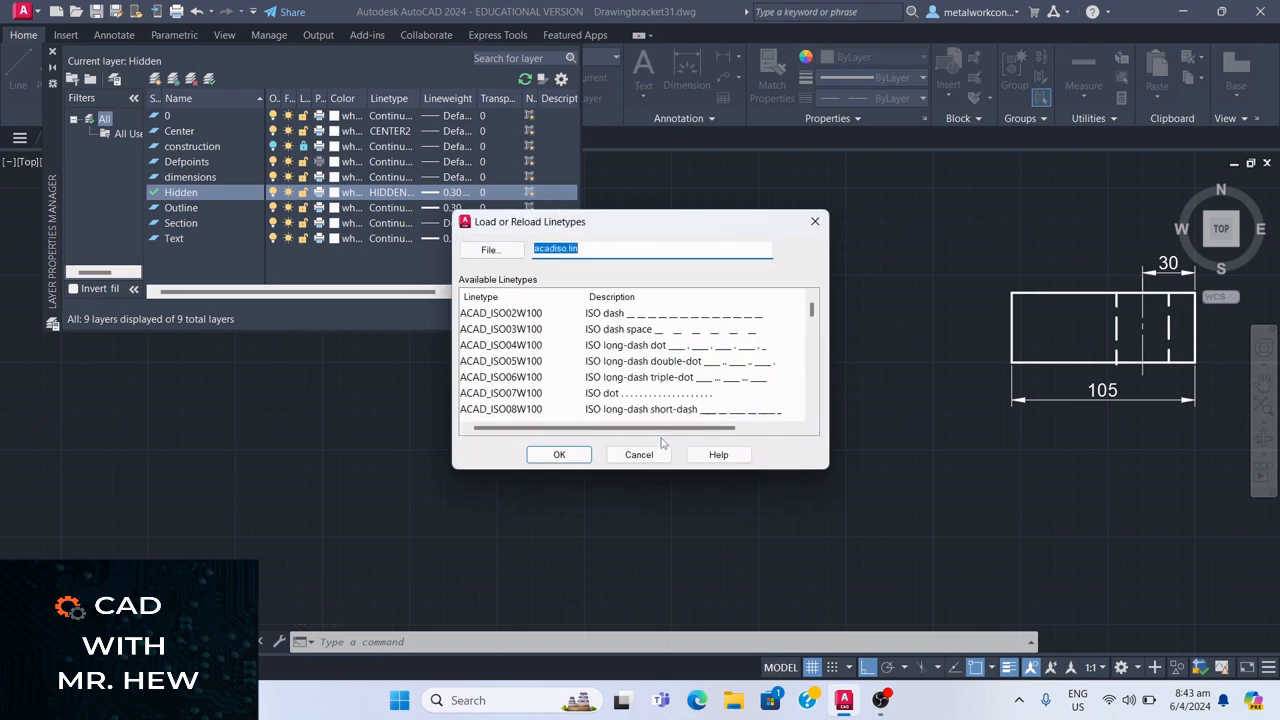
pyautogui.scroll(-9, 617, 365)
pyautogui.scroll(-4, 617, 365)
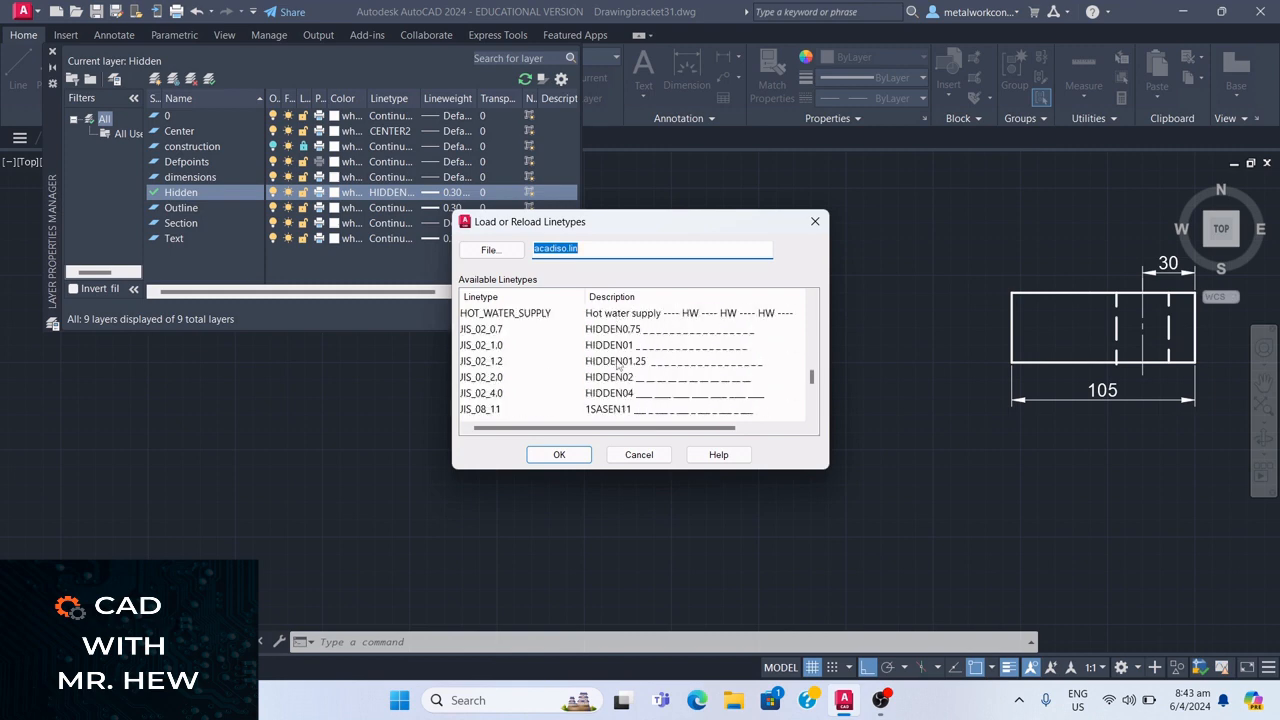
pyautogui.scroll(1, 618, 364)
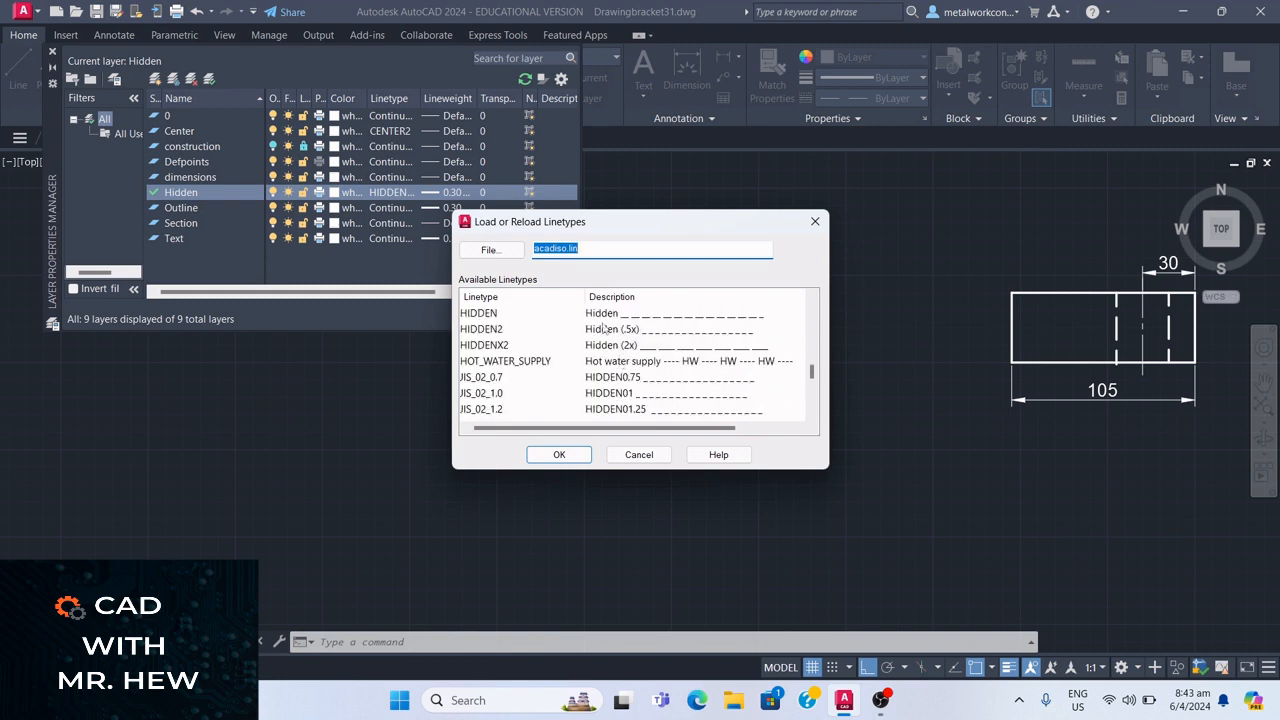
pyautogui.click(478, 315)
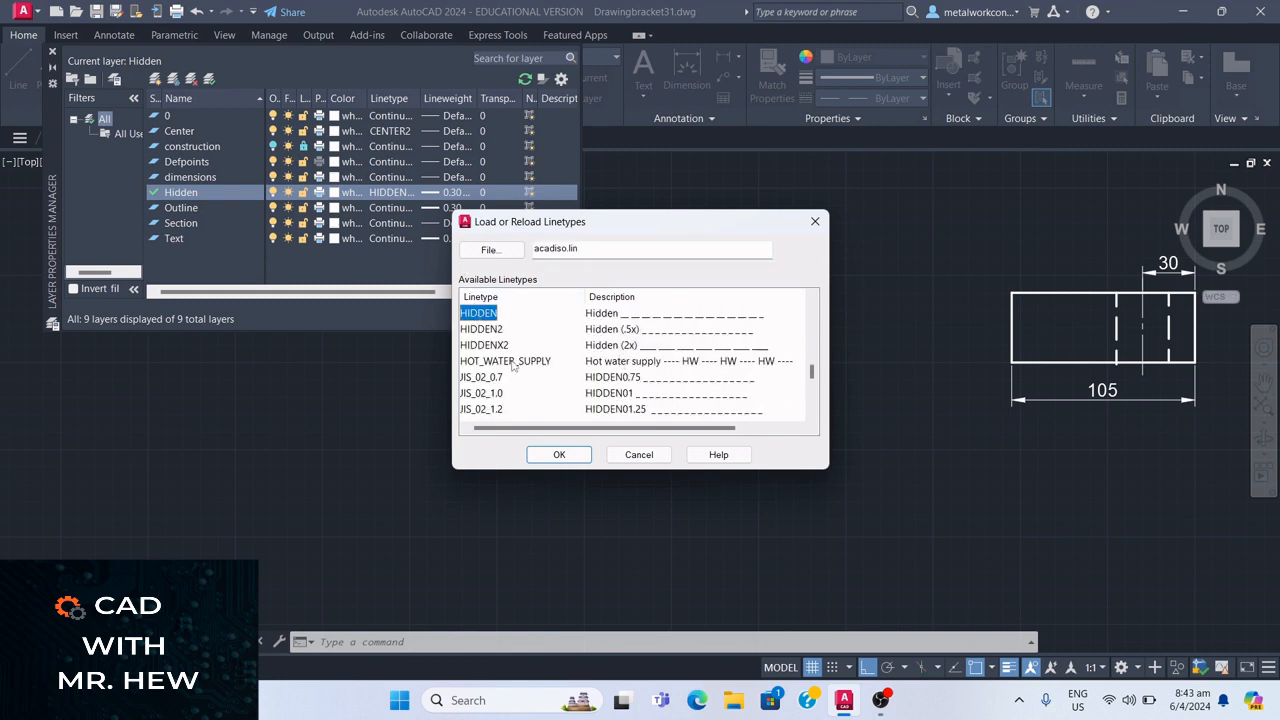
pyautogui.click(562, 455)
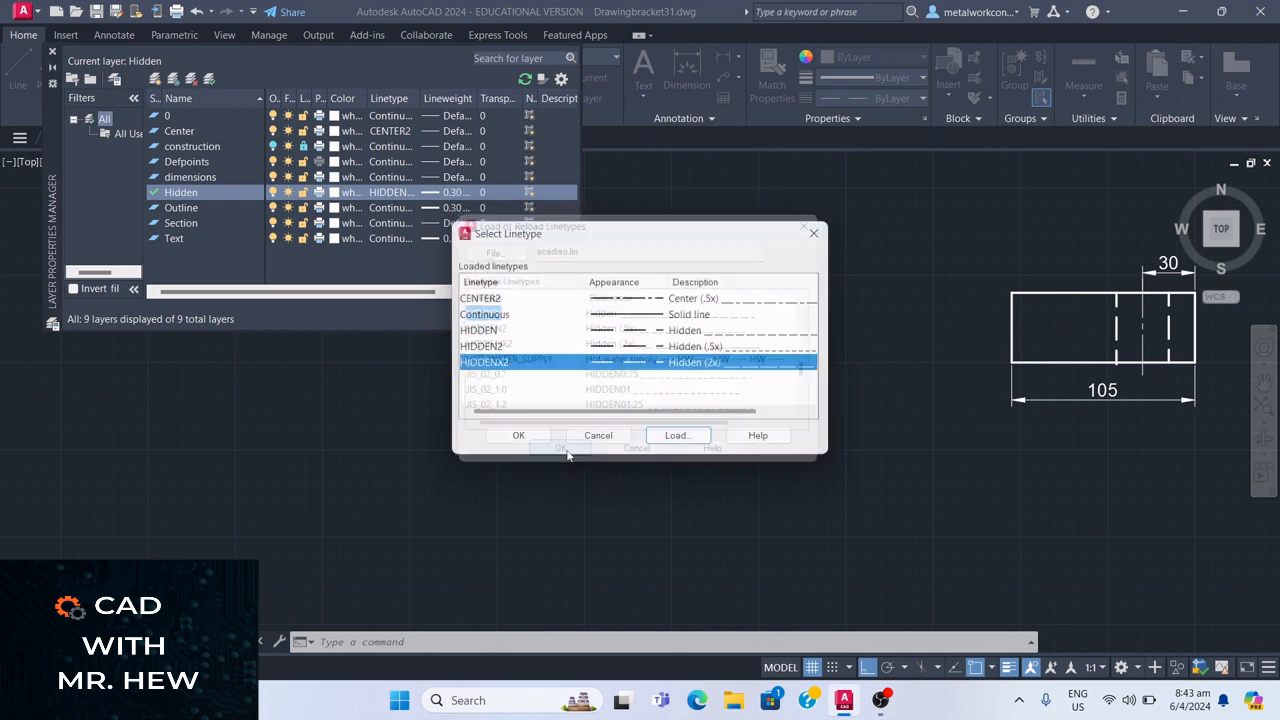
pyautogui.click(519, 331)
pyautogui.click(518, 435)
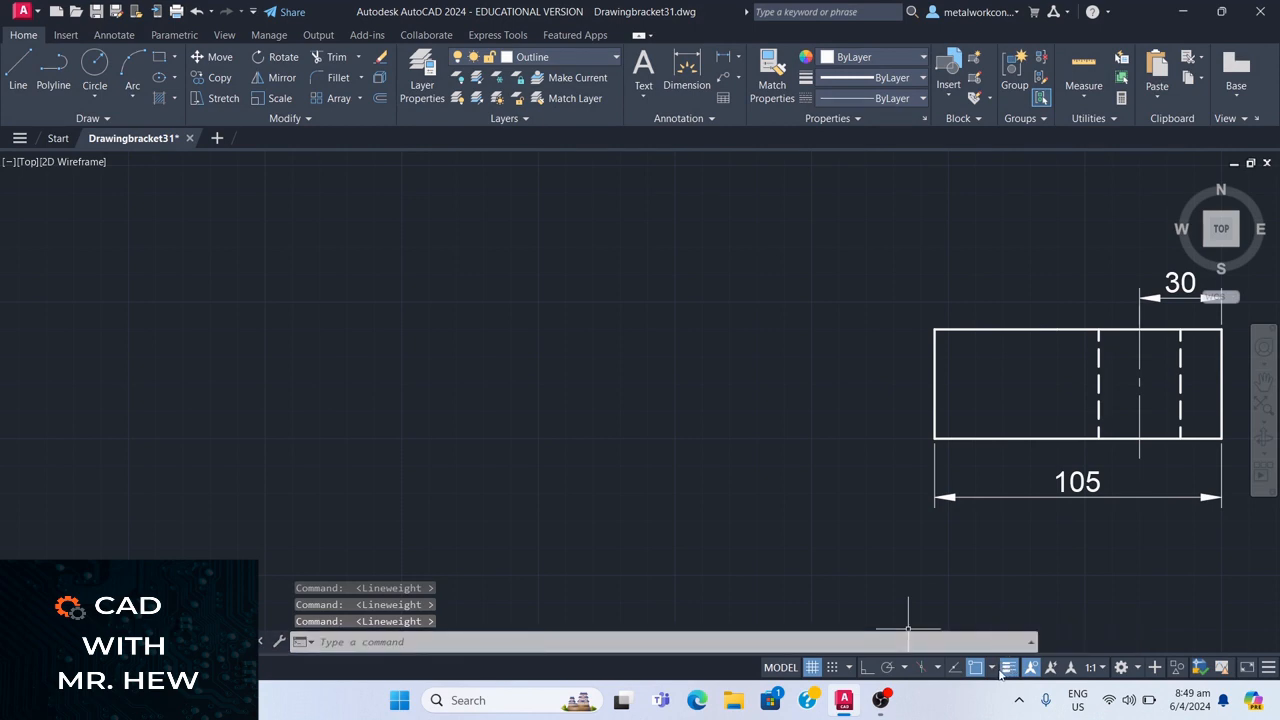
# - Turn off lineweight display and draw a 45 mm horizontal line leftward from the rectangle's left edge, offset 5 mm along the lower part of that edge
pyautogui.click(1008, 668)
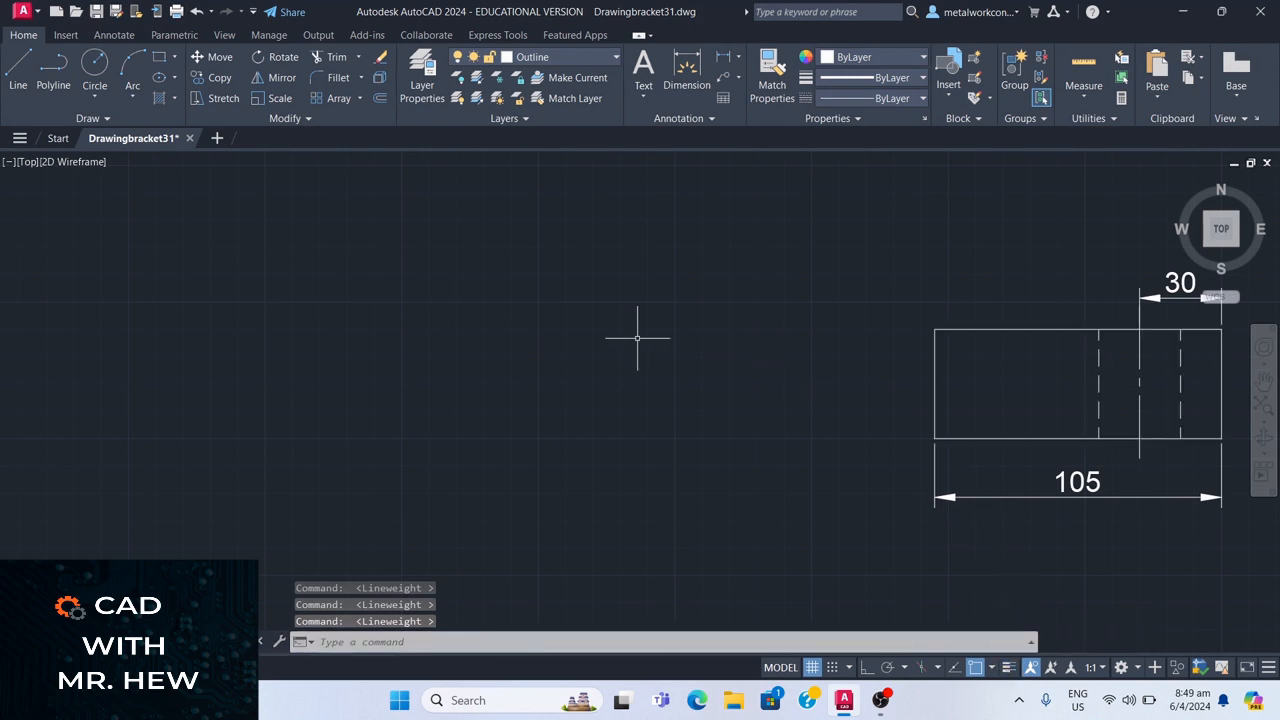
pyautogui.click(12, 75)
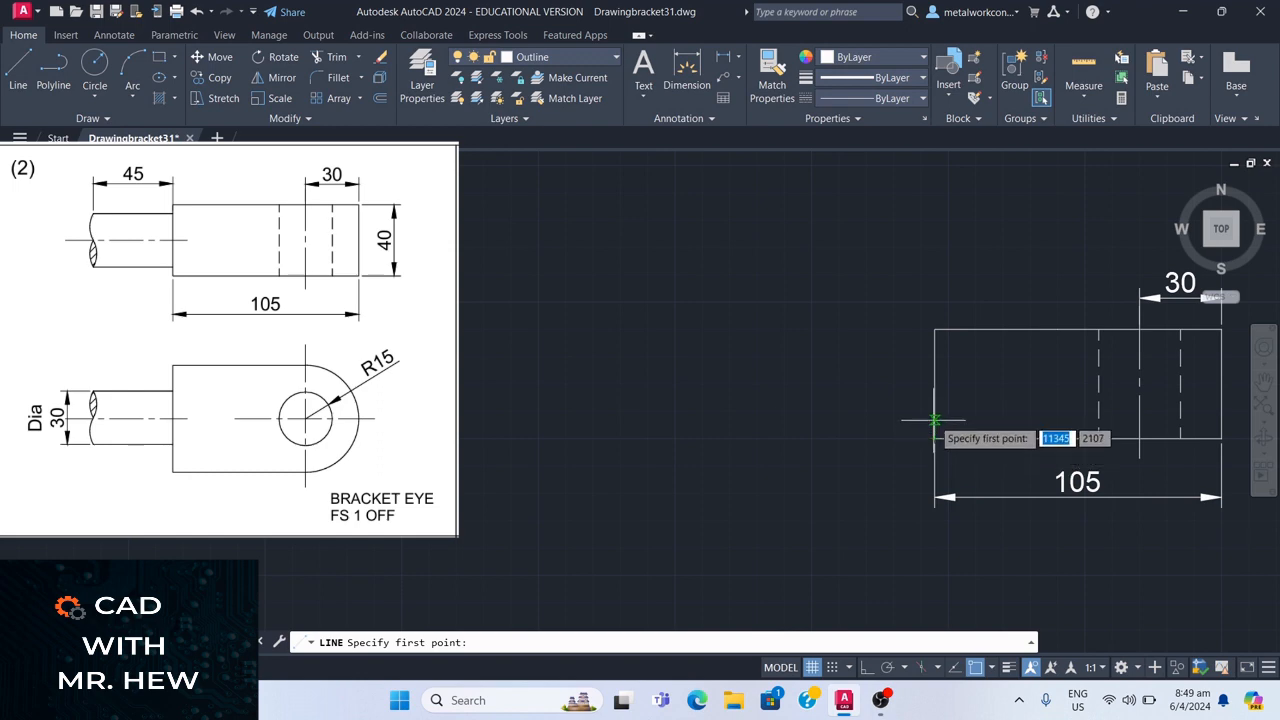
pyautogui.write('5')
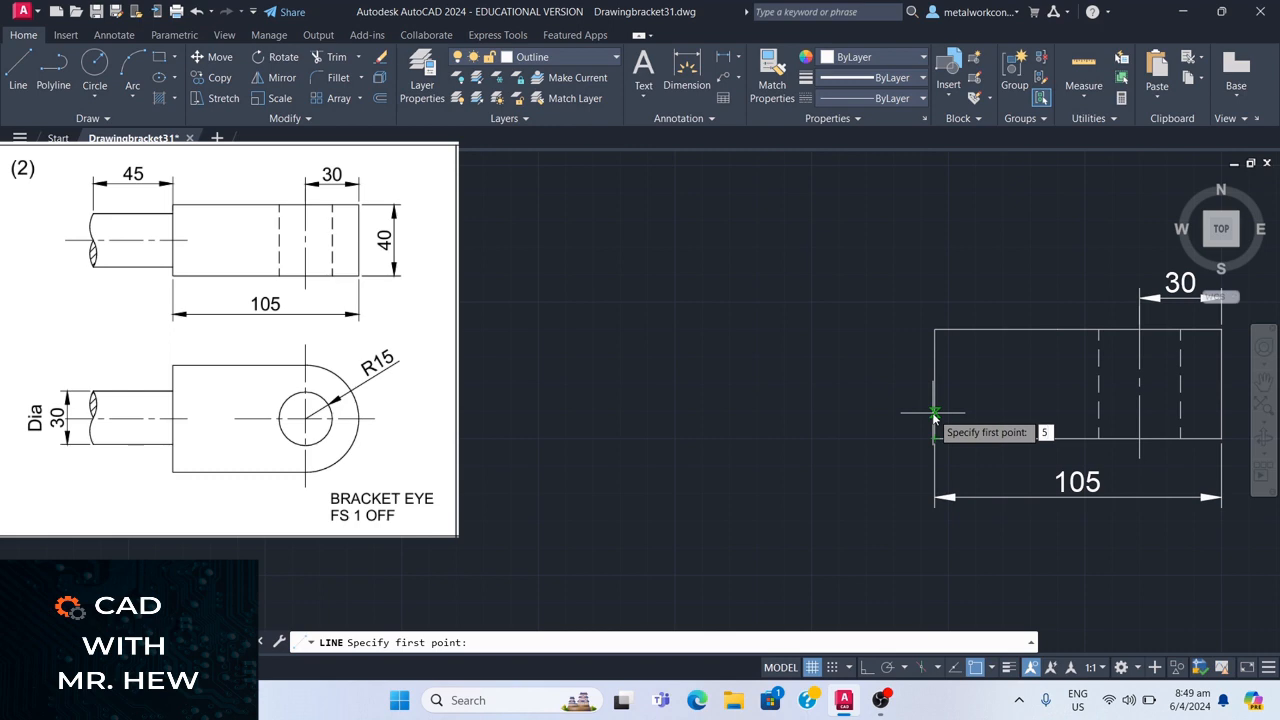
pyautogui.press('Return')
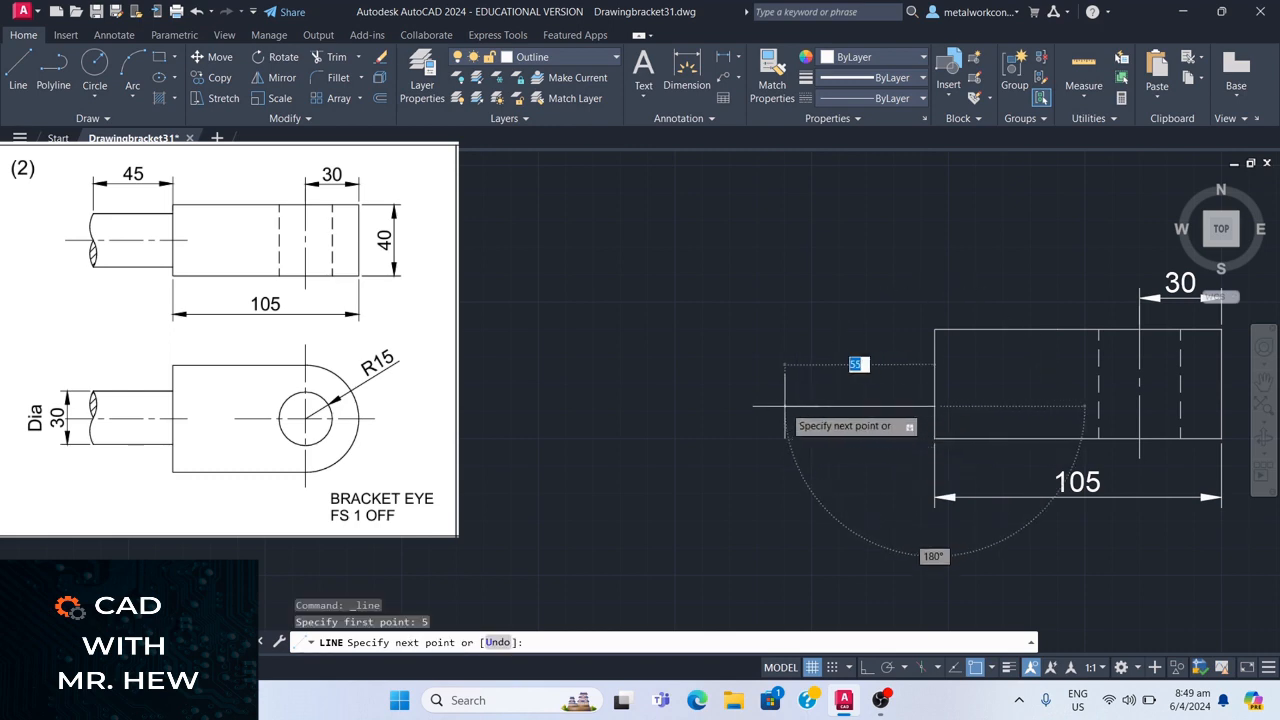
pyautogui.write('45')
pyautogui.press('Return')
pyautogui.press('F8')
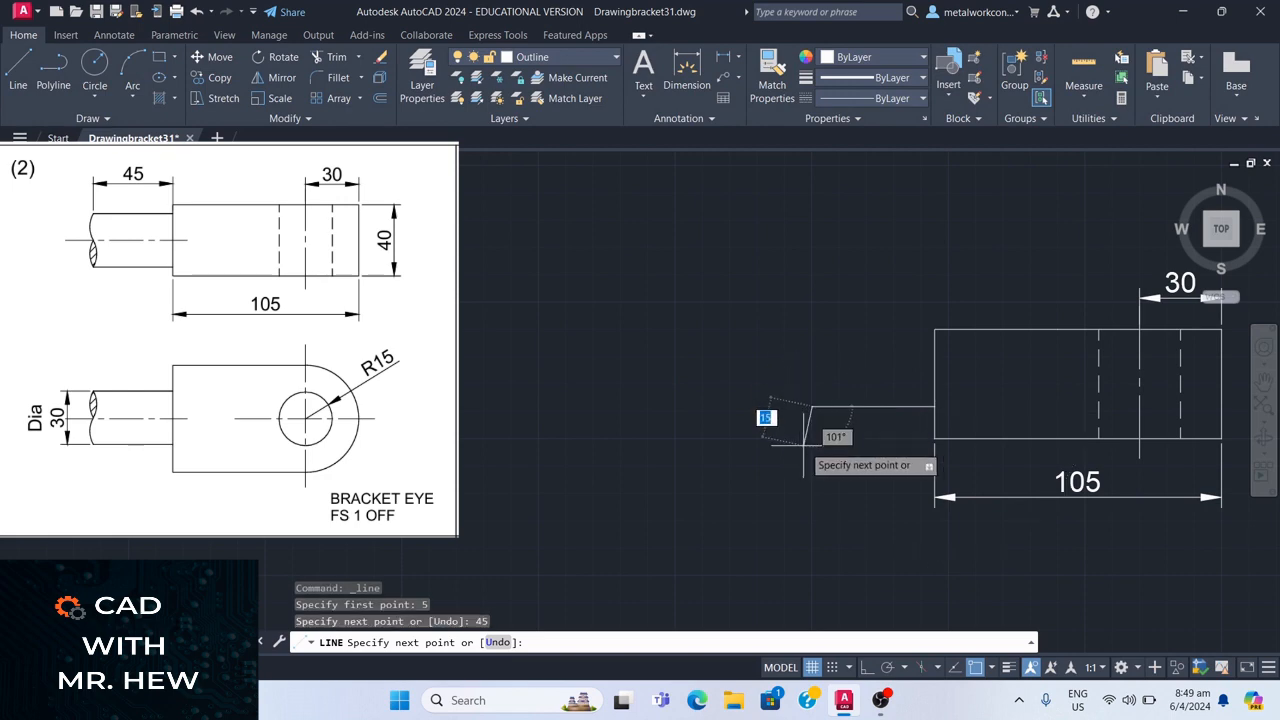
pyautogui.press('Escape')
pyautogui.press('Escape')
pyautogui.press('Escape')
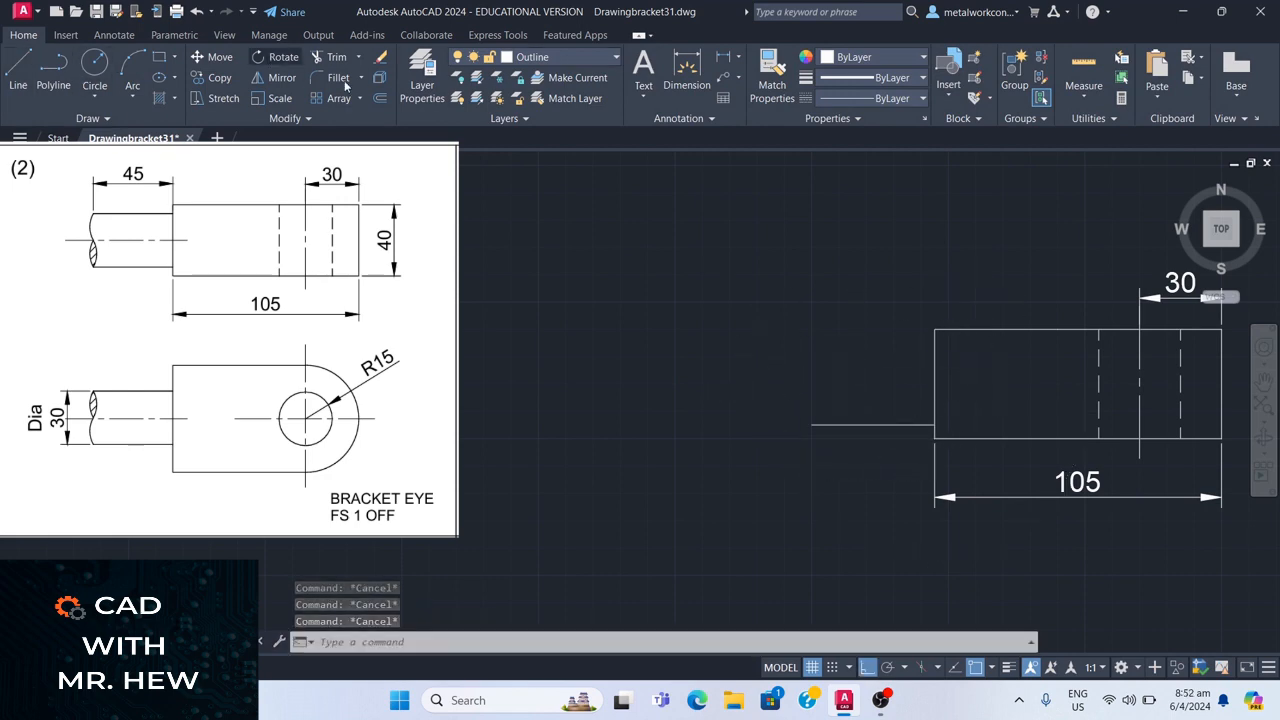
# - Mirror the 45 mm line about the horizontal axis through the left edge's midpoint, keeping the original line
pyautogui.click(290, 82)
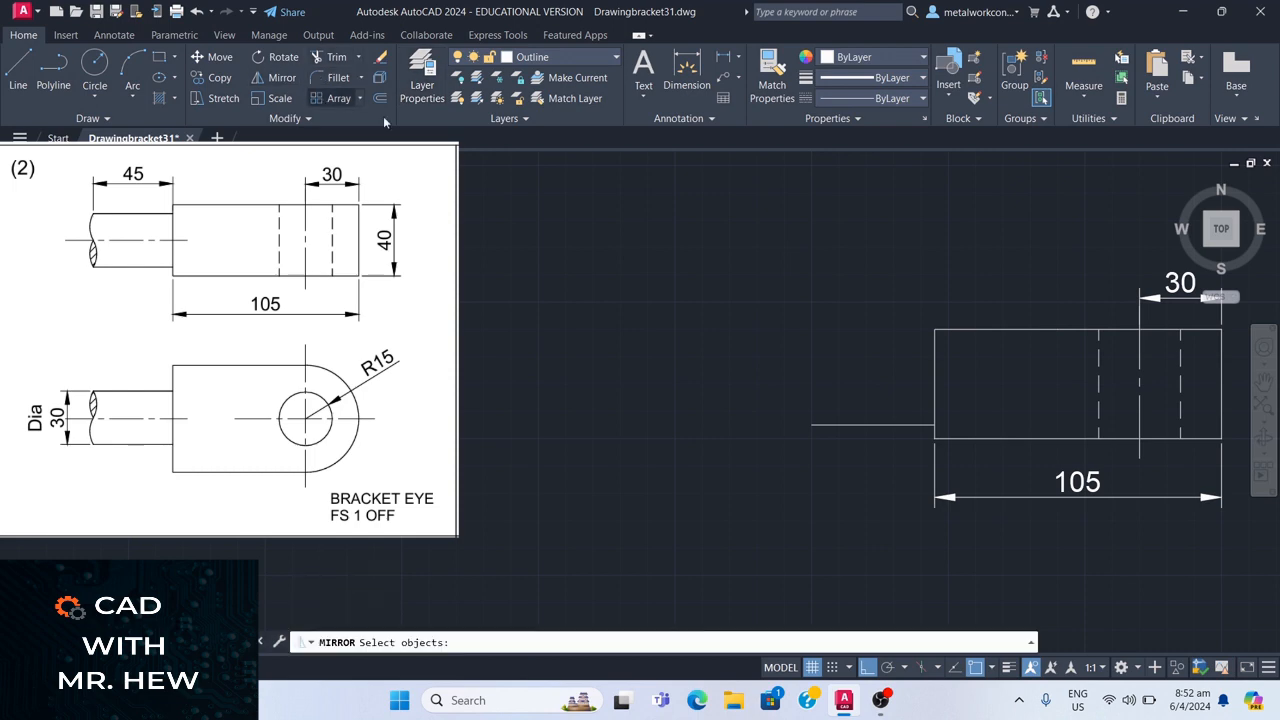
pyautogui.click(845, 425)
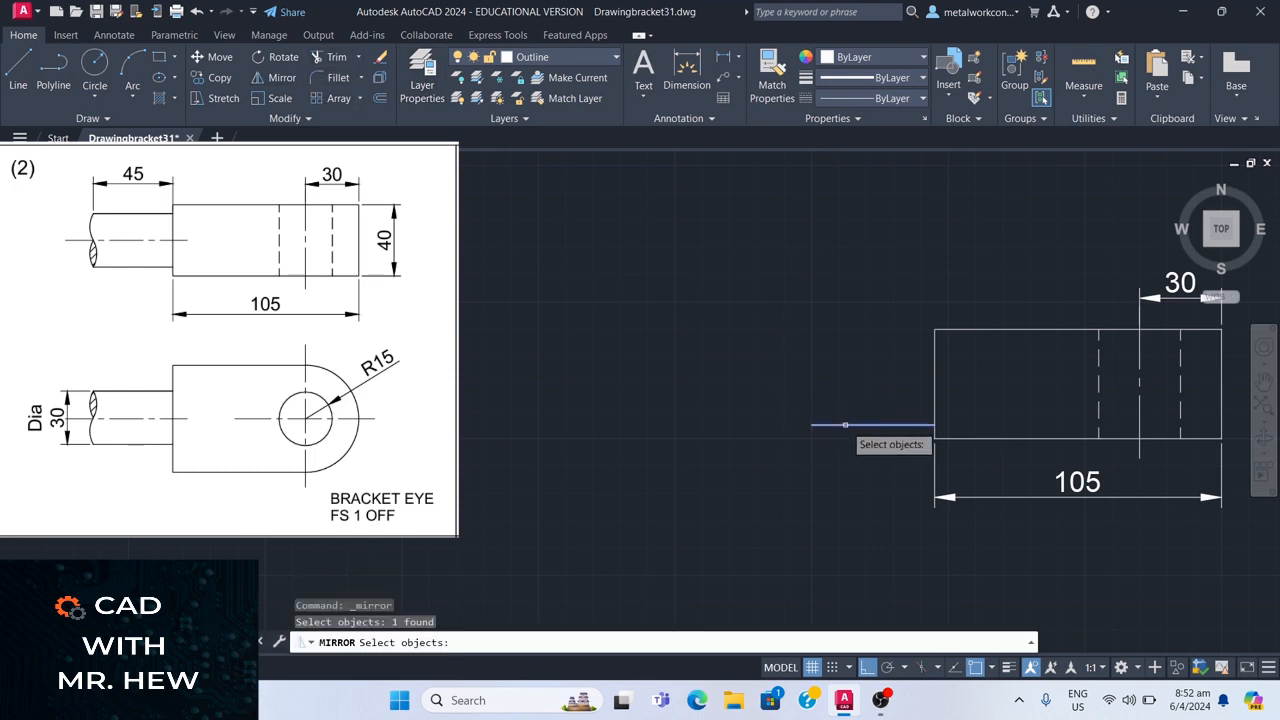
pyautogui.press('Return')
pyautogui.click(935, 383)
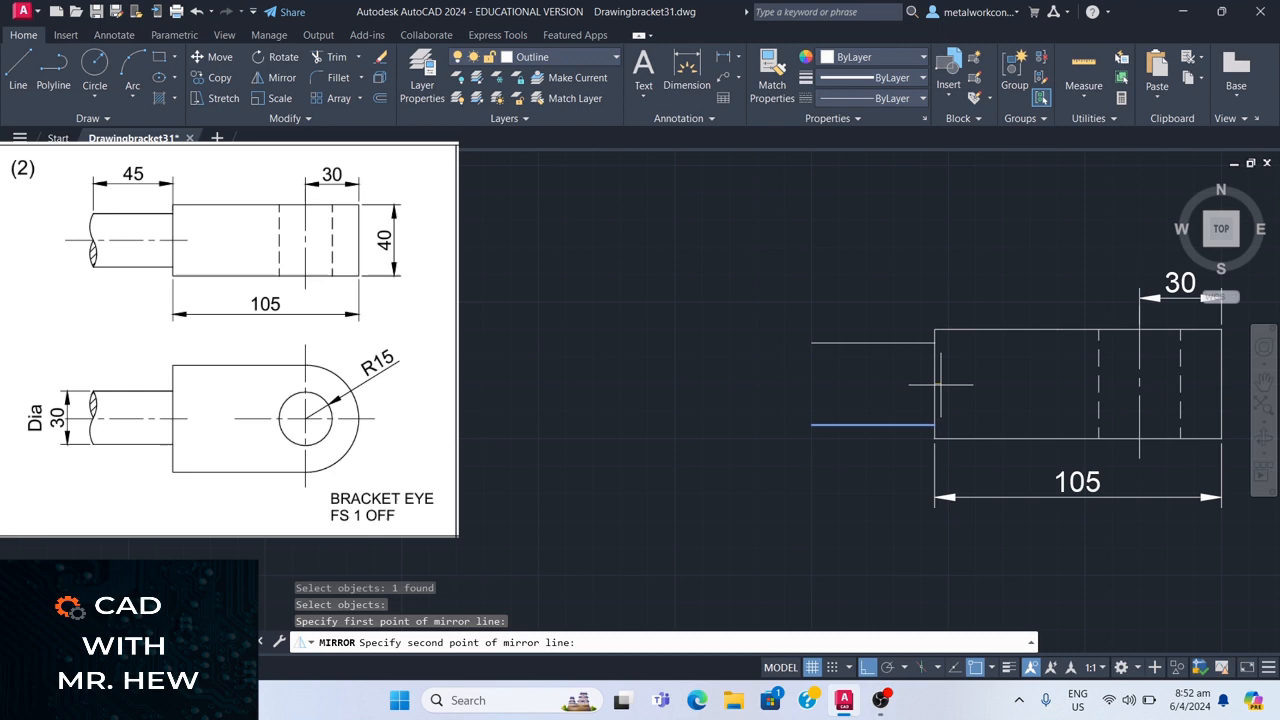
pyautogui.click(1100, 386)
pyautogui.press('Return')
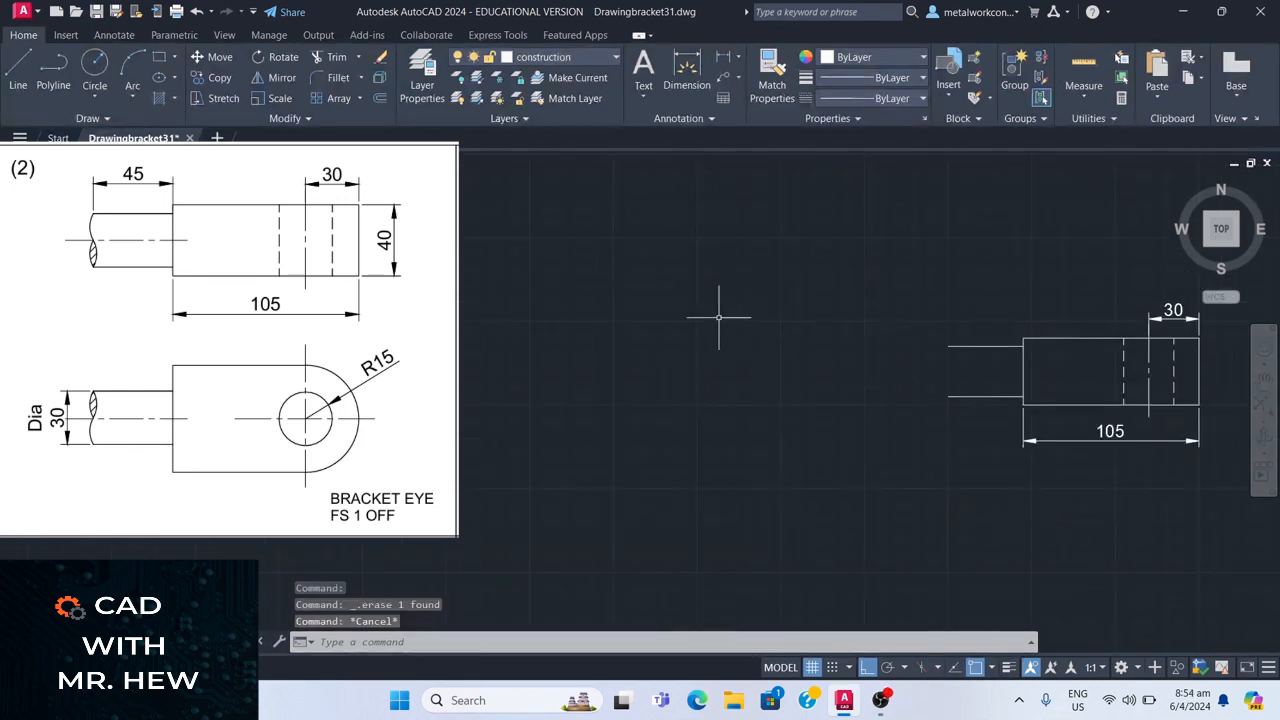
# - Close the shaft's free end with two vertical lines, a 15 mm upper half and a lower half up to its end
pyautogui.click(16, 68)
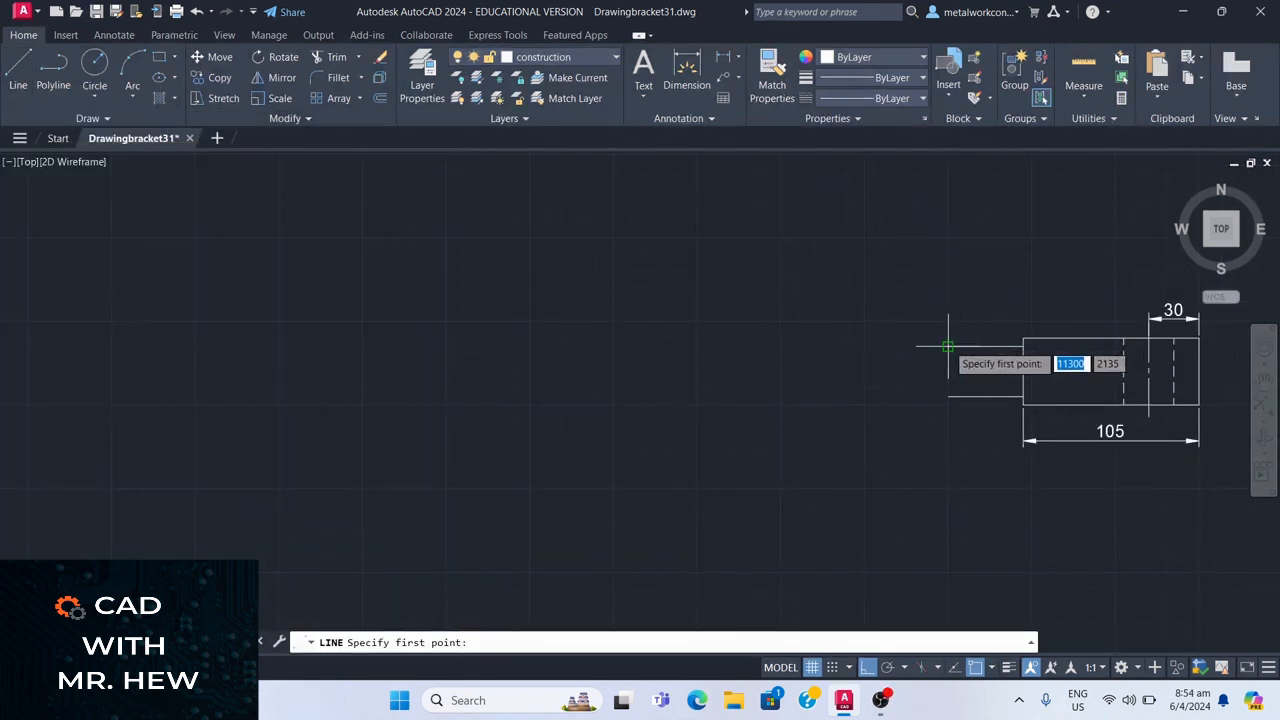
pyautogui.click(949, 347)
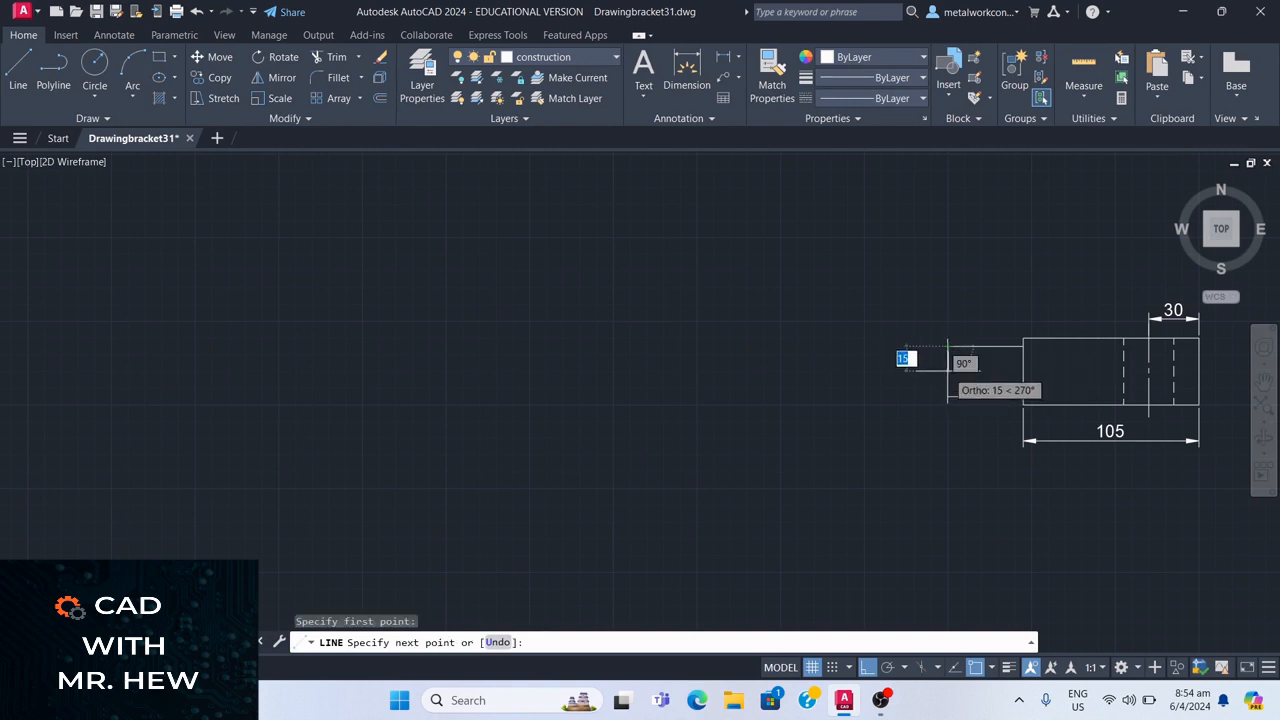
pyautogui.write('15')
pyautogui.press('Return')
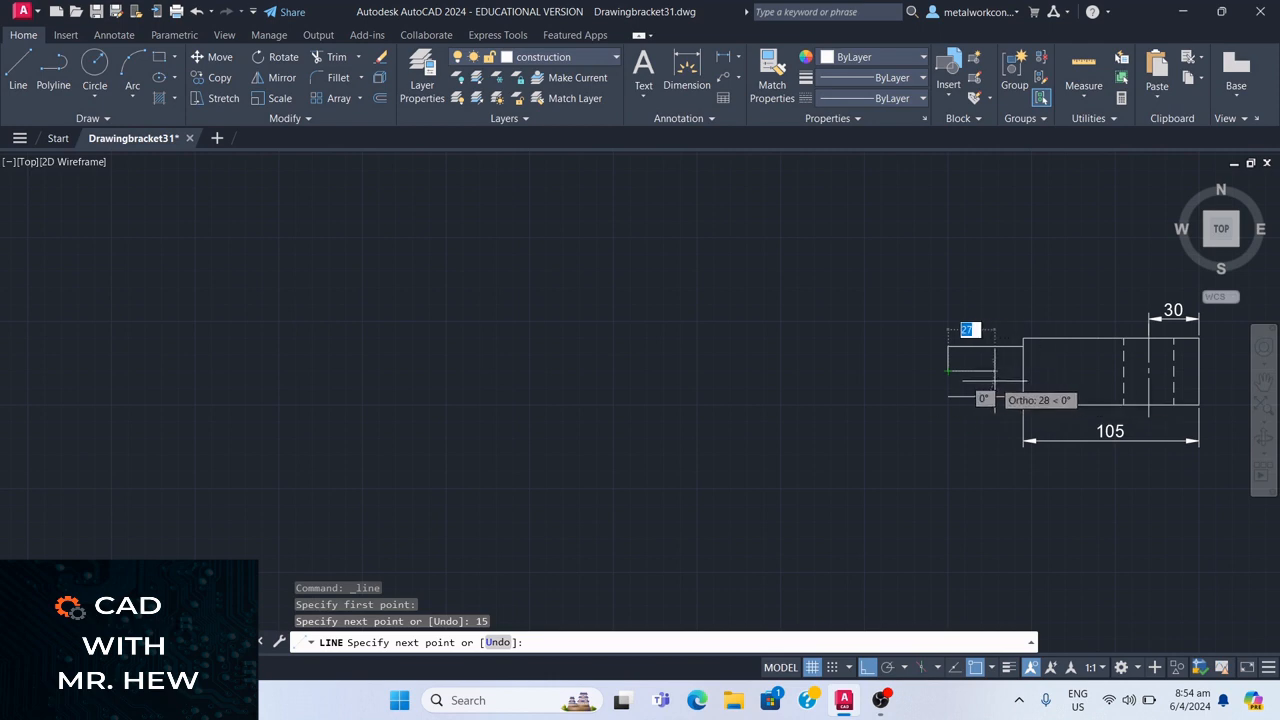
pyautogui.press('Return')
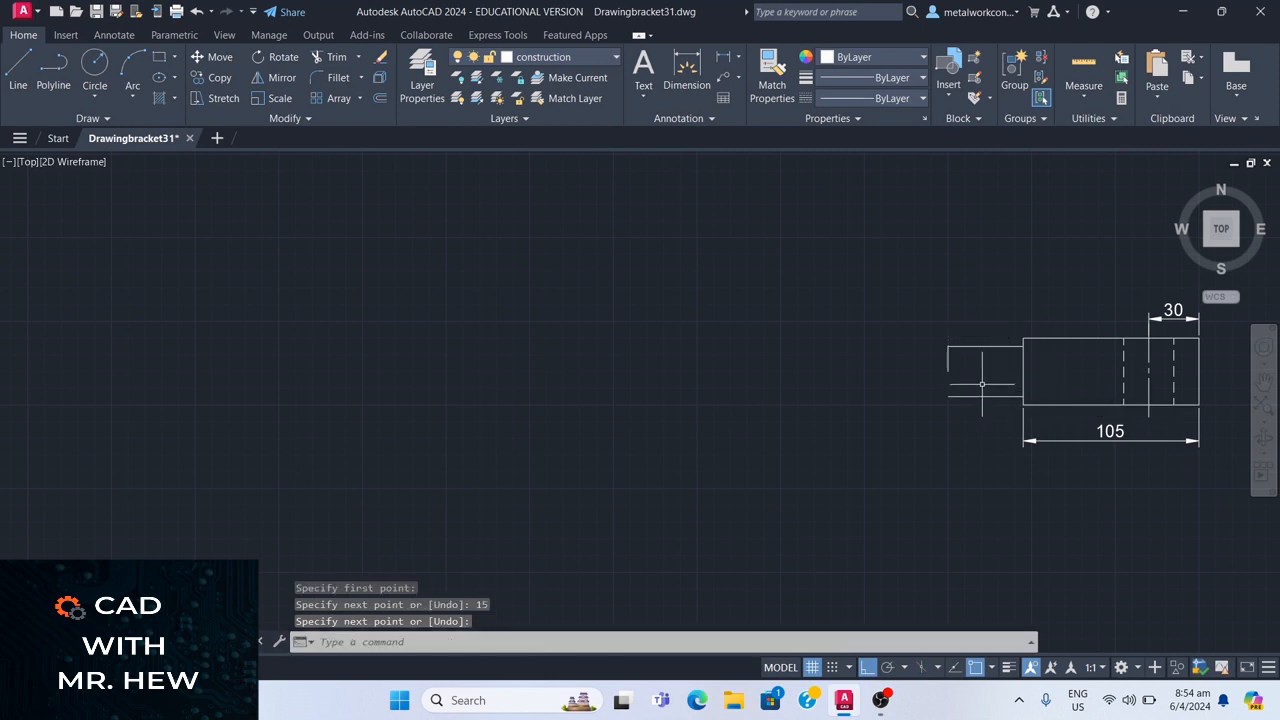
pyautogui.press('Return')
pyautogui.click(948, 397)
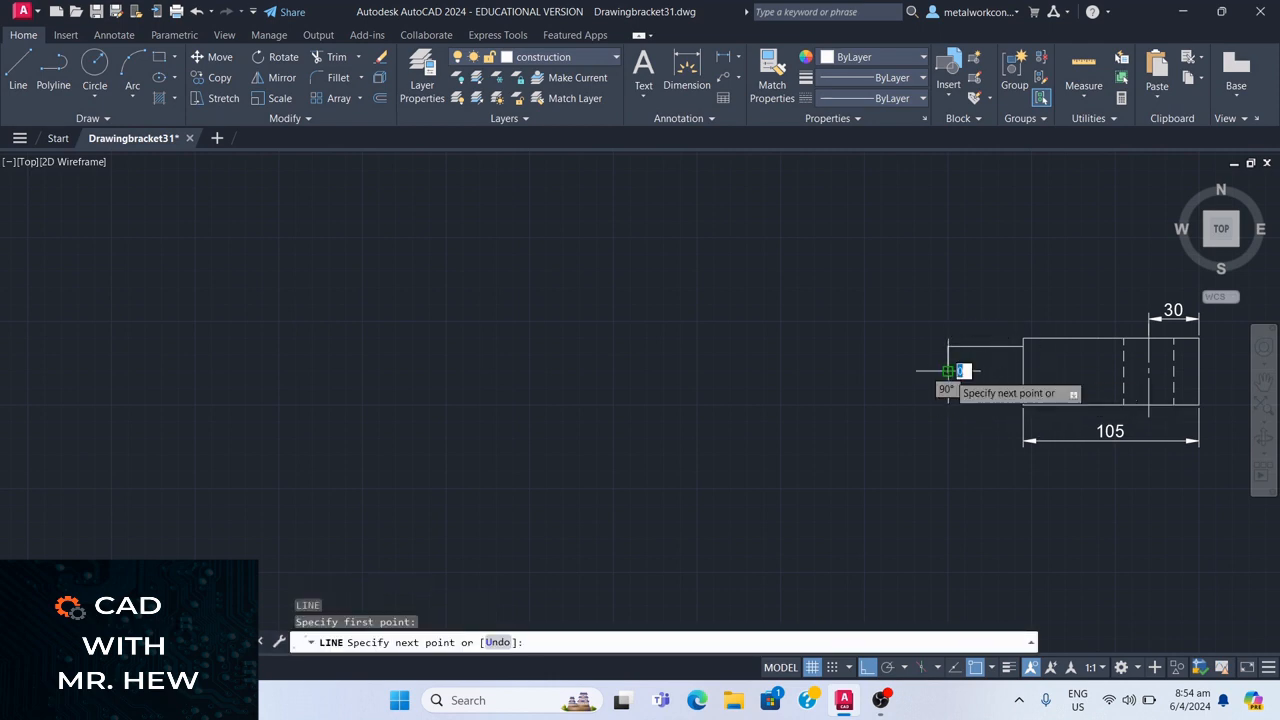
pyautogui.press('Return')
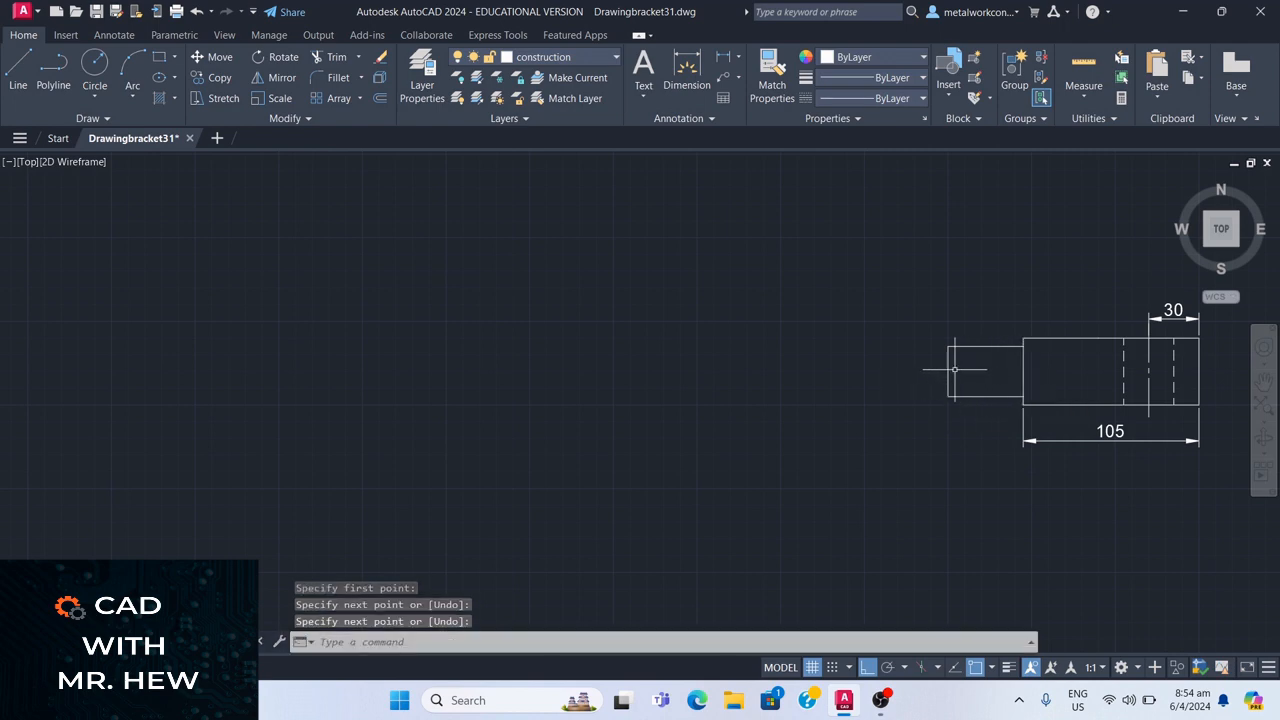
# - Offset the upper half of the shaft's end line 2 mm to both sides
pyautogui.click(380, 98)
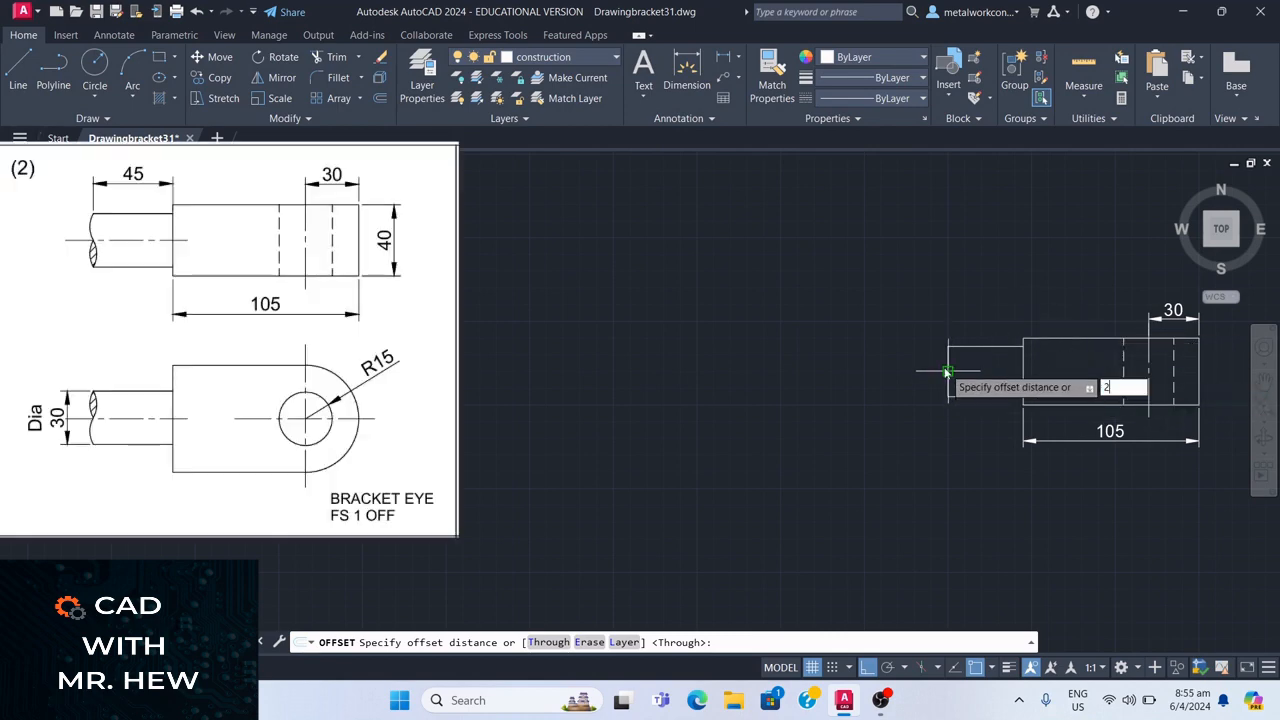
pyautogui.press('Return')
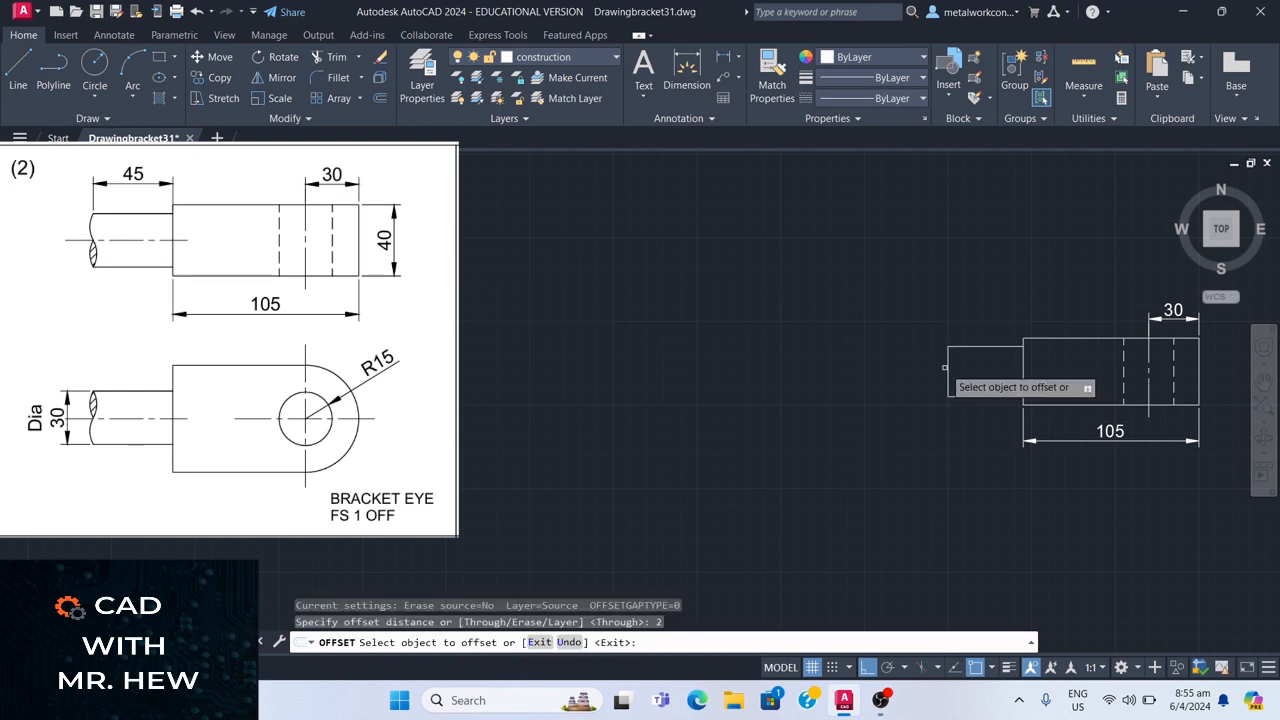
pyautogui.click(948, 361)
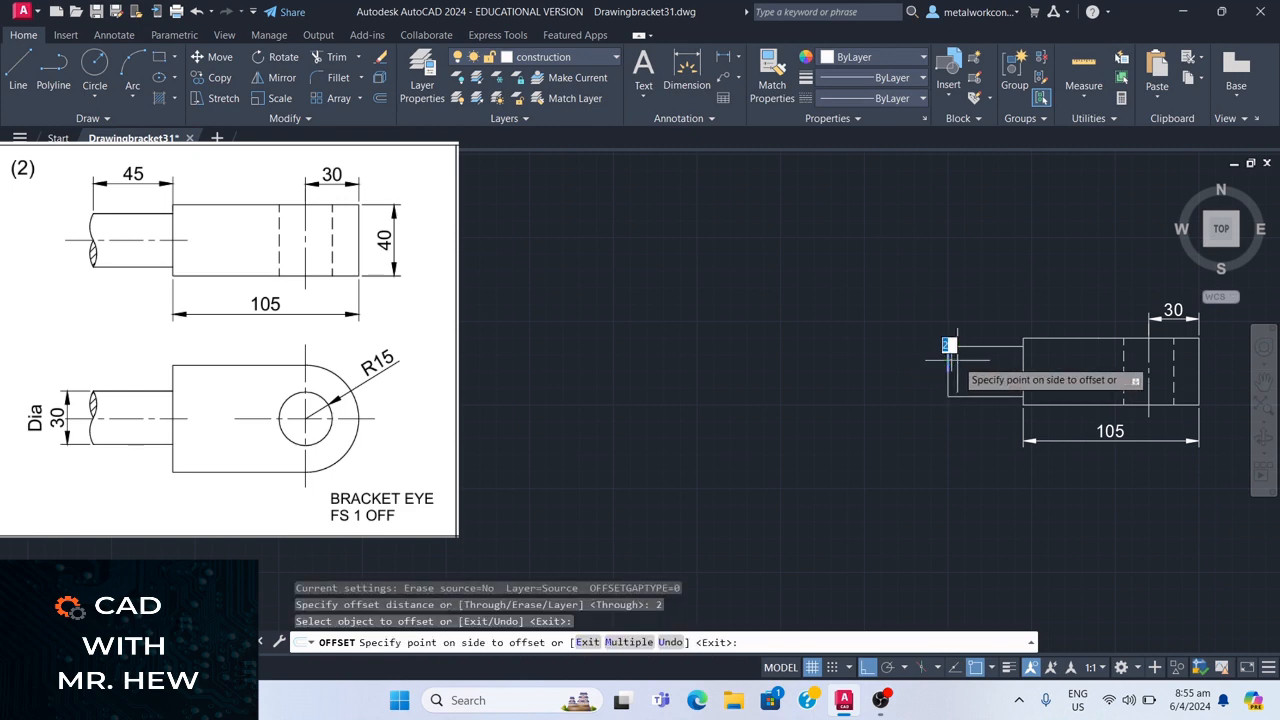
pyautogui.click(948, 346)
pyautogui.click(947, 345)
pyautogui.click(946, 360)
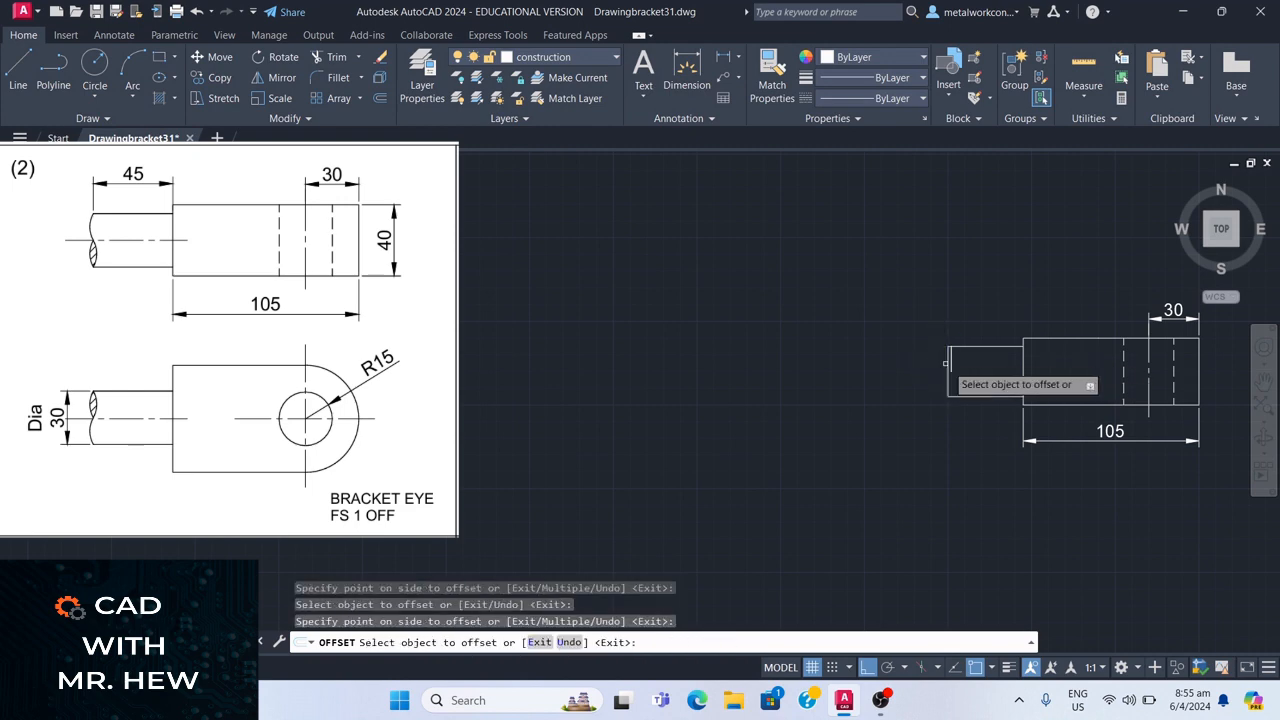
pyautogui.click(947, 366)
pyautogui.click(946, 347)
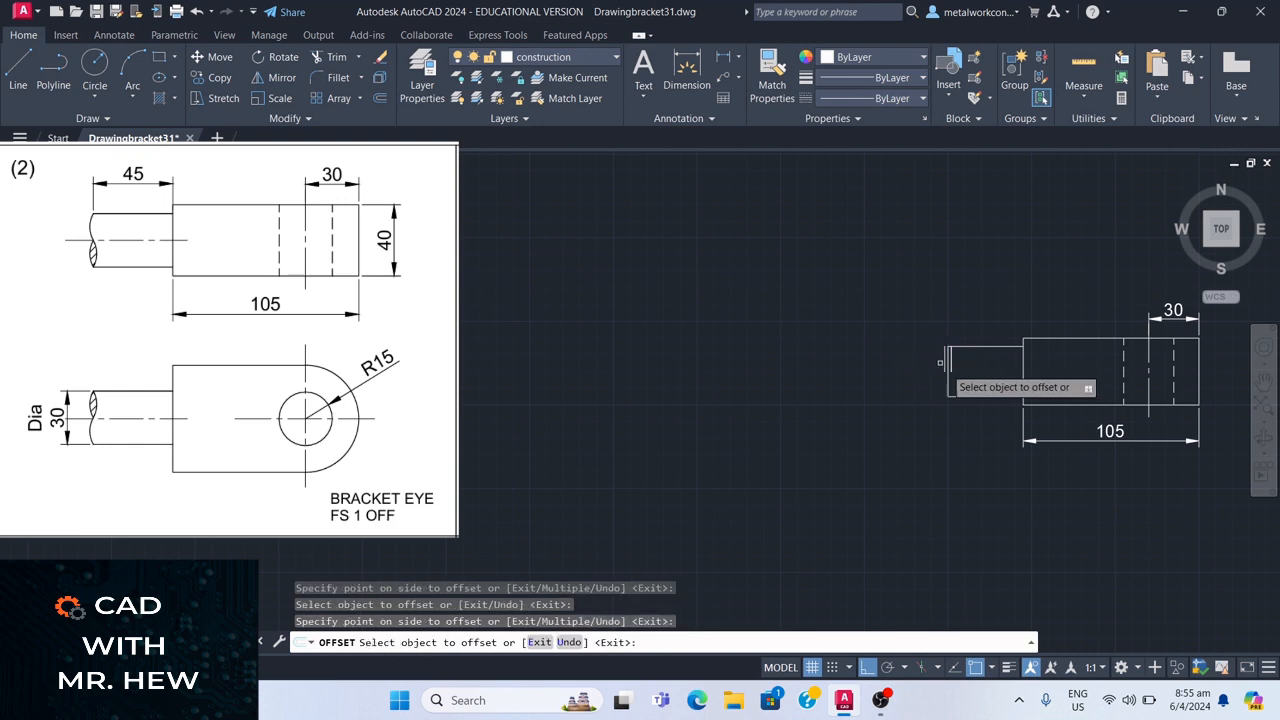
# - Offset the lower half of the shaft's end line 2 mm to both sides
pyautogui.scroll(5, 1000, 374)
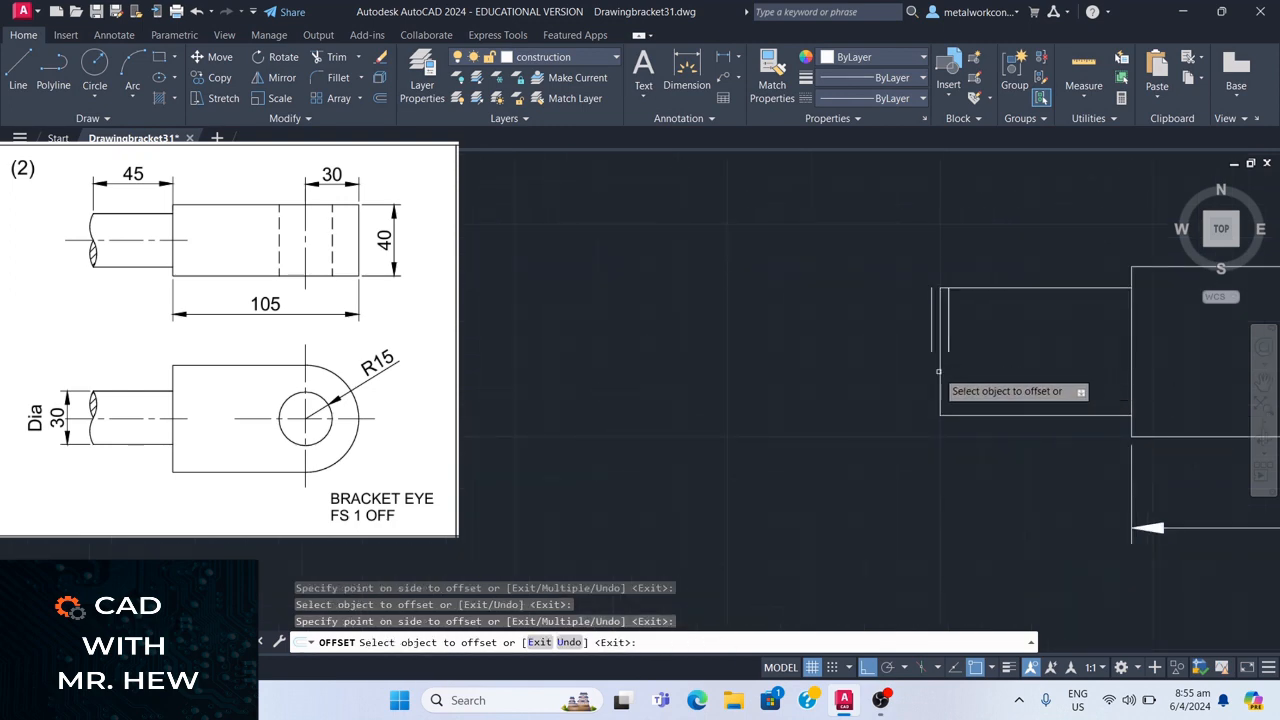
pyautogui.click(940, 376)
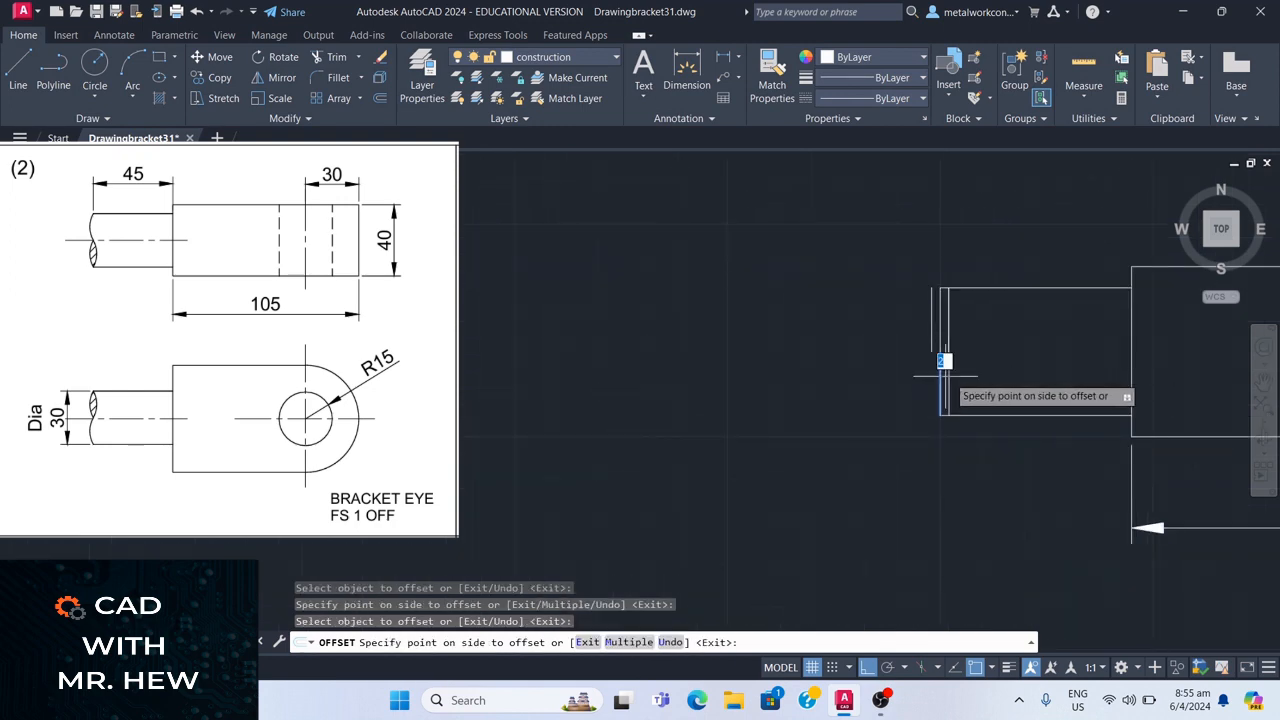
pyautogui.click(950, 376)
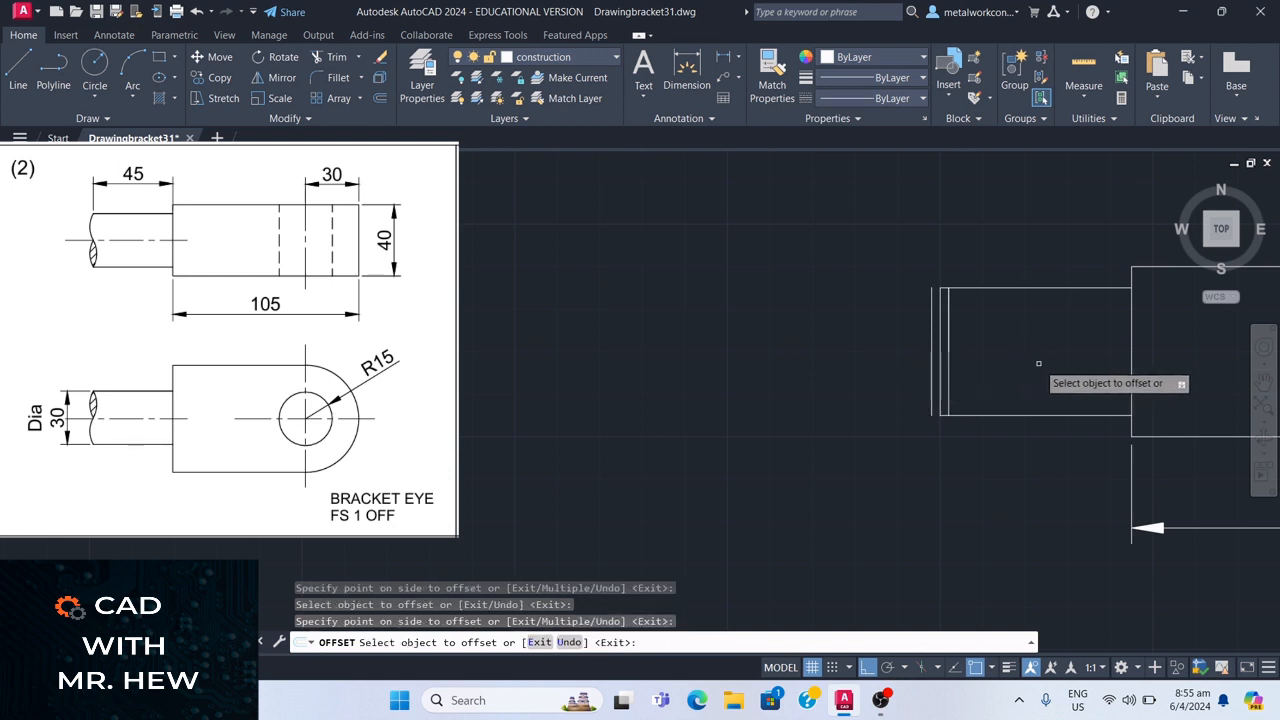
pyautogui.press('Escape')
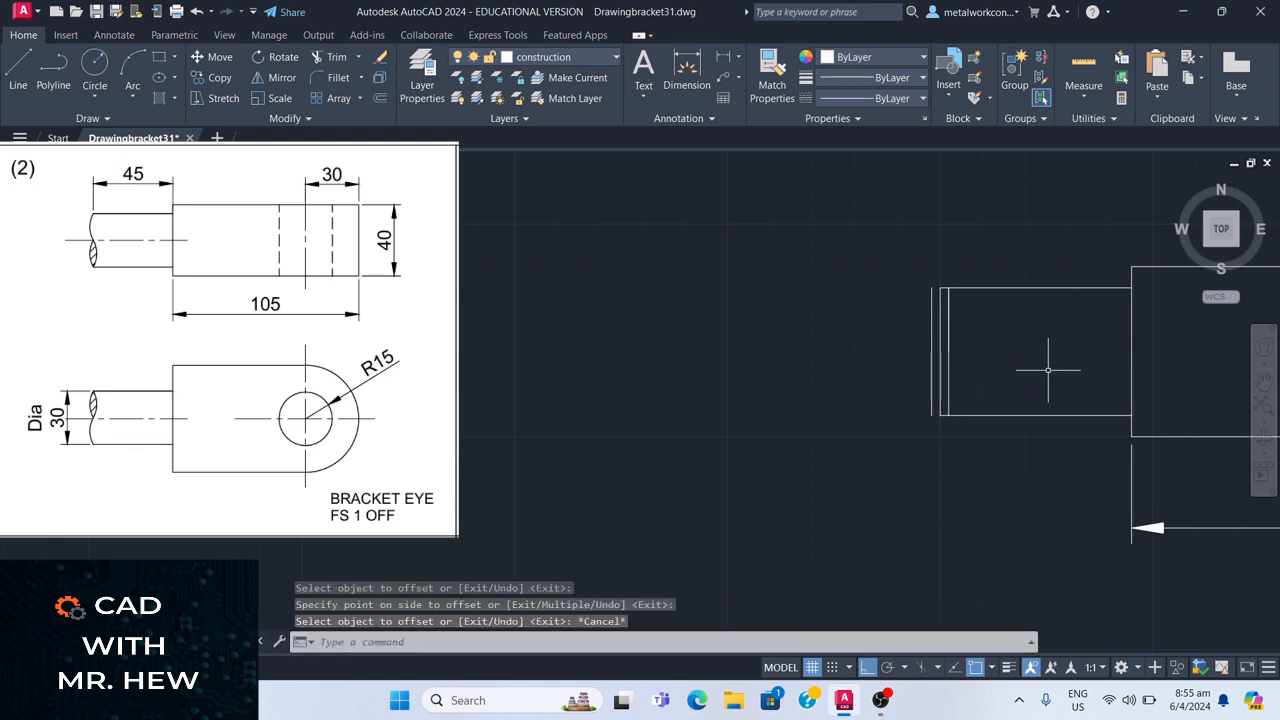
# - Make Outline the current layer and draw a three-point arc from the shaft's upper-left corner through the outer offset line to the end line's midpoint
pyautogui.click(1263, 381)
pyautogui.moveTo(1189, 374)
pyautogui.mouseDown()
pyautogui.moveTo(929, 386)
pyautogui.moveTo(1180, 398)
pyautogui.moveTo(969, 380)
pyautogui.moveTo(826, 411)
pyautogui.moveTo(854, 419)
pyautogui.mouseUp()
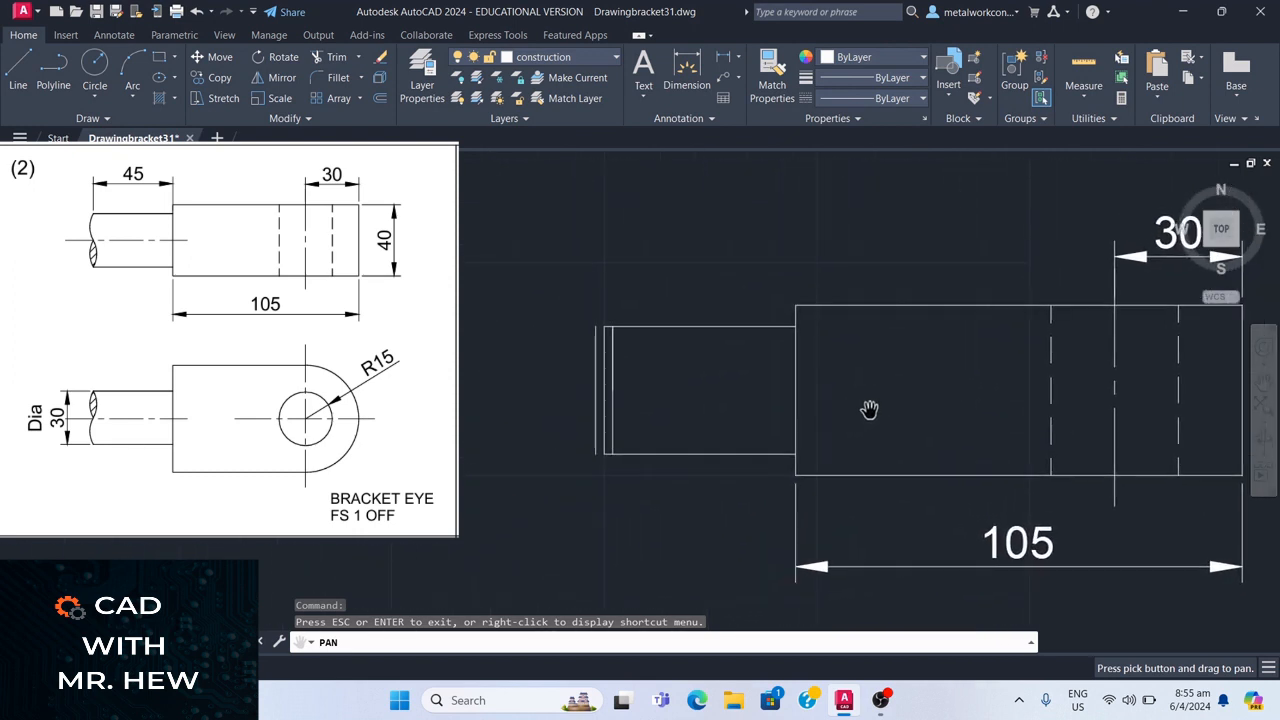
pyautogui.press('Escape')
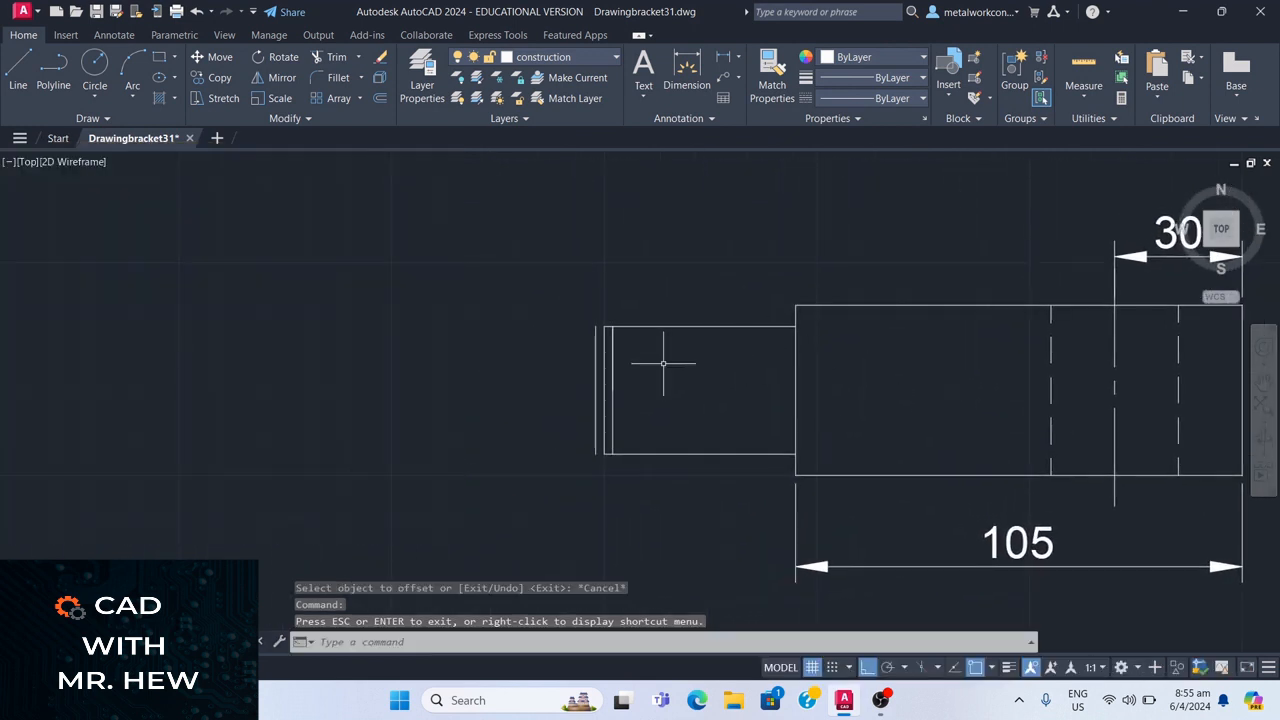
pyautogui.click(134, 101)
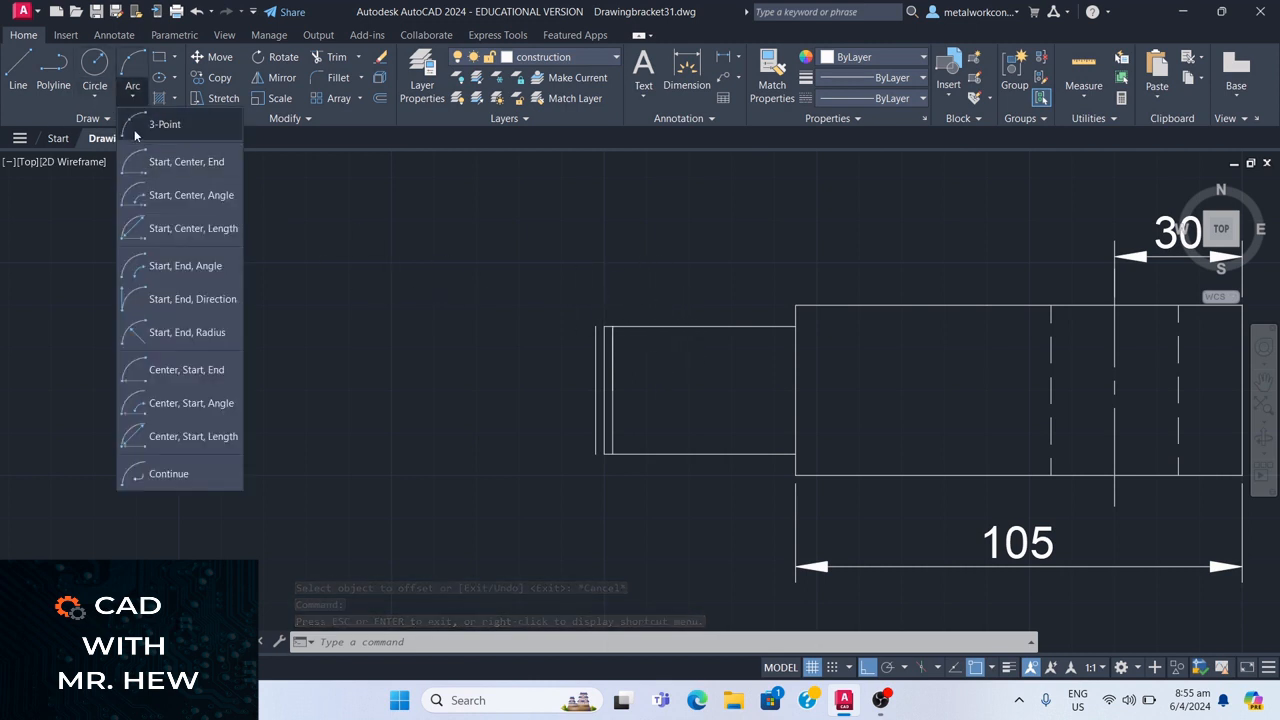
pyautogui.click(135, 123)
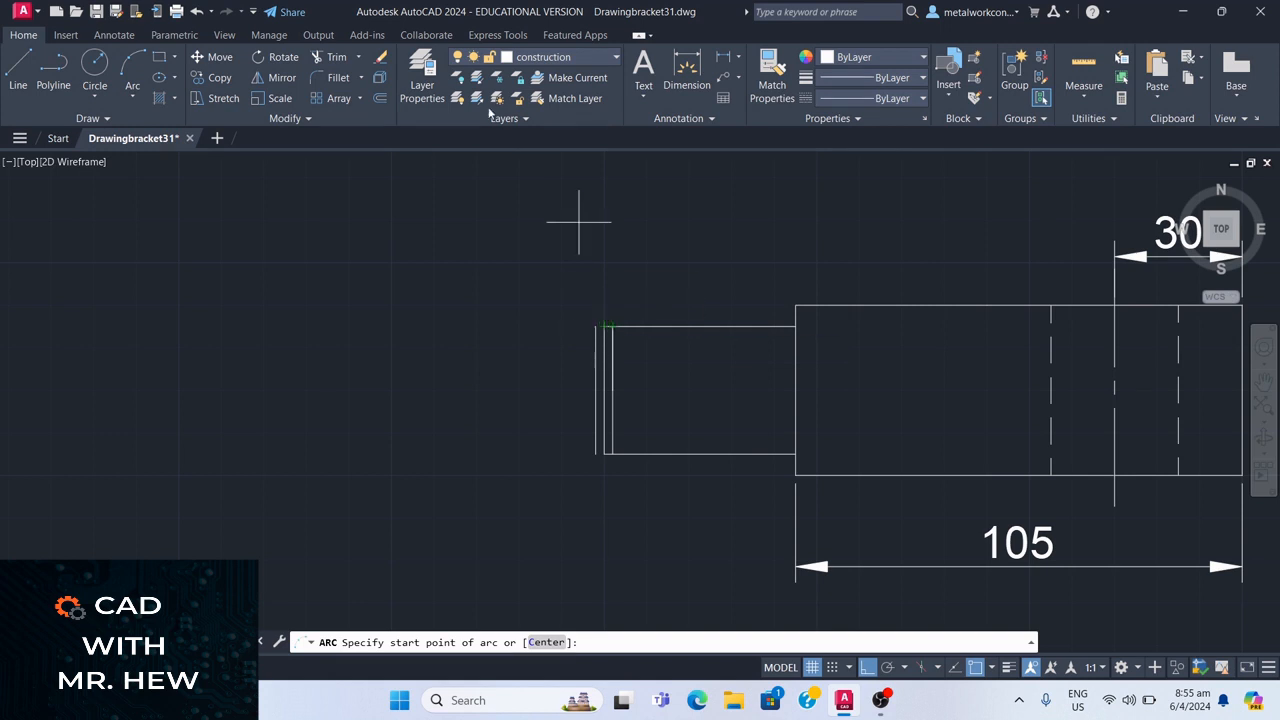
pyautogui.click(567, 57)
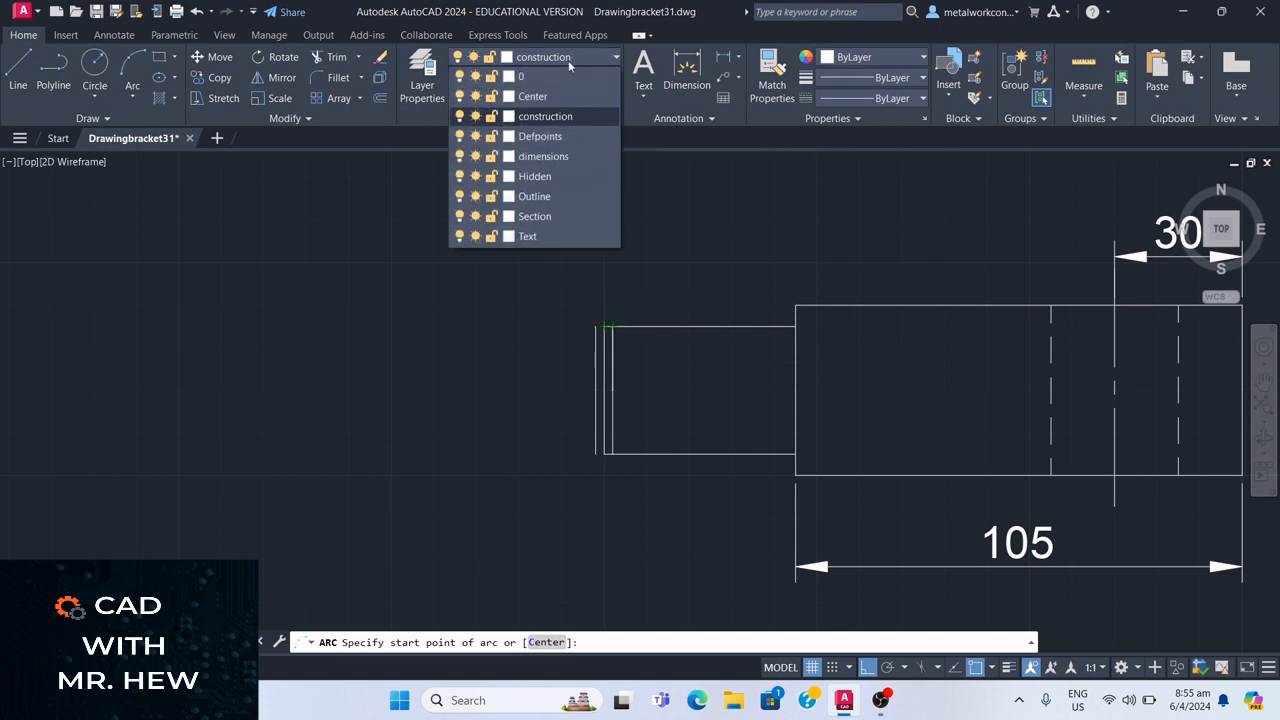
pyautogui.click(533, 197)
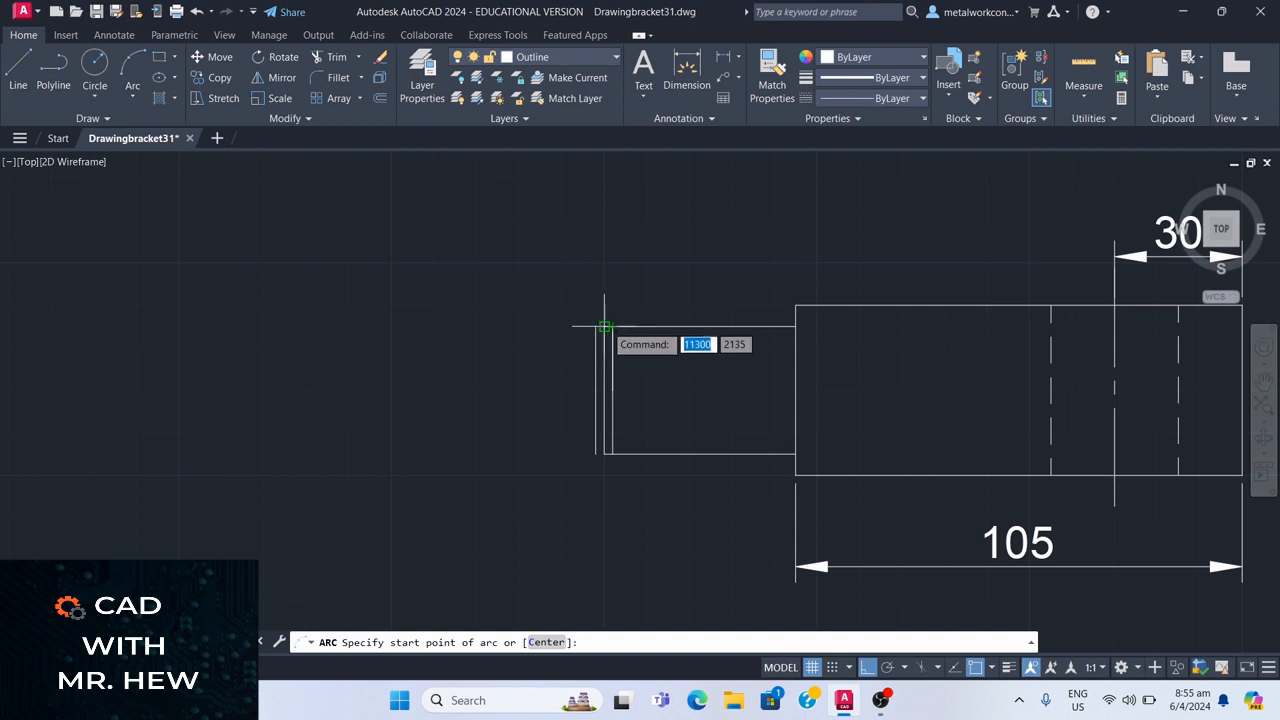
pyautogui.click(604, 326)
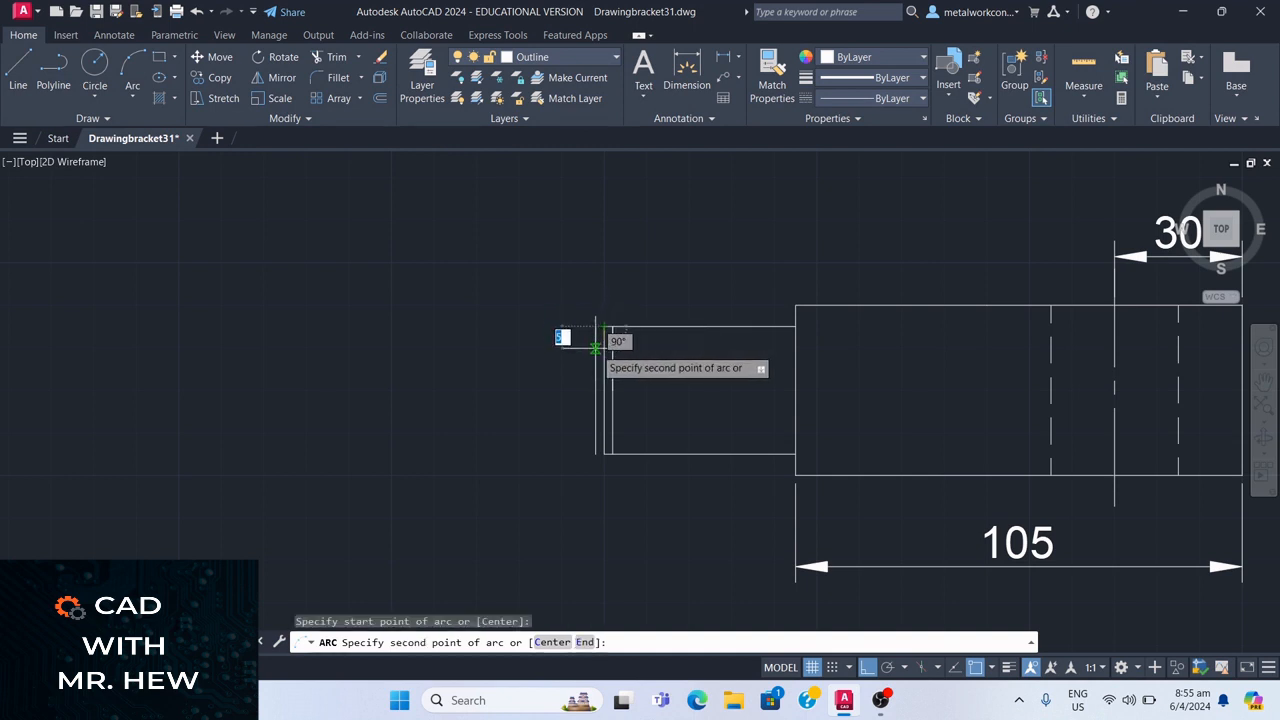
pyautogui.click(599, 349)
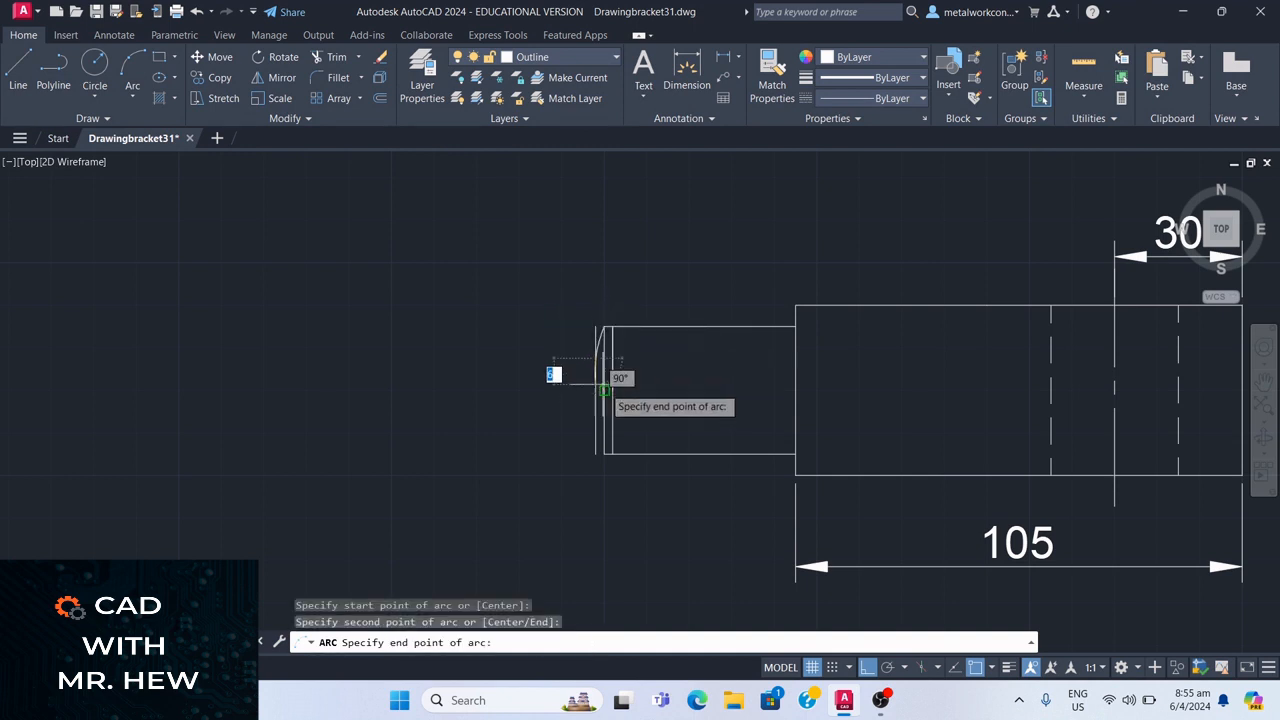
pyautogui.click(604, 390)
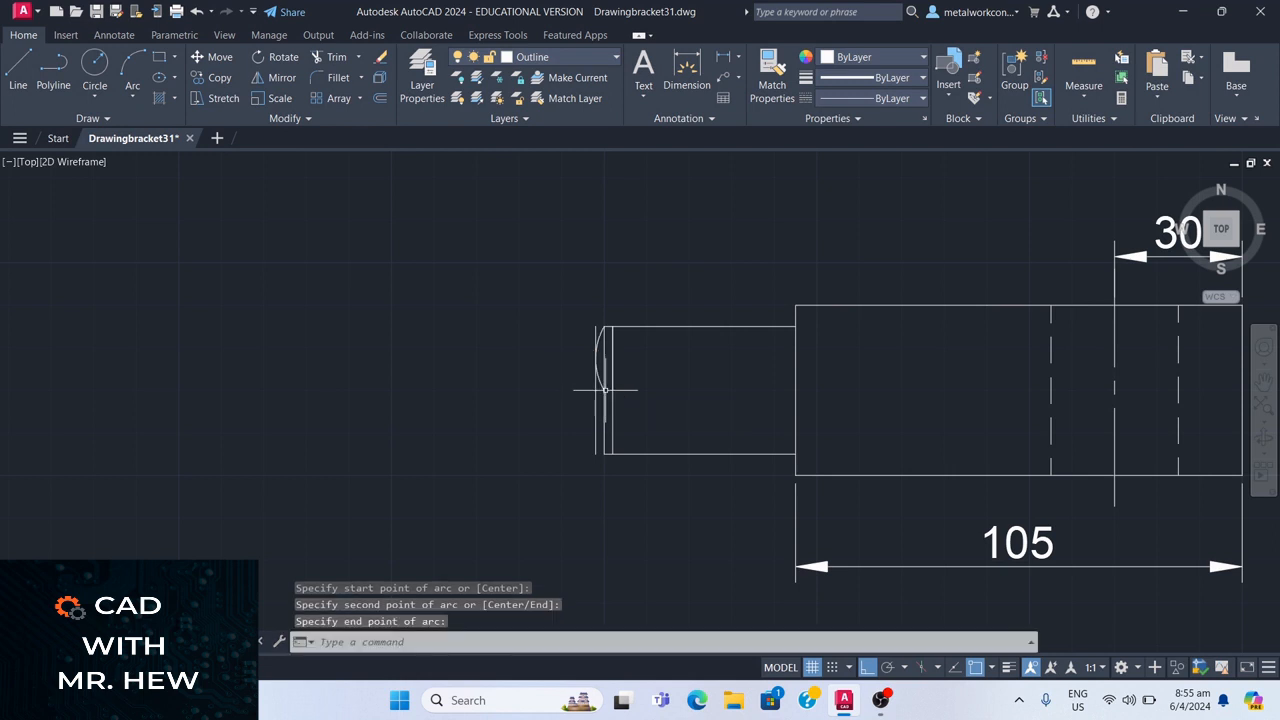
# - Draw a three-point arc from the end line's midpoint through the inner offset line to the shaft's lower-left corner
pyautogui.scroll(2, 672, 360)
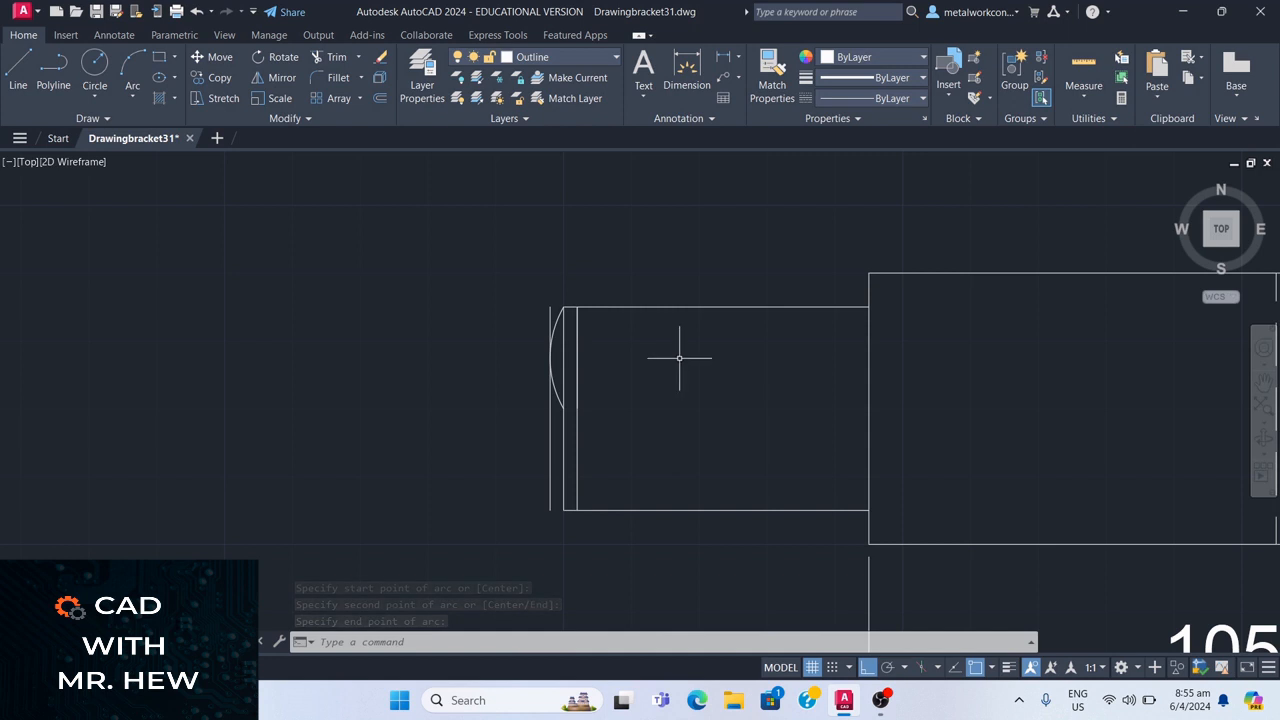
pyautogui.press('Escape')
pyautogui.press('Return')
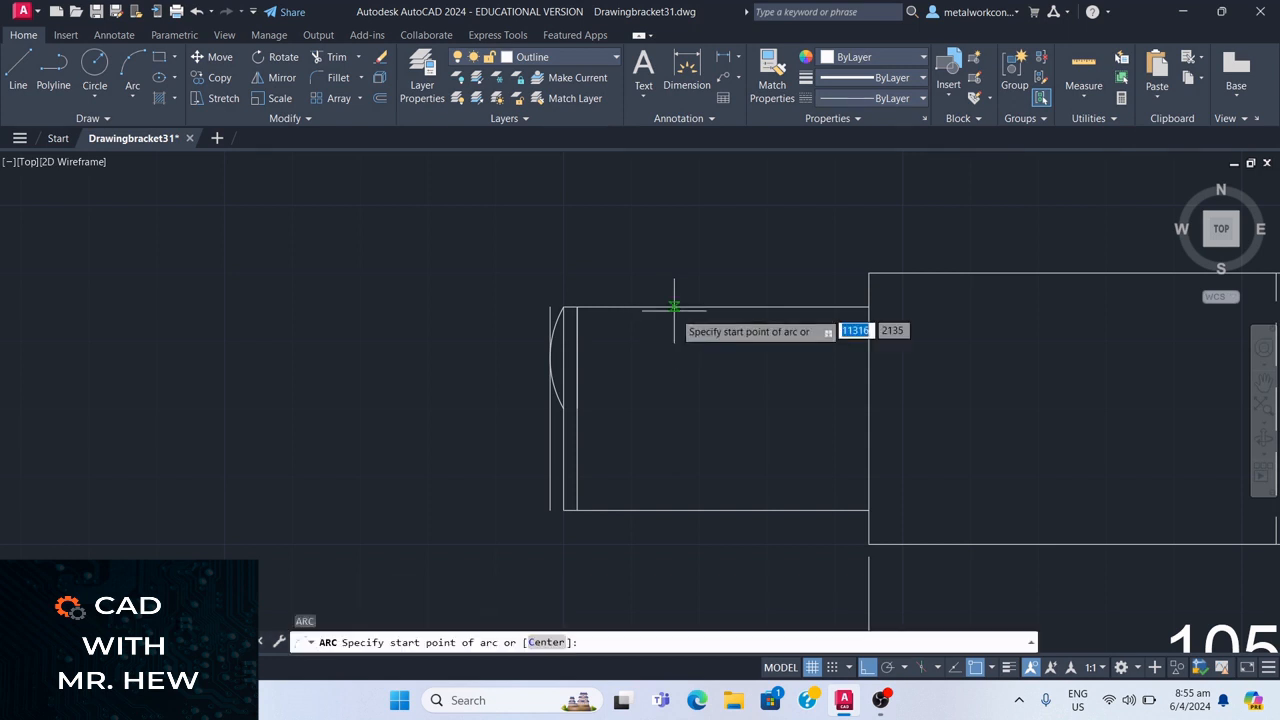
pyautogui.click(565, 408)
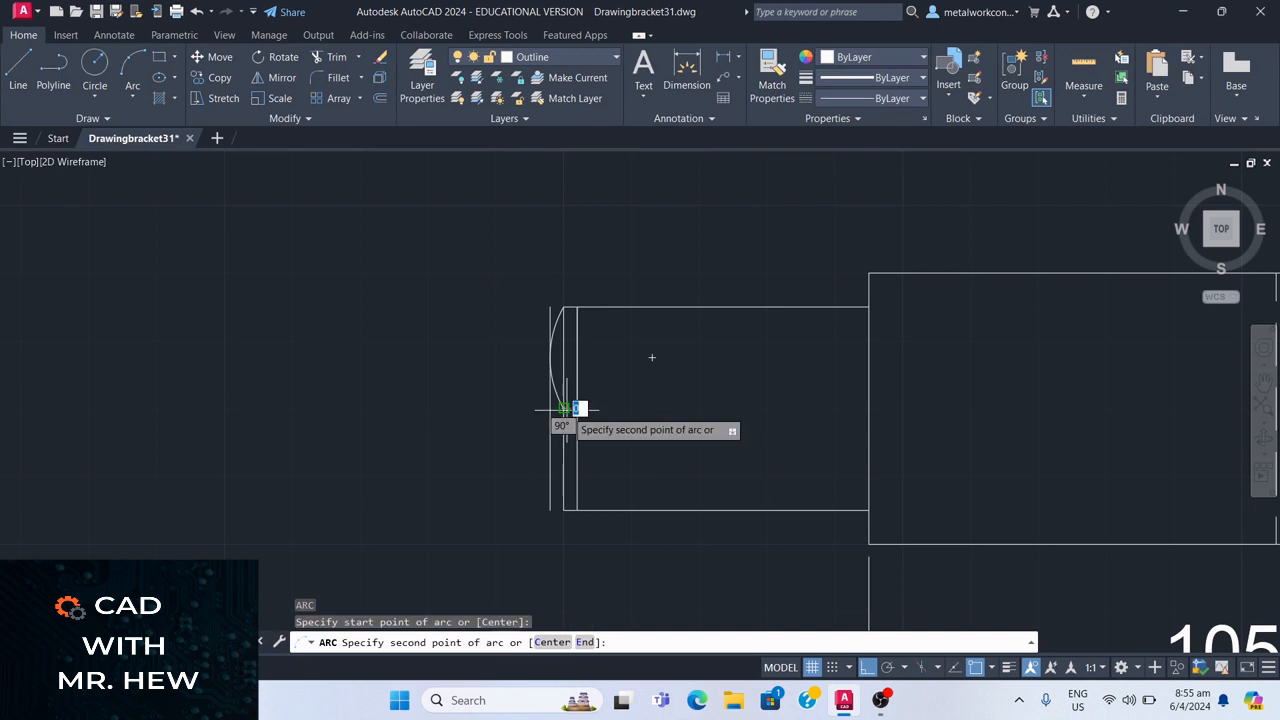
pyautogui.click(576, 460)
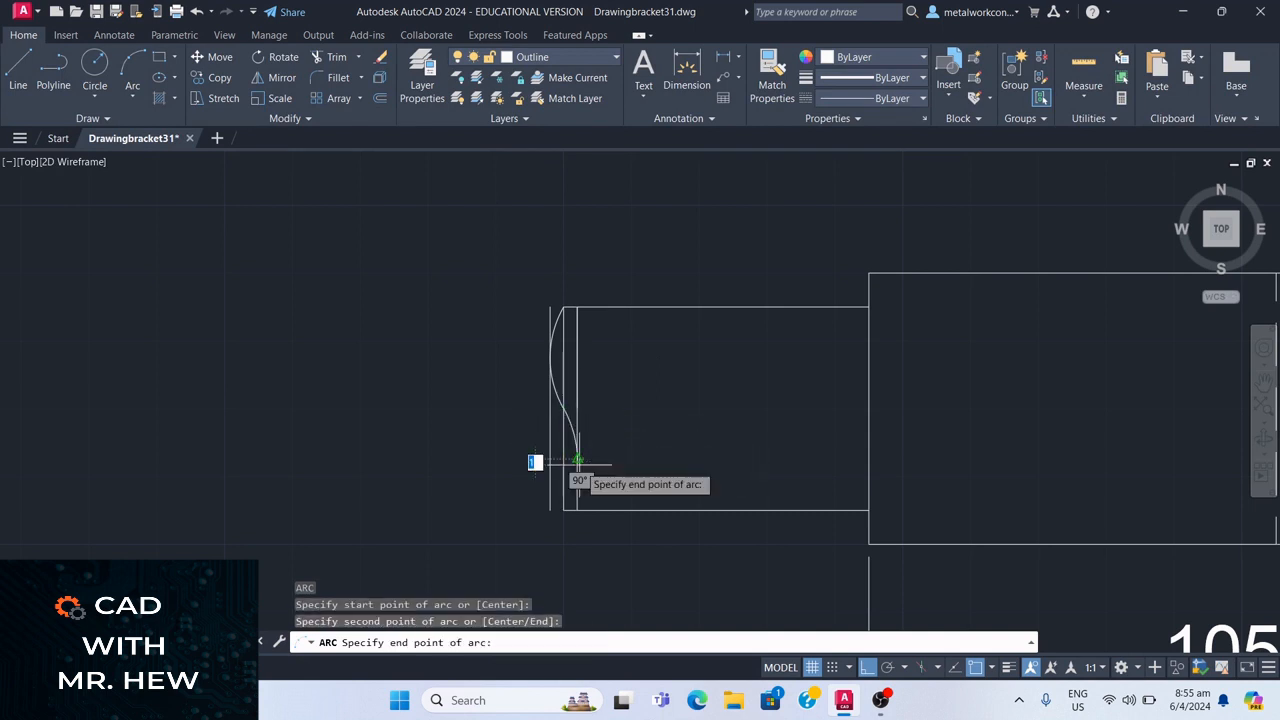
pyautogui.click(563, 509)
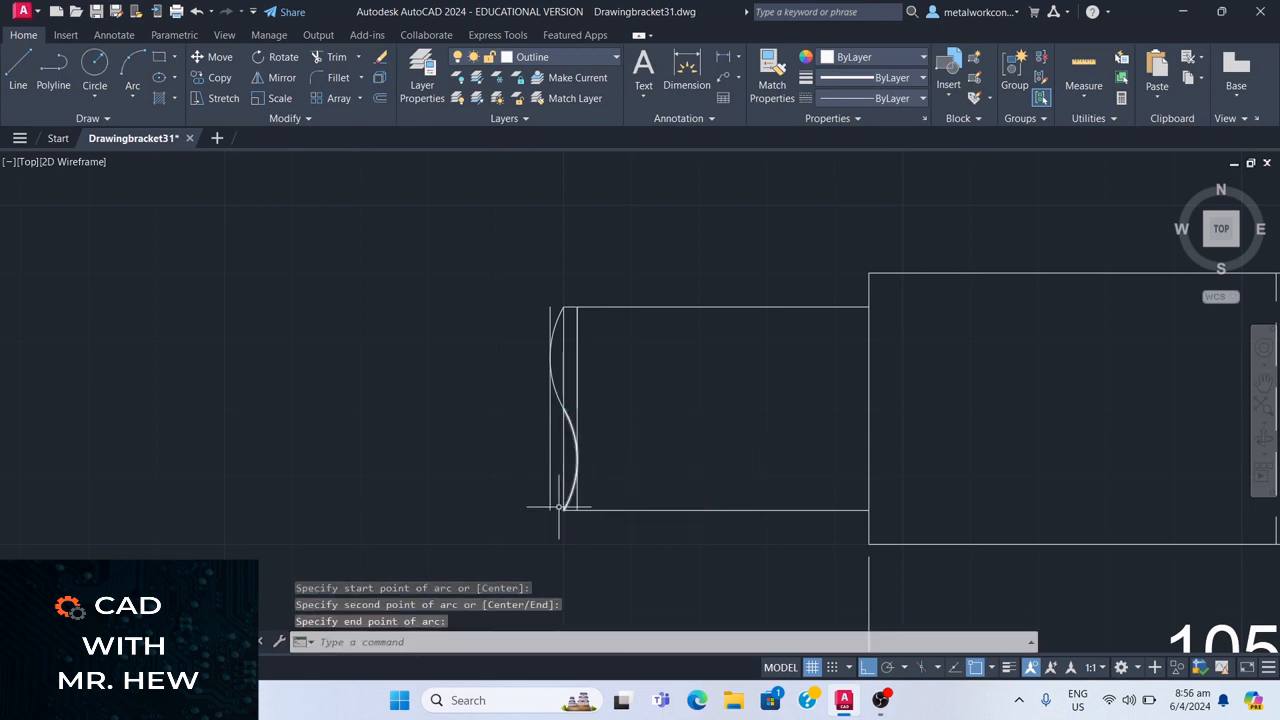
# - Draw a three-point arc from the shaft's lower-left corner through the outer offset line to the end line's midpoint, and turn on lineweight display
pyautogui.press('Return')
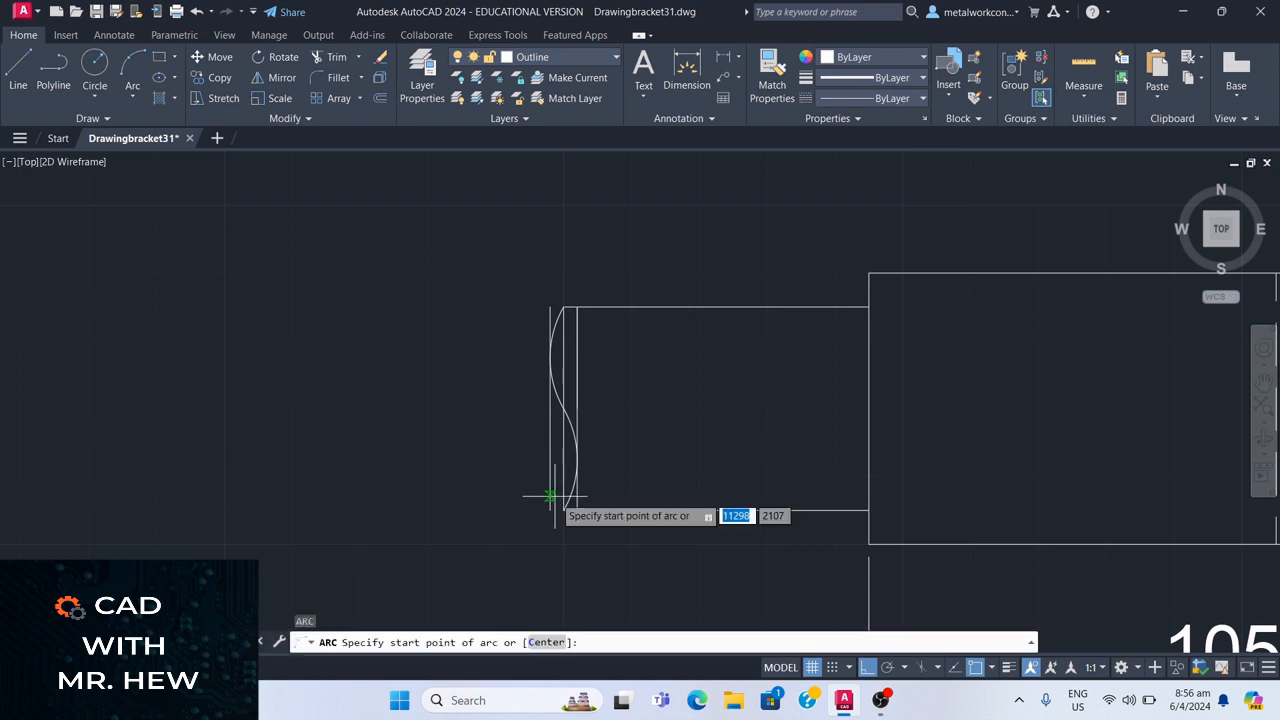
pyautogui.click(563, 509)
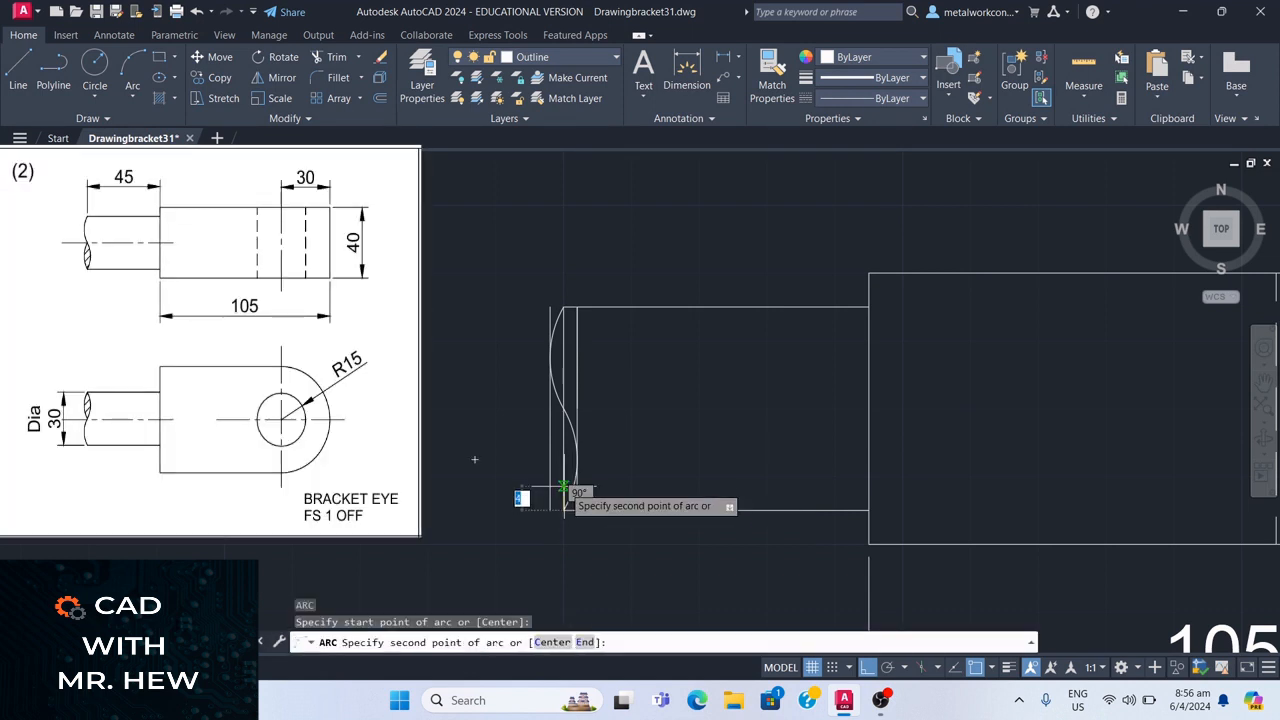
pyautogui.click(549, 459)
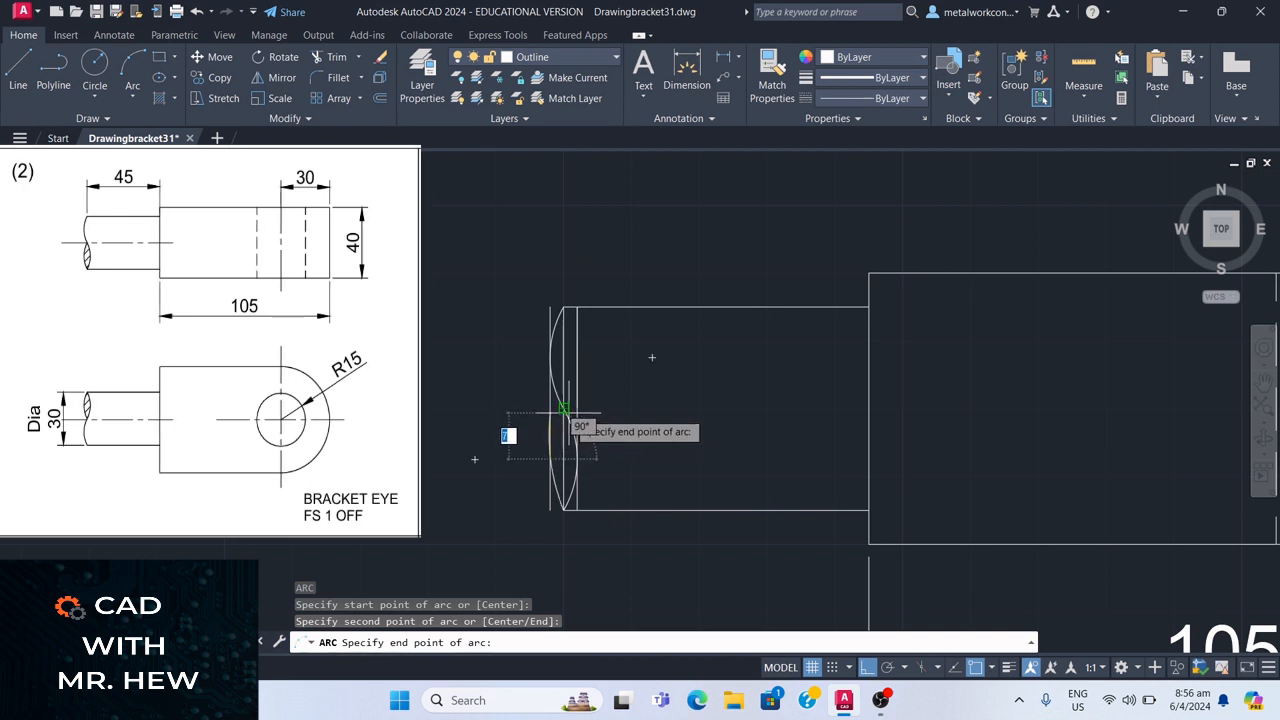
pyautogui.click(563, 409)
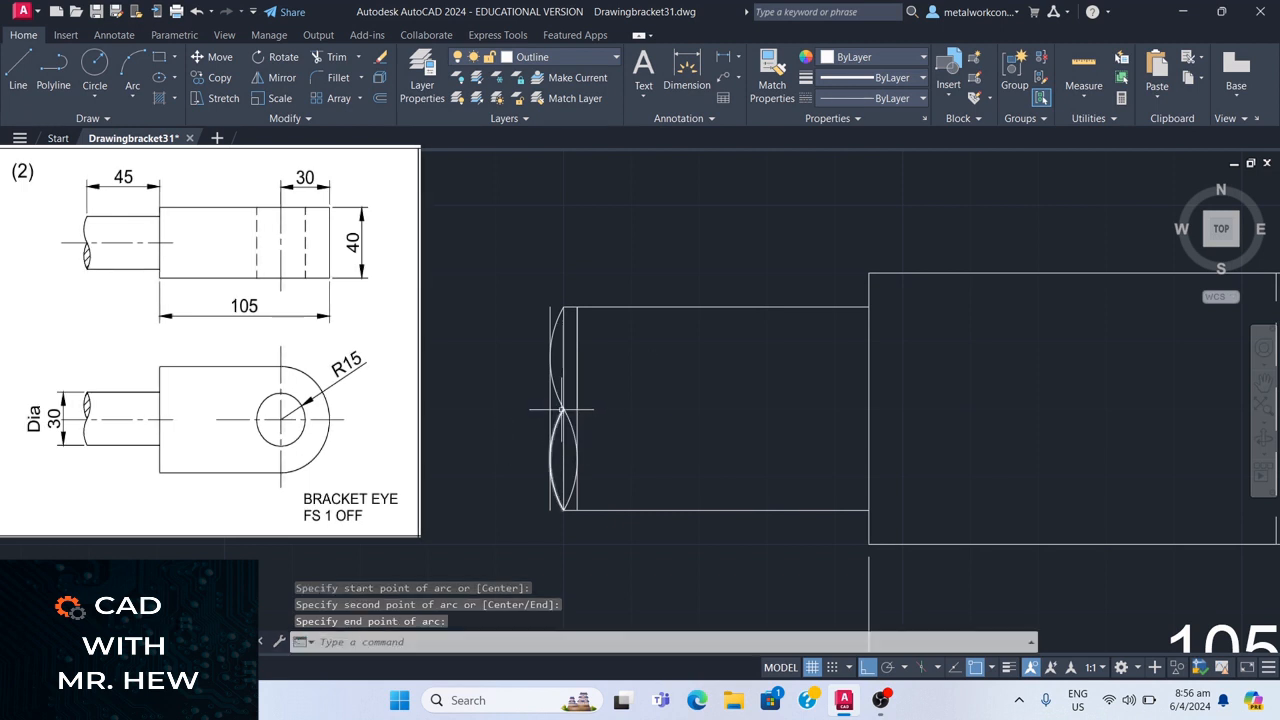
pyautogui.press('space')
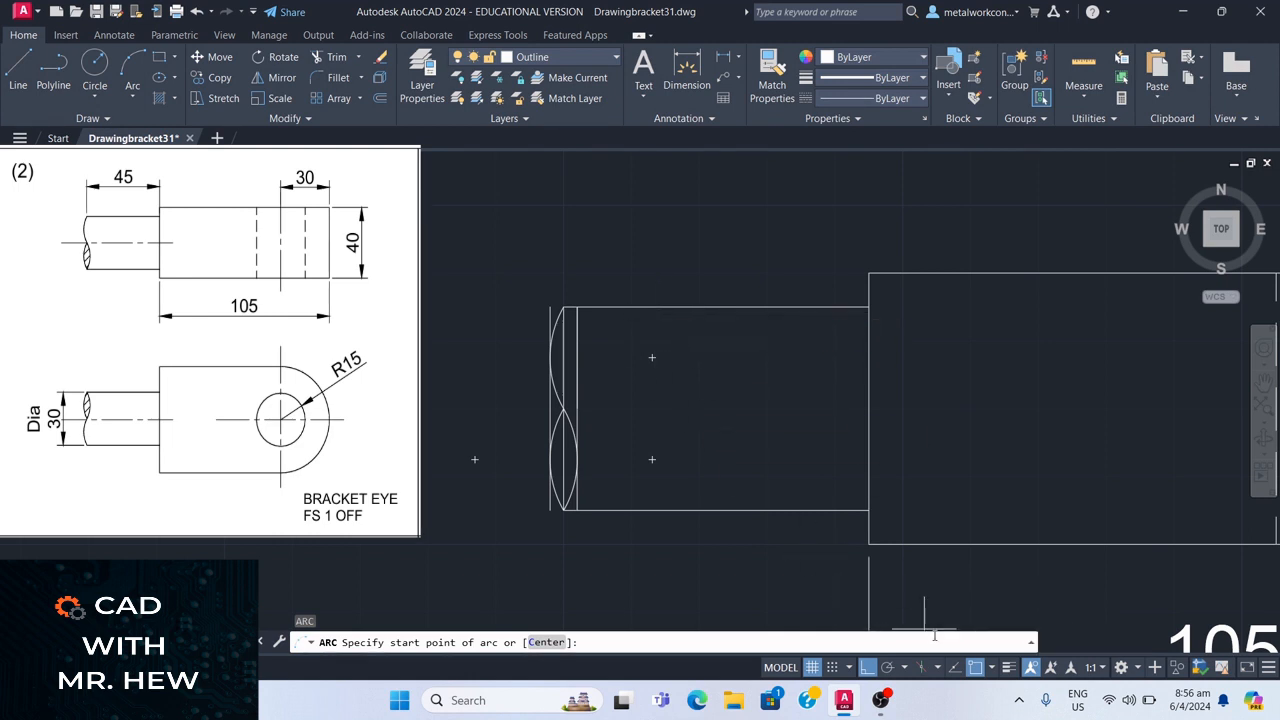
pyautogui.click(1007, 670)
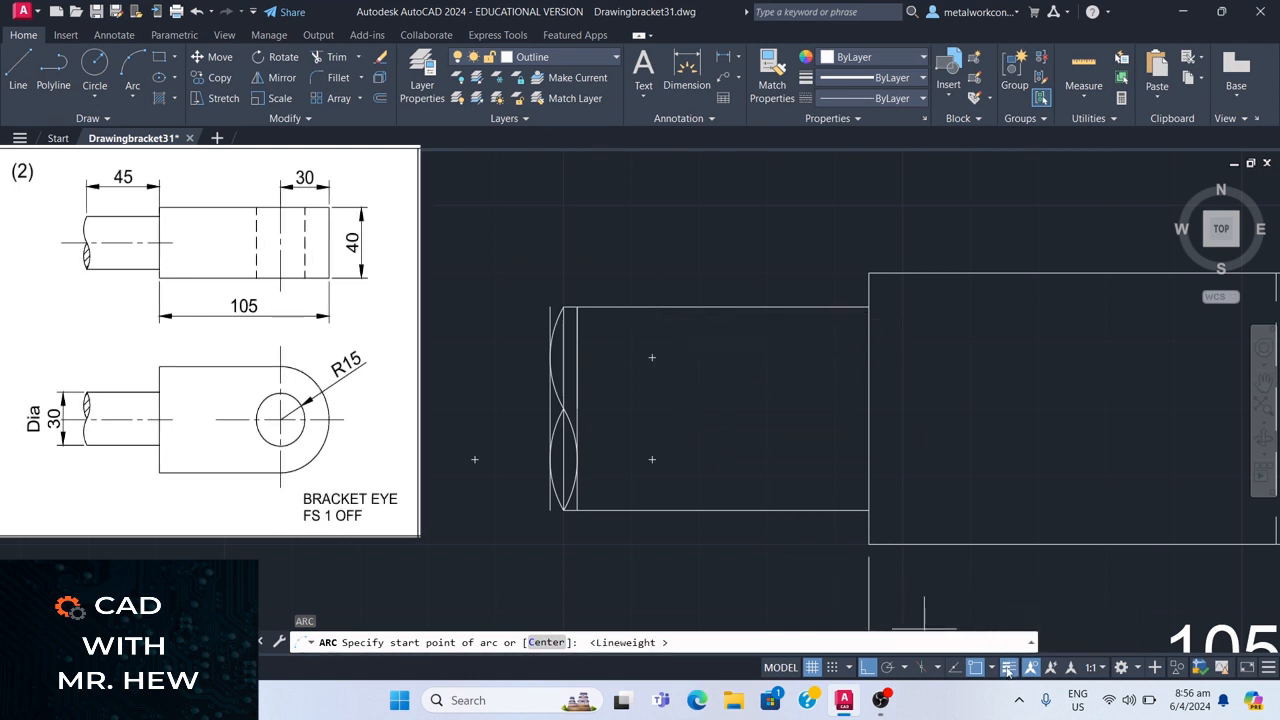
# - Turn off the construction layer to hide the construction lines at the shaft's break end
pyautogui.press('Escape')
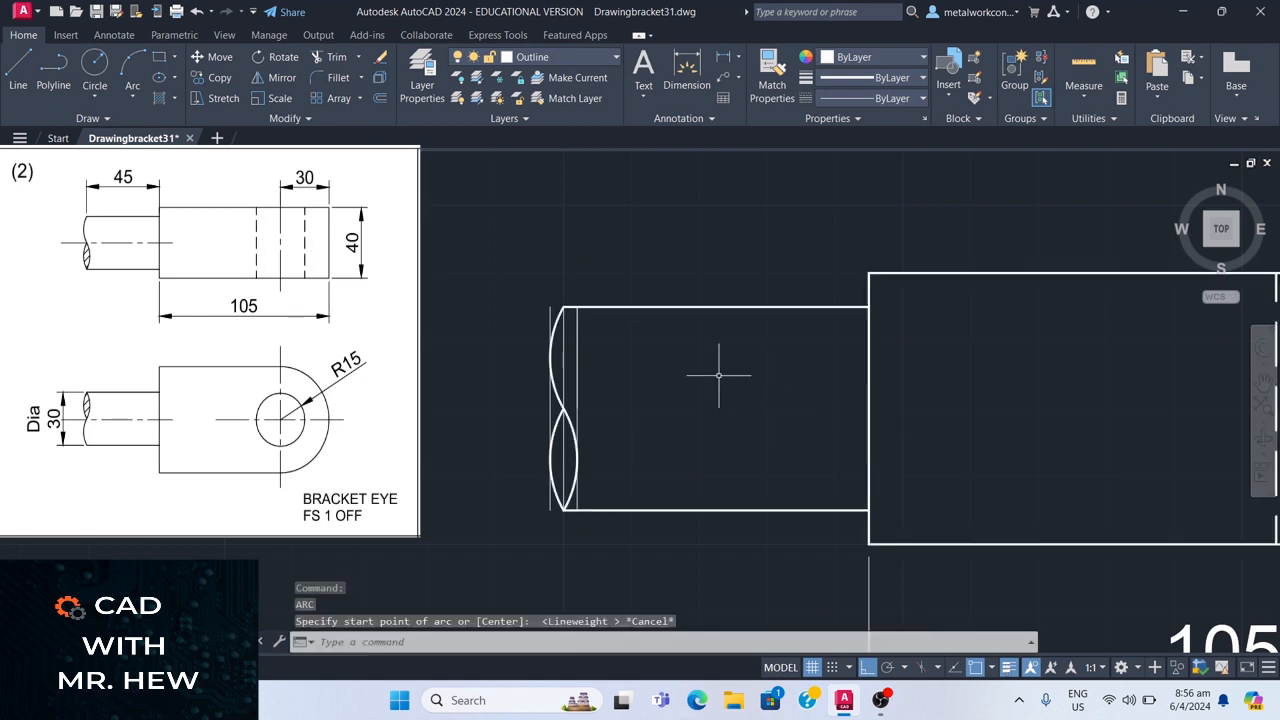
pyautogui.scroll(-2, 697, 388)
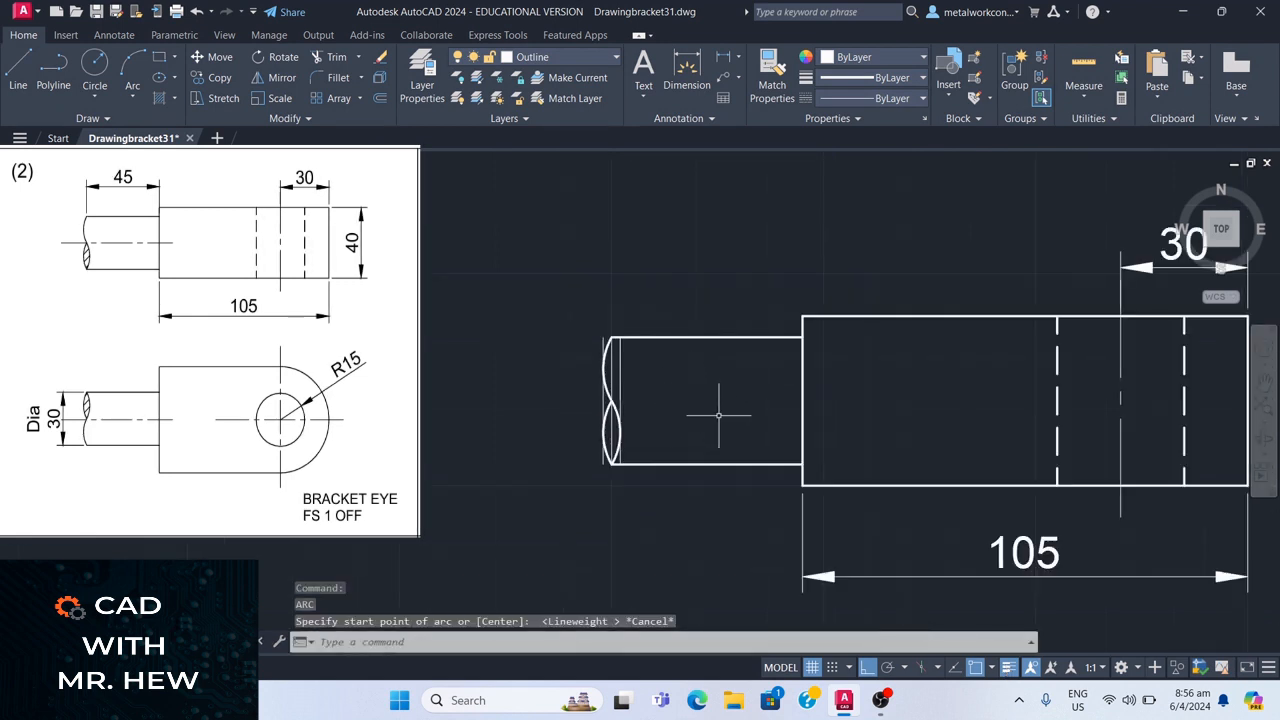
pyautogui.scroll(-2, 745, 393)
pyautogui.scroll(2, 743, 393)
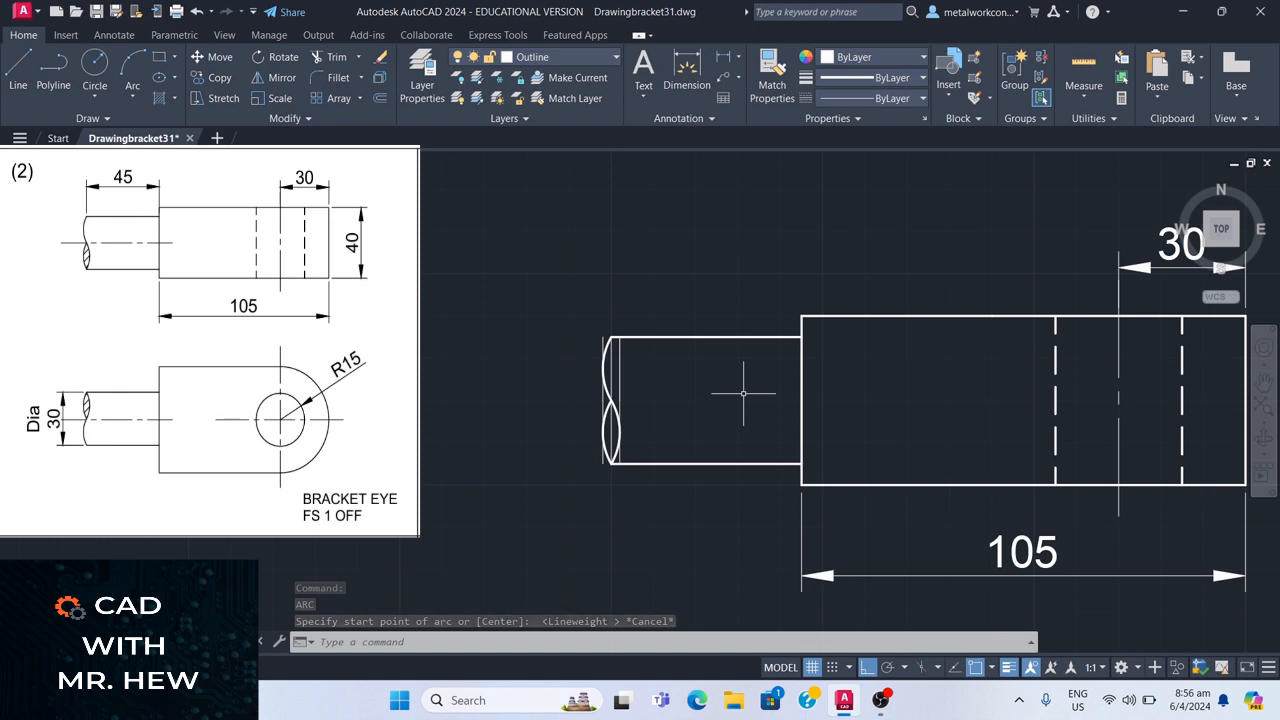
pyautogui.scroll(-2, 762, 388)
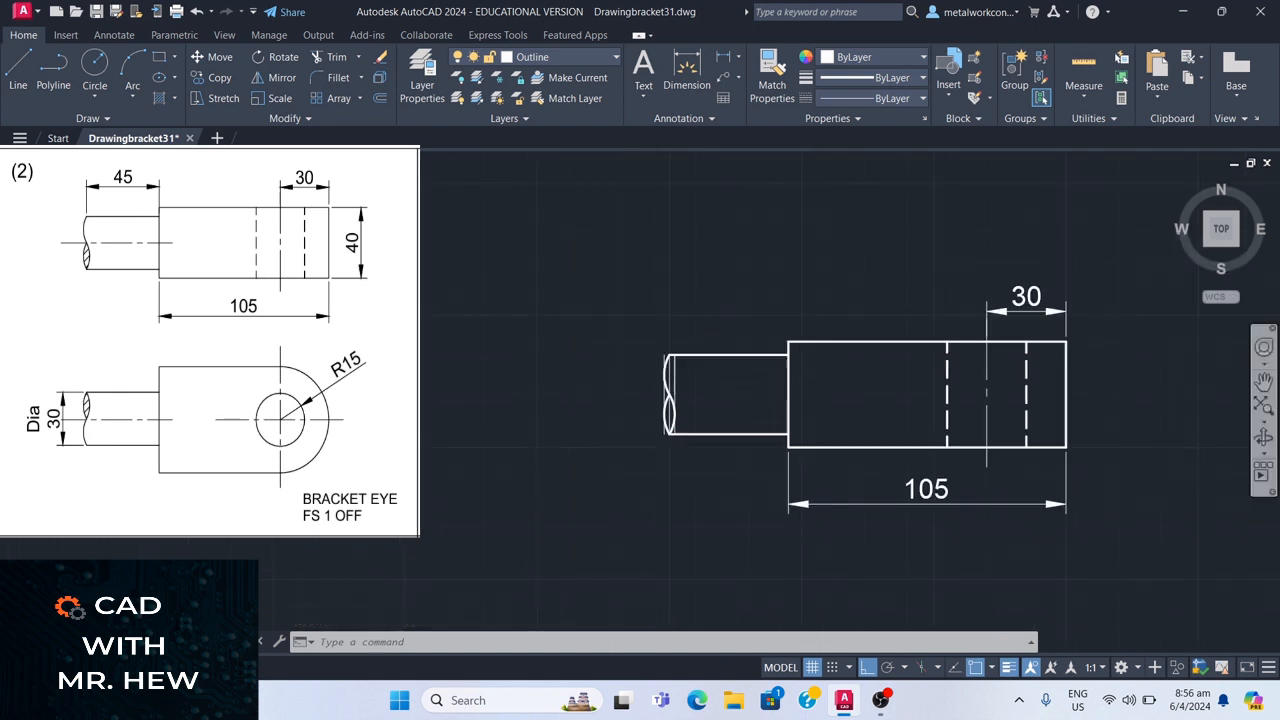
pyautogui.click(1264, 381)
pyautogui.moveTo(1054, 378)
pyautogui.mouseDown()
pyautogui.moveTo(1202, 380)
pyautogui.moveTo(1196, 313)
pyautogui.moveTo(1150, 257)
pyautogui.mouseUp()
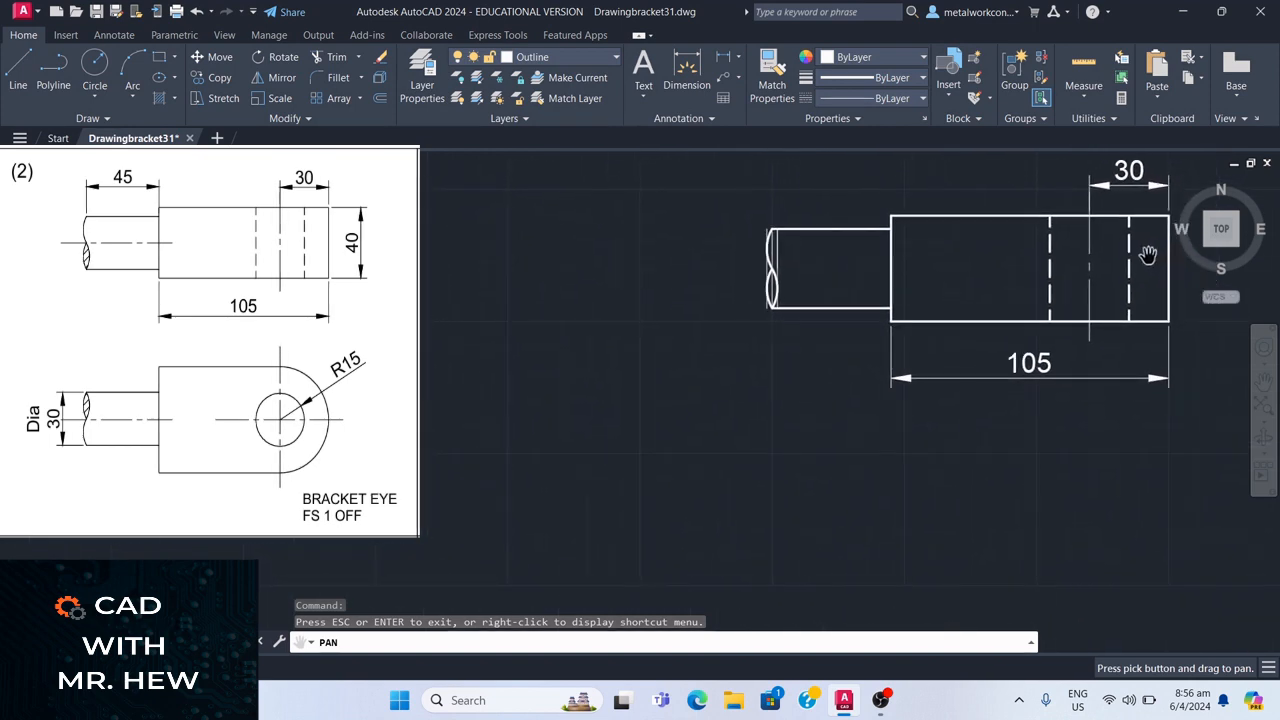
pyautogui.press('Escape')
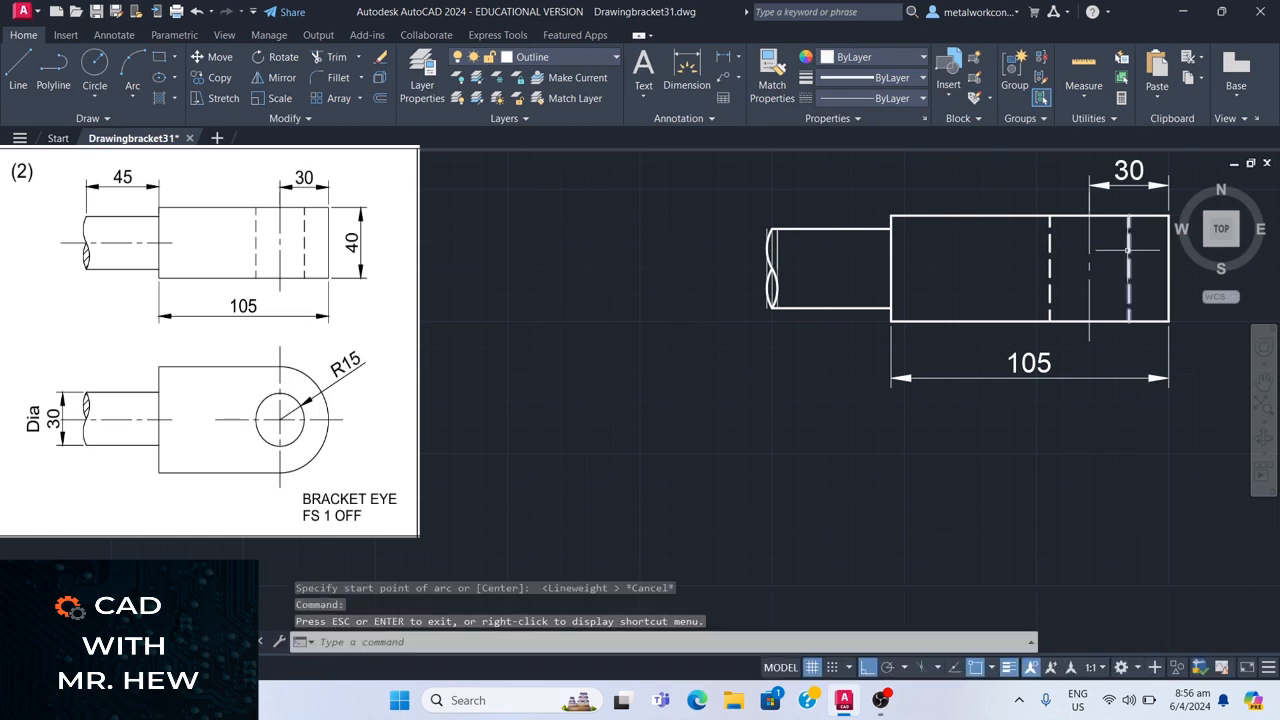
pyautogui.click(590, 62)
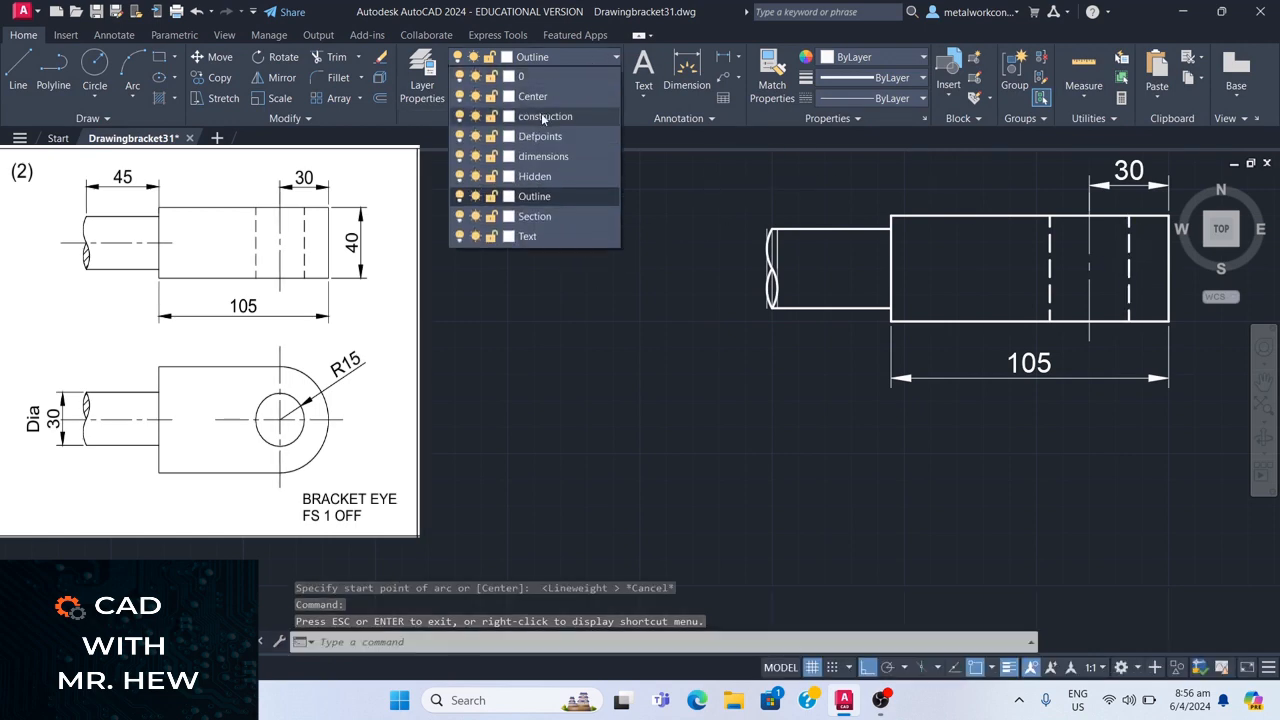
pyautogui.click(459, 116)
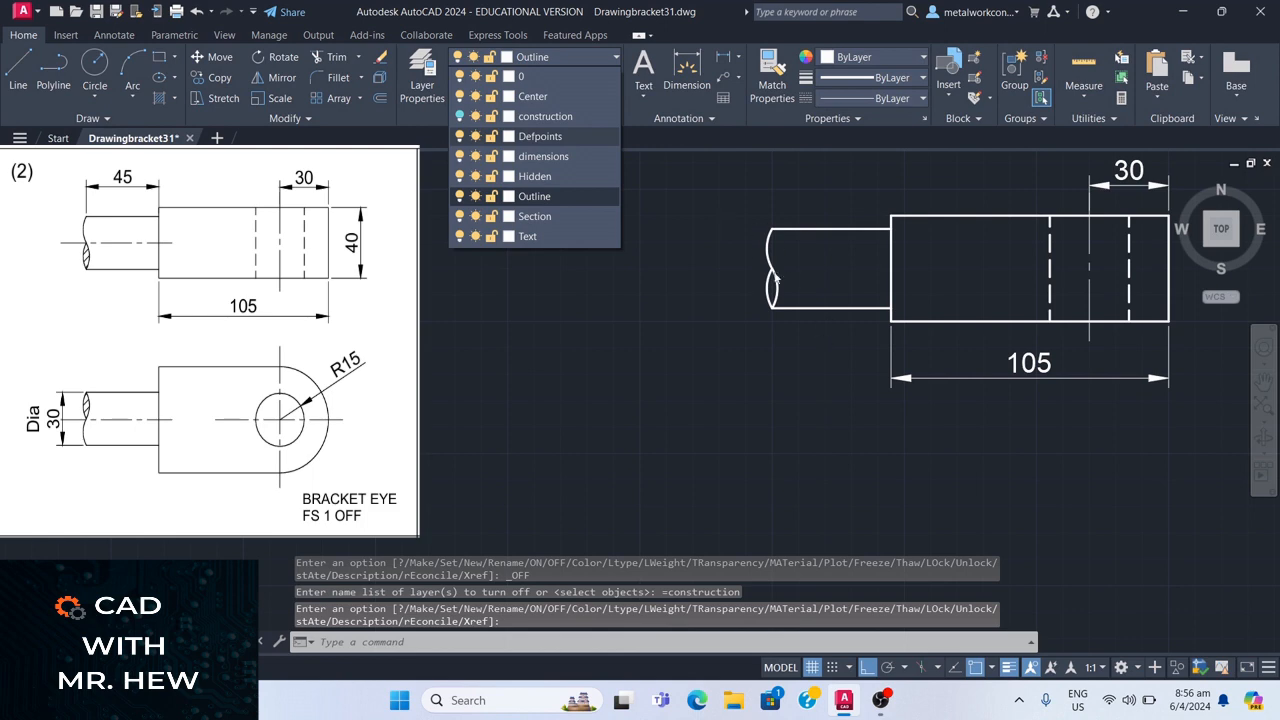
pyautogui.click(846, 318)
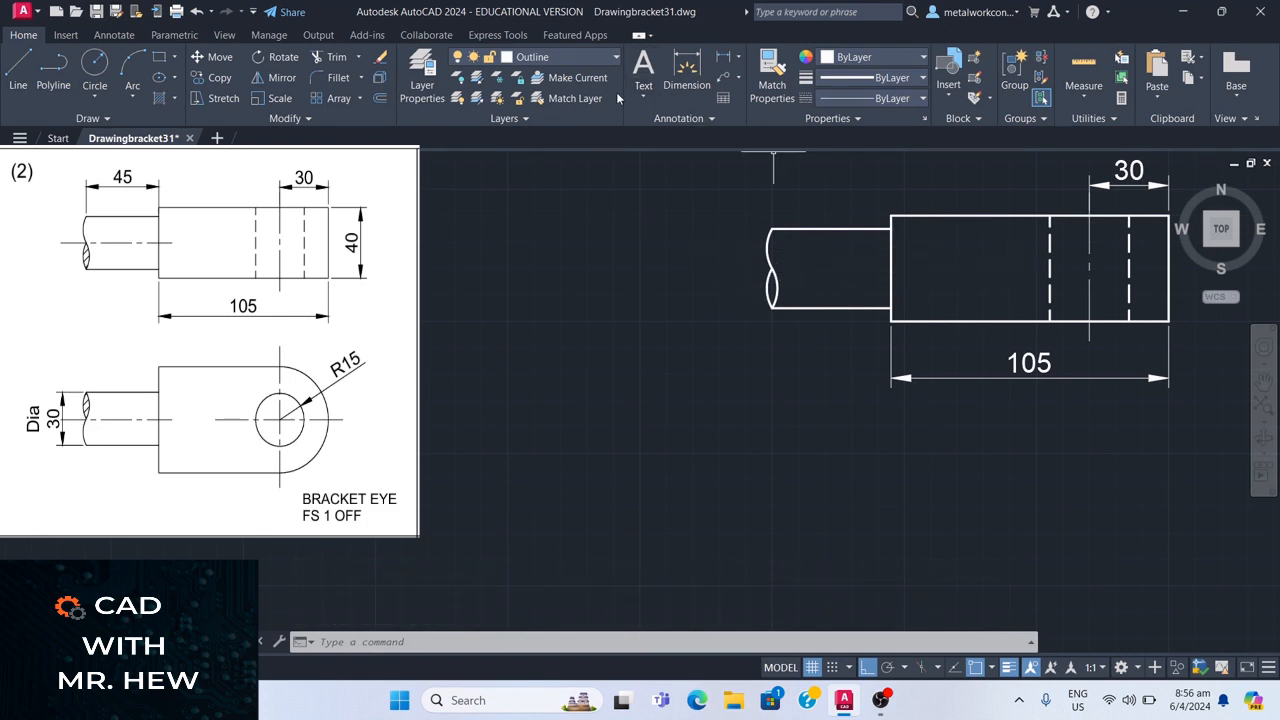
# - Make Center the current layer and draw a horizontal centre line from the midpoint of the body's left edge past the shaft's break end
pyautogui.click(617, 57)
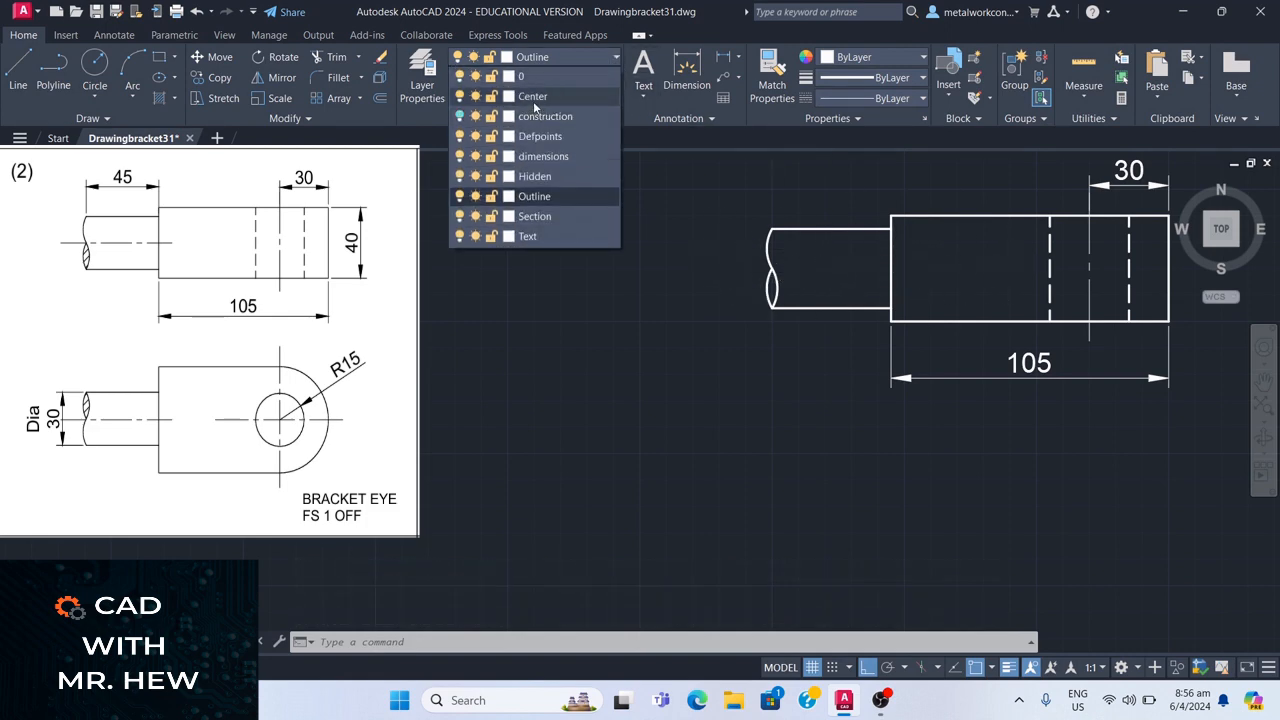
pyautogui.click(535, 101)
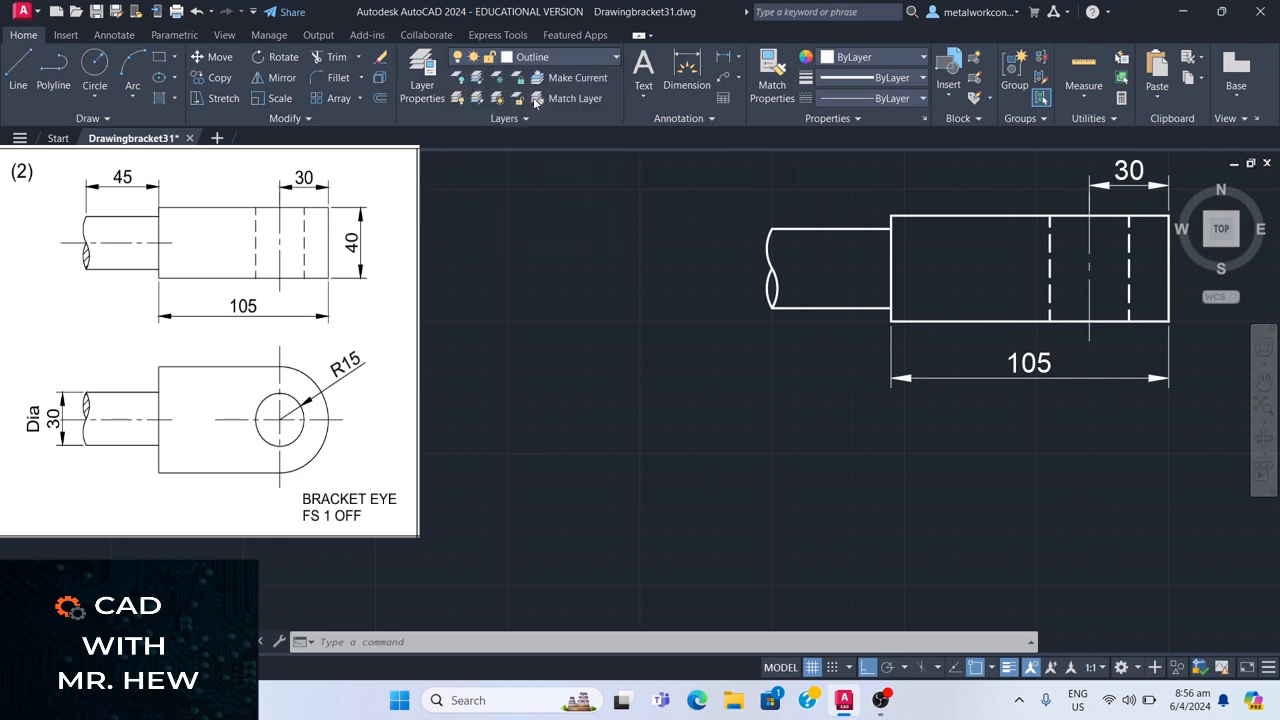
pyautogui.click(19, 76)
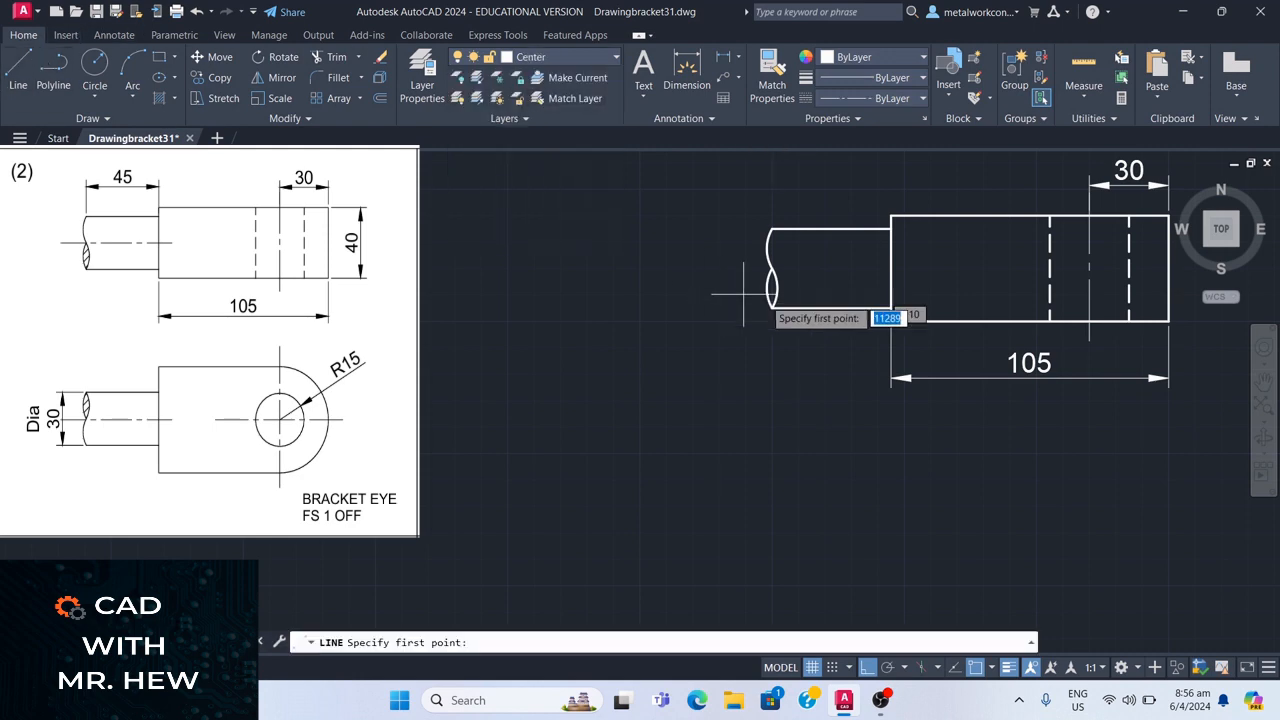
pyautogui.click(891, 268)
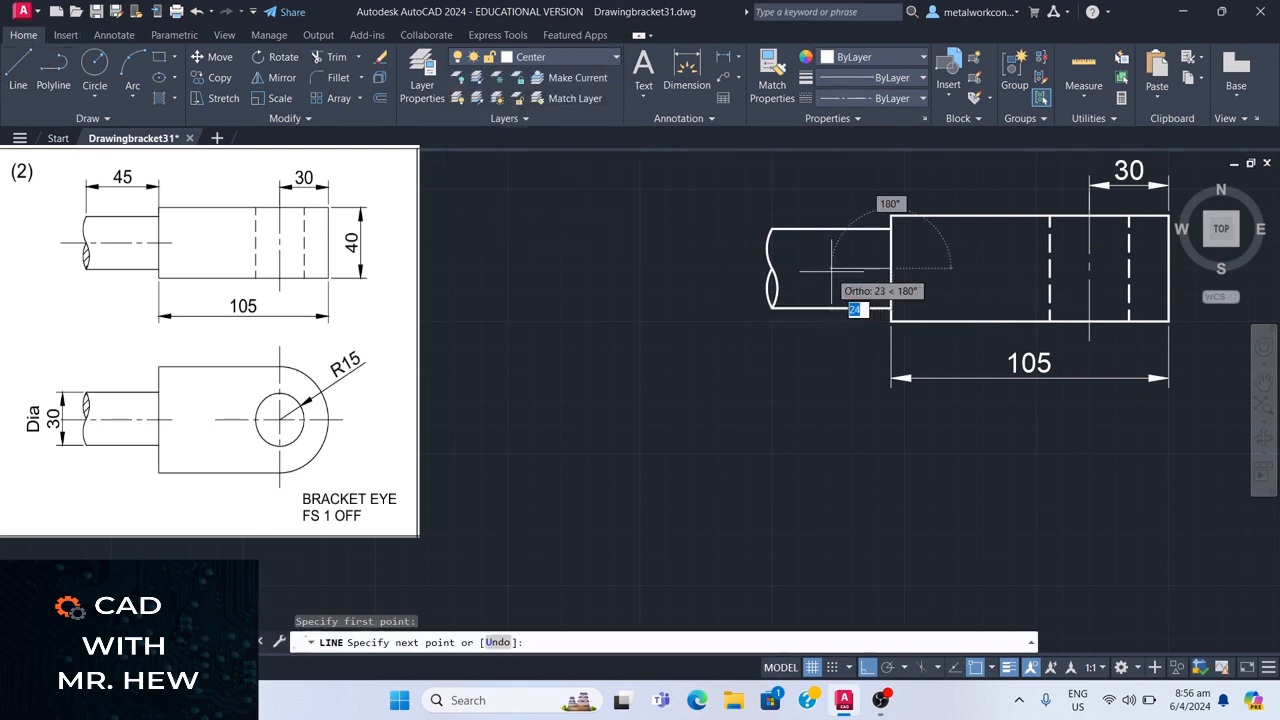
pyautogui.click(731, 268)
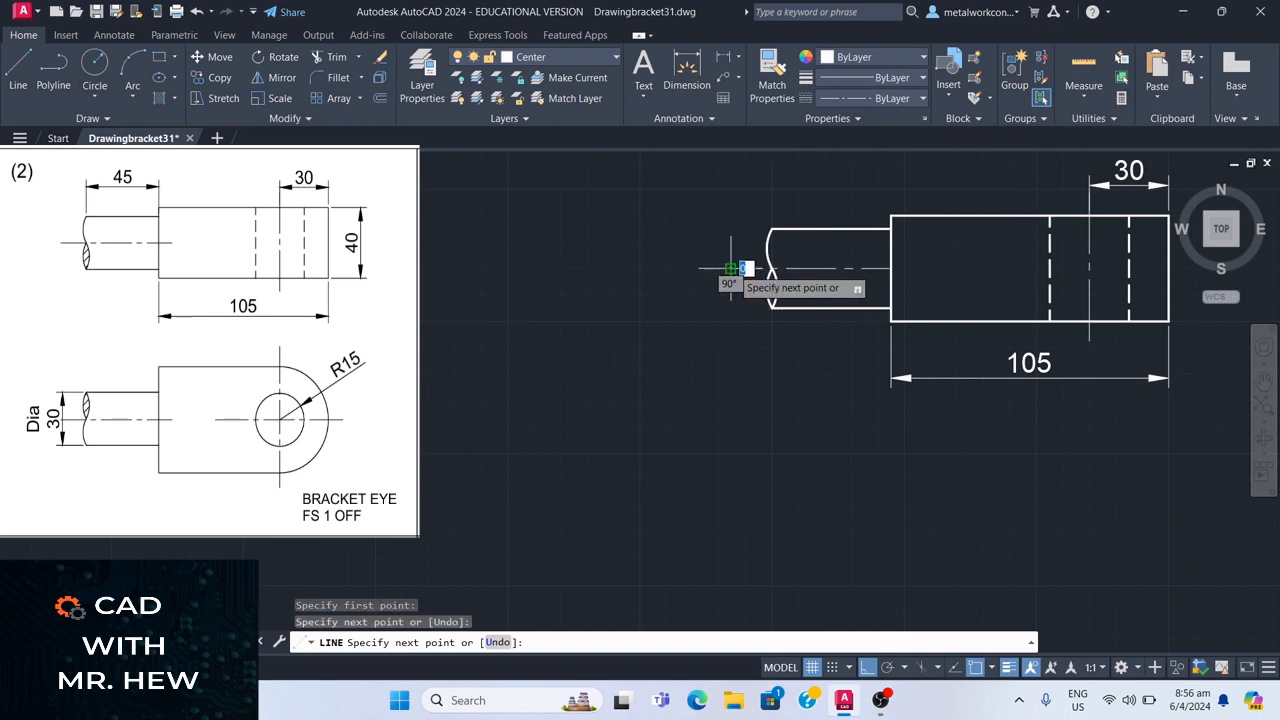
pyautogui.press('Return')
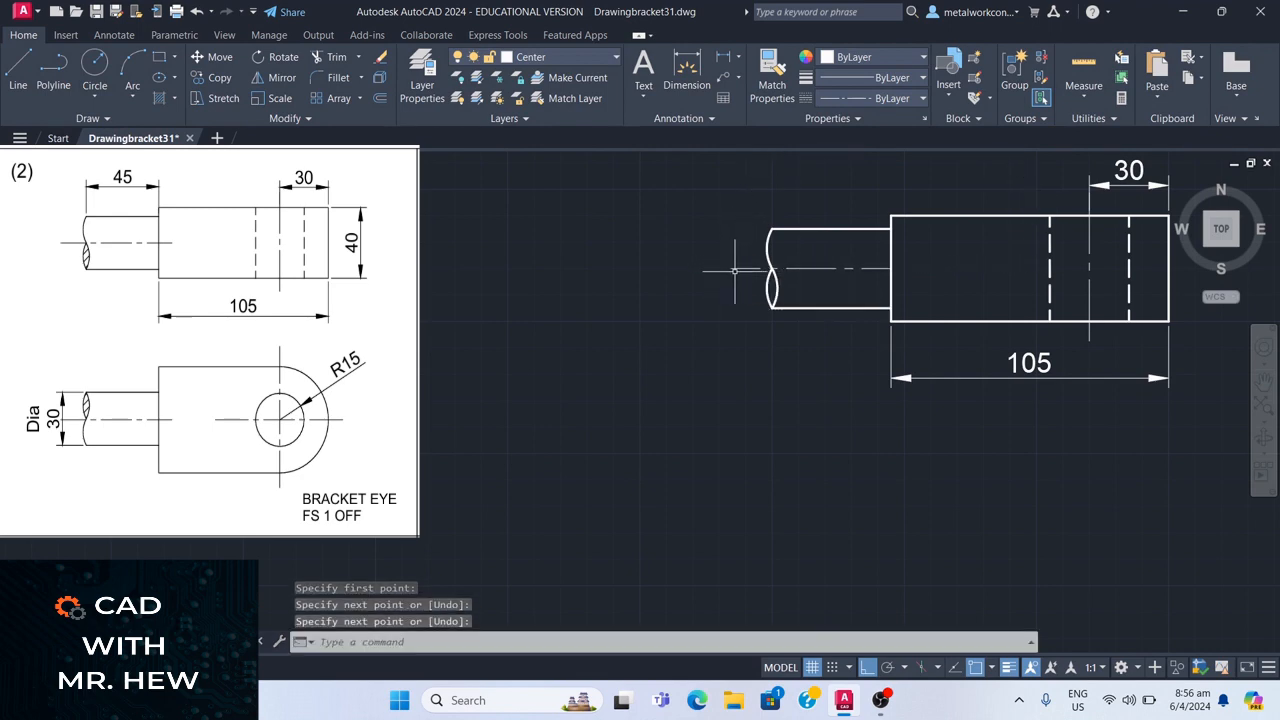
# - Stretch the right end of the shaft's centre line into the body, making the line about 69 mm long
pyautogui.click(865, 268)
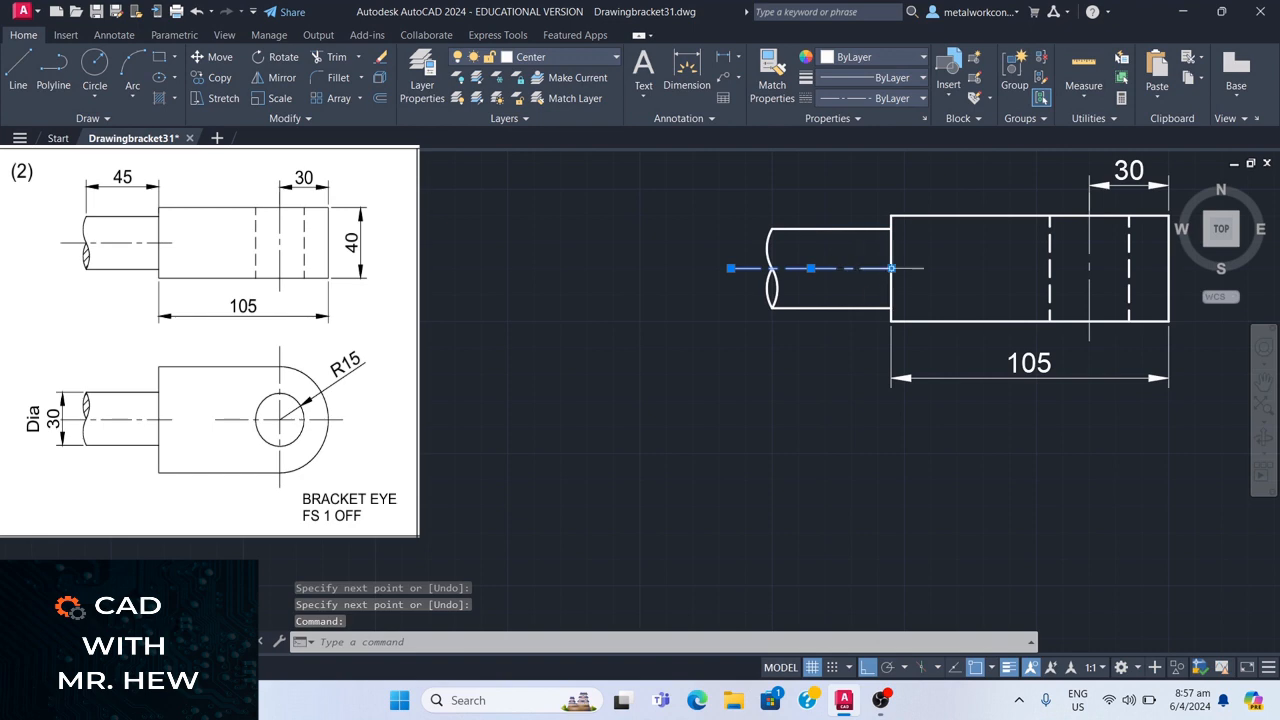
pyautogui.click(891, 268)
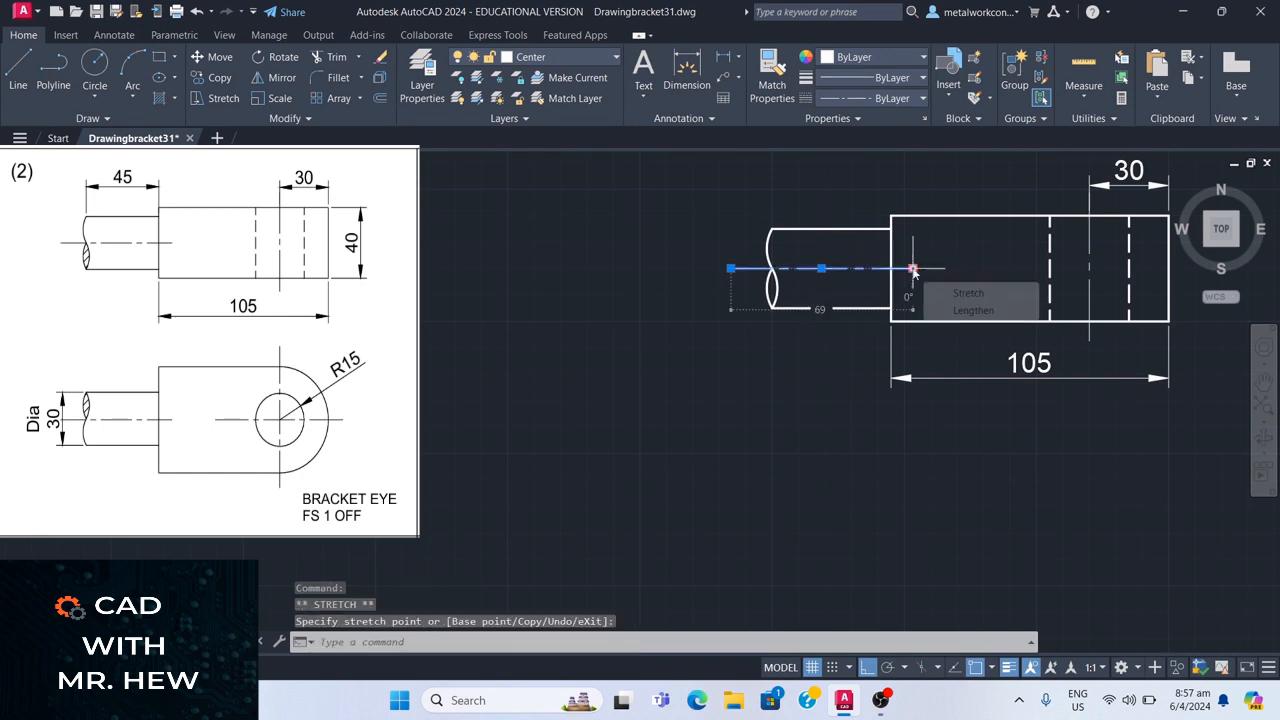
pyautogui.click(912, 269)
pyautogui.press('Escape')
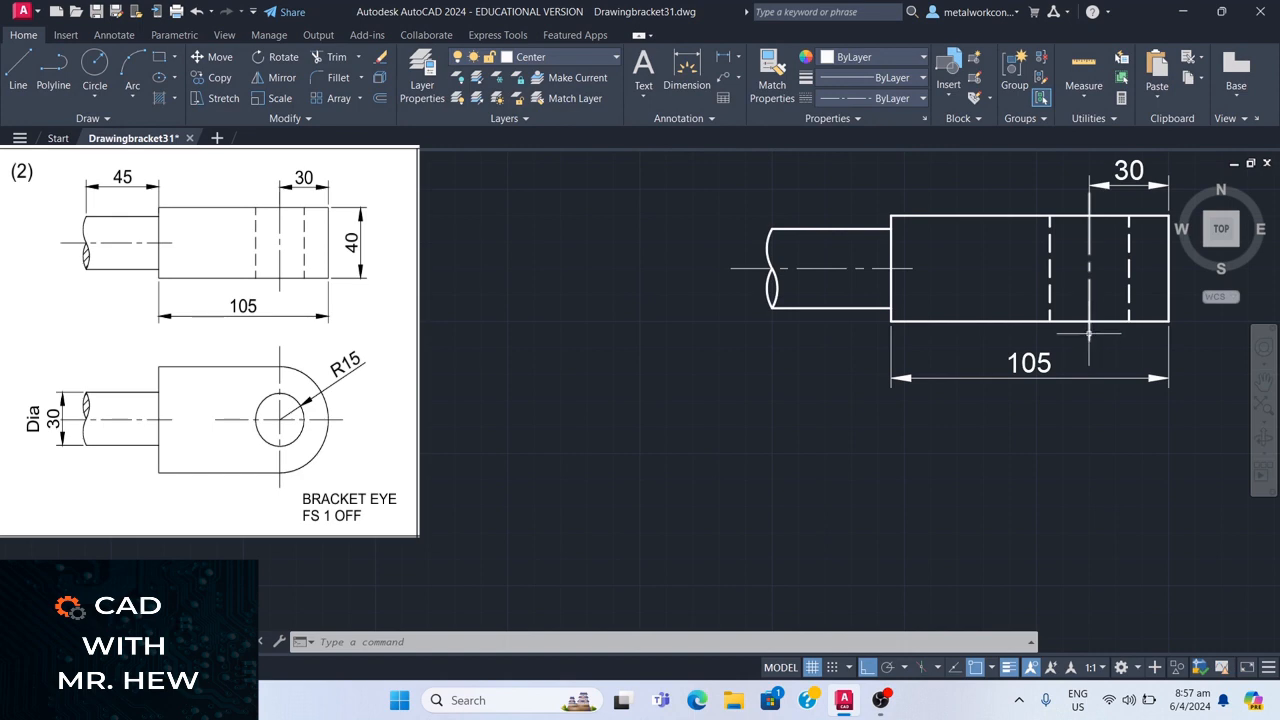
# - Draw a vertical centre line straight down from the lower end of the hole's centre line into the space for the second view
pyautogui.click(20, 72)
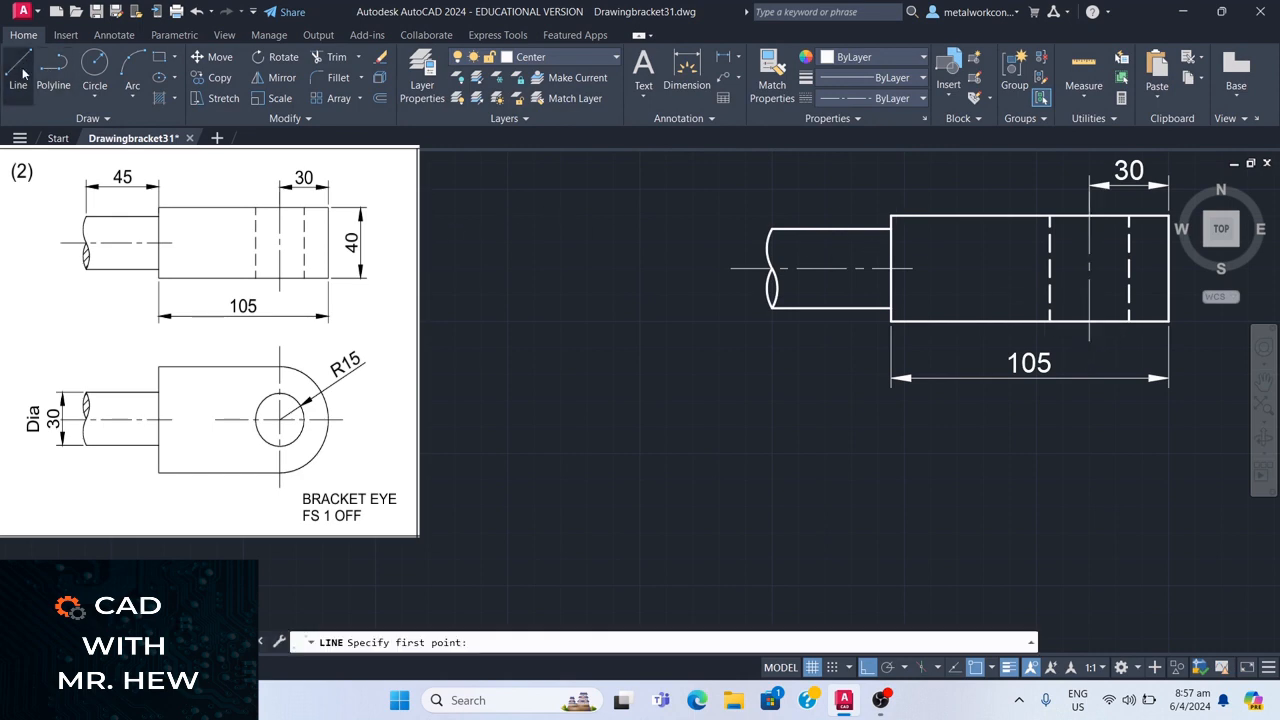
pyautogui.click(1089, 340)
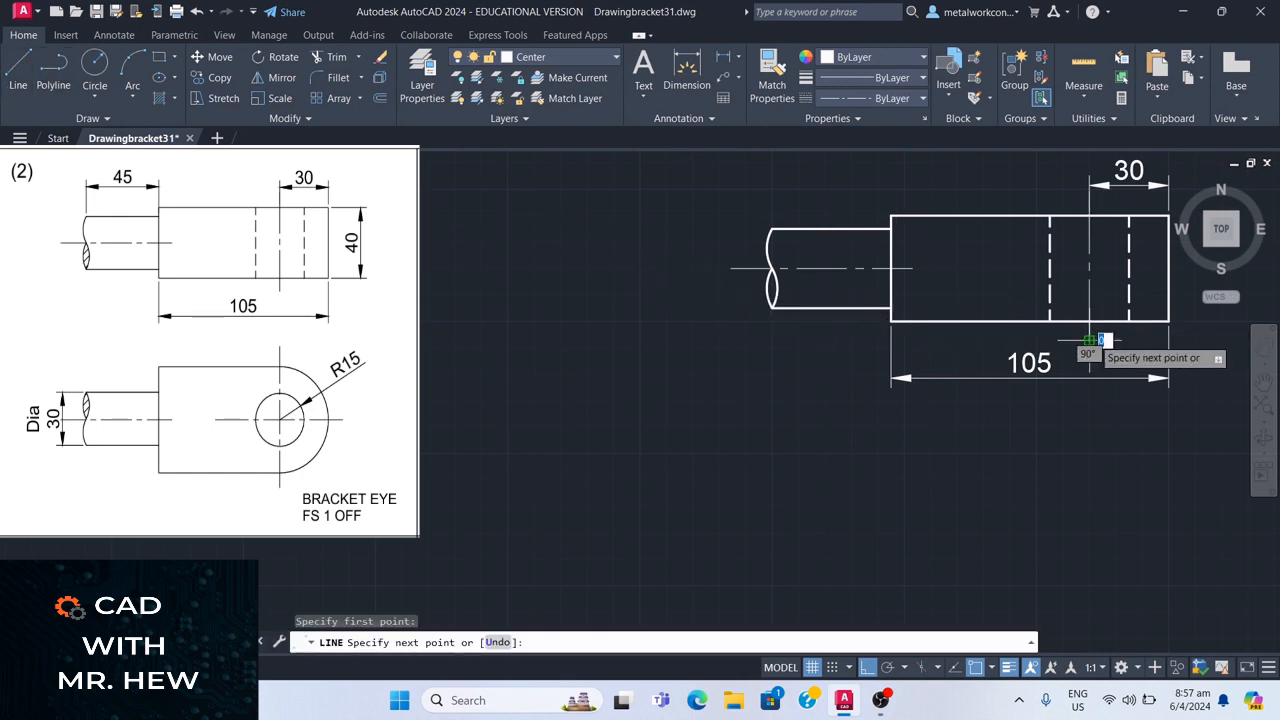
pyautogui.click(1092, 632)
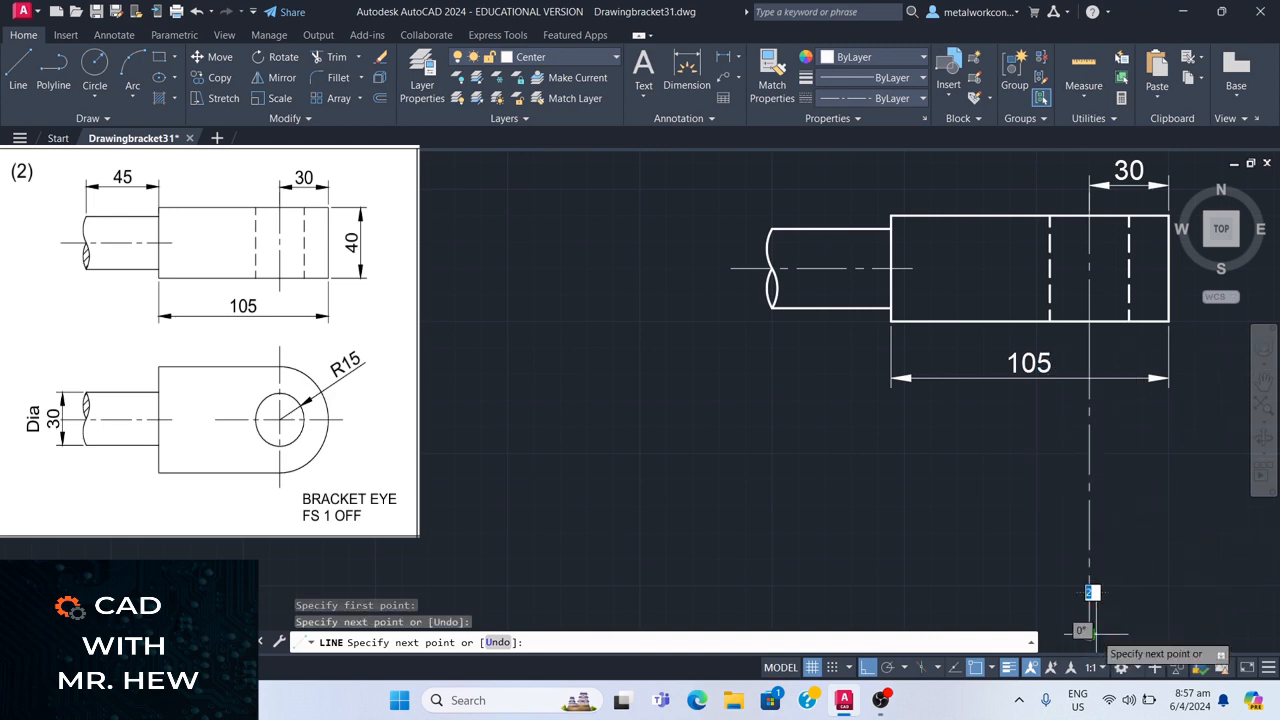
pyautogui.press('Return')
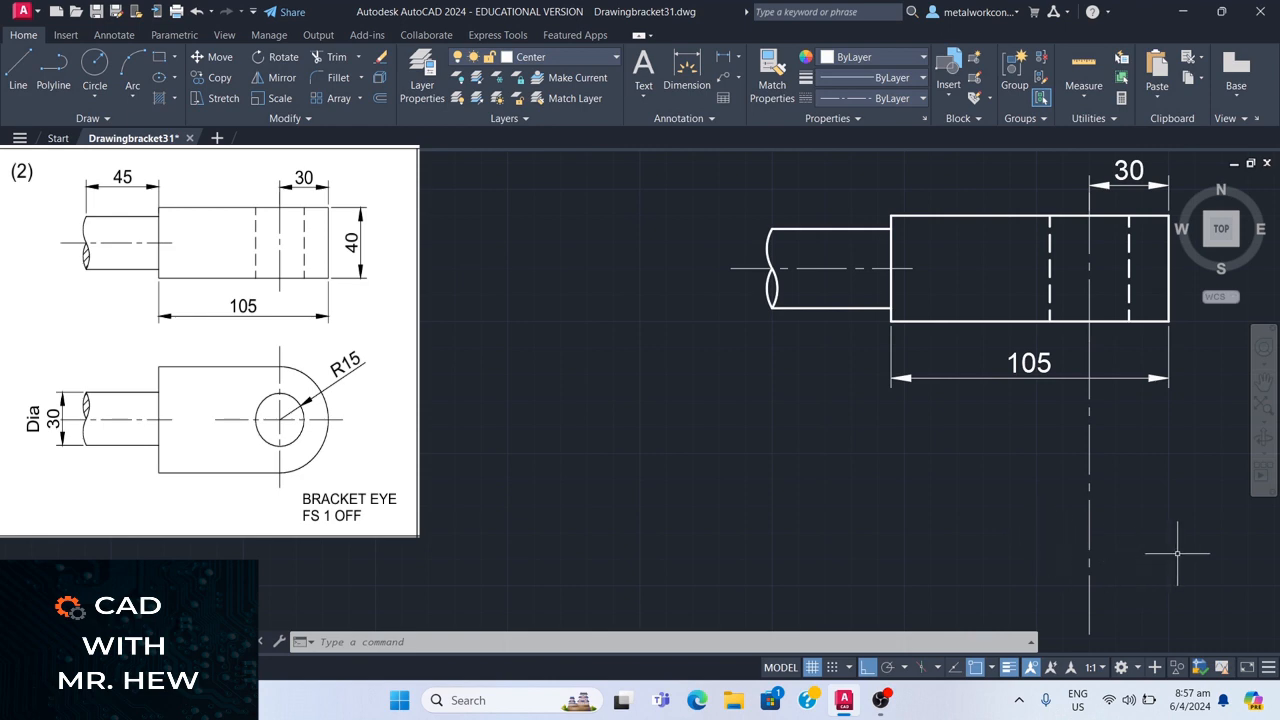
# - Turn on snap and draw a horizontal centre line across the vertical one, starting in line with the body's right edge and running left
pyautogui.click(832, 667)
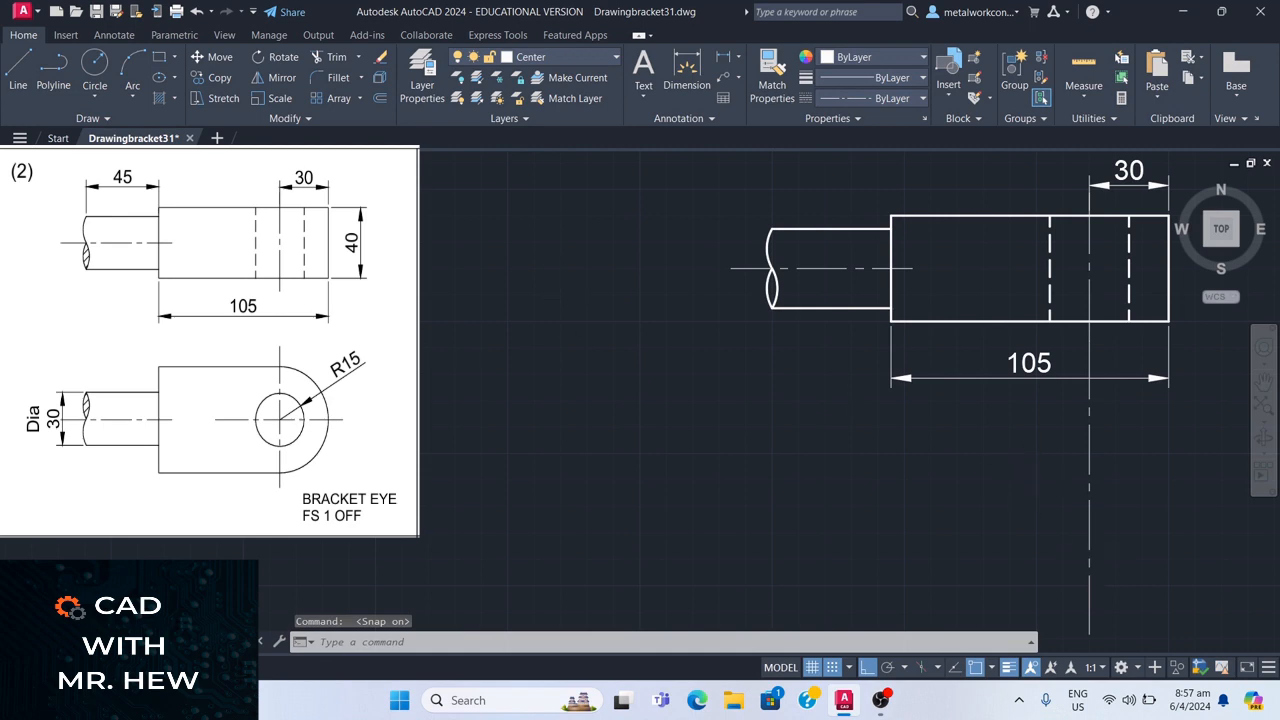
pyautogui.click(20, 68)
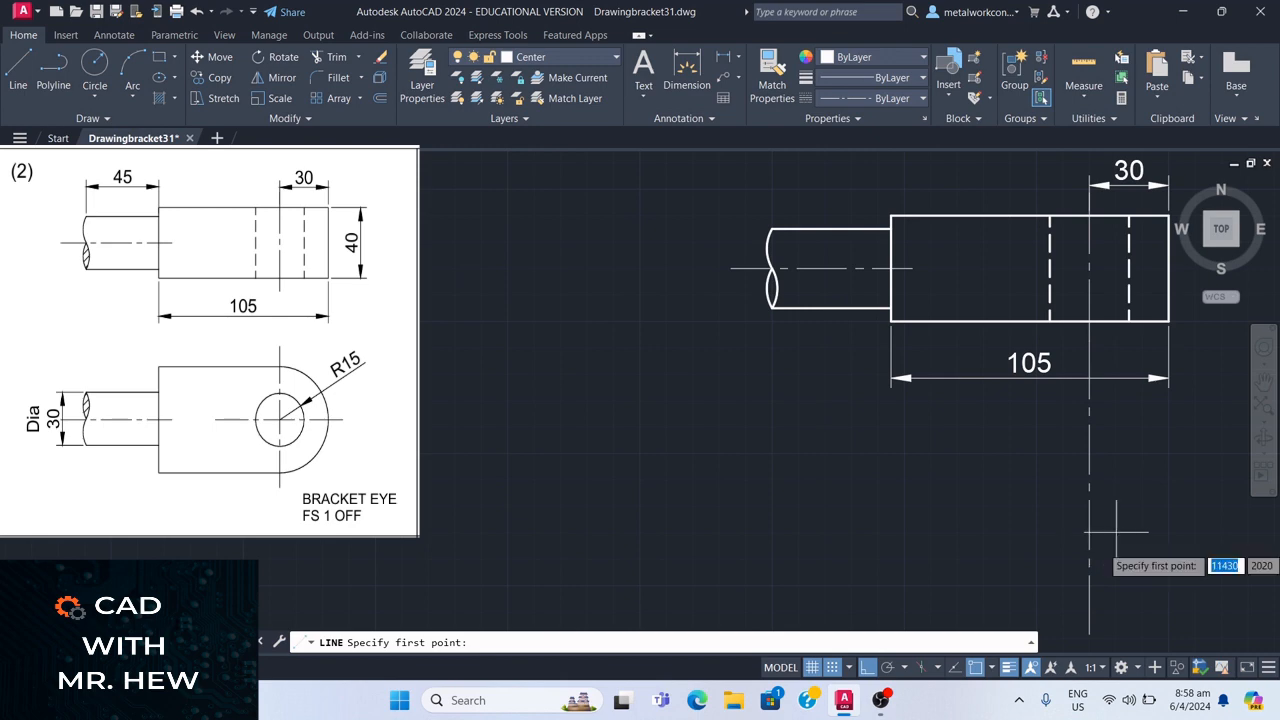
pyautogui.click(1168, 533)
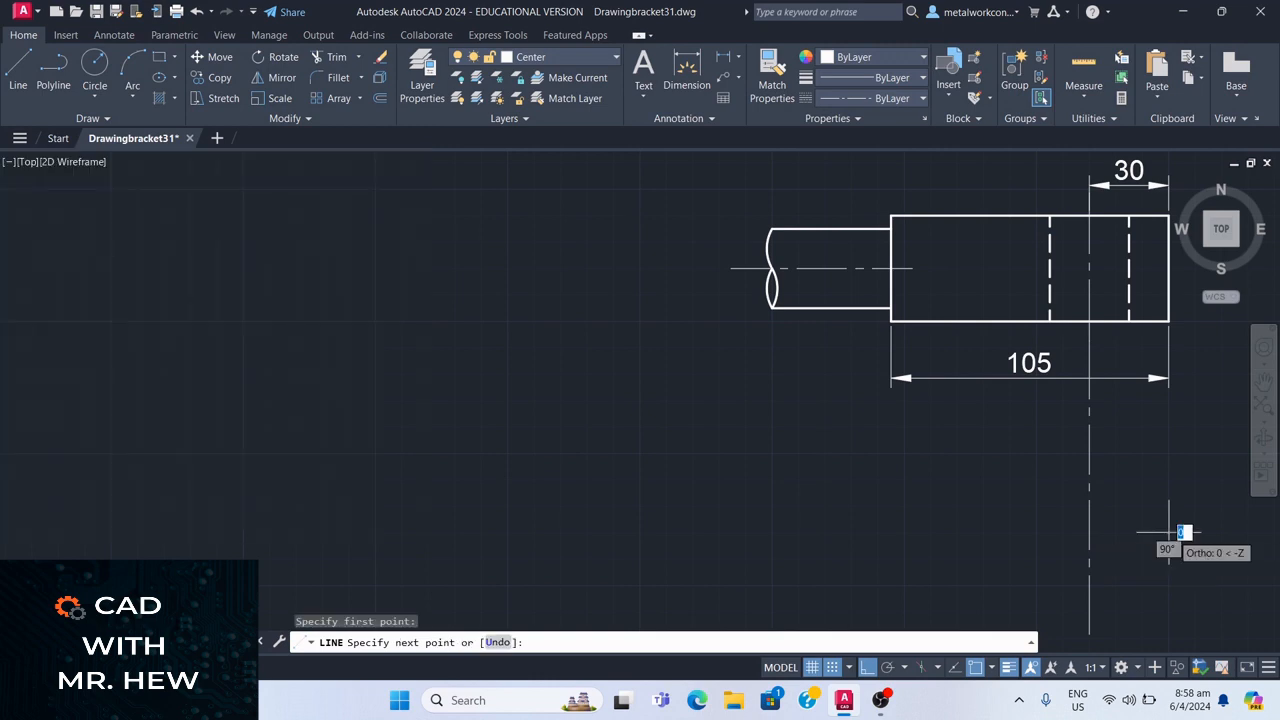
pyautogui.click(958, 533)
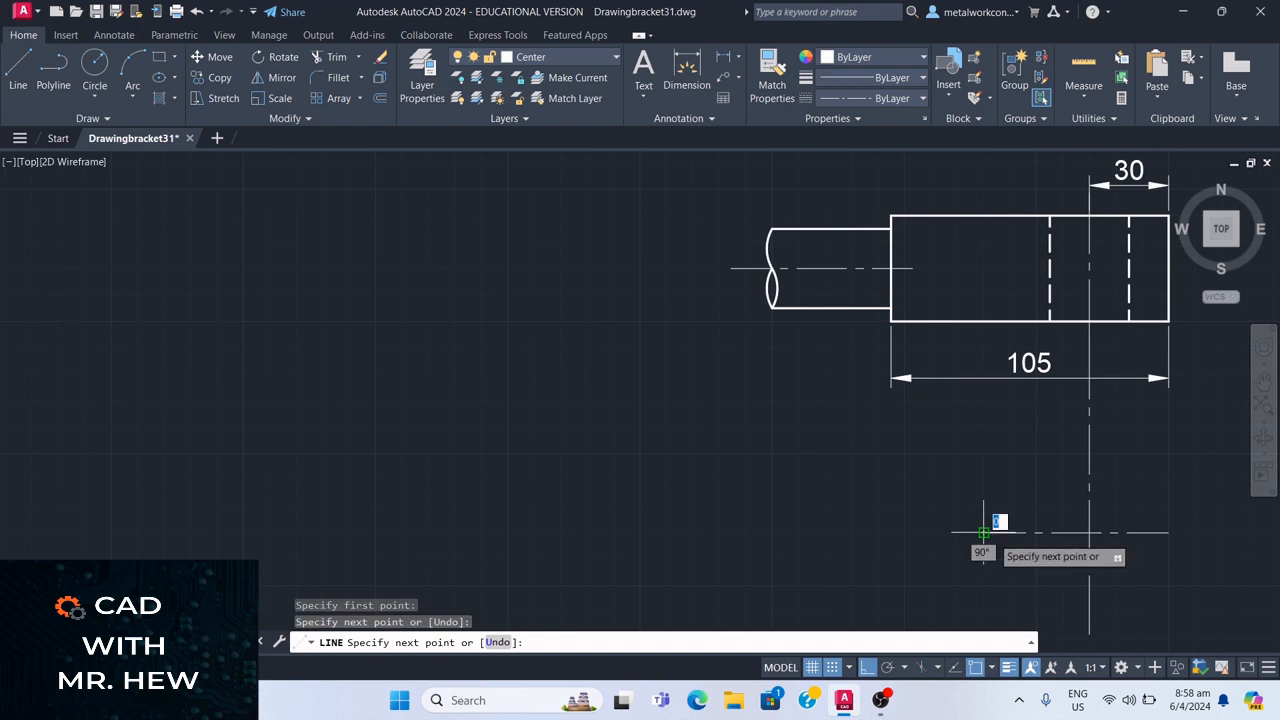
pyautogui.press('Return')
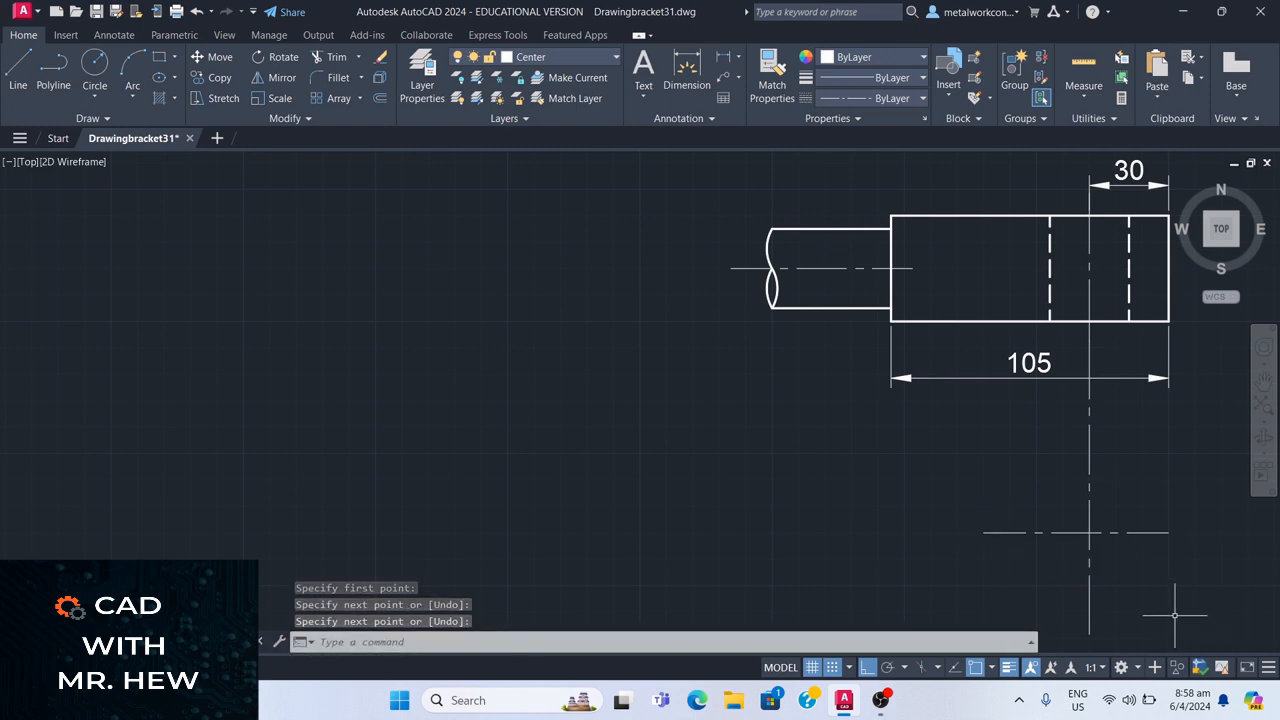
# - Make Outline current and draw a Center, Start, End quarter arc about the centre lines' intersection, from the horizontal line's right end up to the vertical line
pyautogui.click(571, 57)
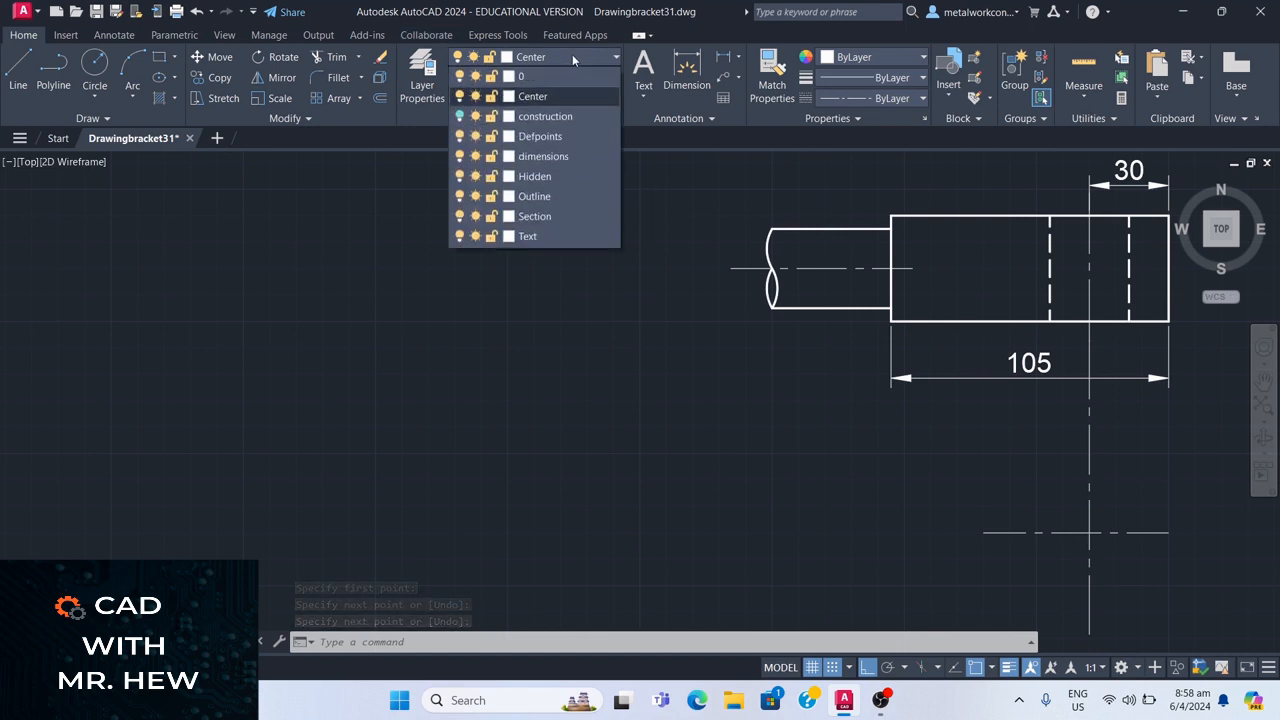
pyautogui.click(544, 196)
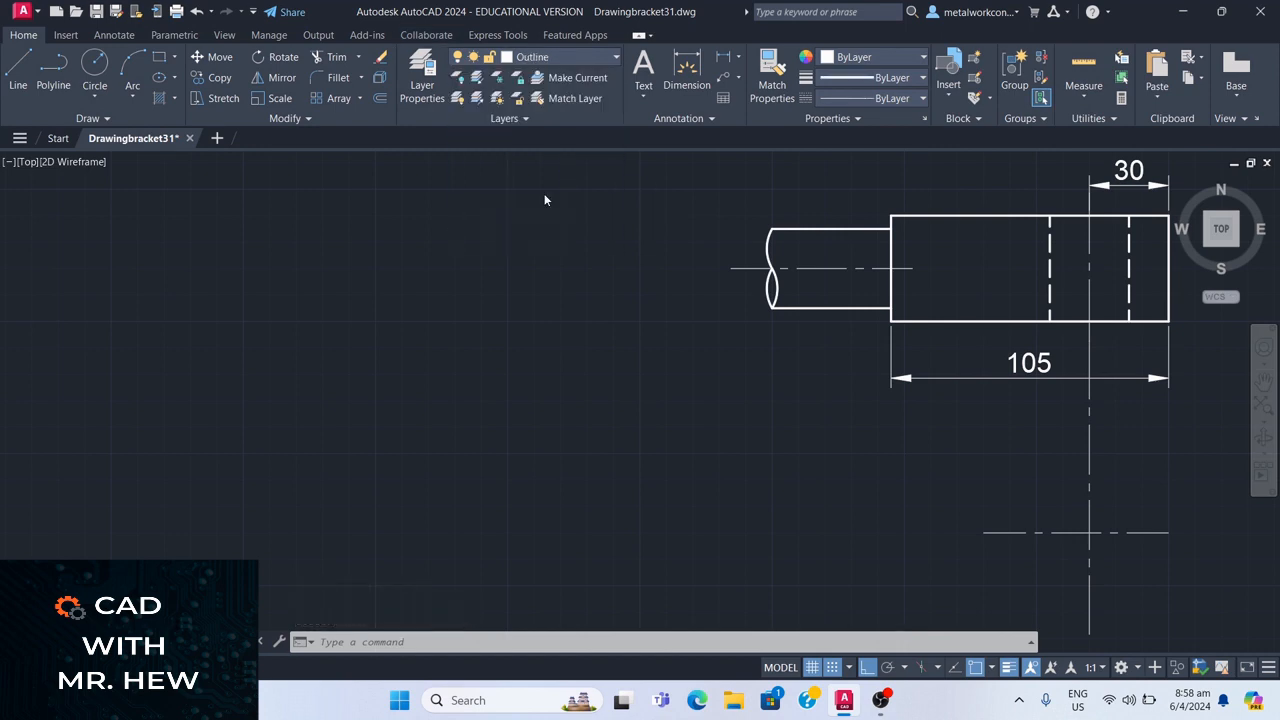
pyautogui.click(133, 97)
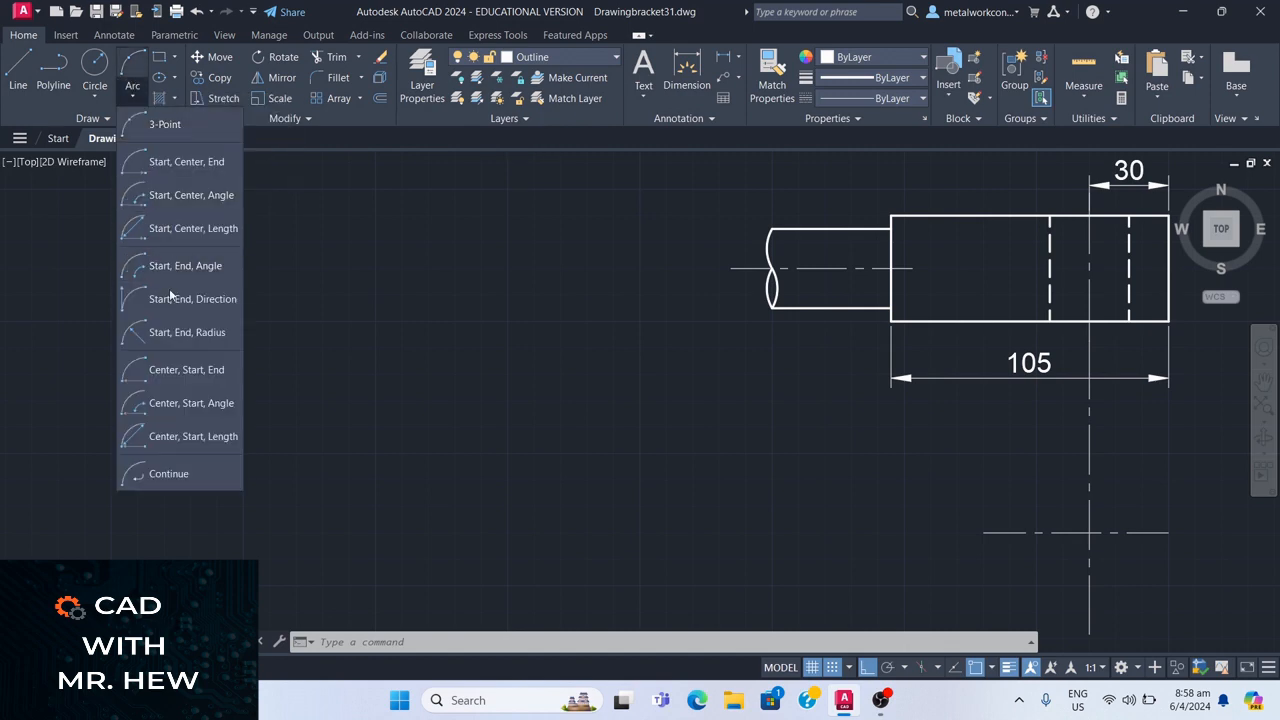
pyautogui.click(183, 370)
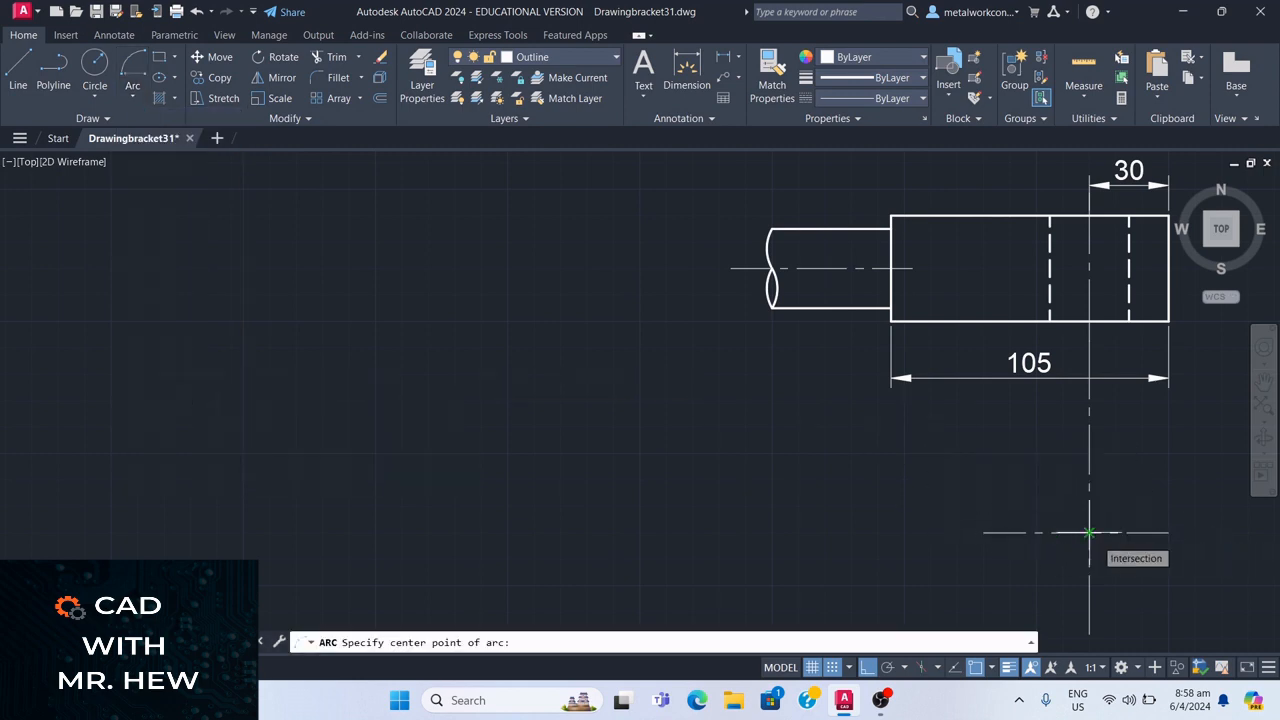
pyautogui.click(1089, 532)
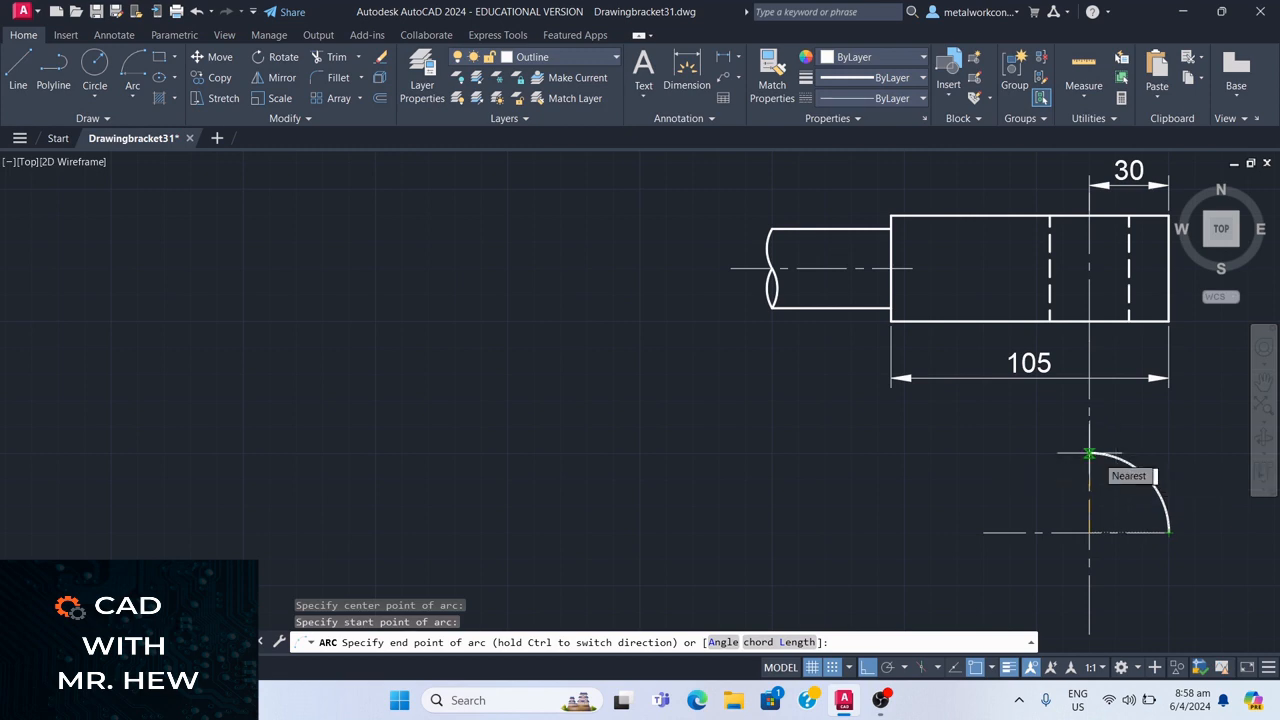
pyautogui.click(1090, 454)
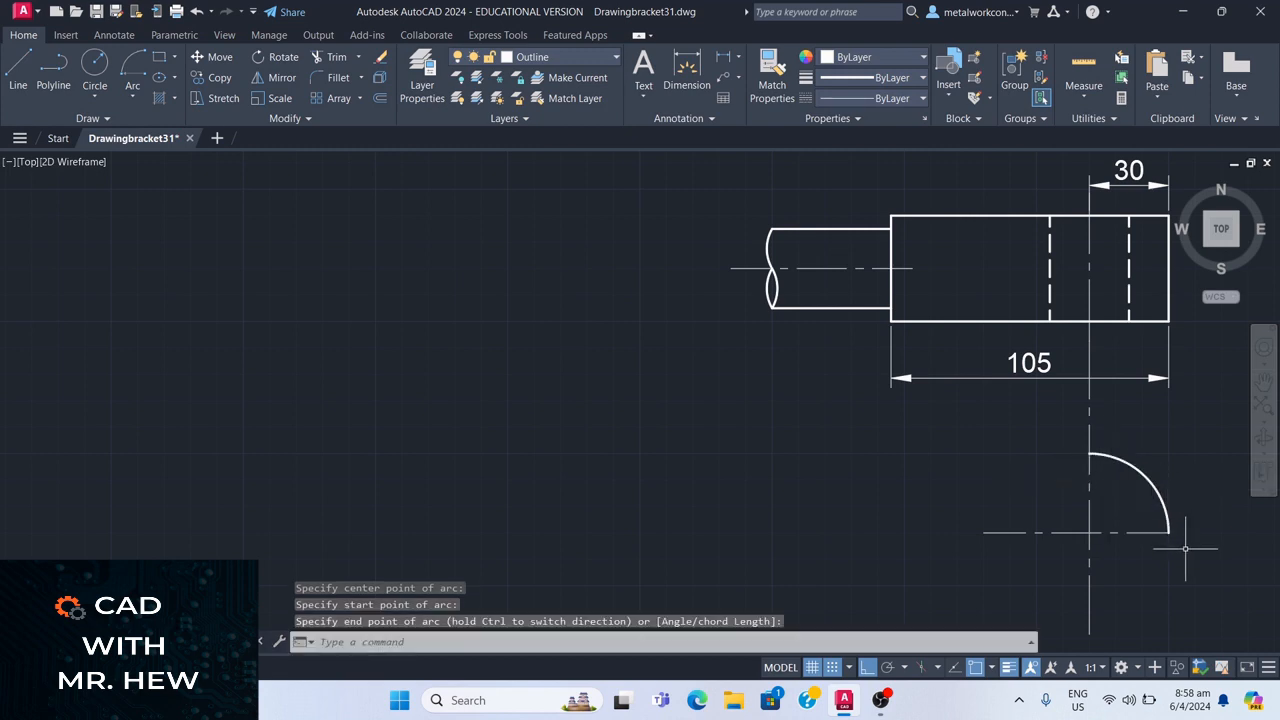
# - Draw a second Center, Start, End quarter arc about the centre lines' intersection, from the vertical line below up to the first arc's right end
pyautogui.press('Return')
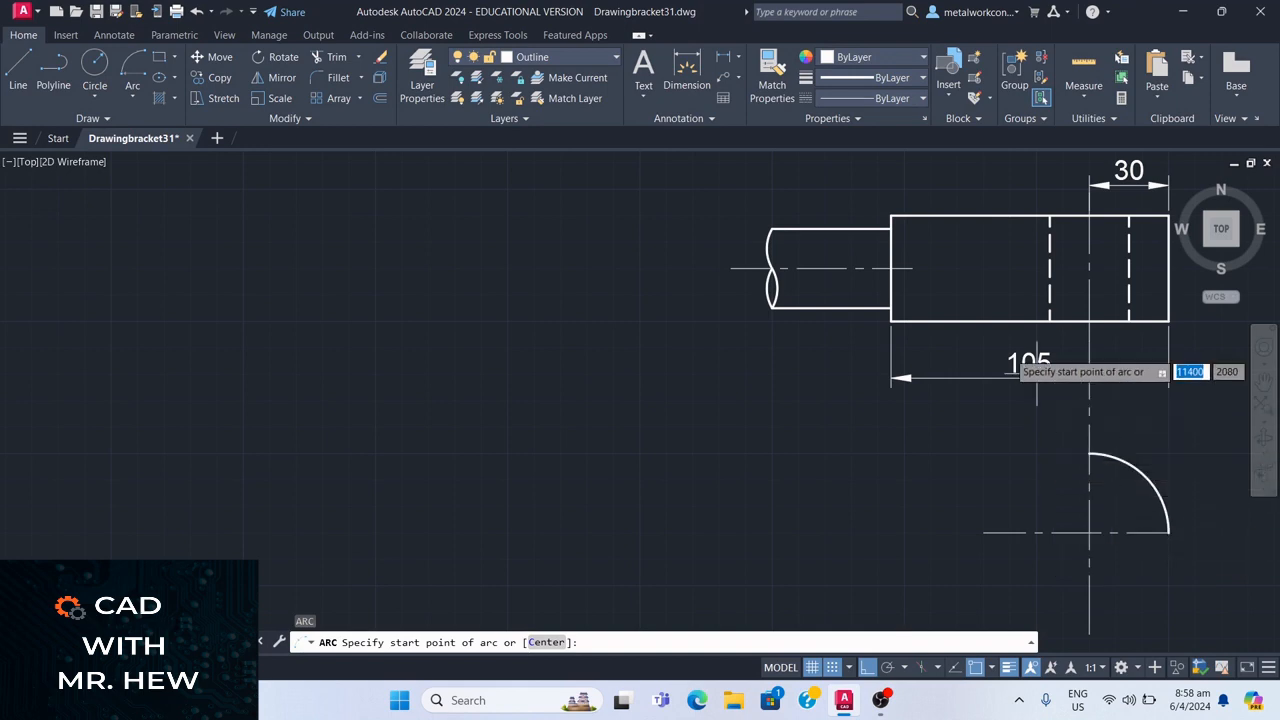
pyautogui.click(134, 101)
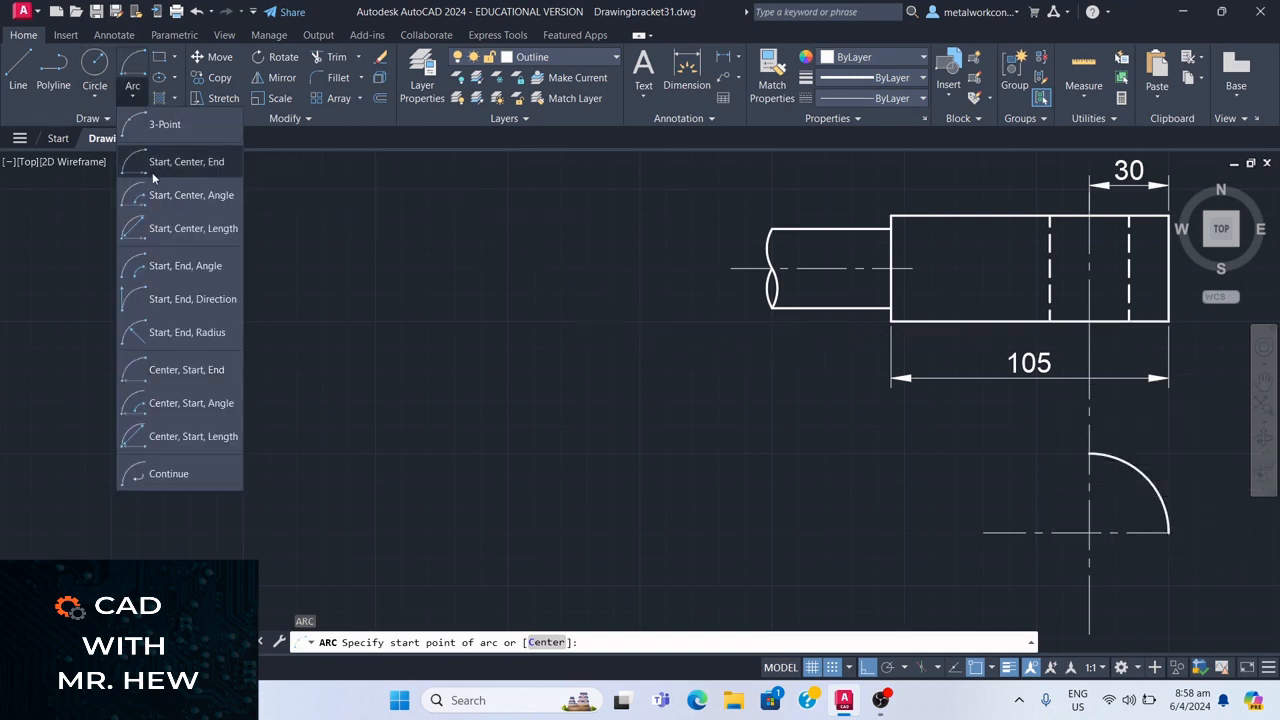
pyautogui.click(180, 370)
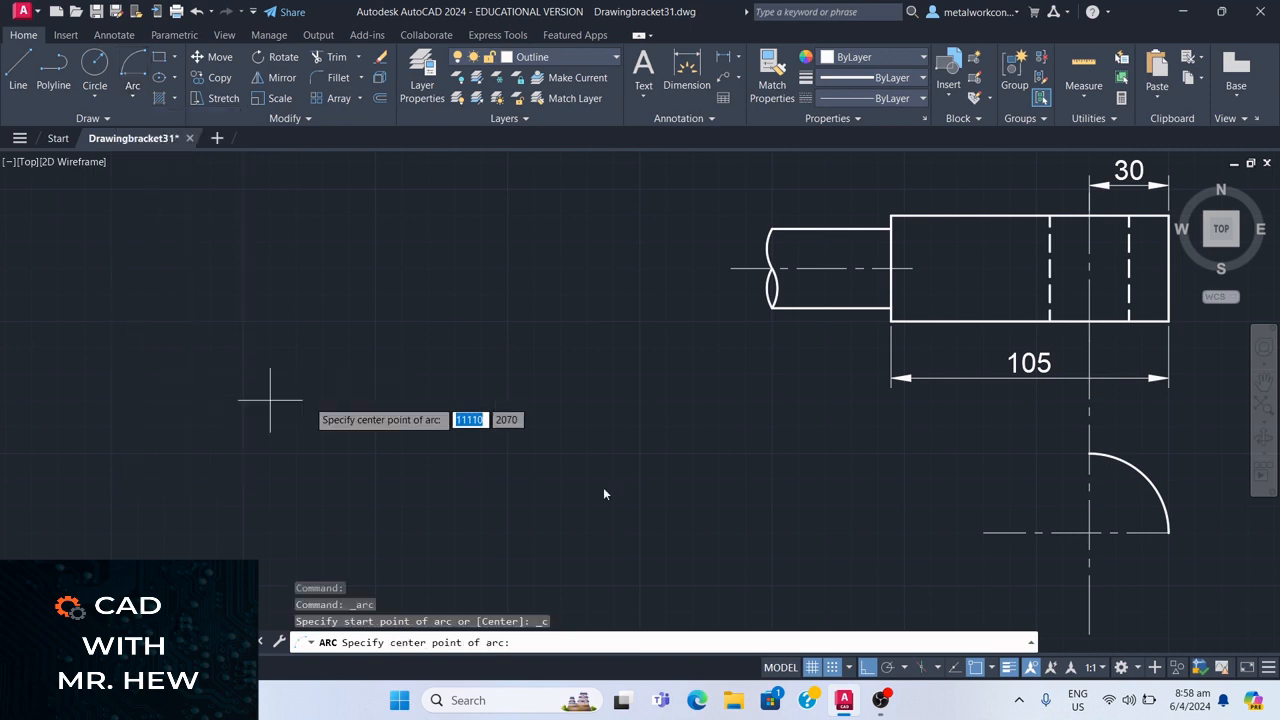
pyautogui.click(1089, 532)
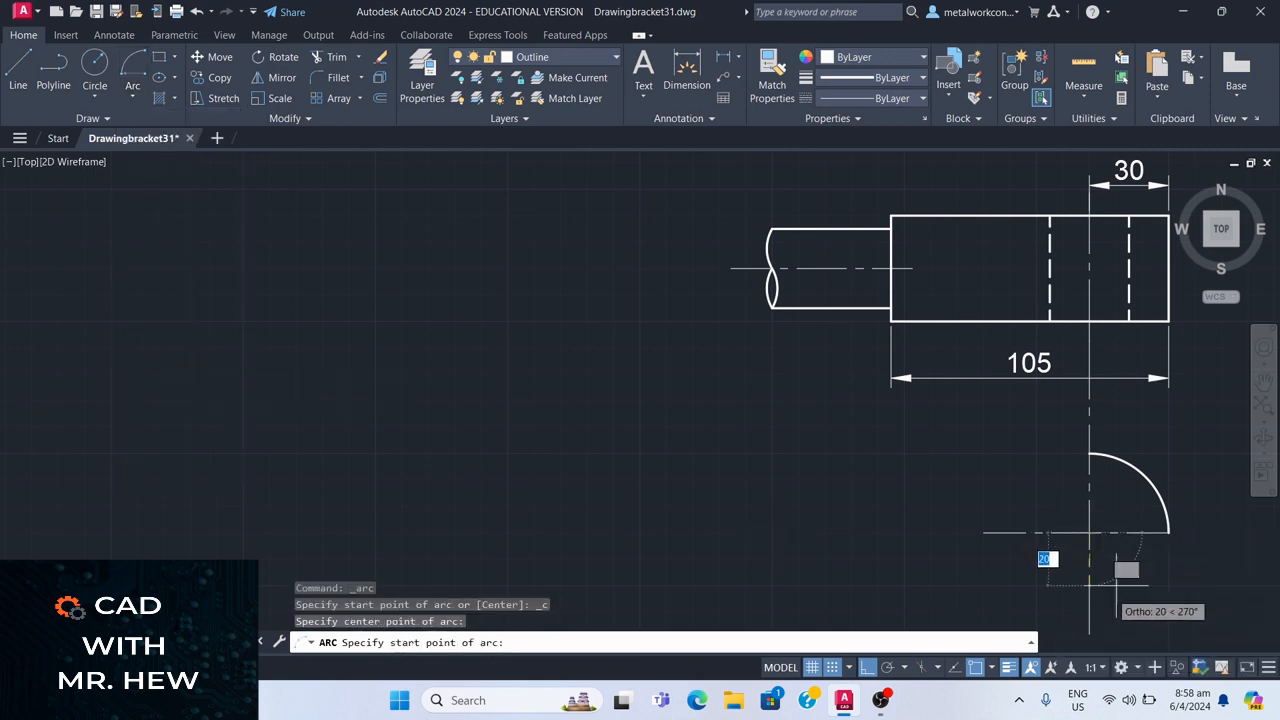
pyautogui.click(1089, 611)
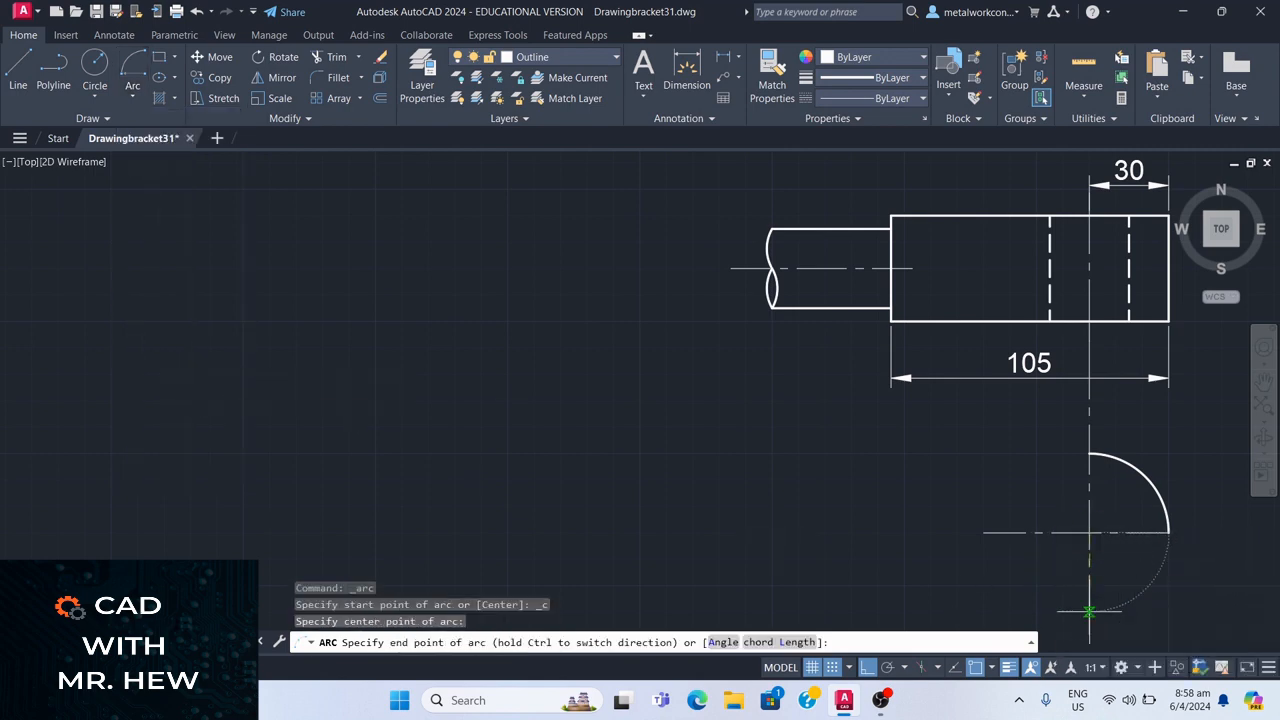
pyautogui.click(1169, 533)
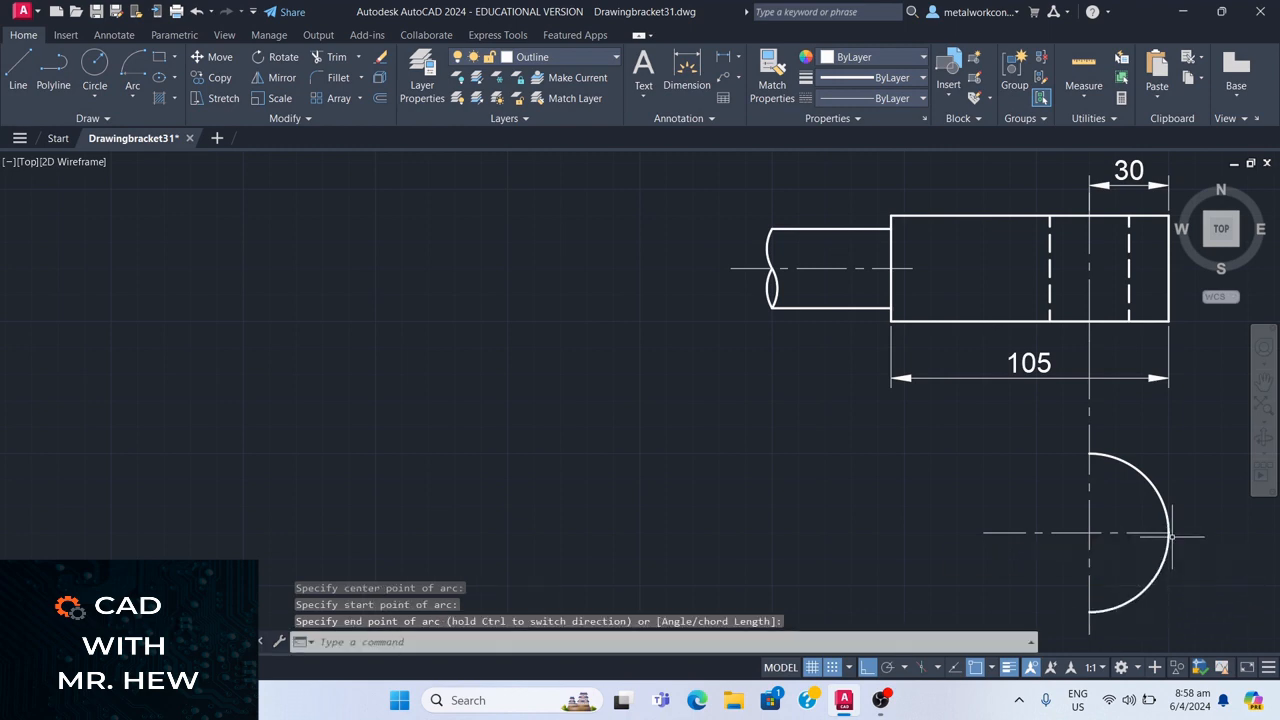
# - Switch on the construction layer and make it current, keeping the Outline layer on
pyautogui.press('Return')
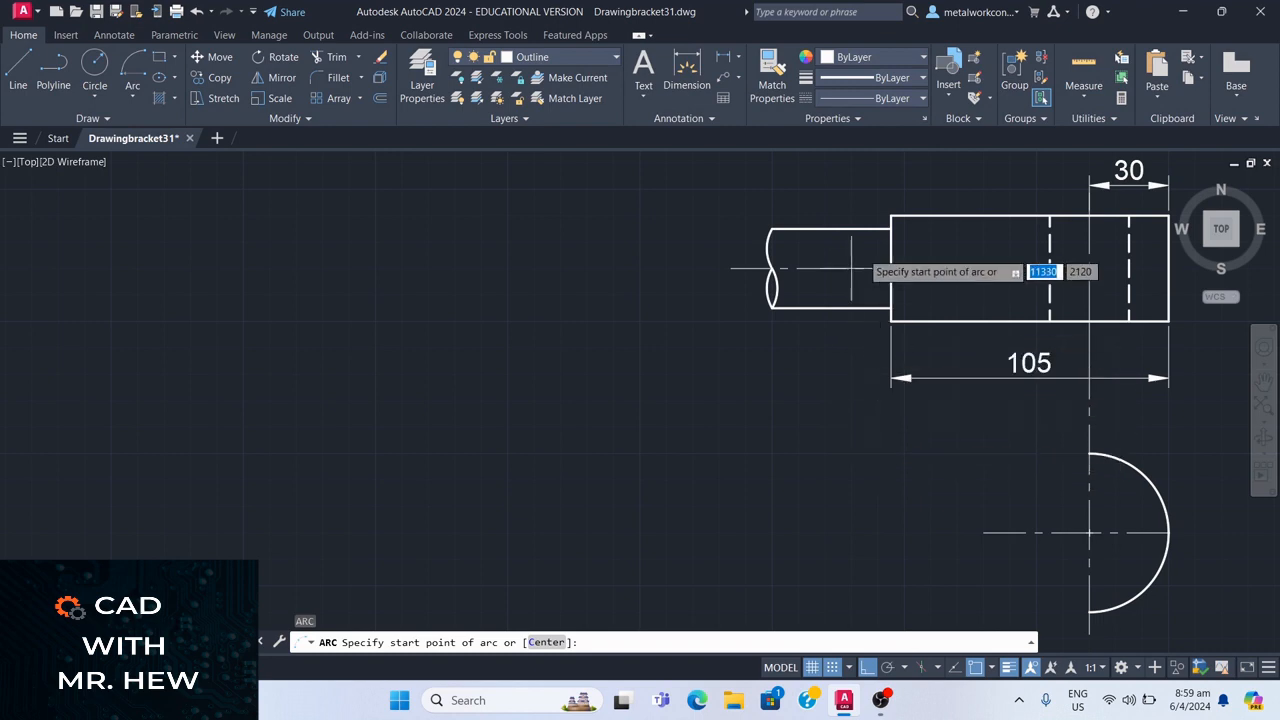
pyautogui.click(610, 59)
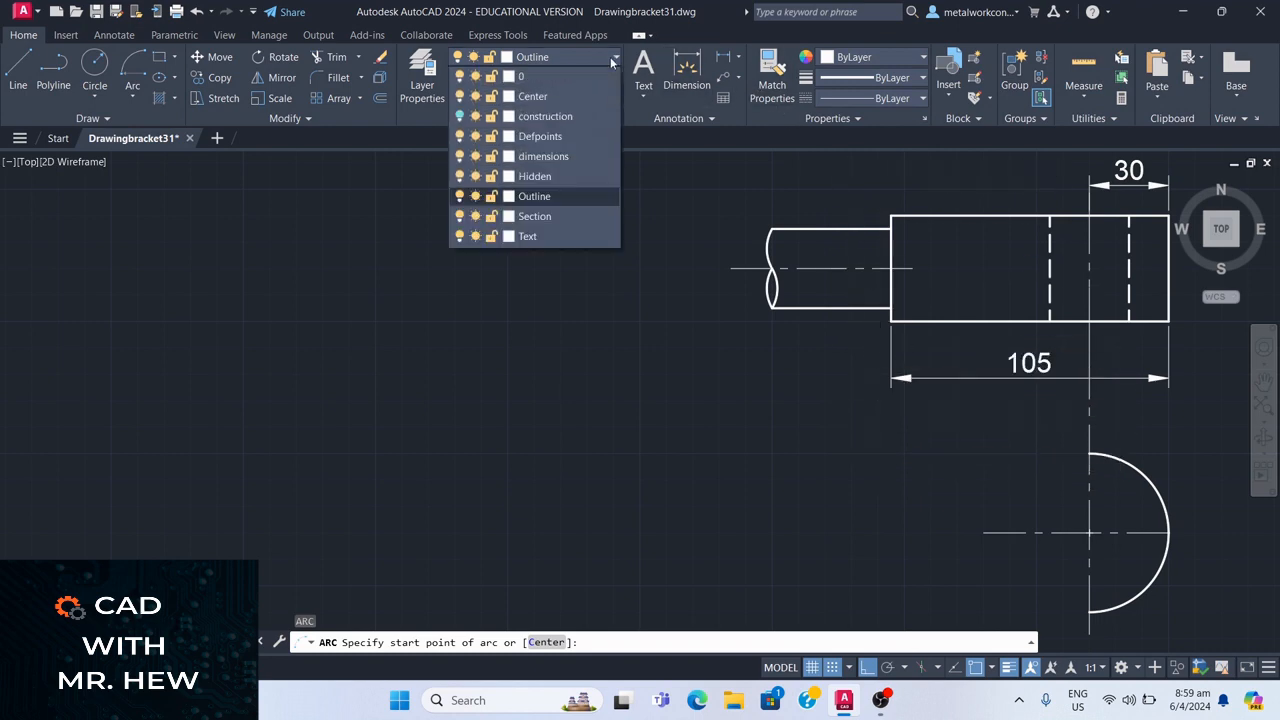
pyautogui.click(540, 117)
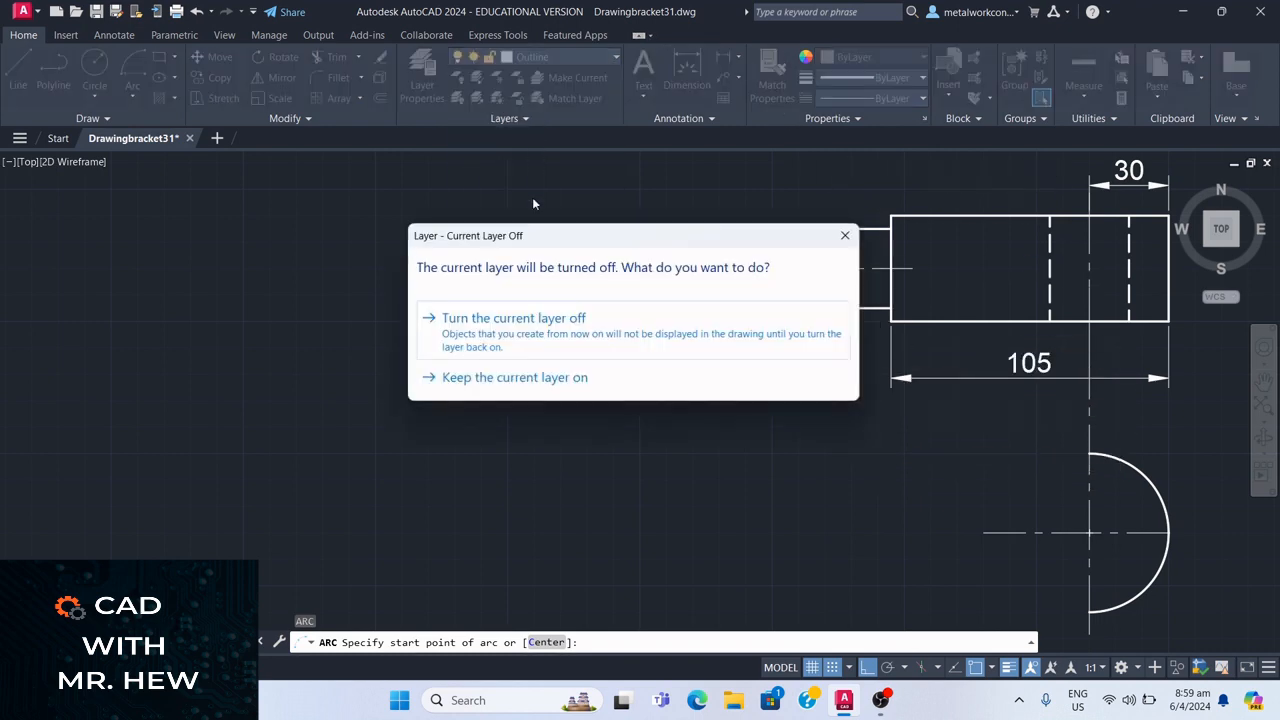
pyautogui.click(532, 386)
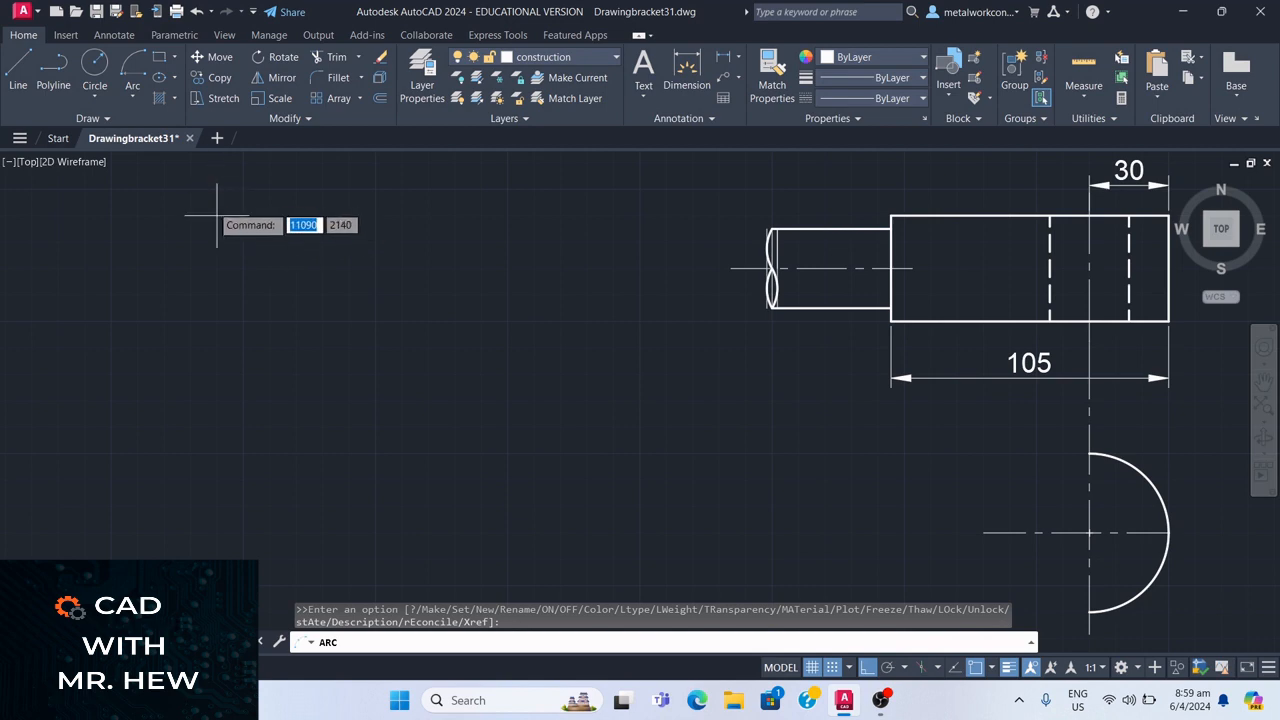
# - With snap off, draw a vertical construction line from the body's lower-left corner straight down to just below the level of the arc's lower end
pyautogui.click(17, 66)
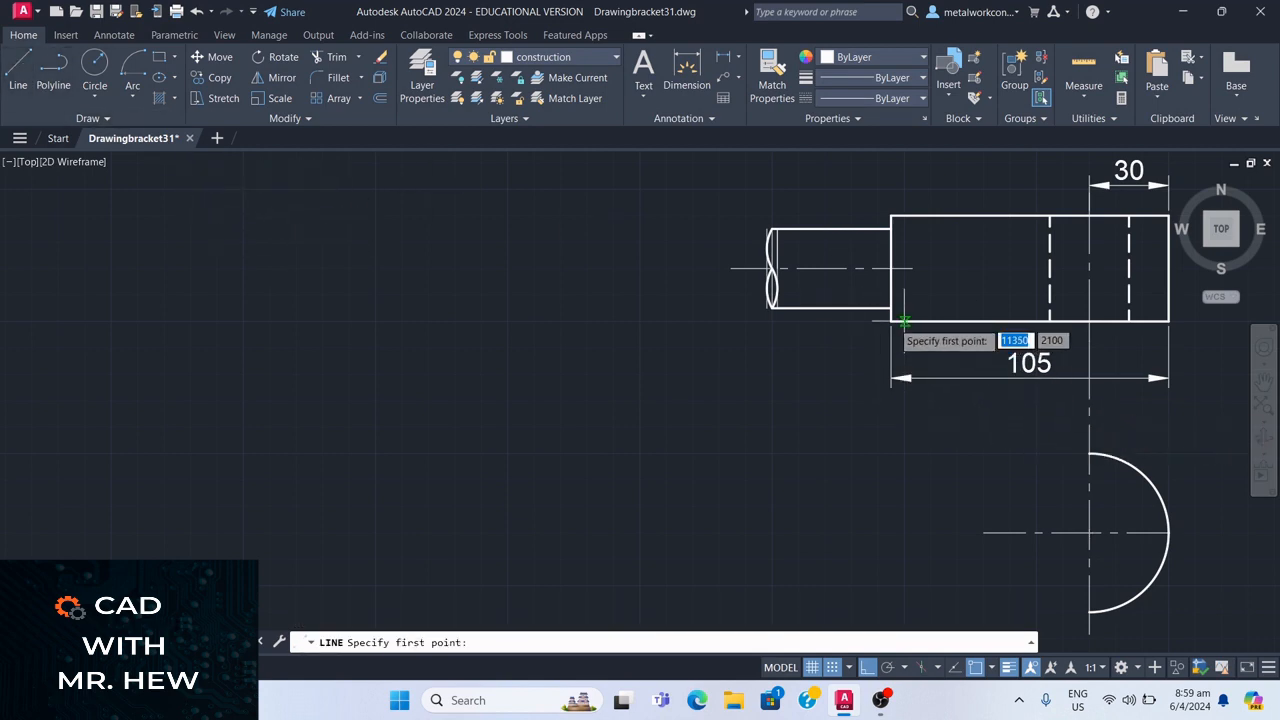
pyautogui.click(837, 672)
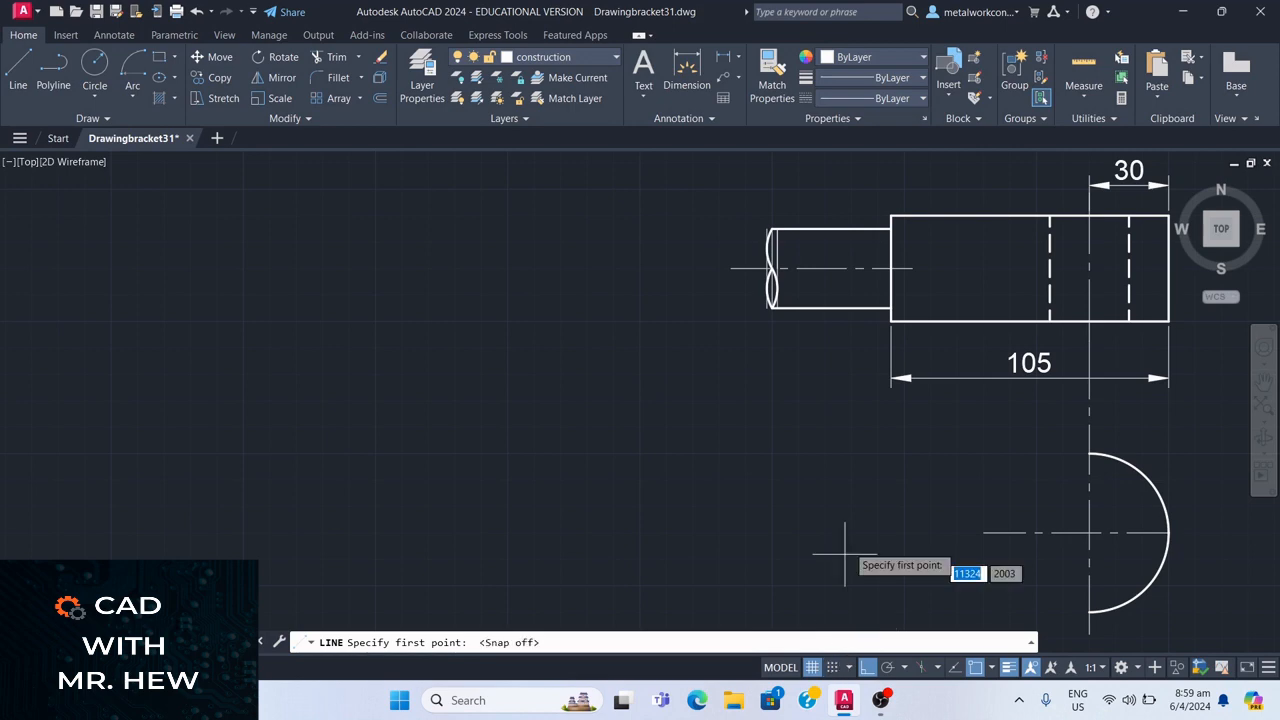
pyautogui.click(891, 322)
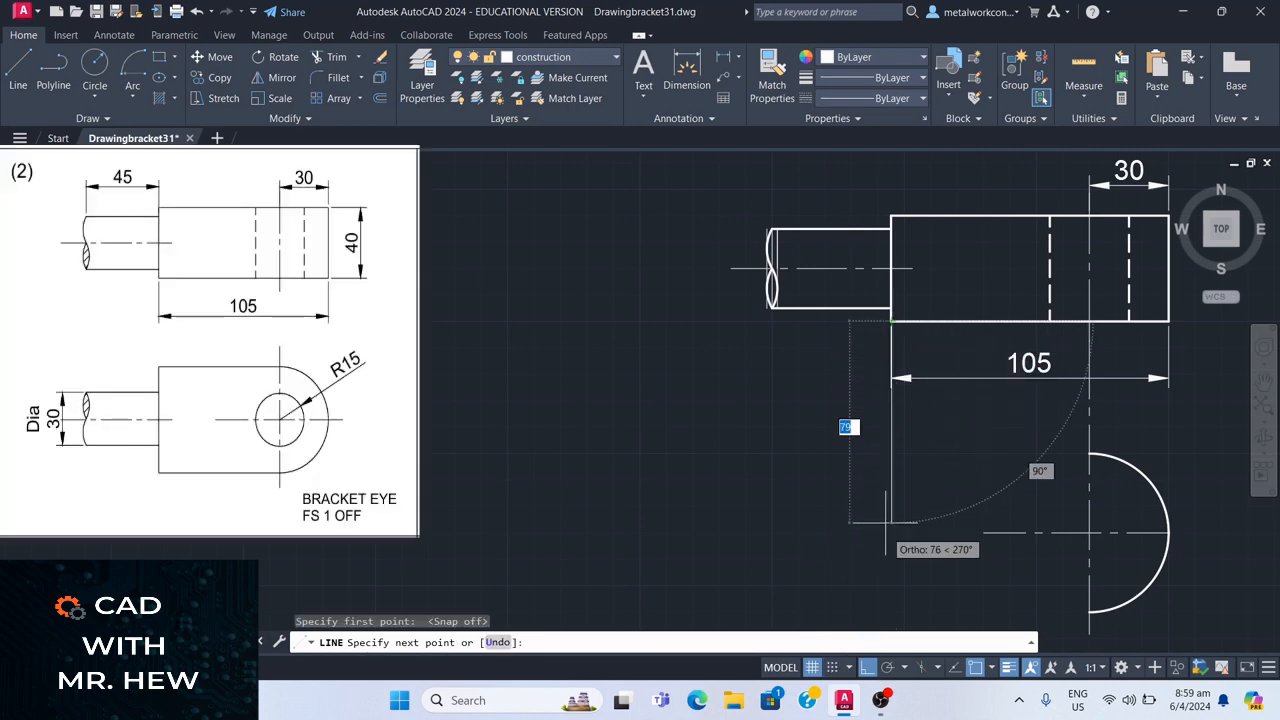
pyautogui.click(888, 621)
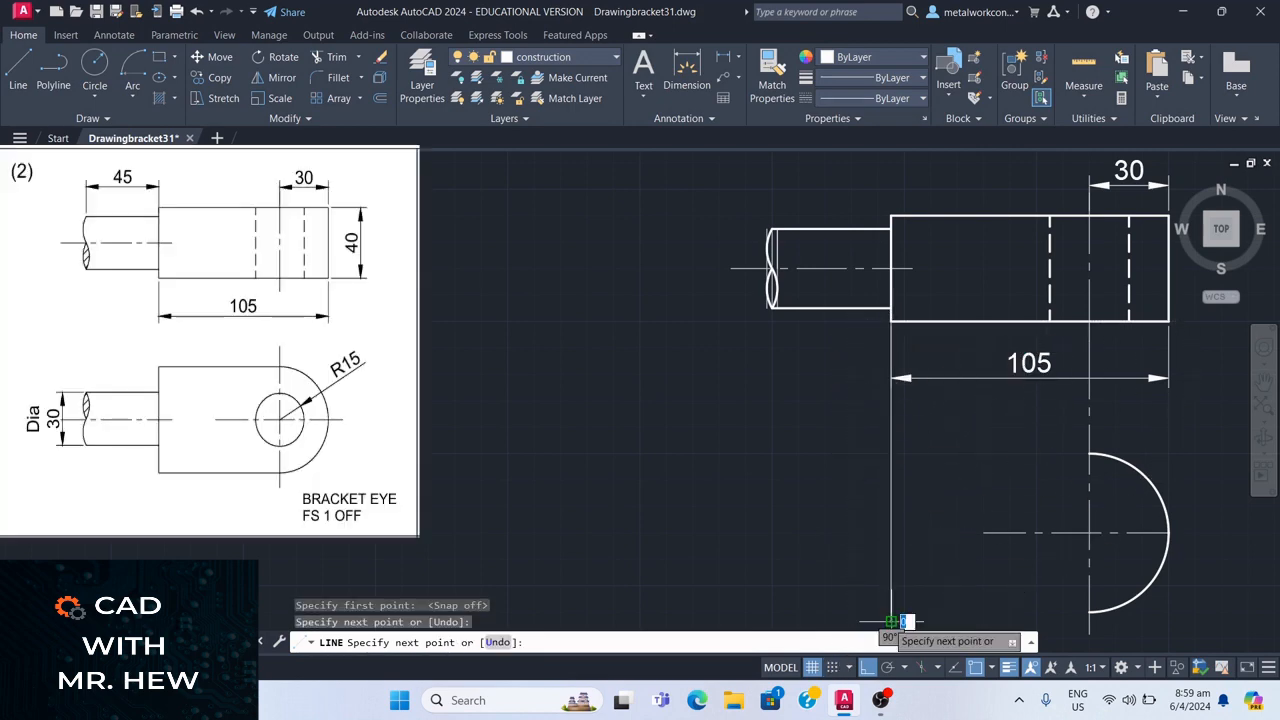
pyautogui.press('Return')
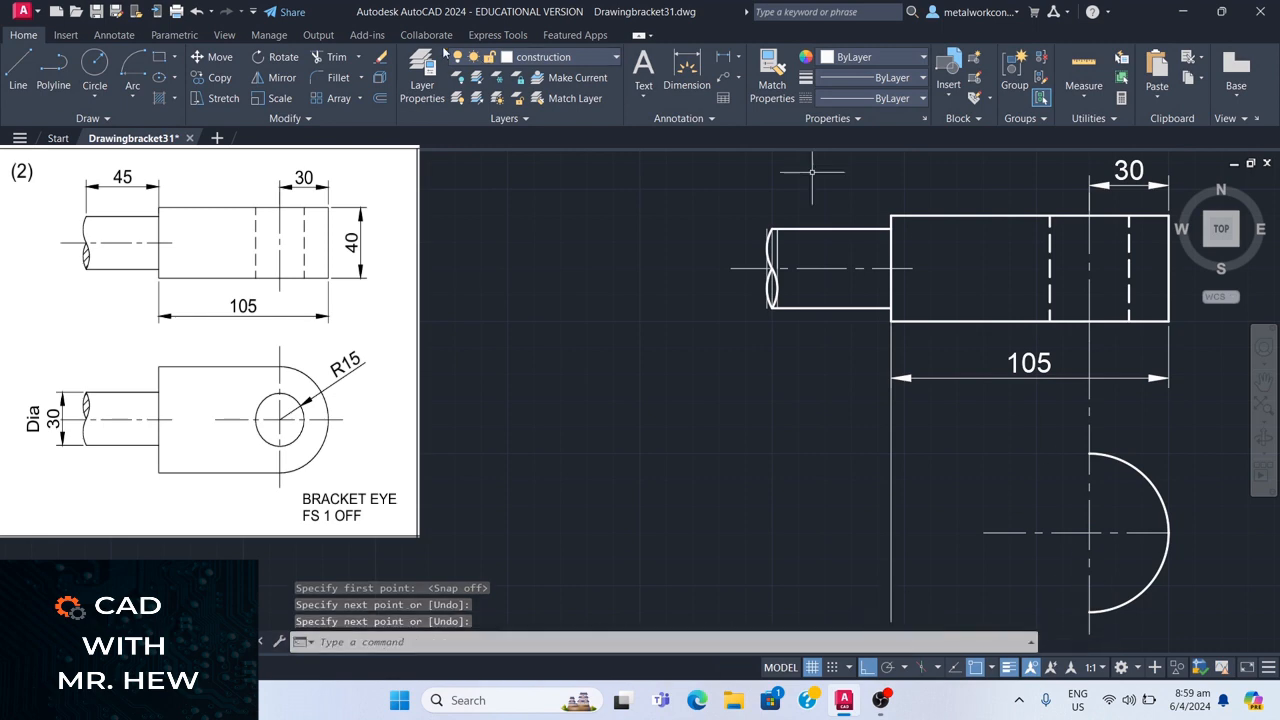
# - On the Outline layer, draw the lower view's body from the arc's upper end left to the construction line, 60 down, and right to the arc's lower end
pyautogui.click(575, 58)
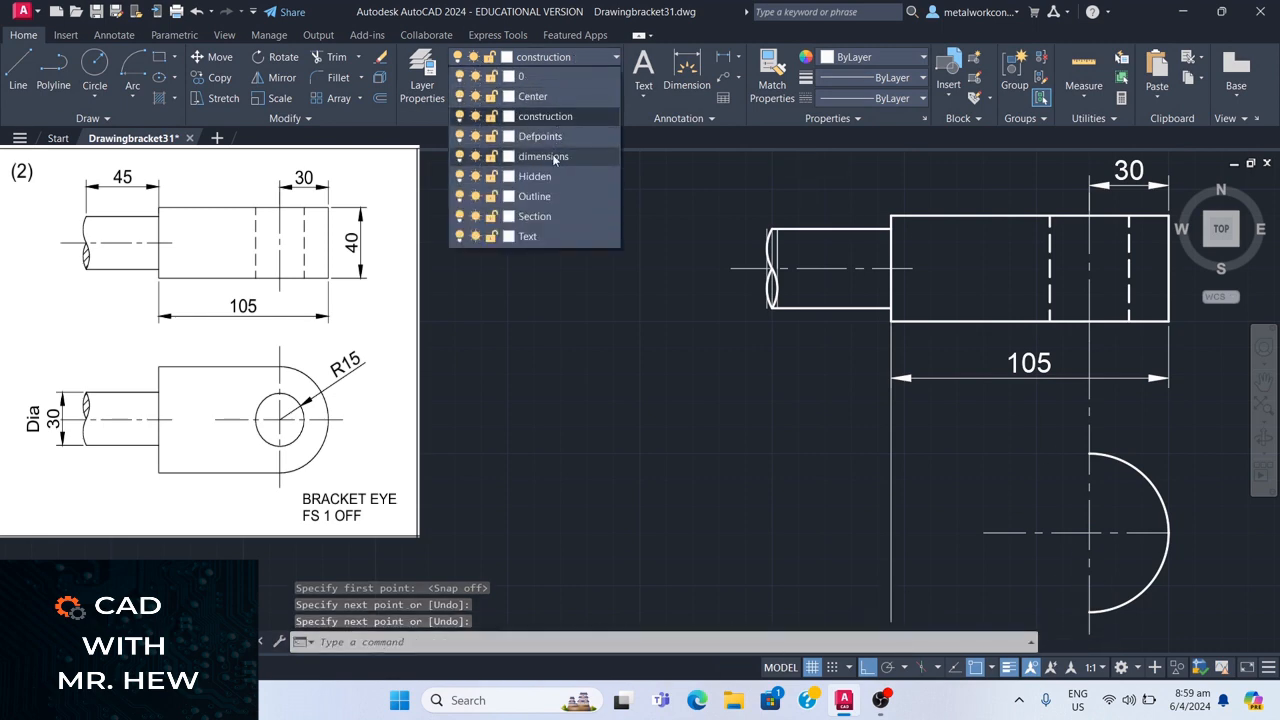
pyautogui.click(550, 200)
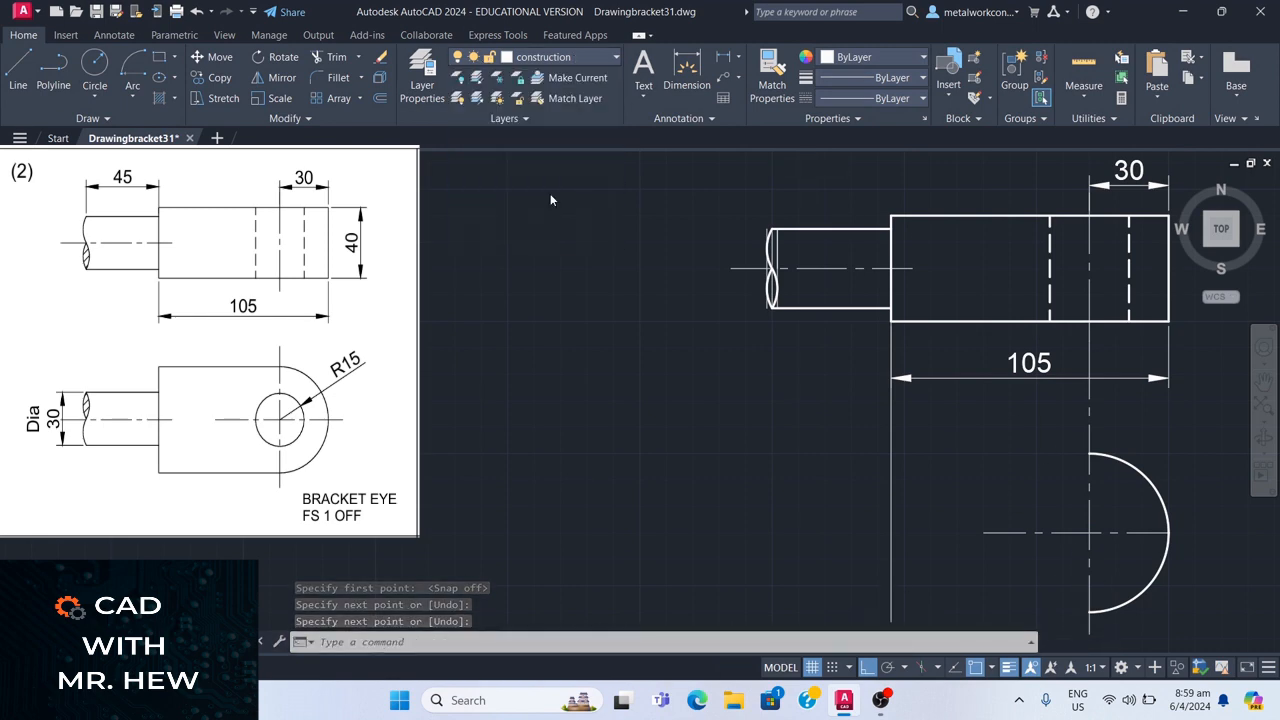
pyautogui.click(21, 71)
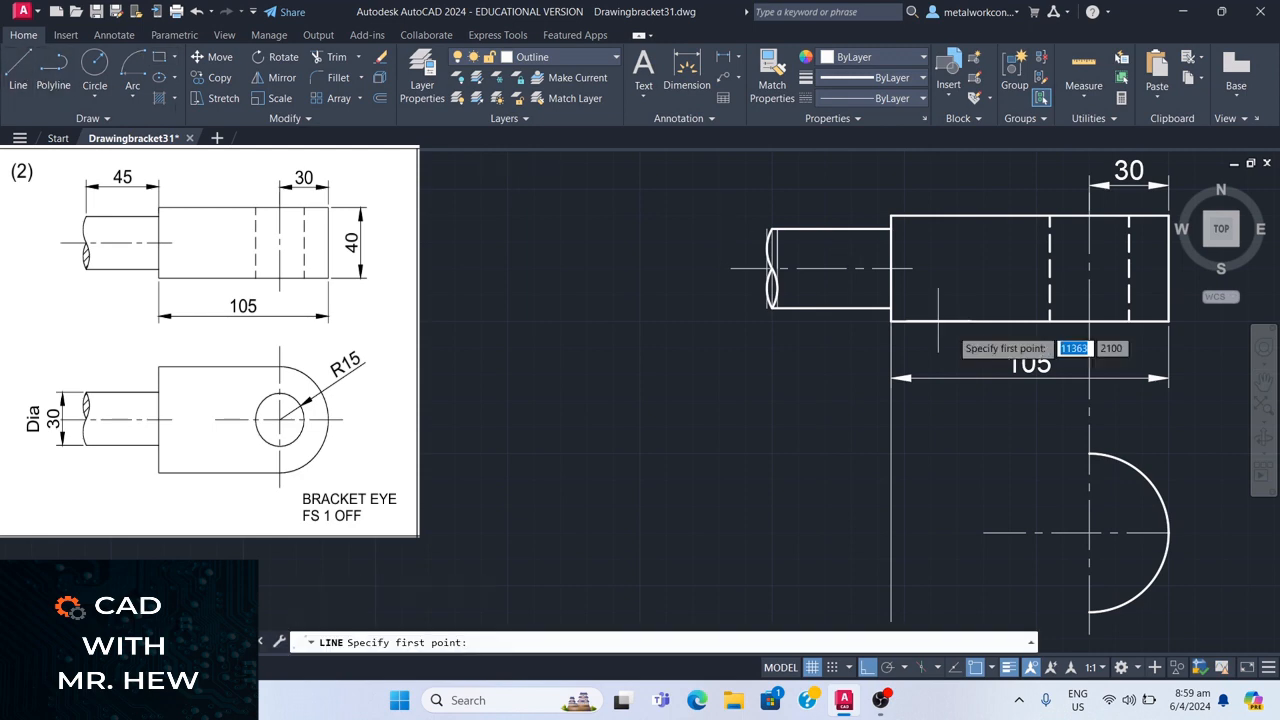
pyautogui.click(1090, 453)
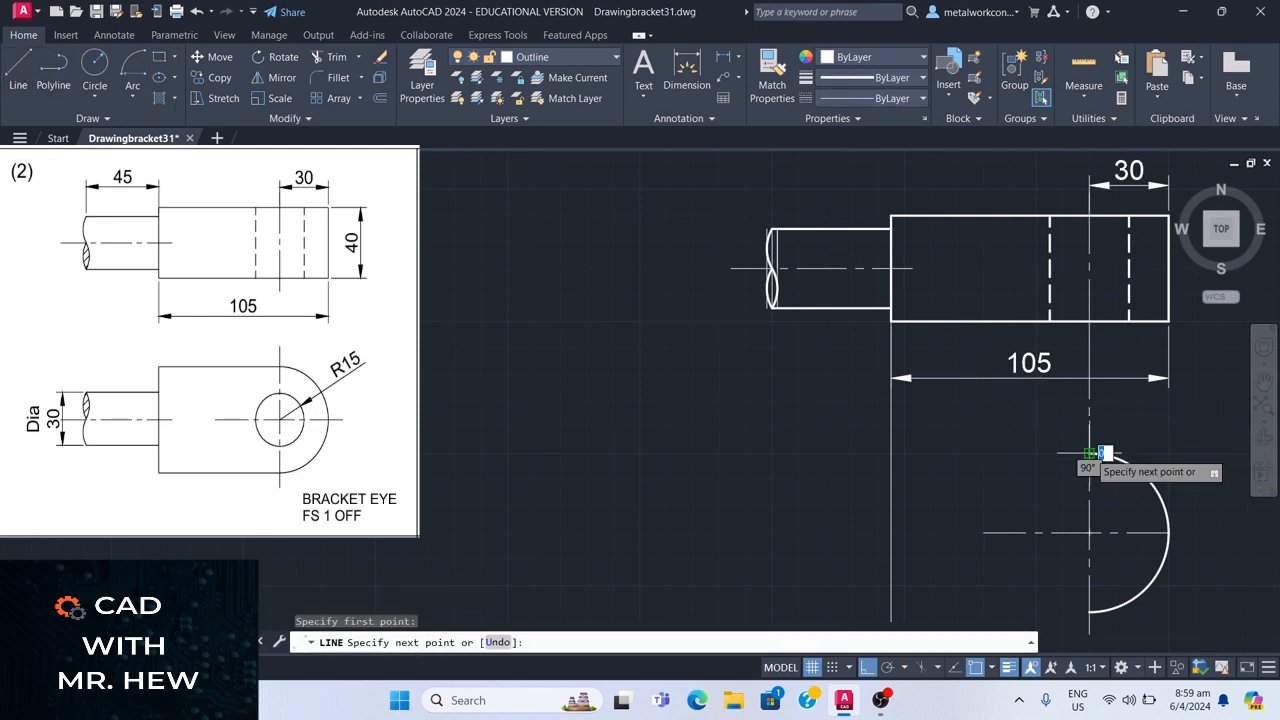
pyautogui.click(891, 453)
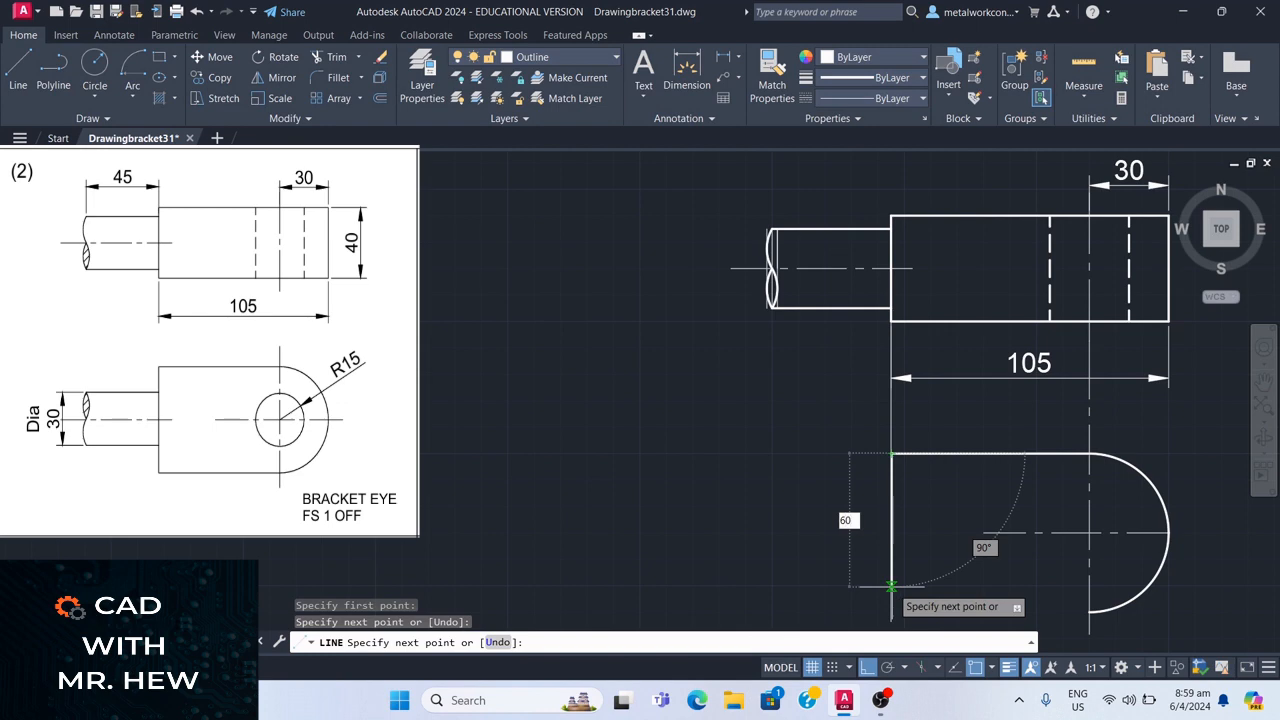
pyautogui.press('Return')
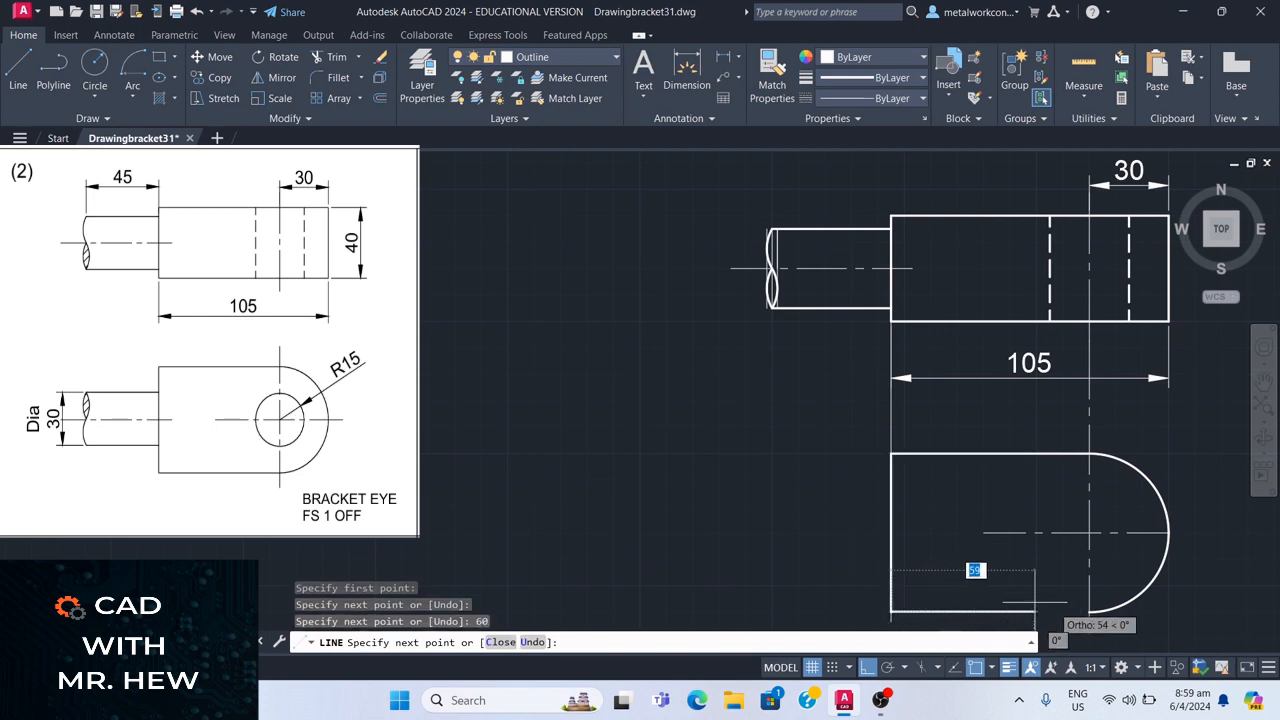
pyautogui.click(1089, 611)
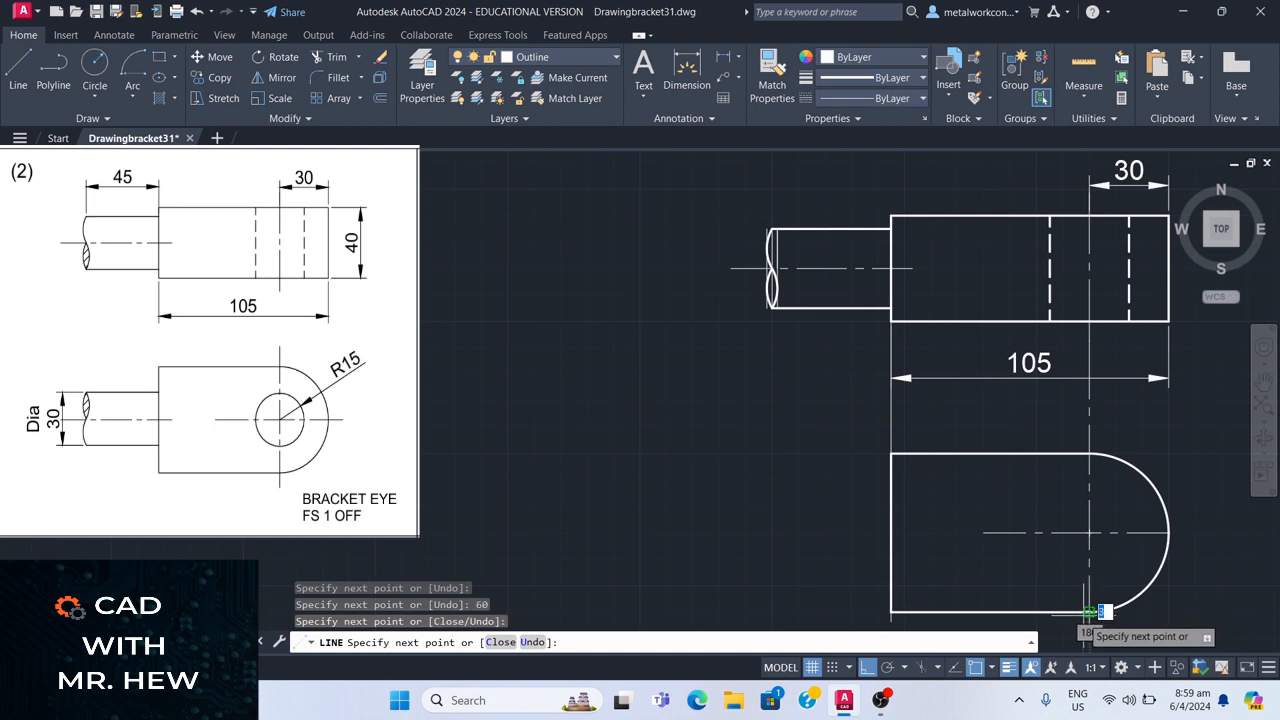
pyautogui.press('Return')
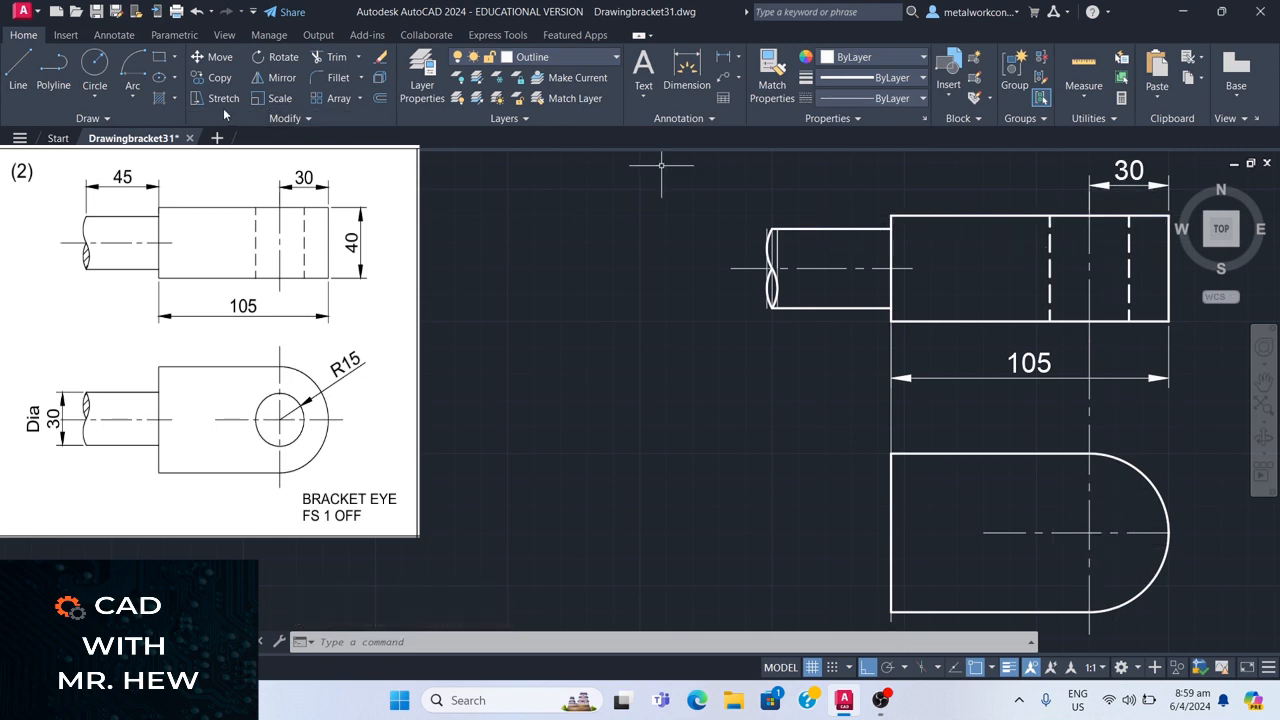
# - Draw the hole as a circle of diameter 30 centred on the intersection of the lower view's centre lines
pyautogui.click(93, 71)
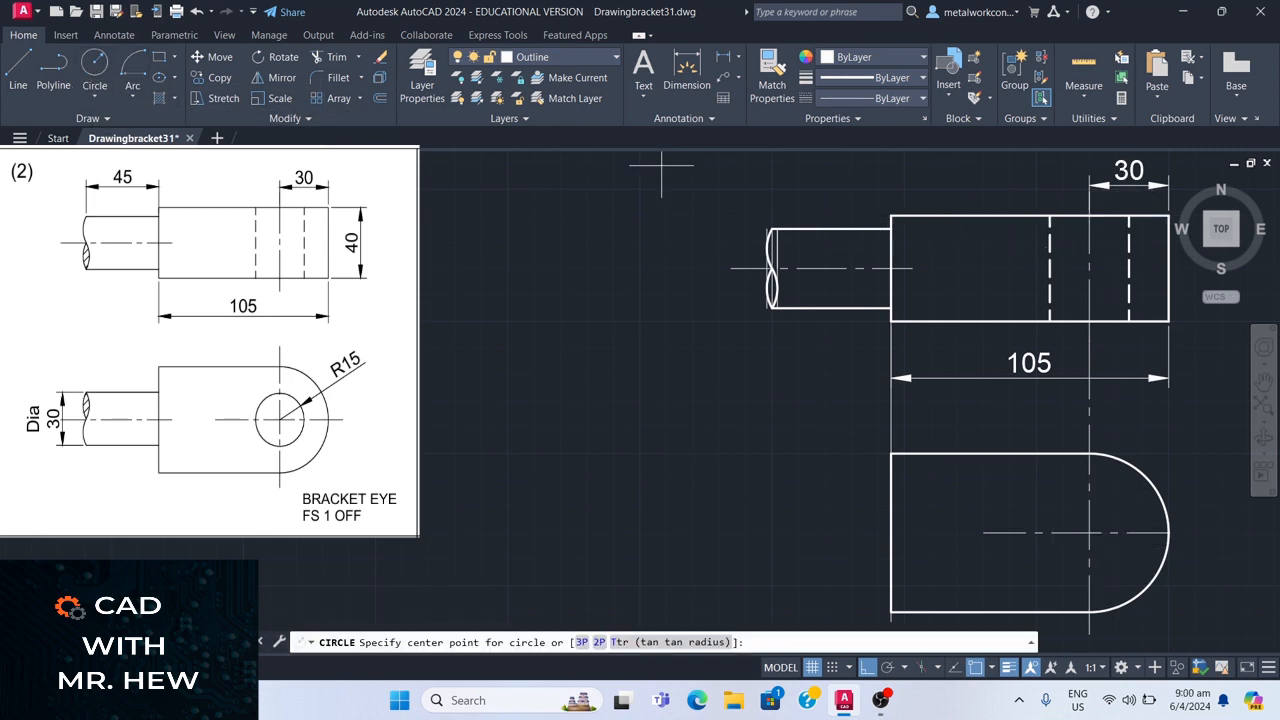
pyautogui.click(1089, 534)
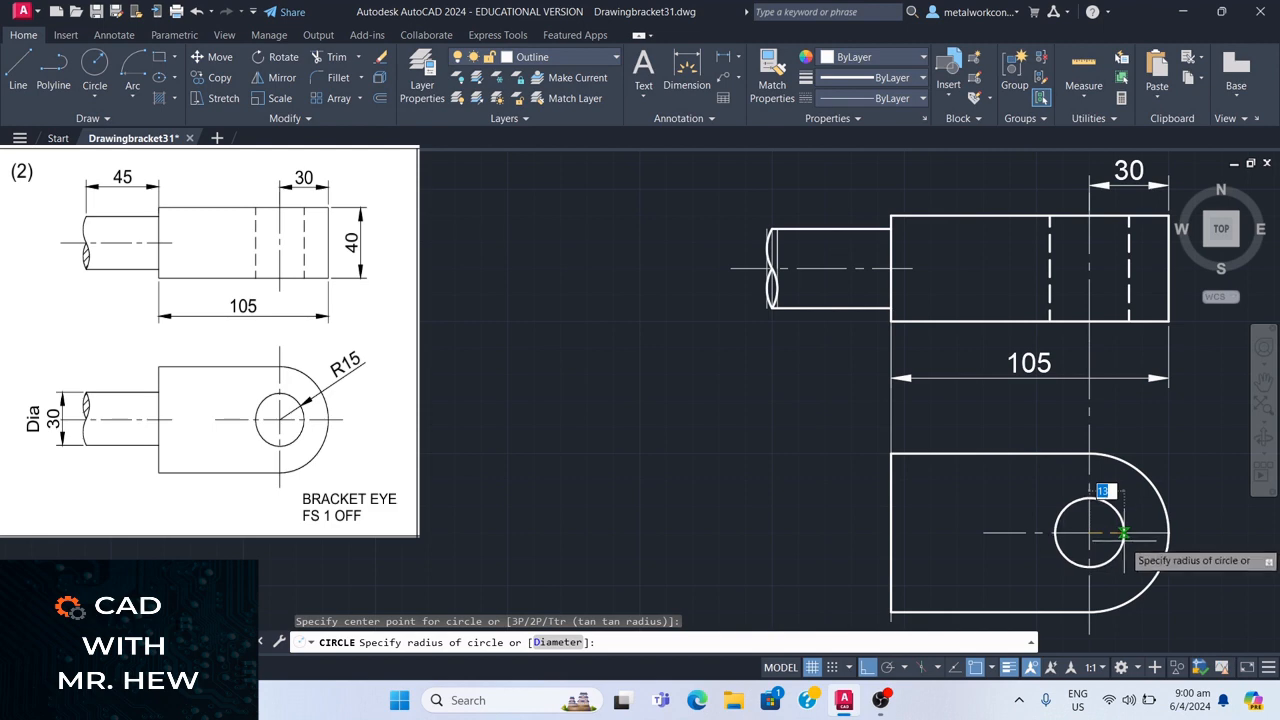
pyautogui.click(557, 643)
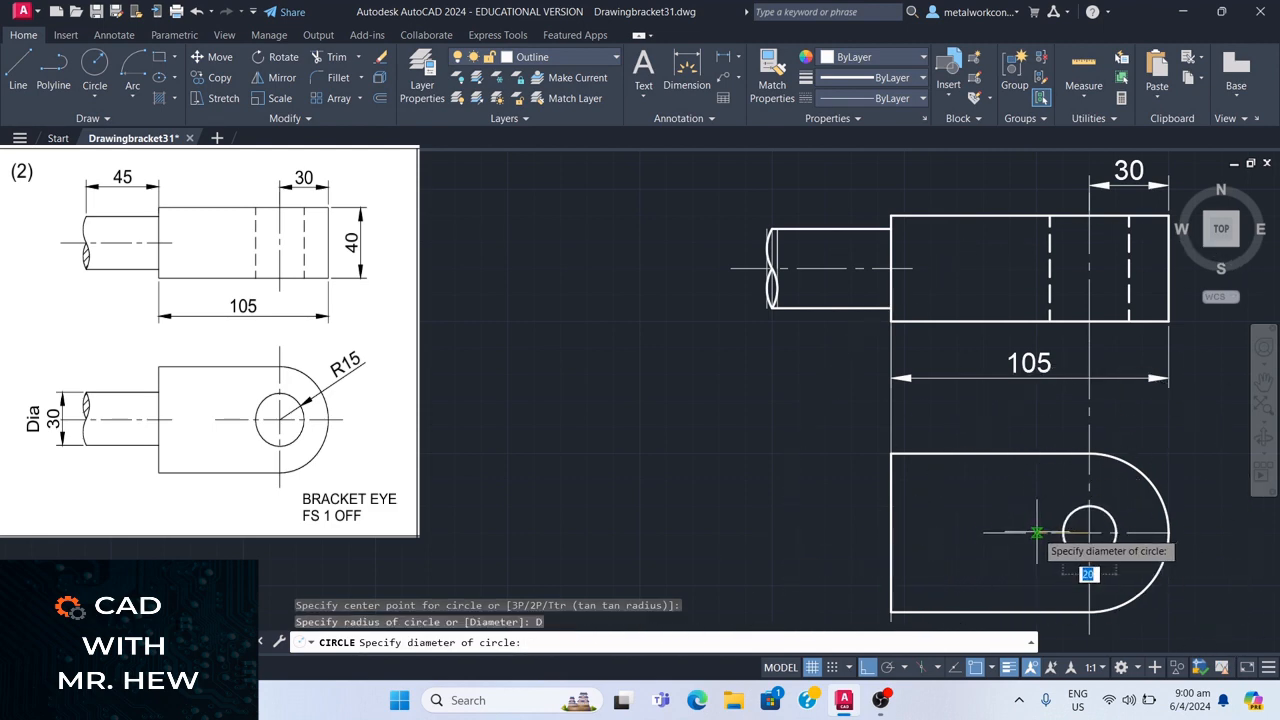
pyautogui.press('Return')
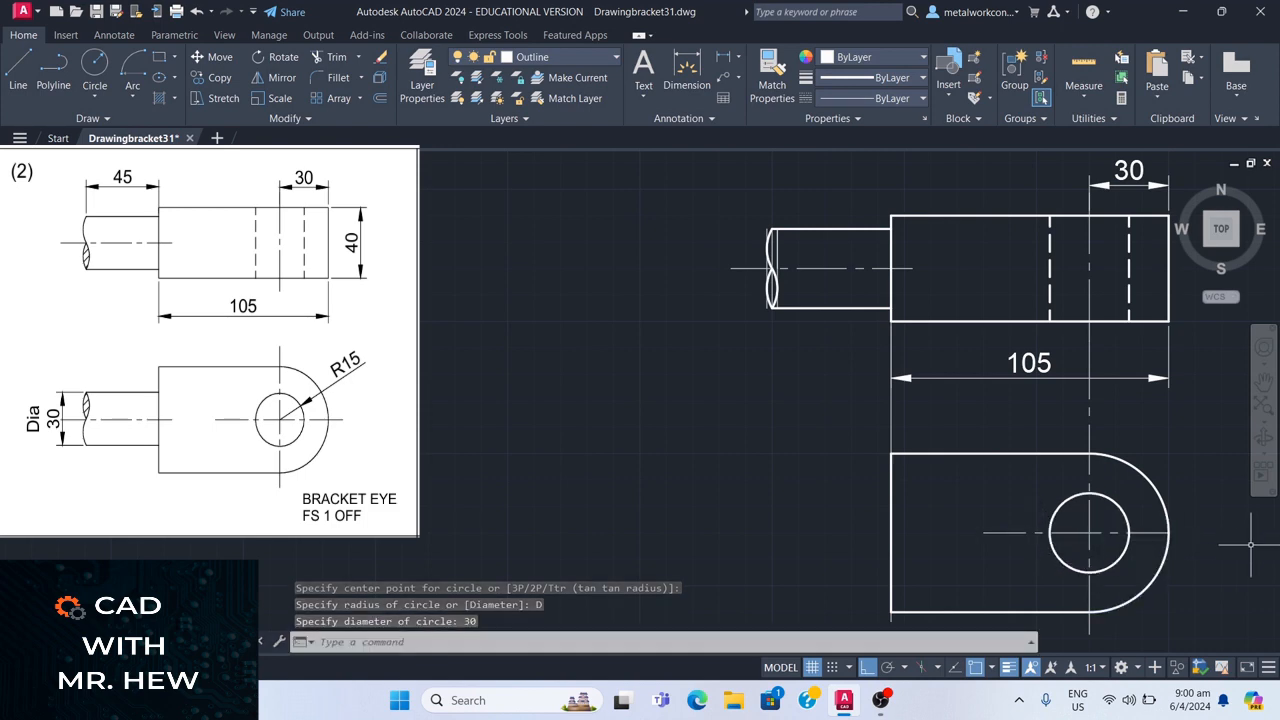
# - Extend the lower view's horizontal centre line past the rounded end and shorten the vertical centre line's upper end to just above the body
pyautogui.click(1160, 532)
pyautogui.click(1169, 532)
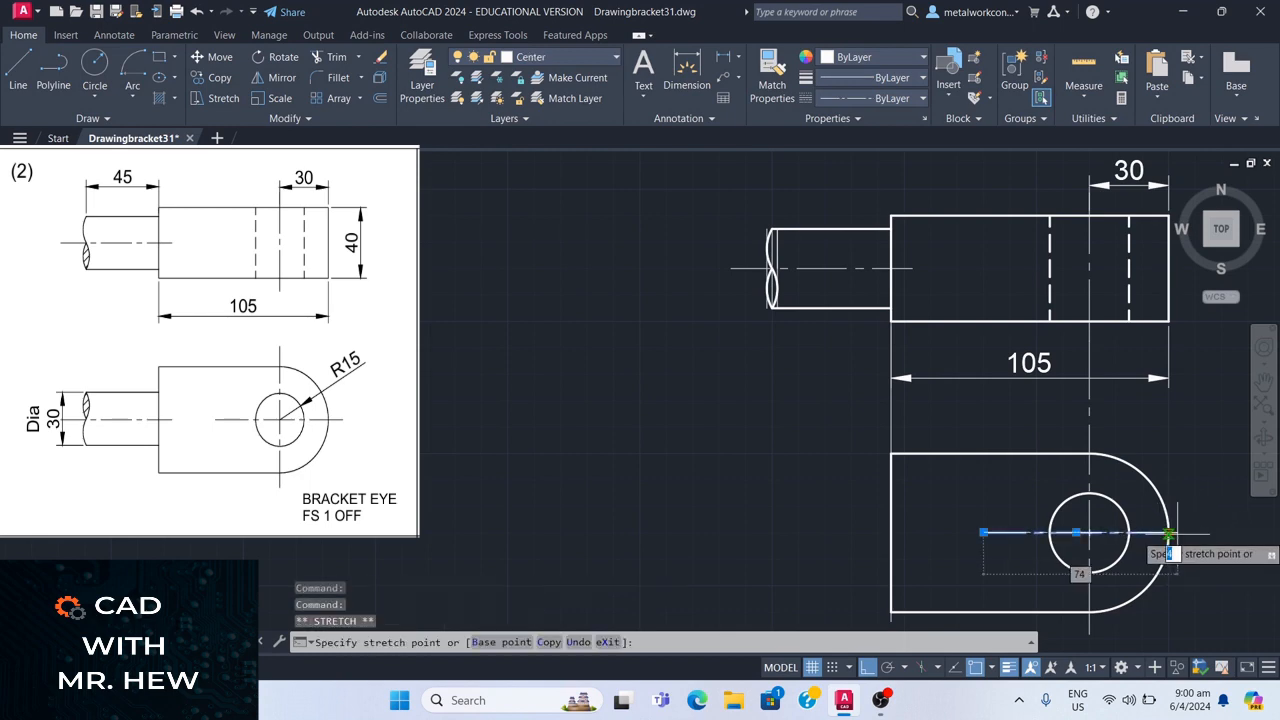
pyautogui.click(1193, 536)
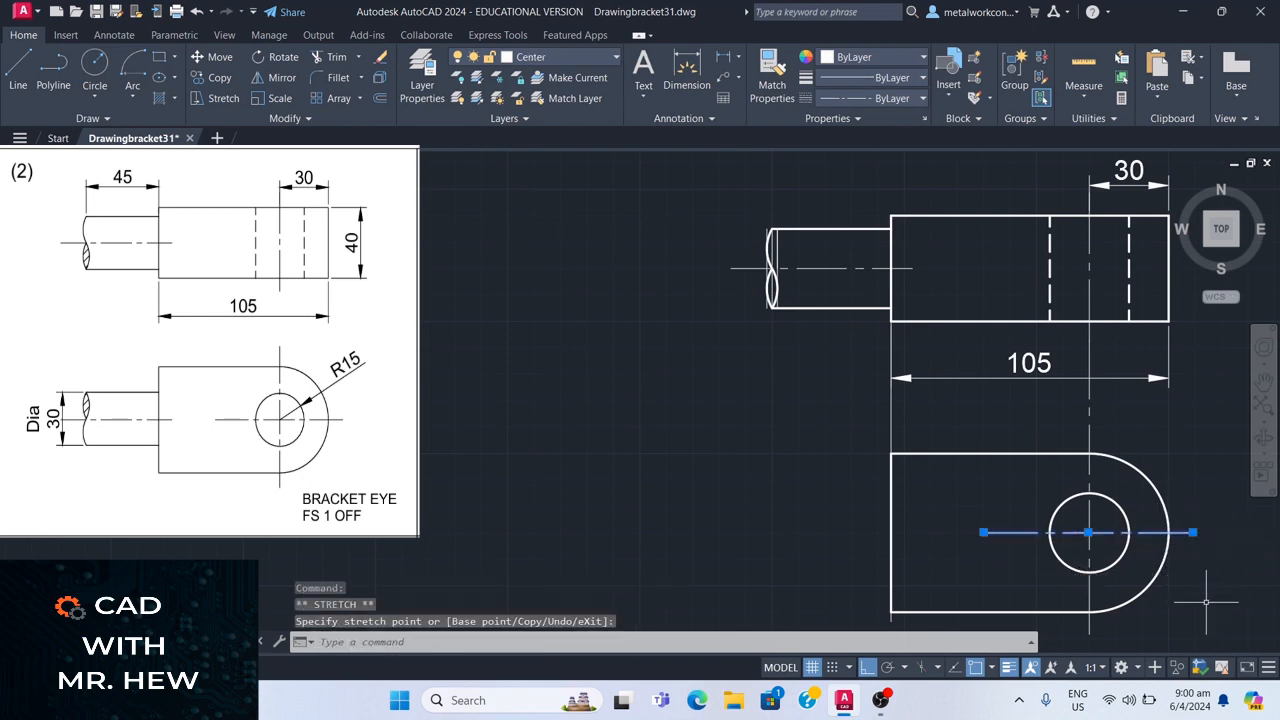
pyautogui.click(1090, 415)
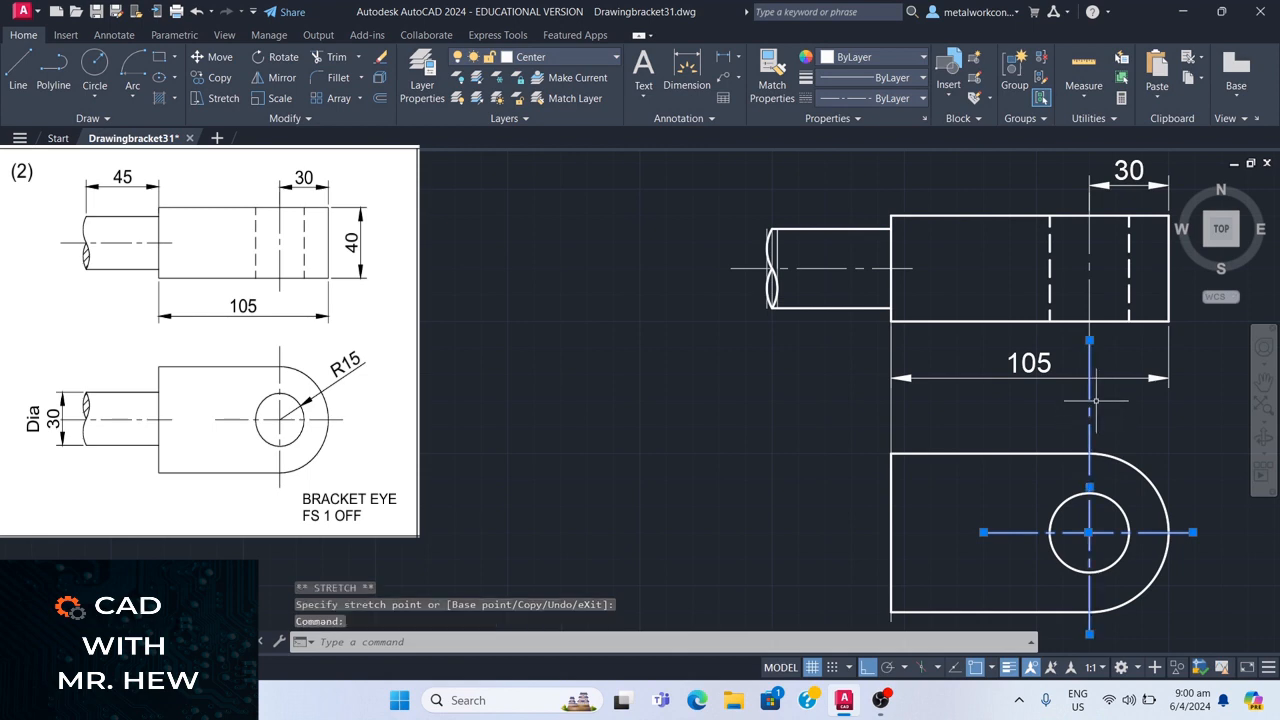
pyautogui.click(1090, 340)
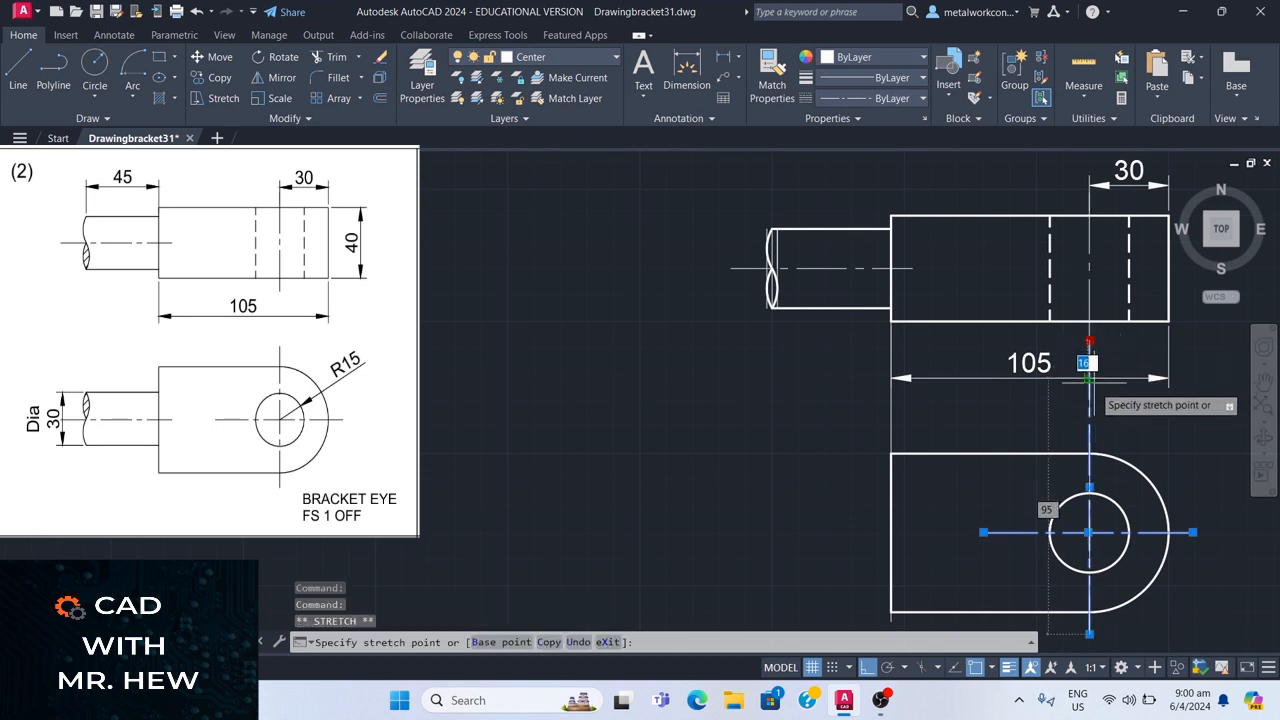
pyautogui.click(1090, 423)
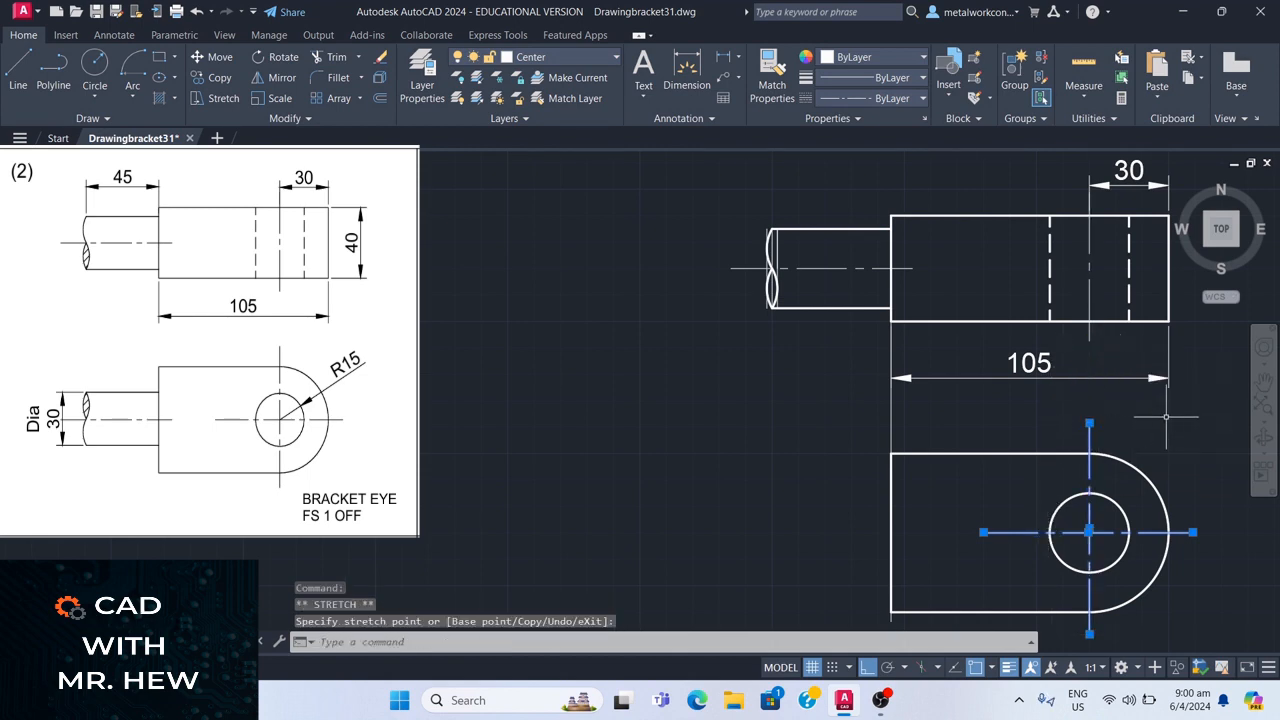
pyautogui.press('Escape')
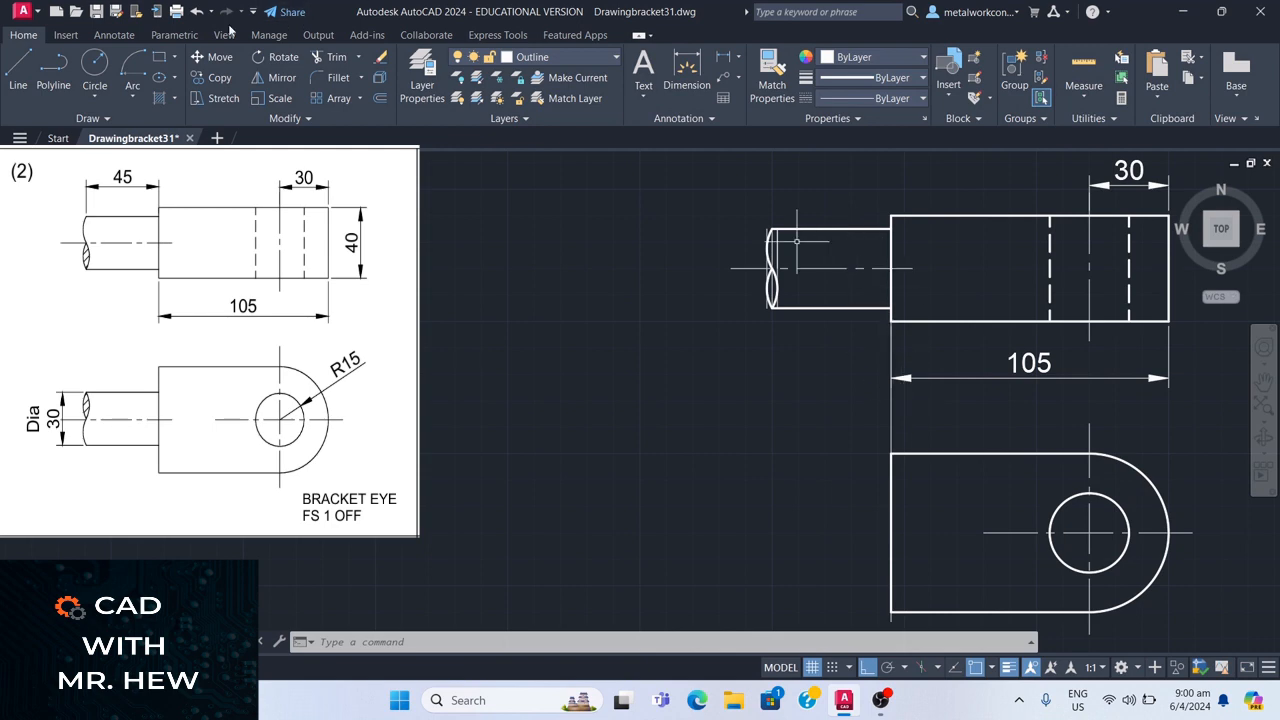
# - Undo the switch to the Outline layer and draw a vertical construction line from the upper view's centre-line intersection to the lower view's hole centre
pyautogui.click(195, 14)
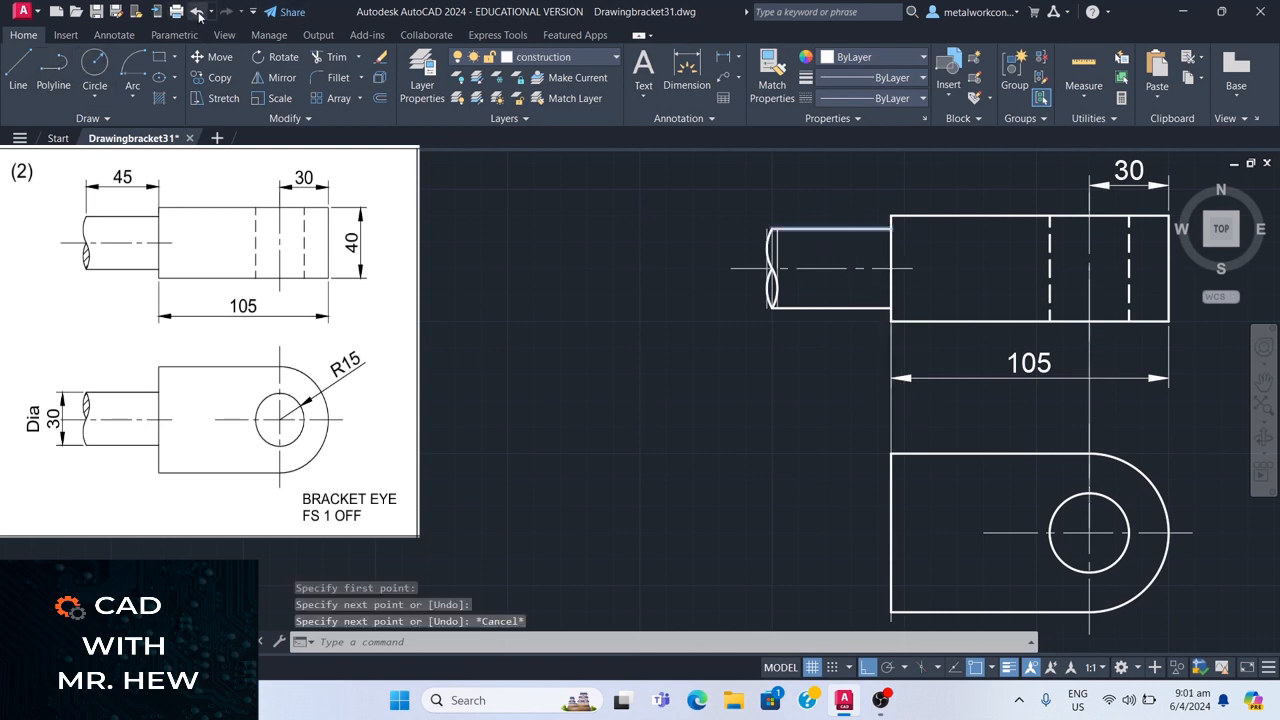
pyautogui.click(17, 72)
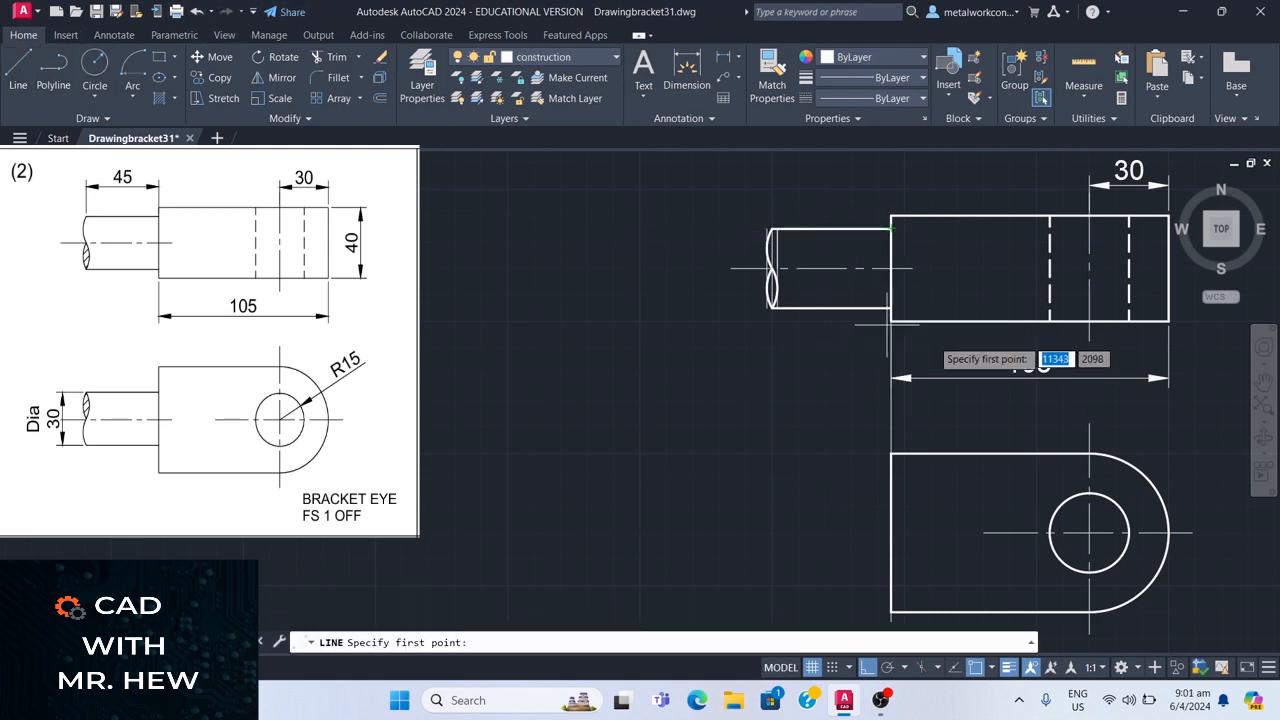
pyautogui.click(1090, 284)
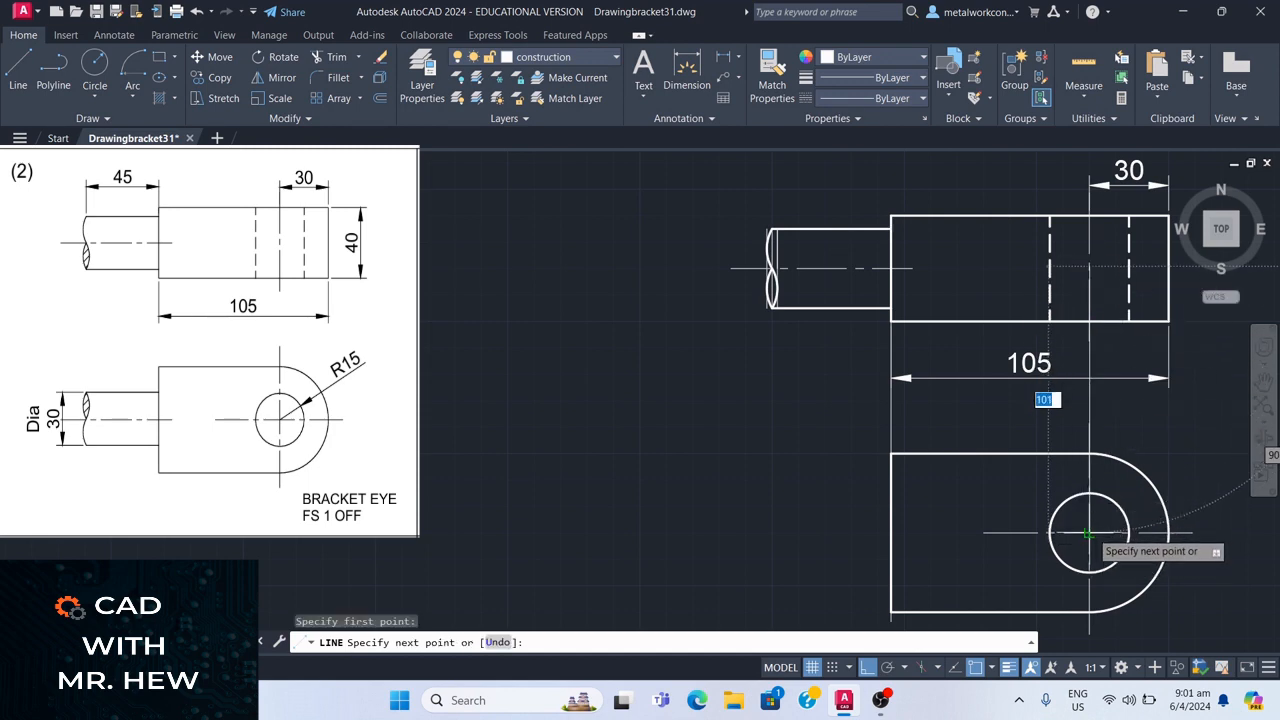
pyautogui.click(1089, 533)
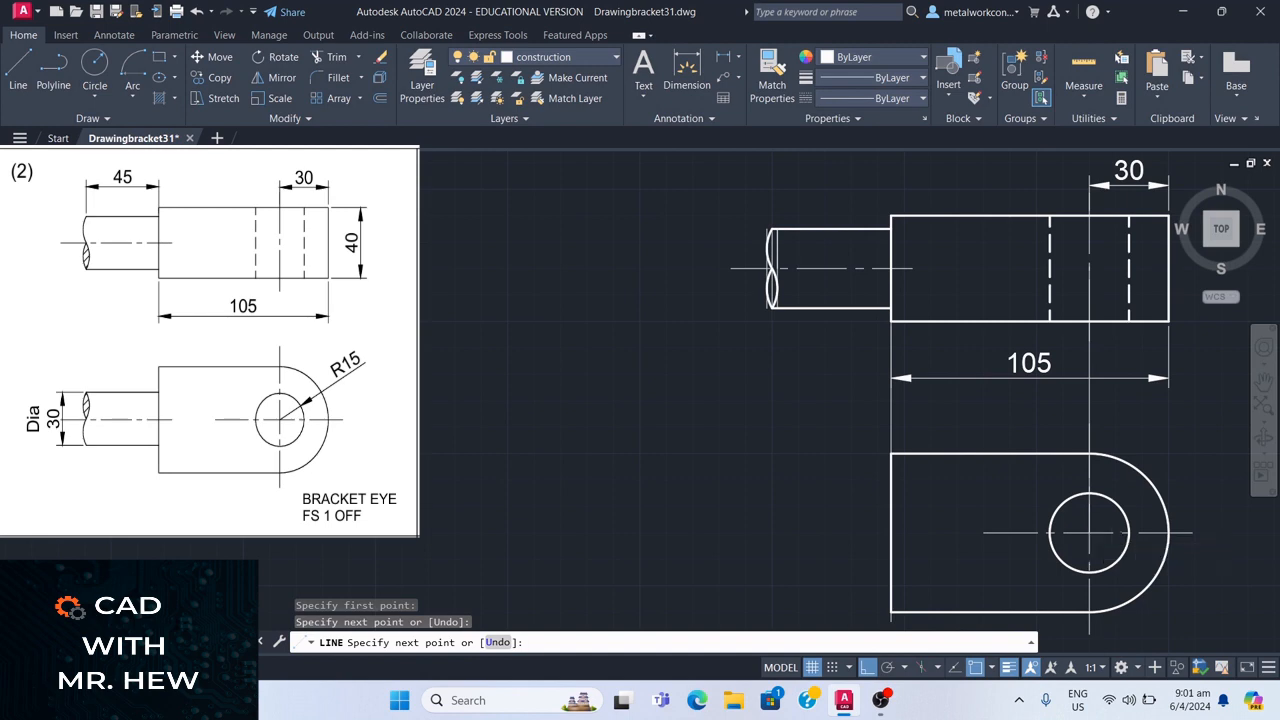
pyautogui.press('Return')
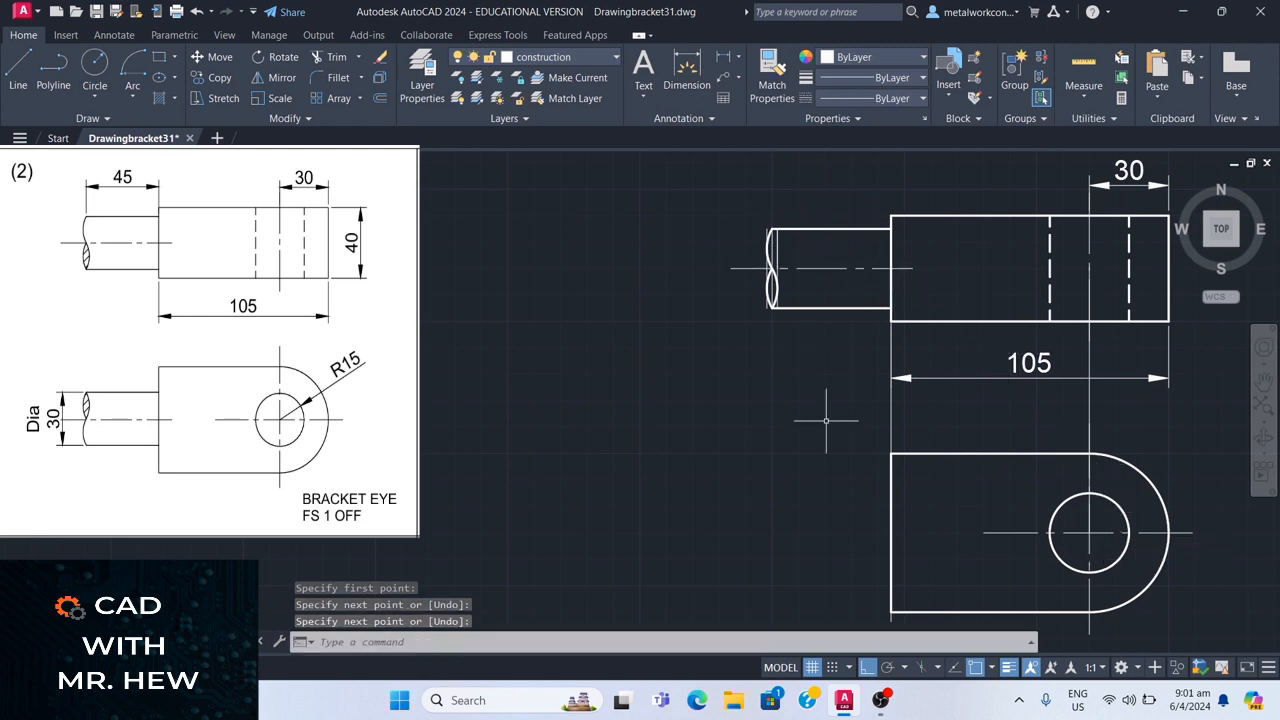
# - Mirror the upper view's shaft edges and break curves into the lower view about a horizontal line through the construction line's midpoint, keeping the originals
pyautogui.click(272, 78)
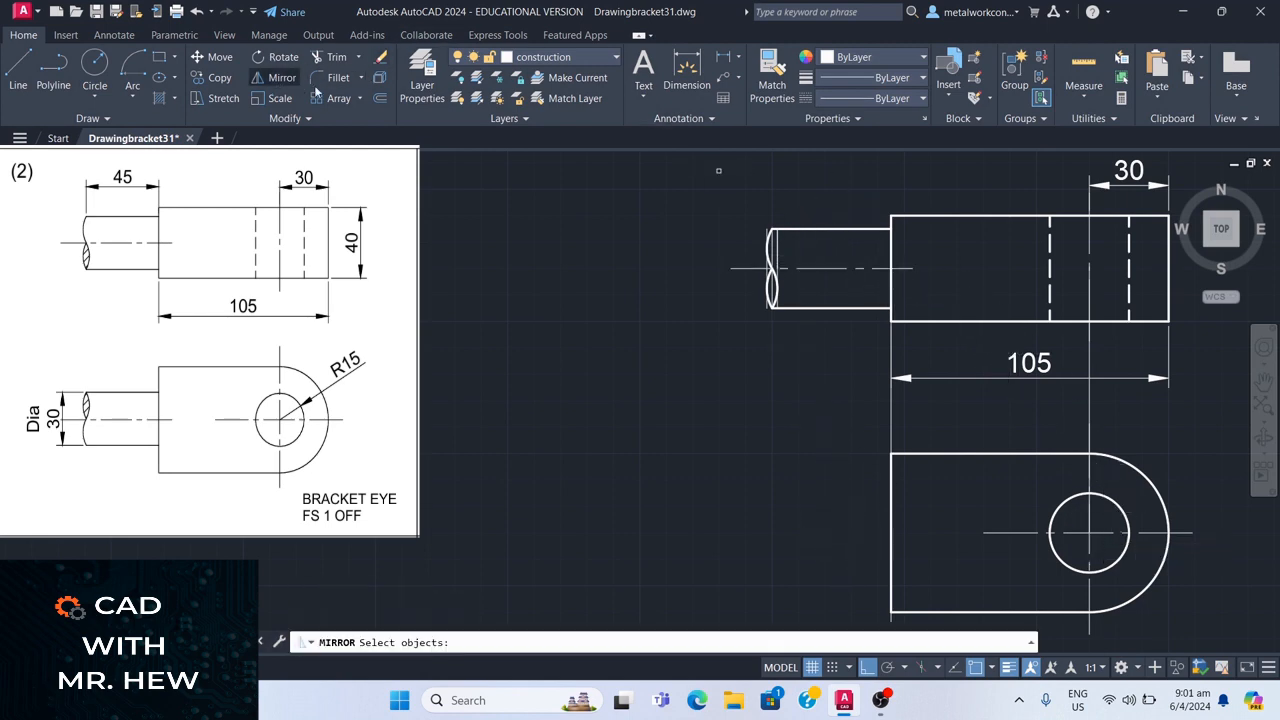
pyautogui.click(818, 229)
pyautogui.click(833, 307)
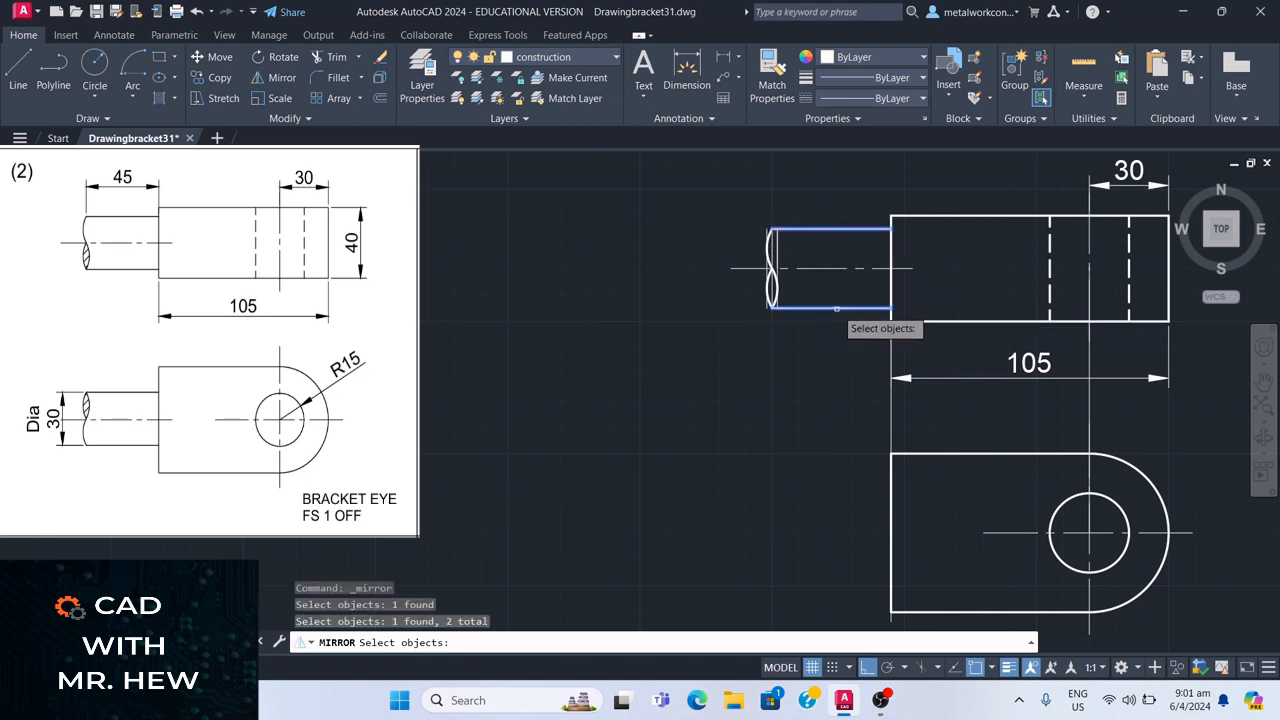
pyautogui.click(770, 292)
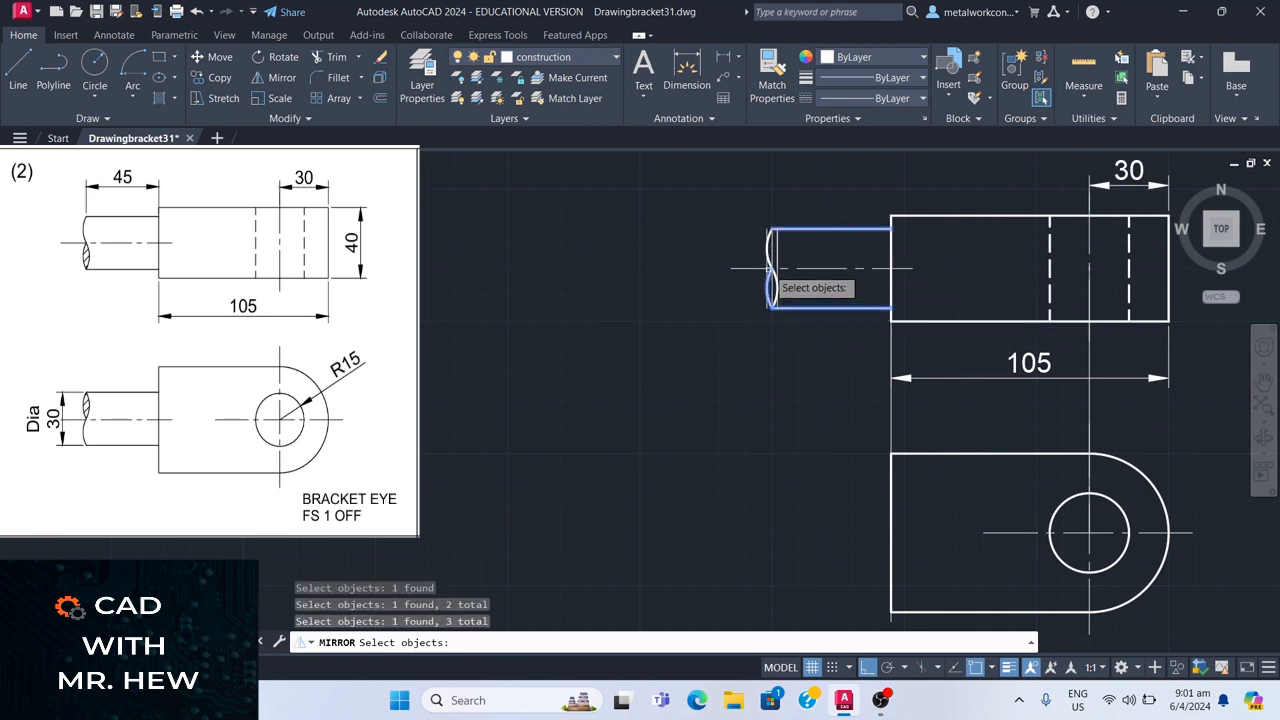
pyautogui.click(770, 258)
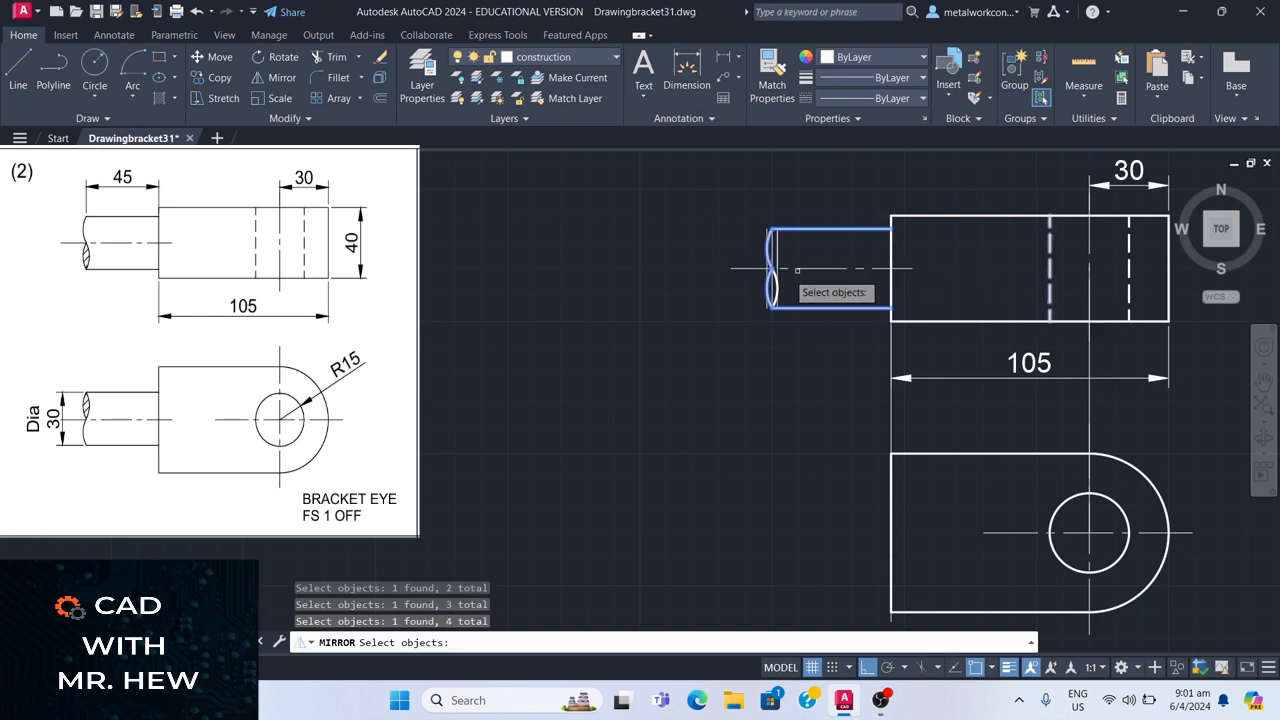
pyautogui.click(771, 281)
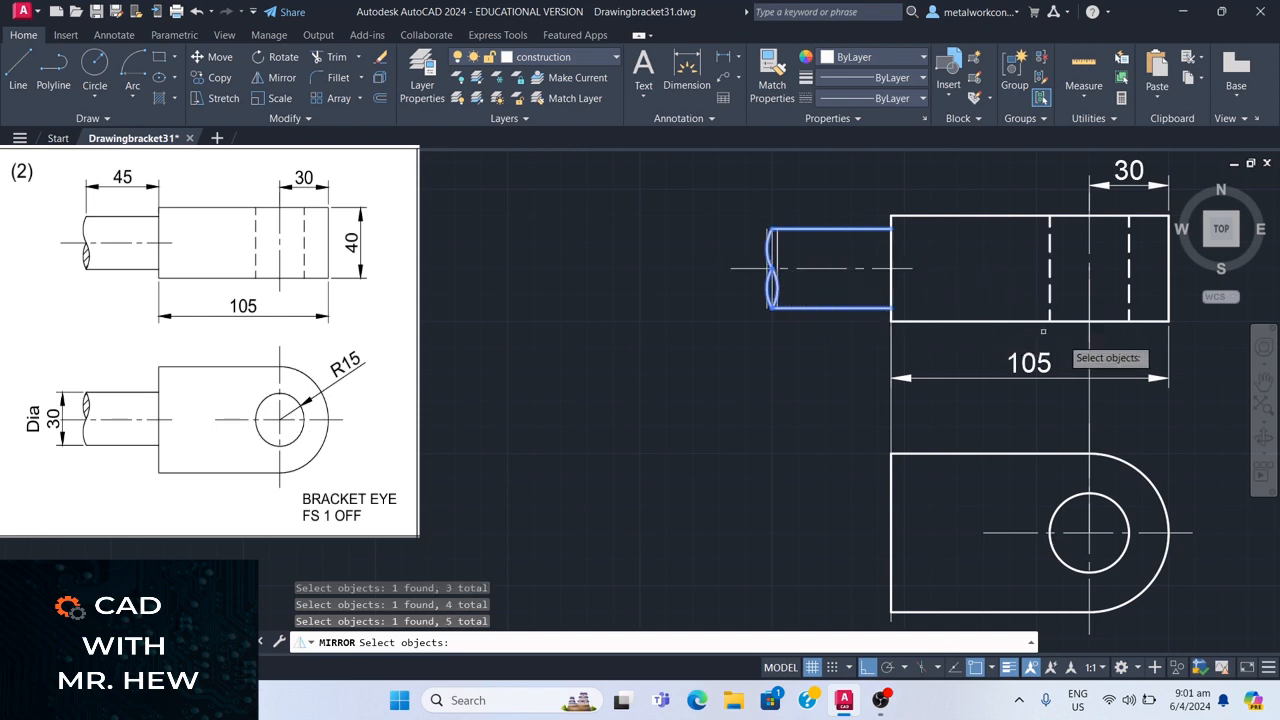
pyautogui.press('Return')
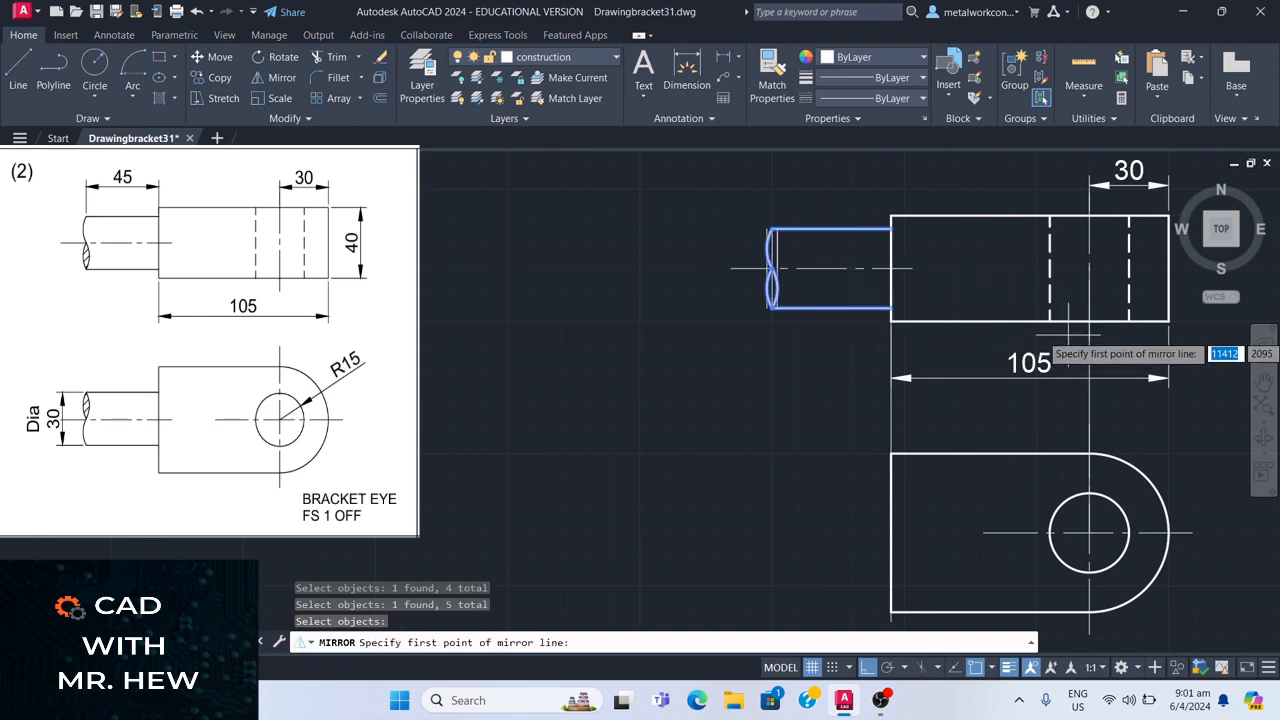
pyautogui.click(1089, 399)
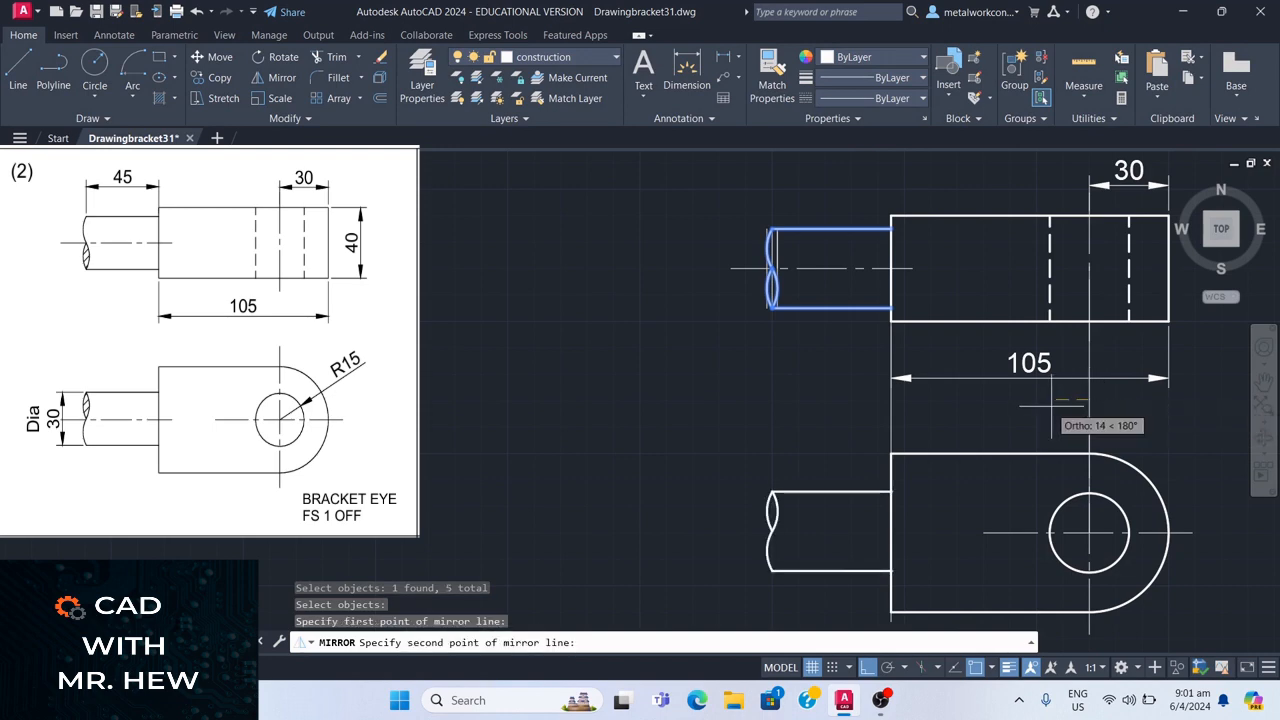
pyautogui.click(889, 400)
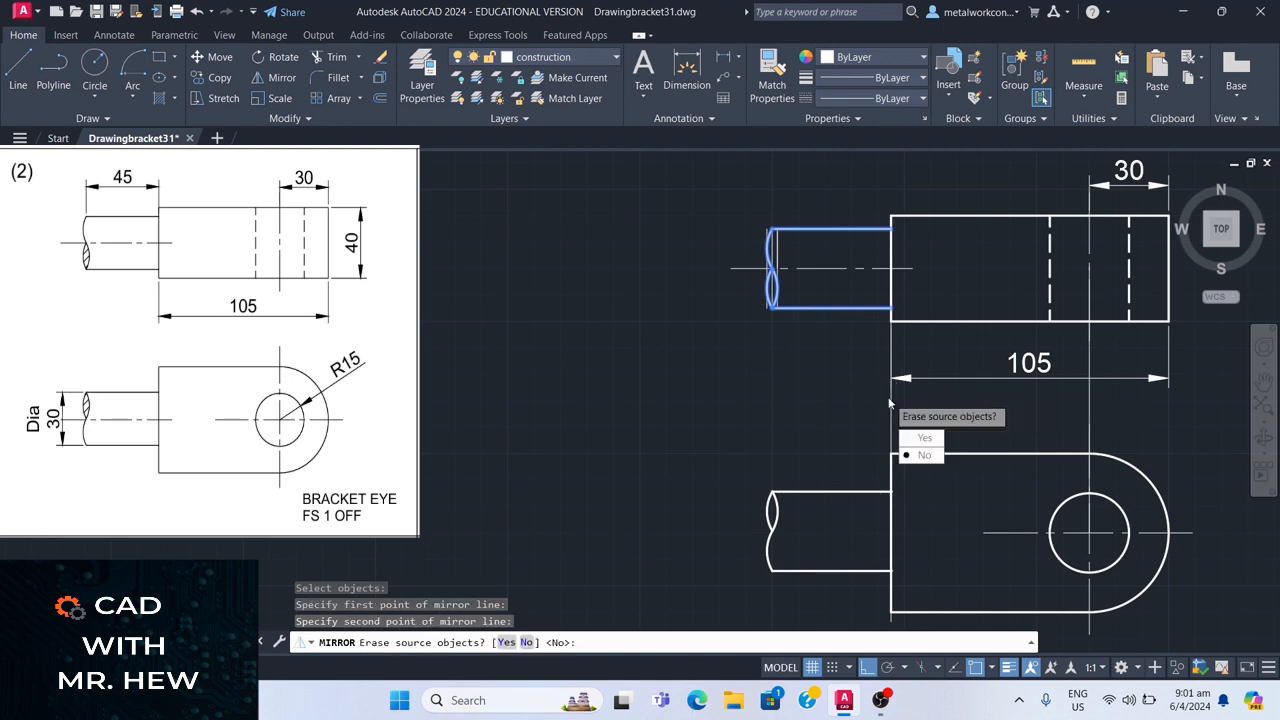
pyautogui.press('Return')
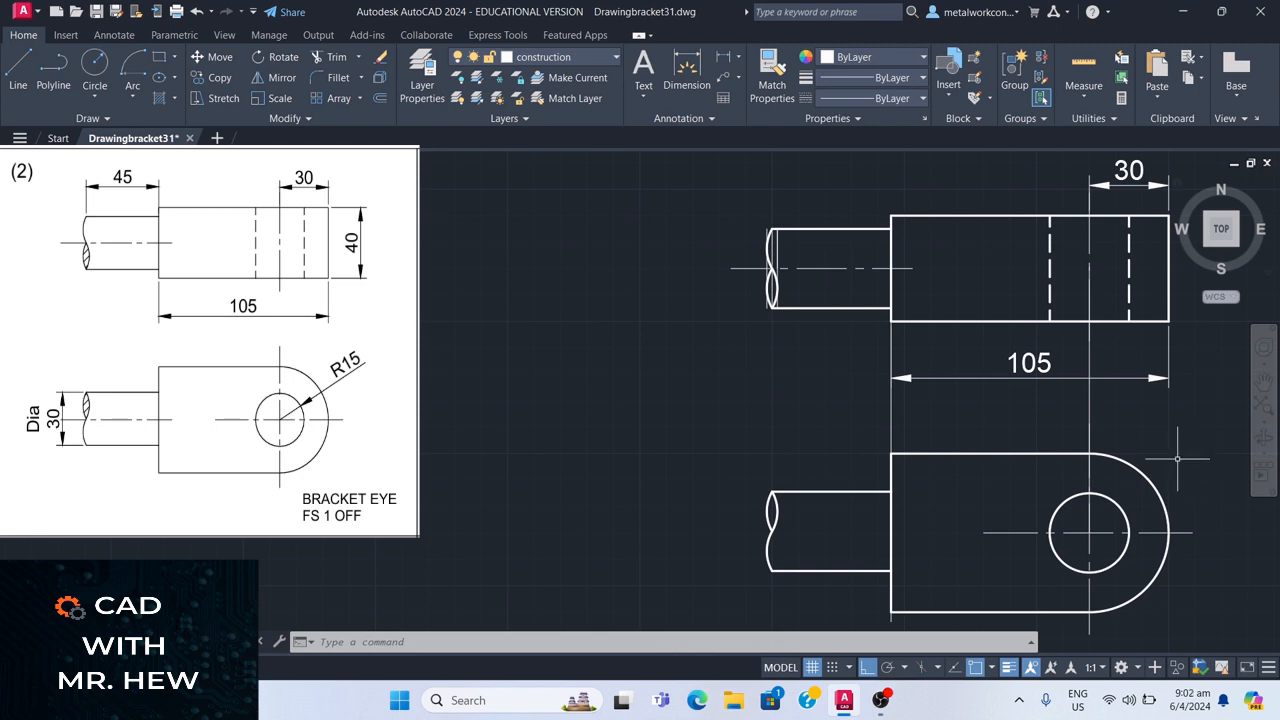
# - On the Text layer with snap on, start single-line text below the lower view with height 6 and rotation 0
pyautogui.scroll(-2, 1176, 458)
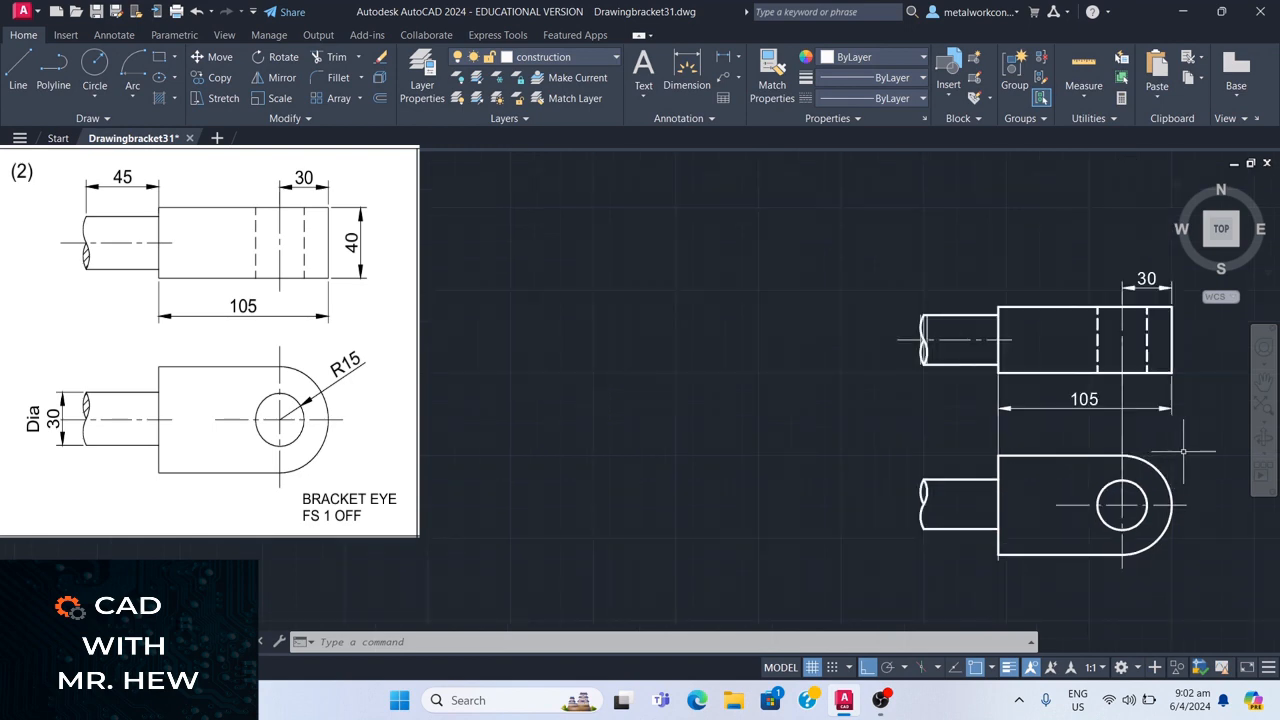
pyautogui.click(1263, 380)
pyautogui.moveTo(1180, 438)
pyautogui.mouseDown()
pyautogui.moveTo(1179, 387)
pyautogui.moveTo(1158, 349)
pyautogui.mouseUp()
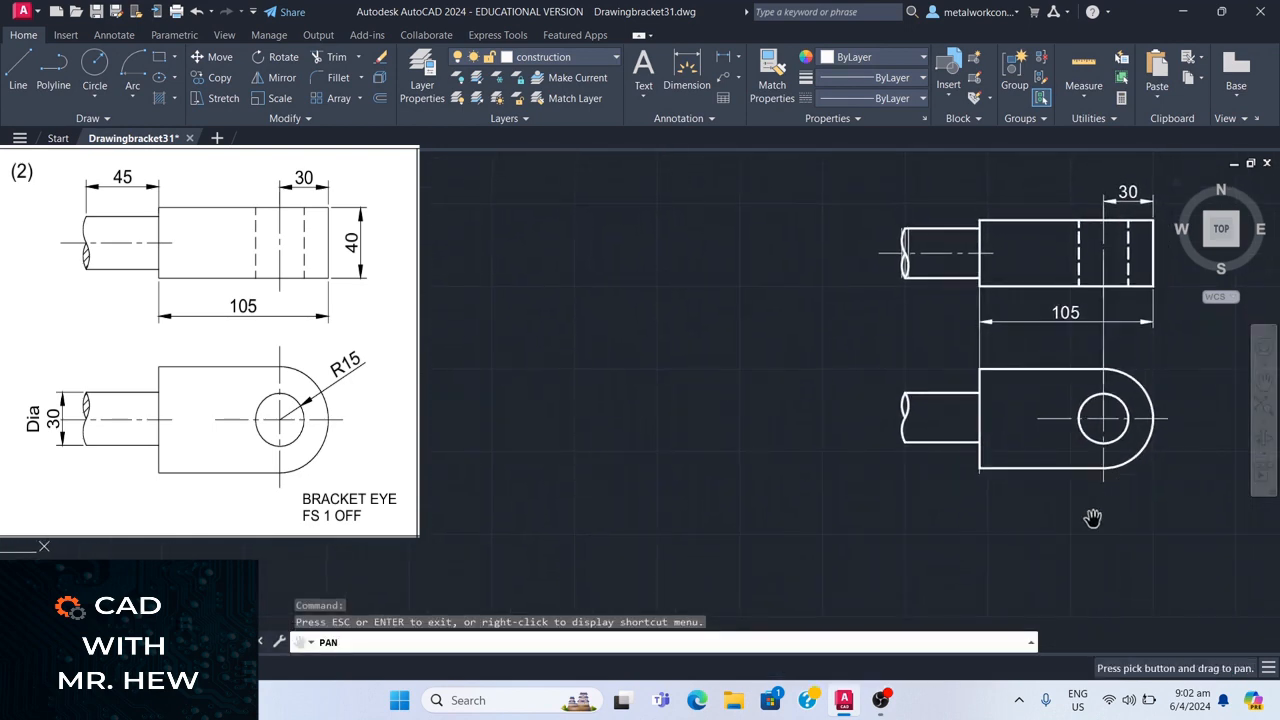
pyautogui.press('Escape')
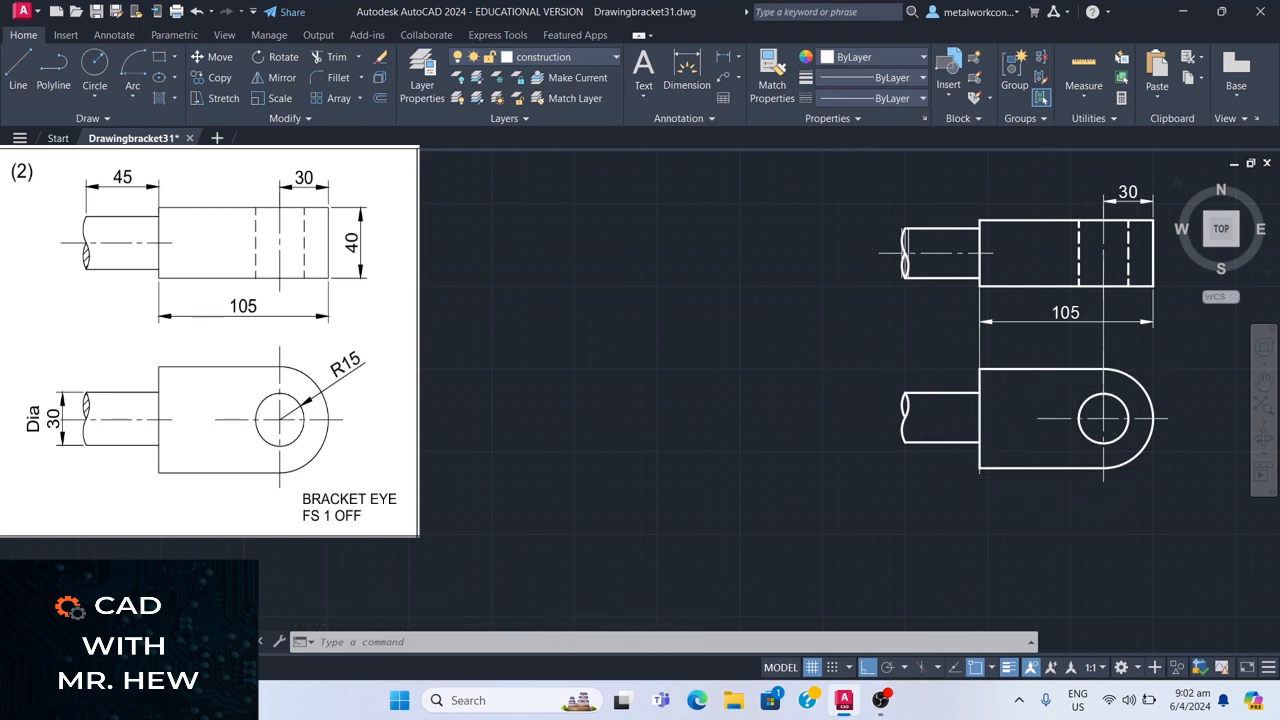
pyautogui.click(578, 58)
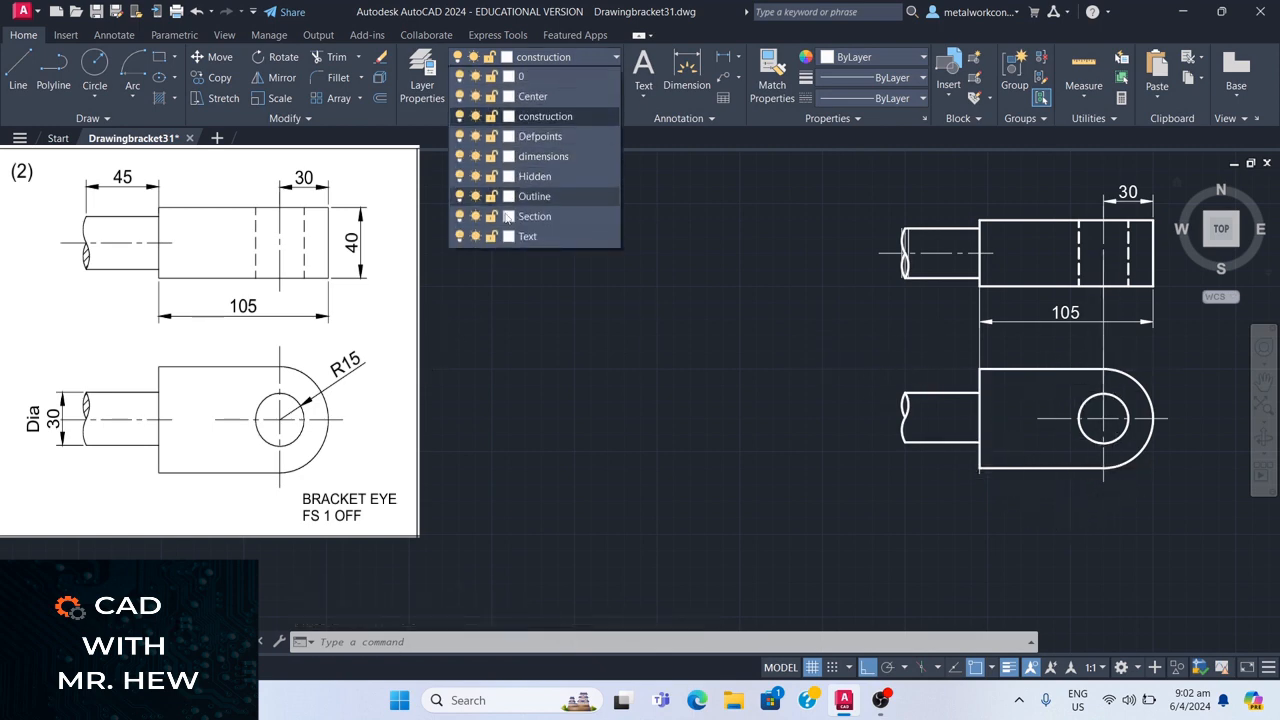
pyautogui.click(533, 238)
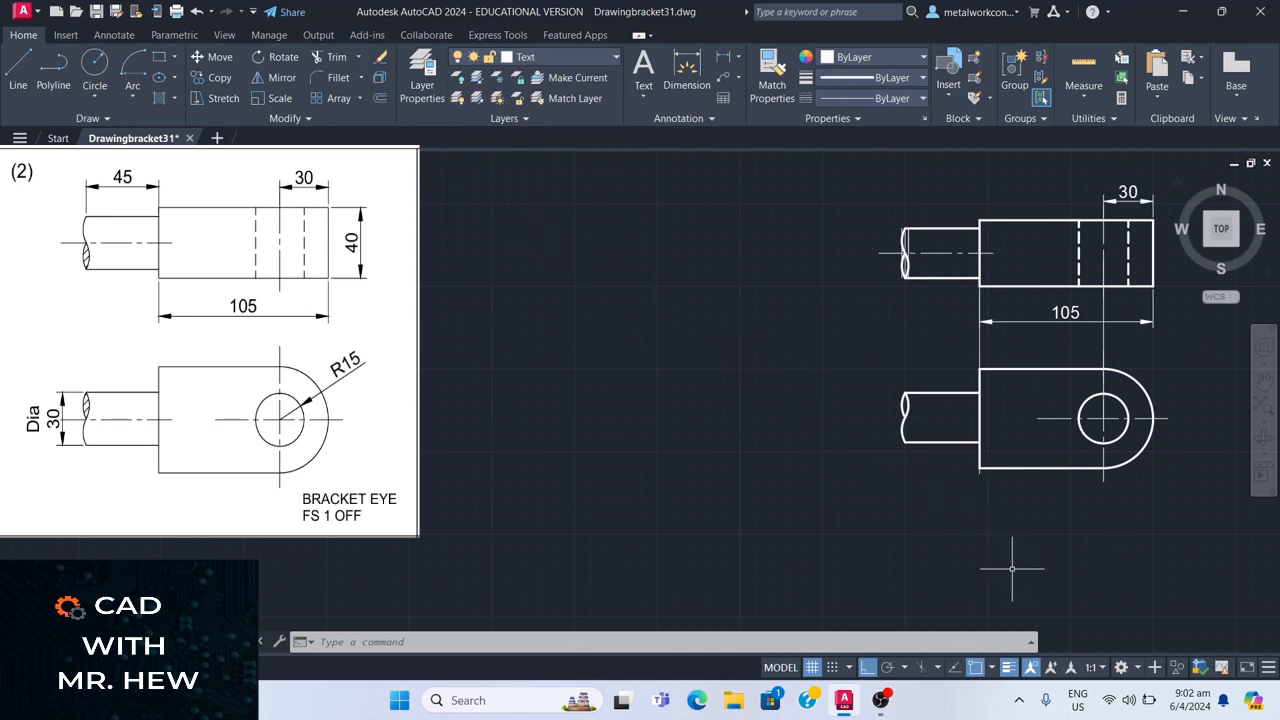
pyautogui.press('Return')
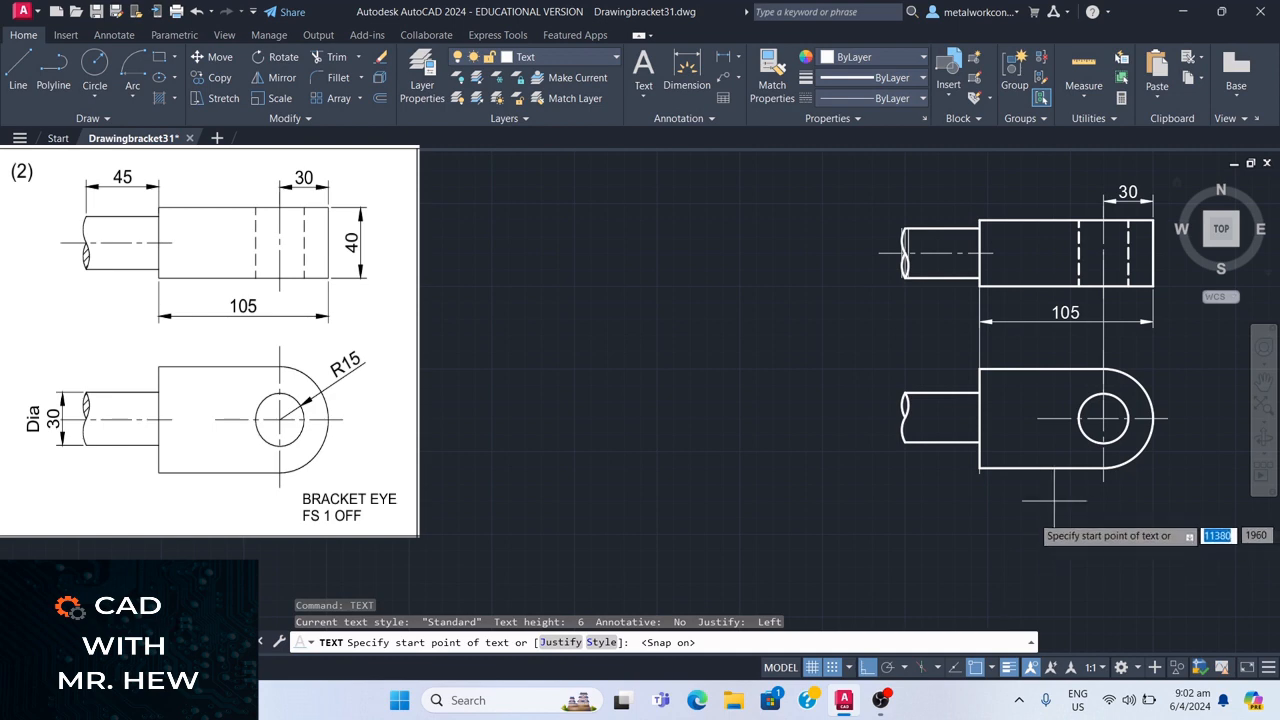
pyautogui.click(1020, 549)
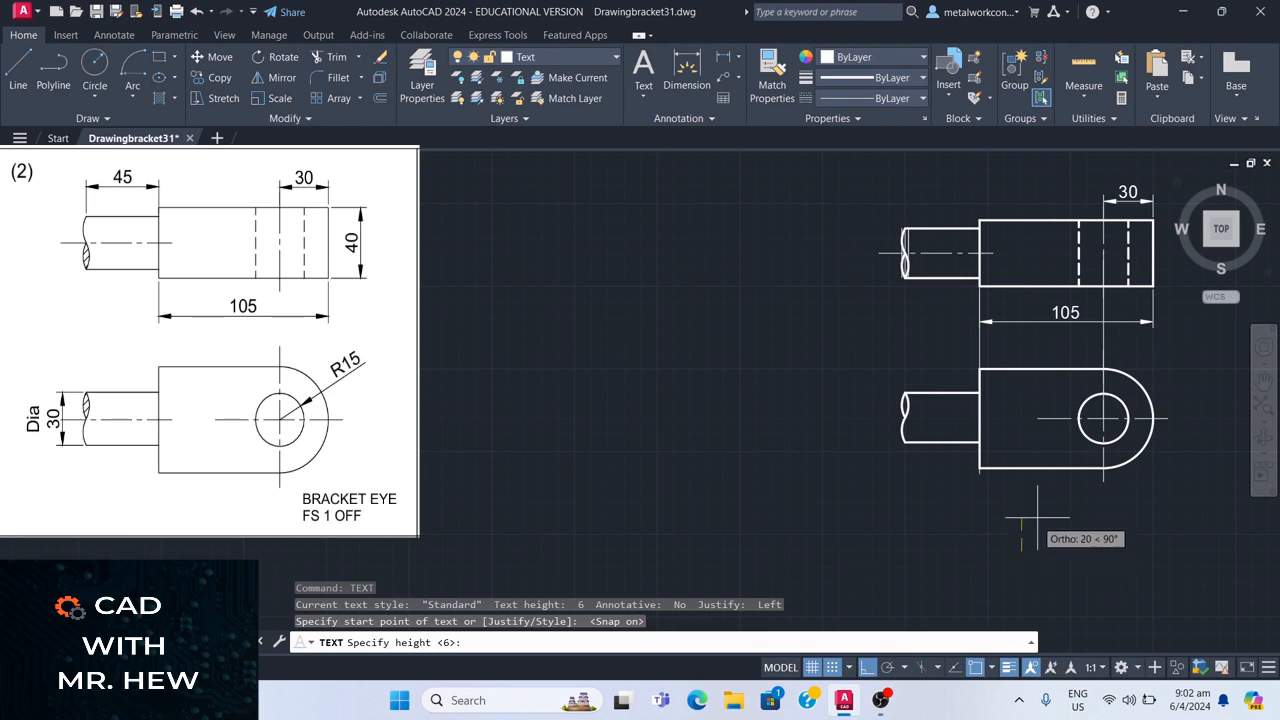
pyautogui.write('6')
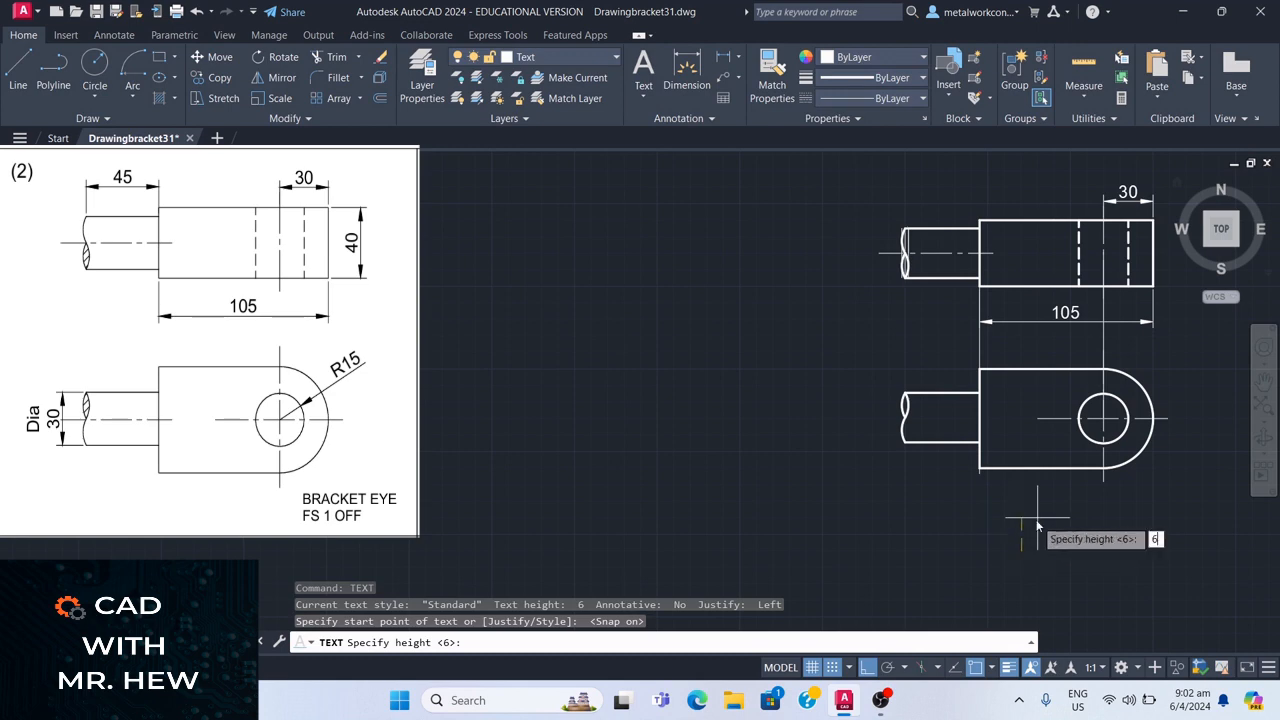
pyautogui.press('Return')
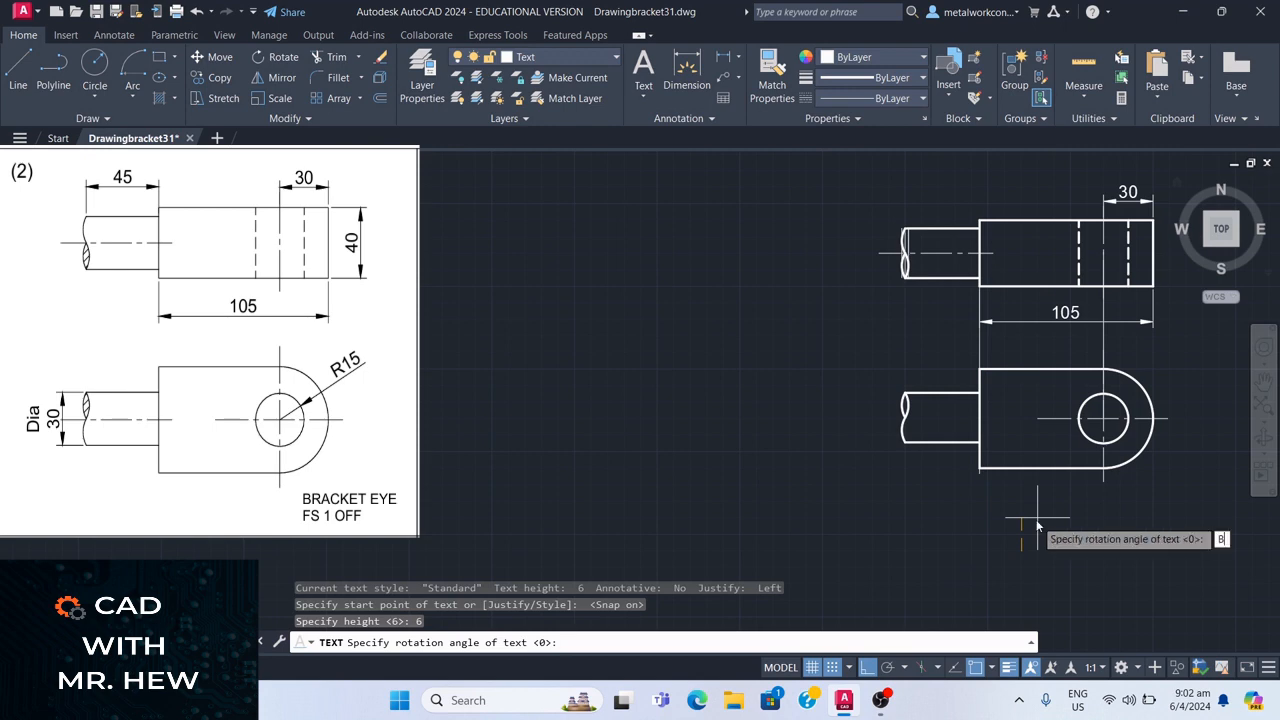
pyautogui.write('0')
pyautogui.press('Return')
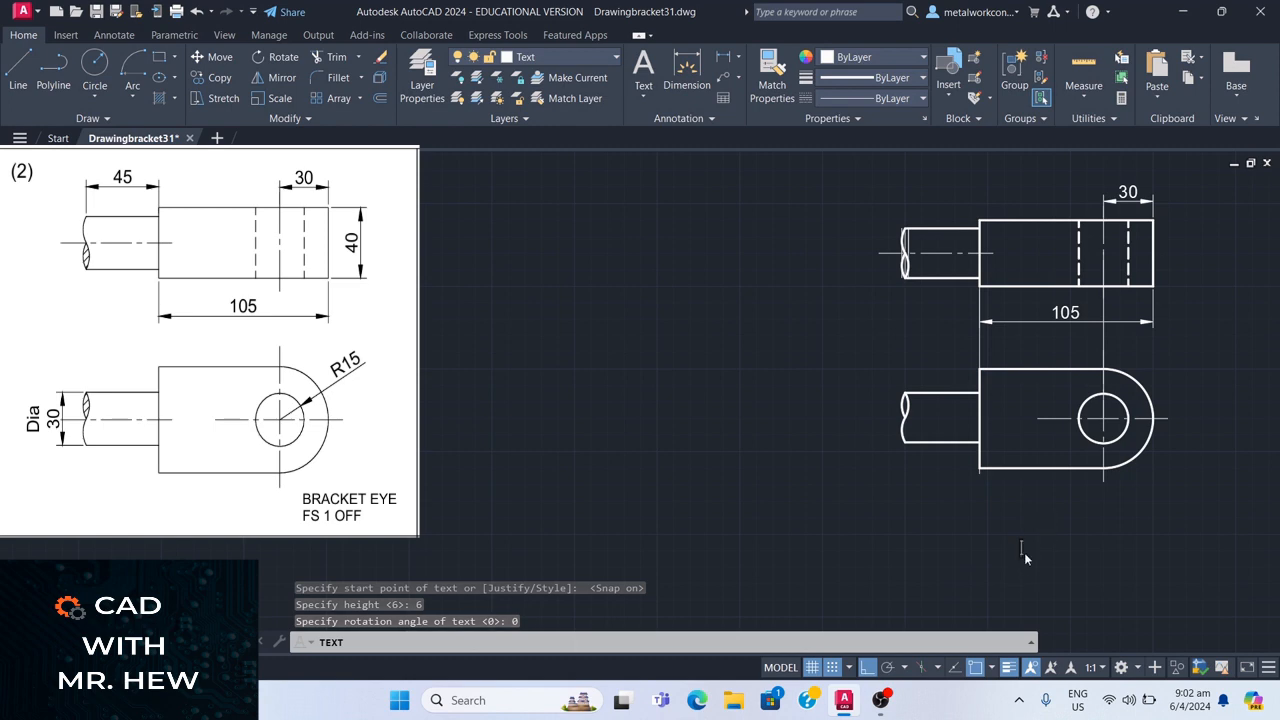
# - Enter the title on two lines, BRACKET EYE and FS 1 OFF, and finish the text
pyautogui.write('BRAC')
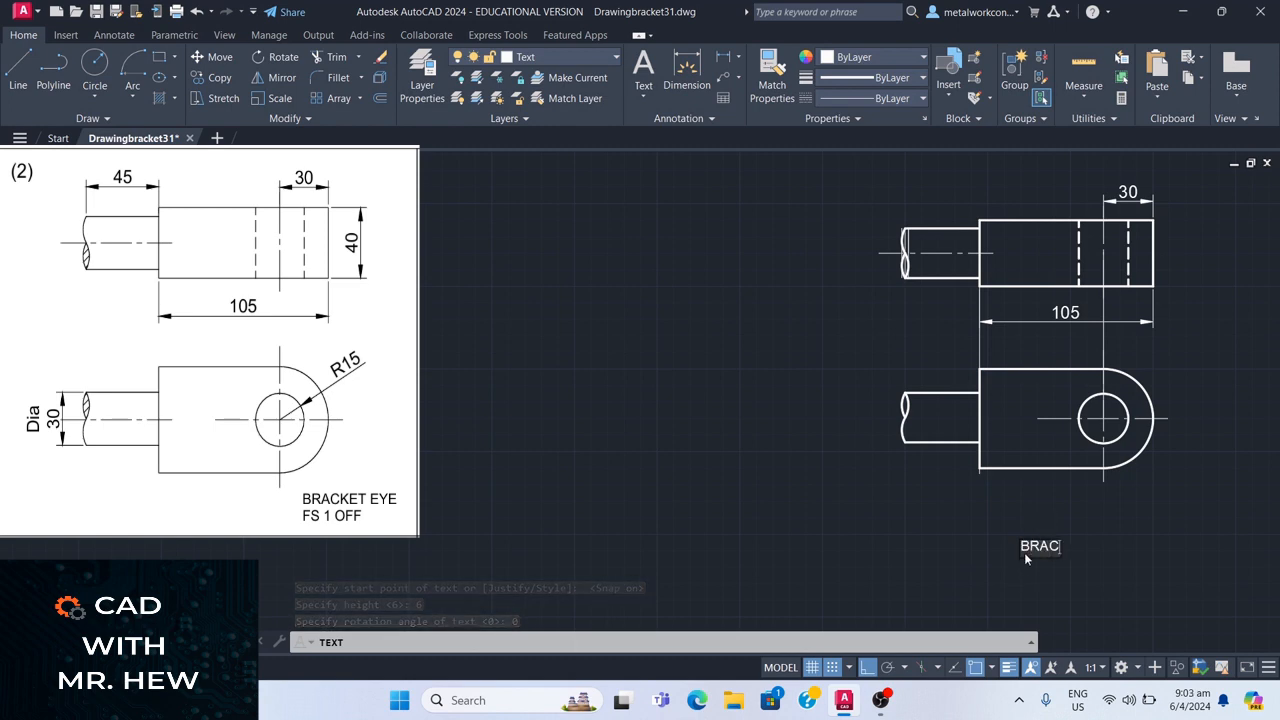
pyautogui.write('KET')
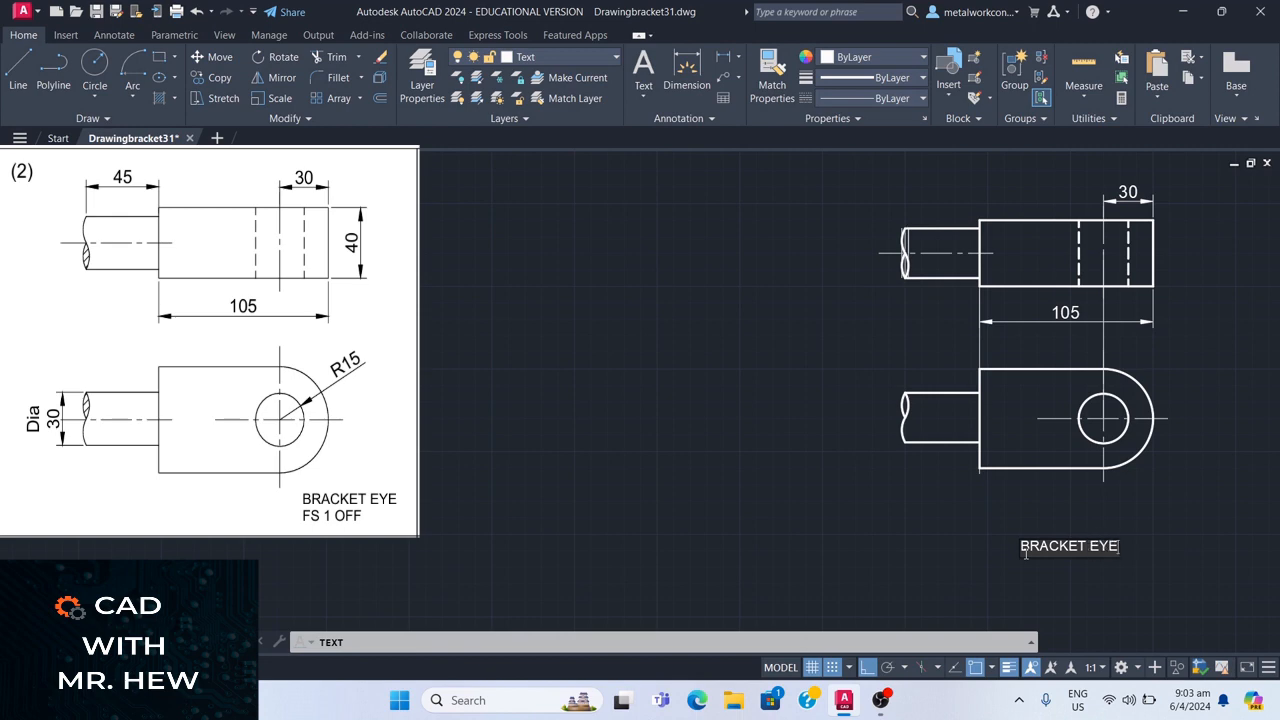
pyautogui.write('EYE')
pyautogui.press('Return')
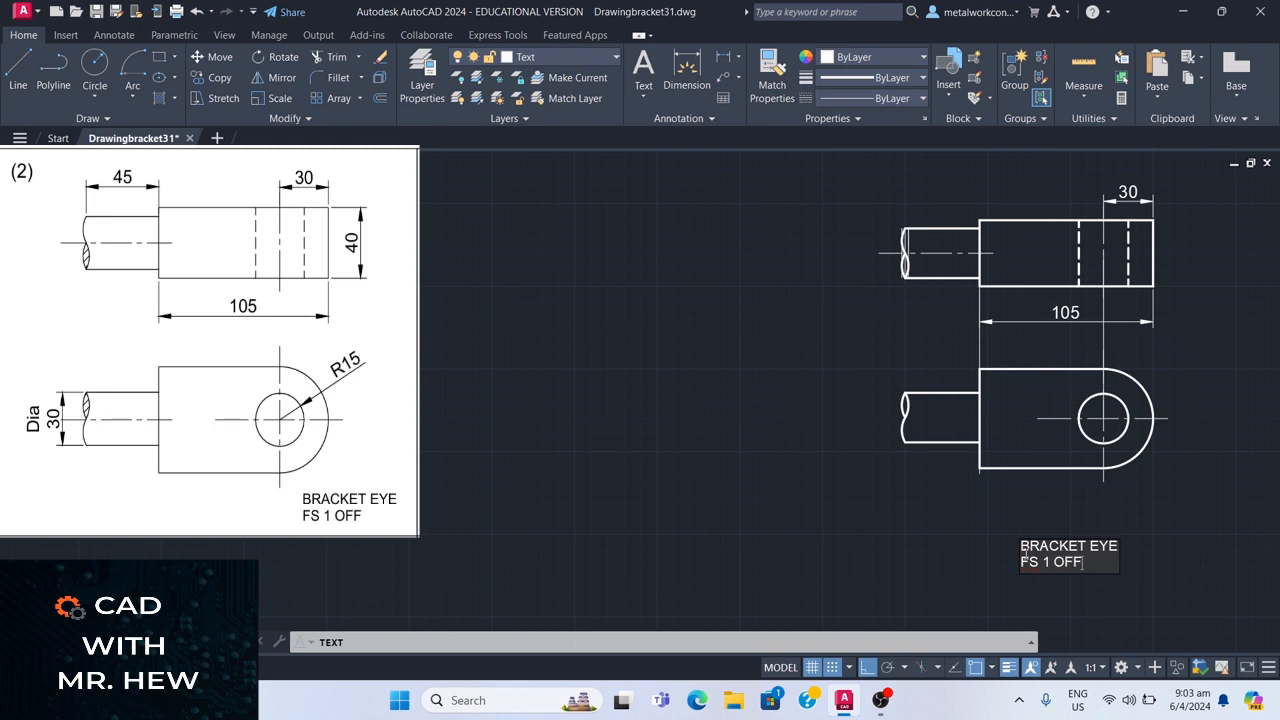
pyautogui.click(1167, 522)
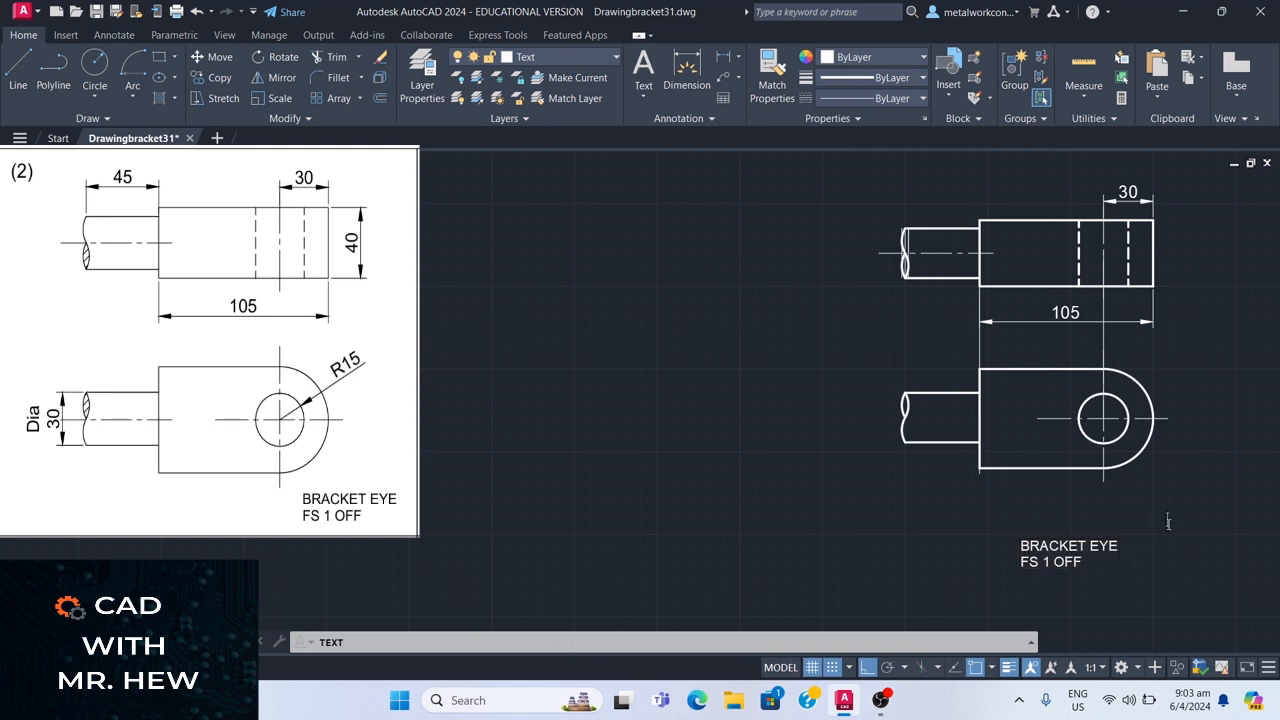
pyautogui.press('Return')
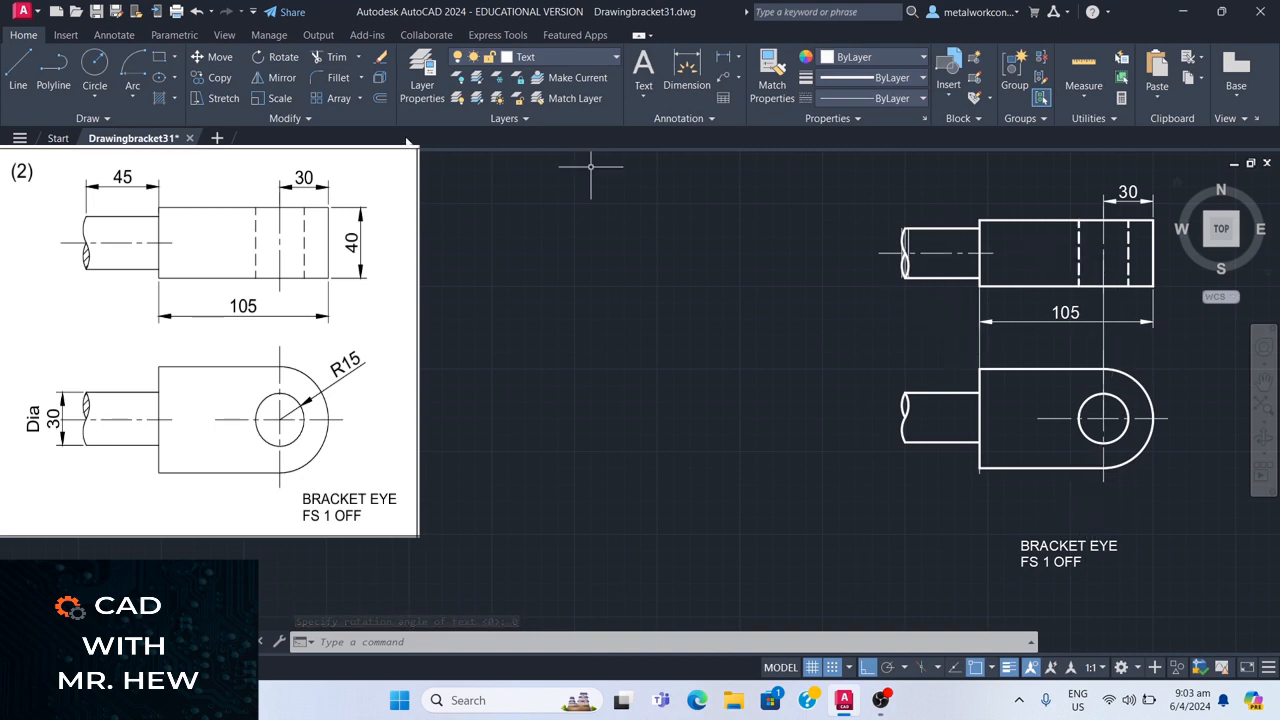
# - On the dimensions layer, add a linear dimension for the height of the block's outer end in the upper view, beyond the end face
pyautogui.click(588, 57)
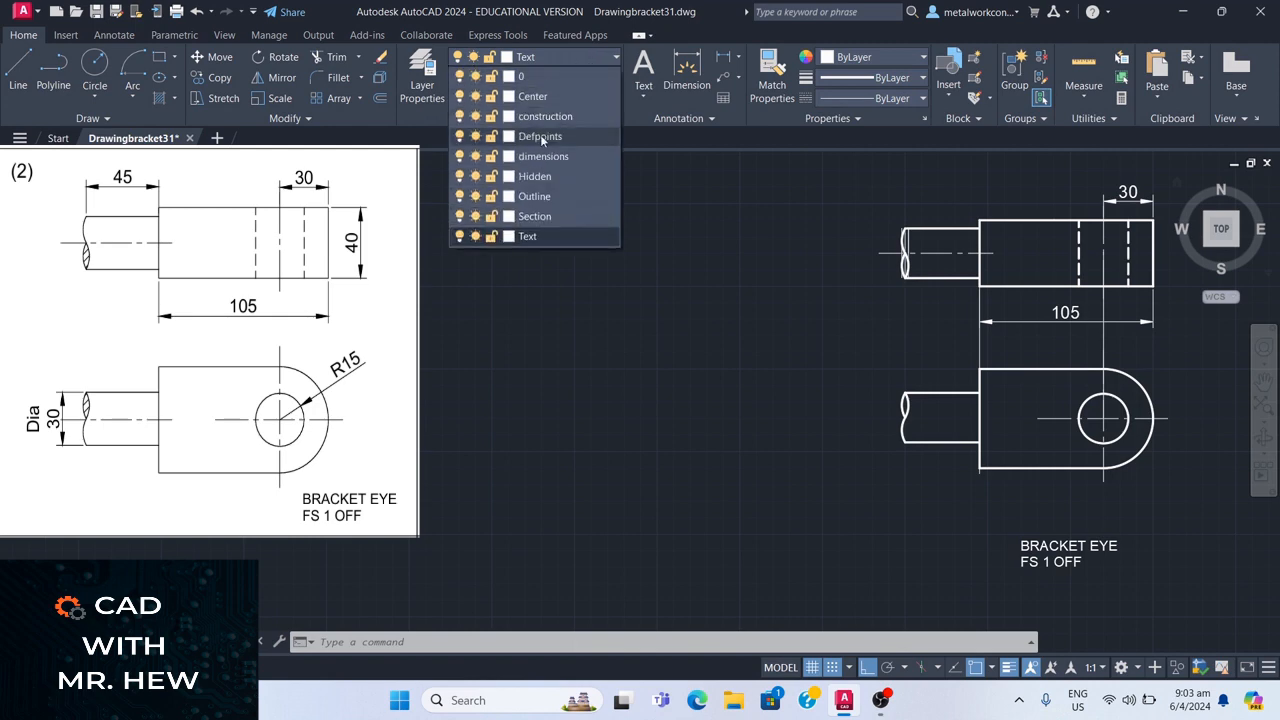
pyautogui.click(544, 157)
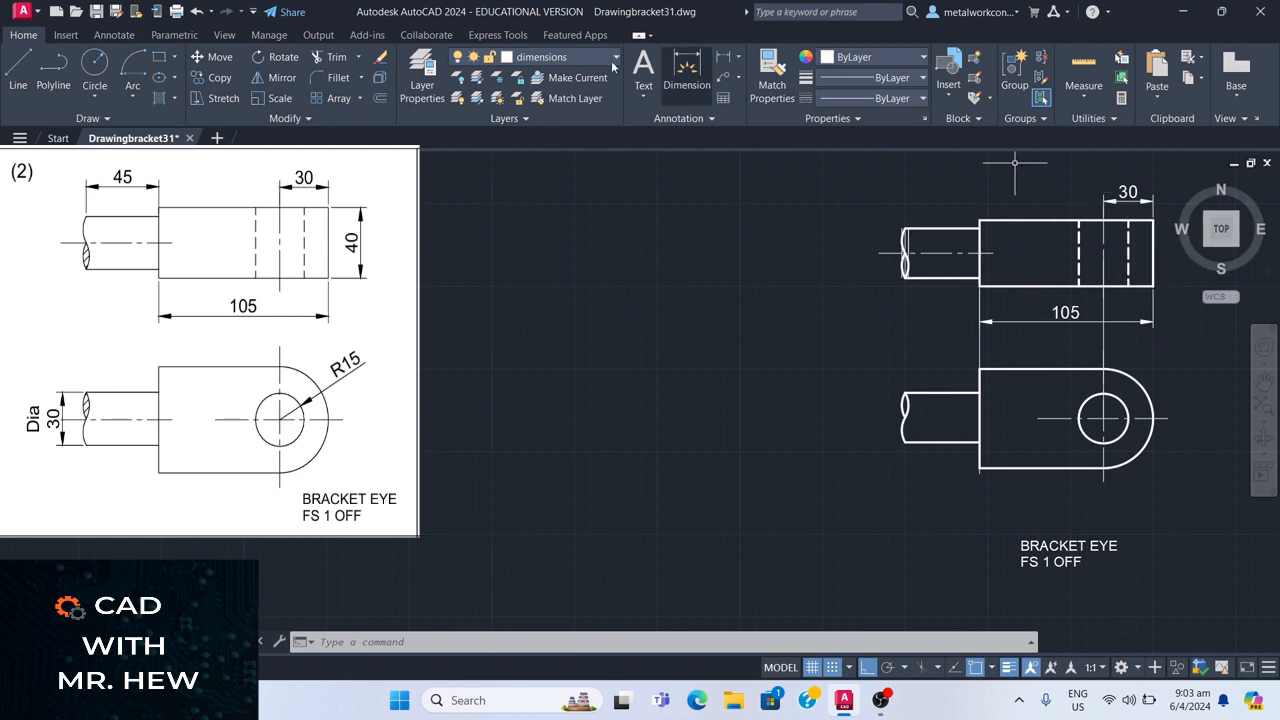
pyautogui.click(720, 58)
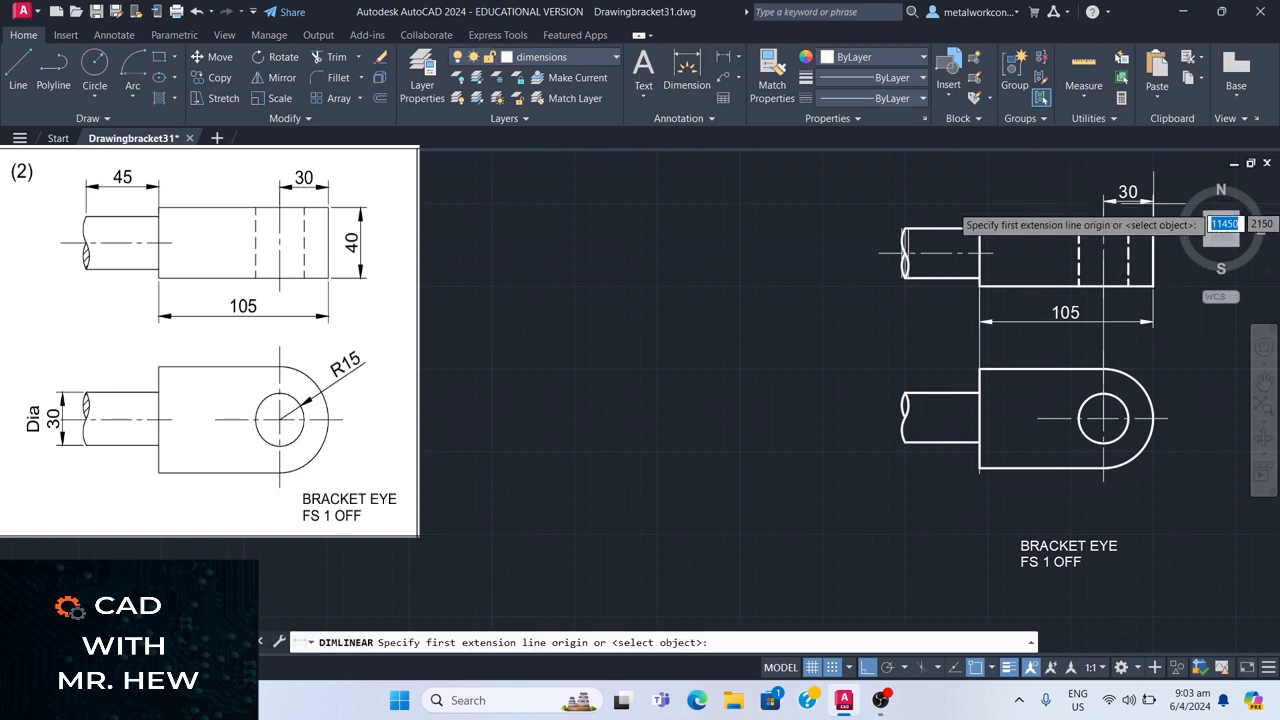
pyautogui.click(1153, 220)
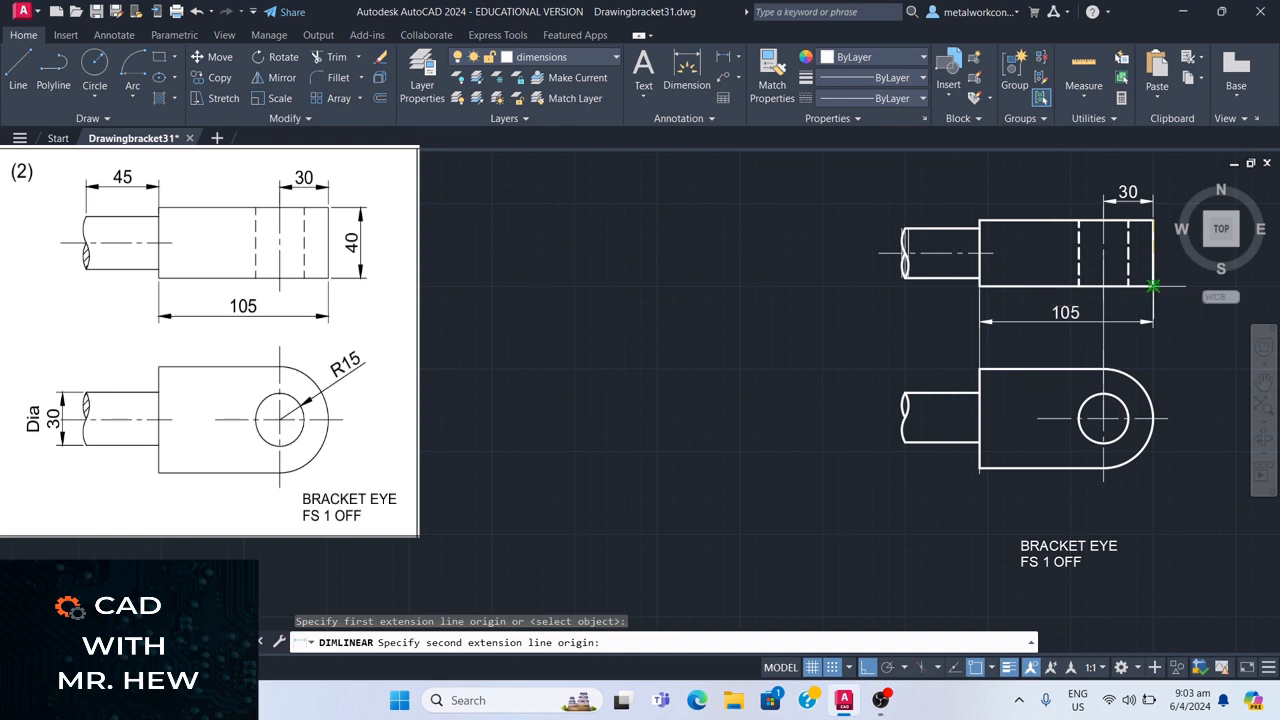
pyautogui.click(1153, 286)
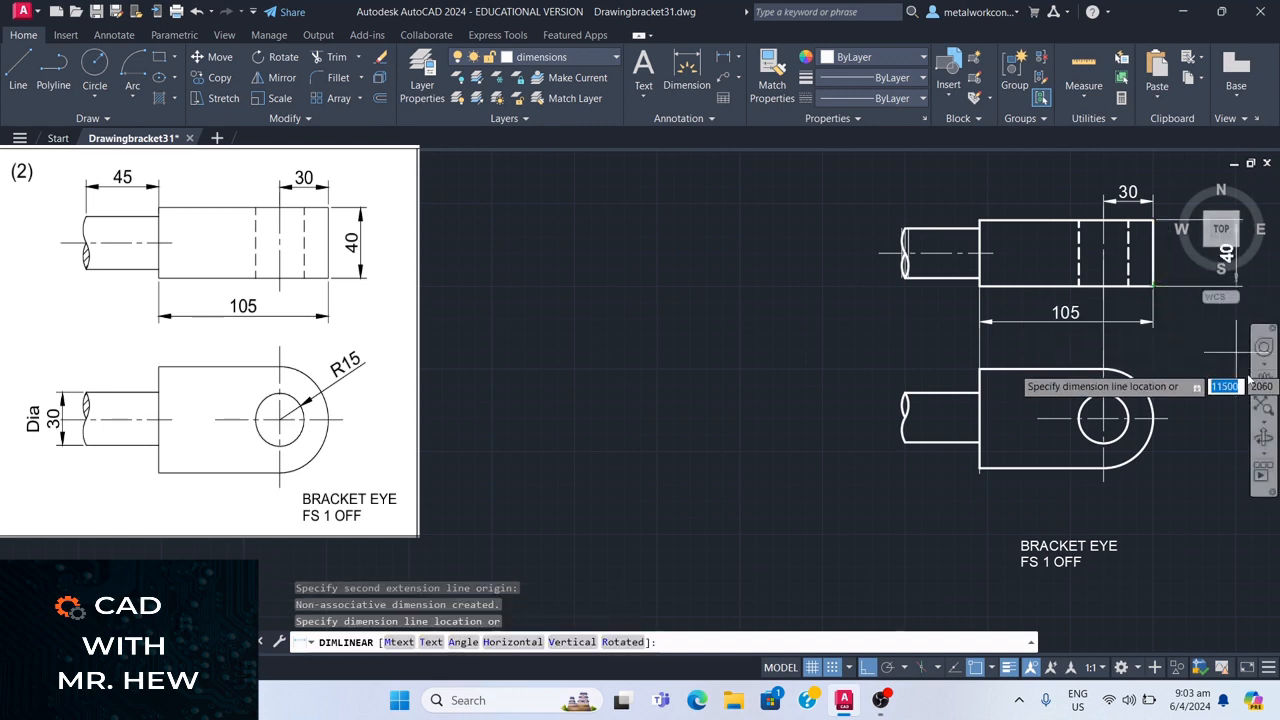
pyautogui.click(1264, 385)
pyautogui.moveTo(1211, 359); pyautogui.dragTo(1229, 424)
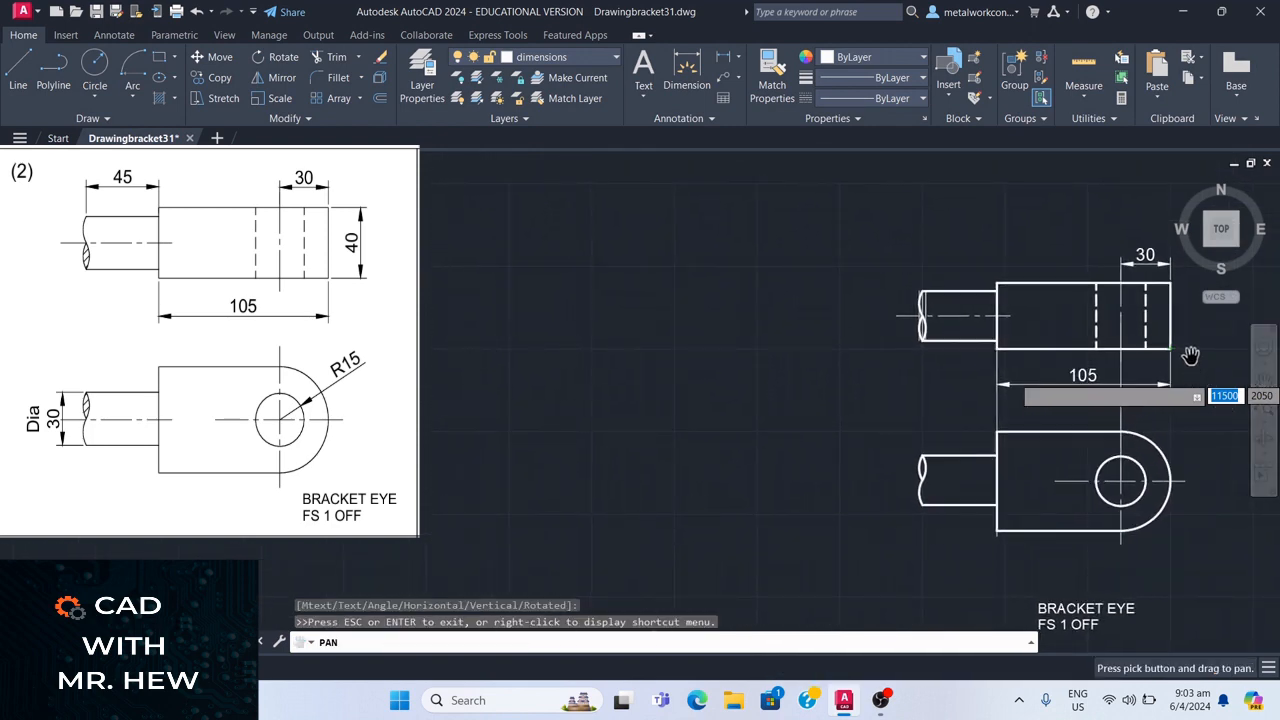
pyautogui.press('Escape')
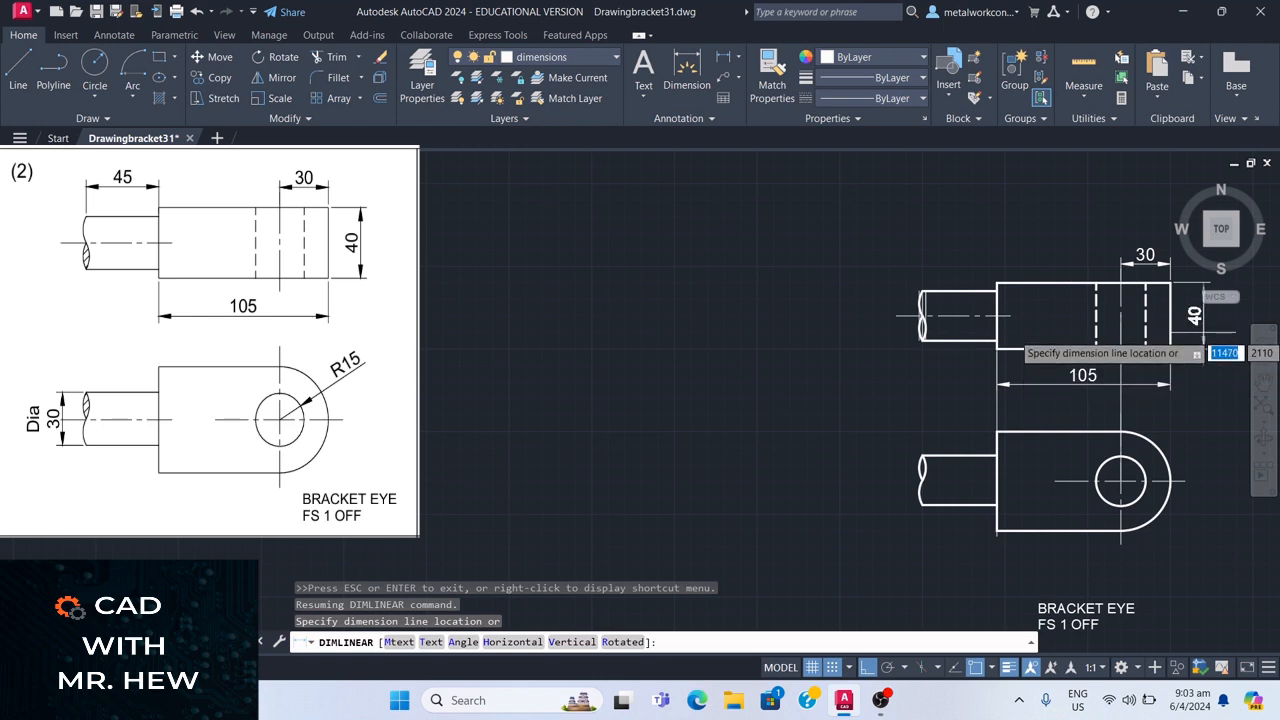
pyautogui.click(1195, 332)
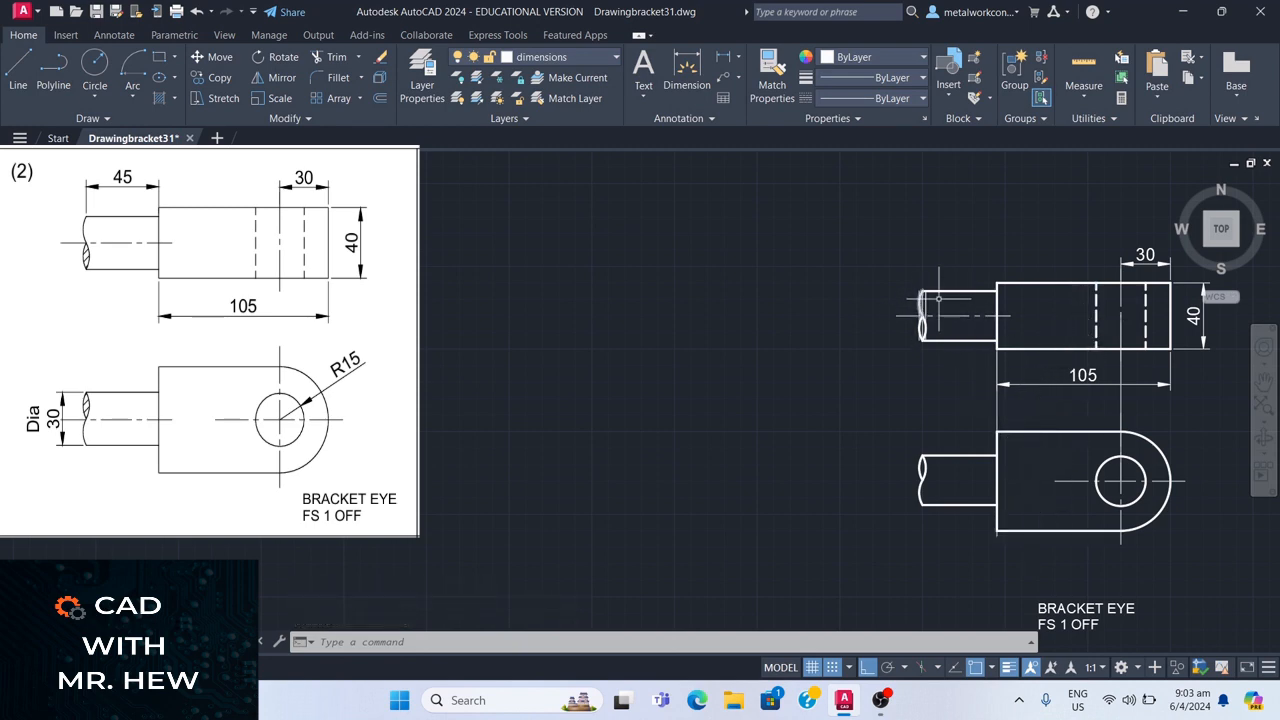
# - Dimension the shaft's length in the upper view with snap off, placing the linear dimension above the shaft
pyautogui.click(724, 57)
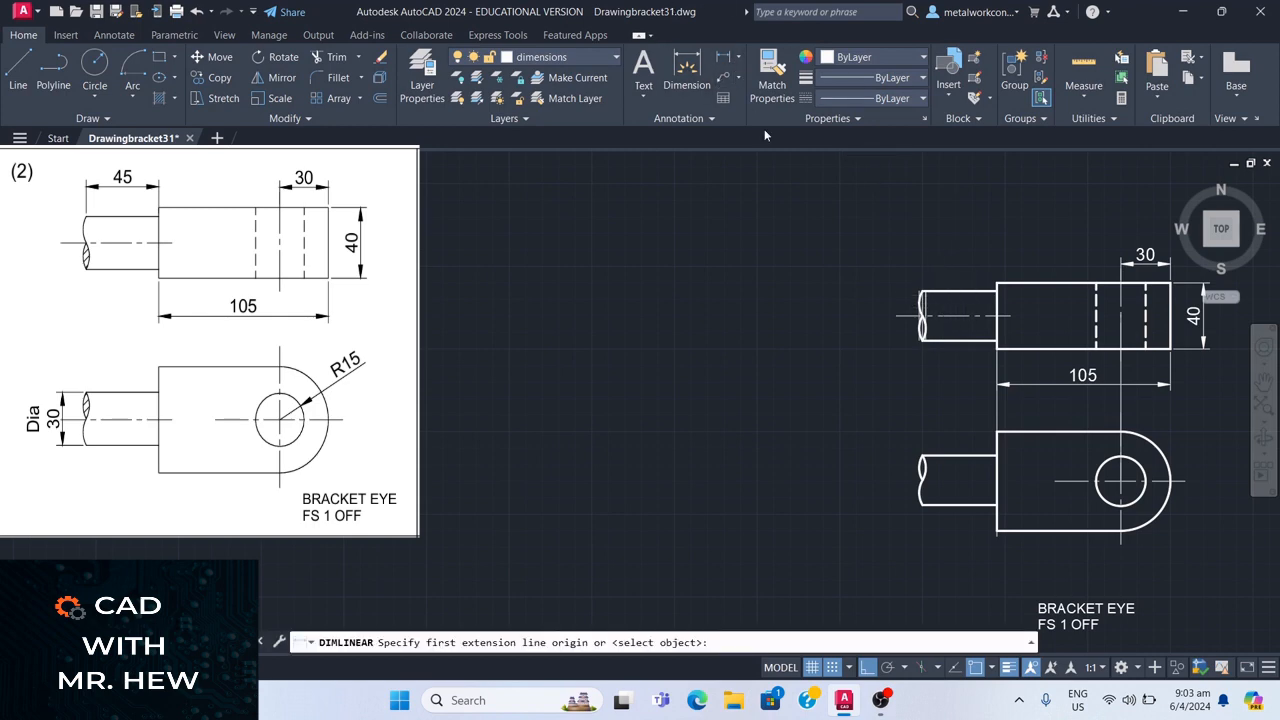
pyautogui.click(997, 291)
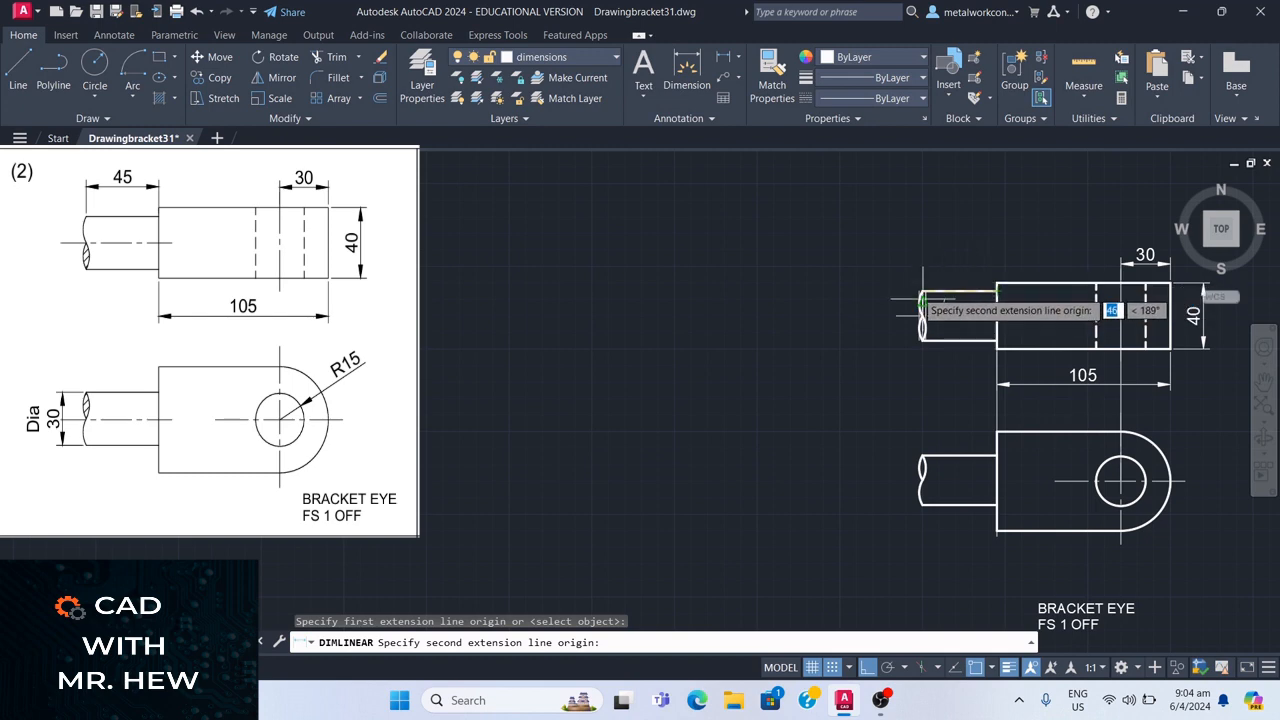
pyautogui.click(833, 668)
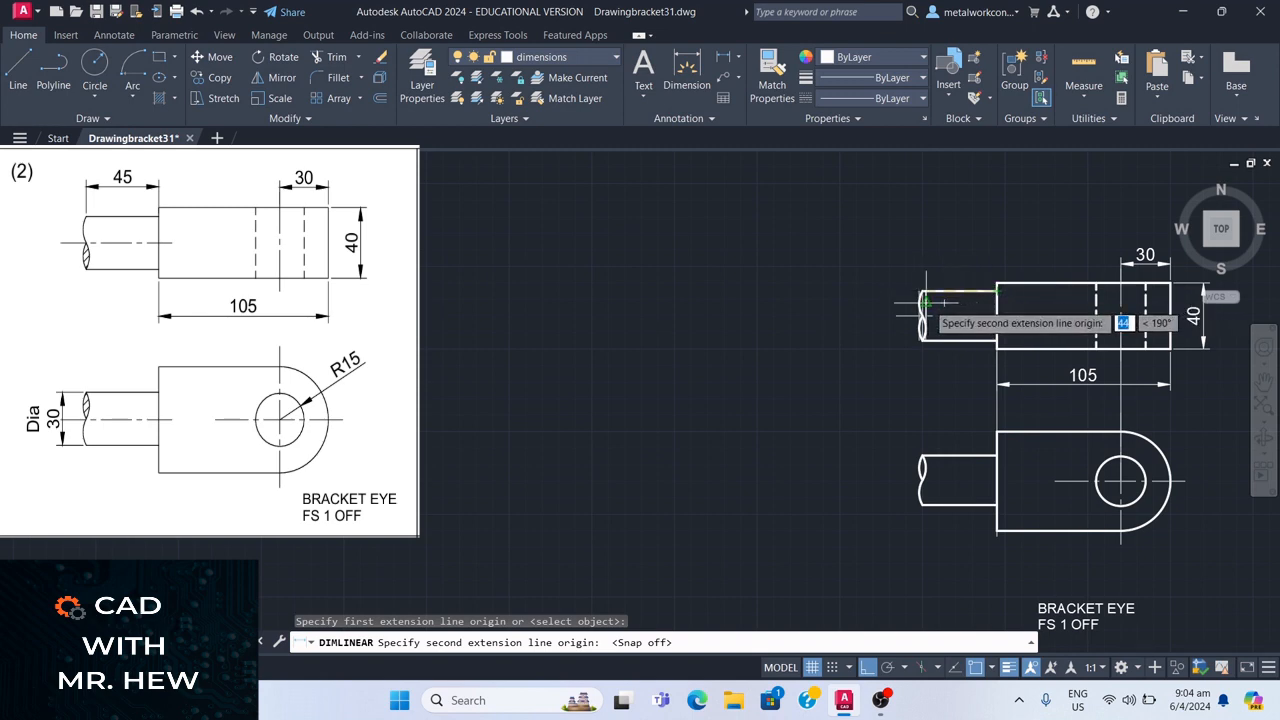
pyautogui.scroll(2, 922, 295)
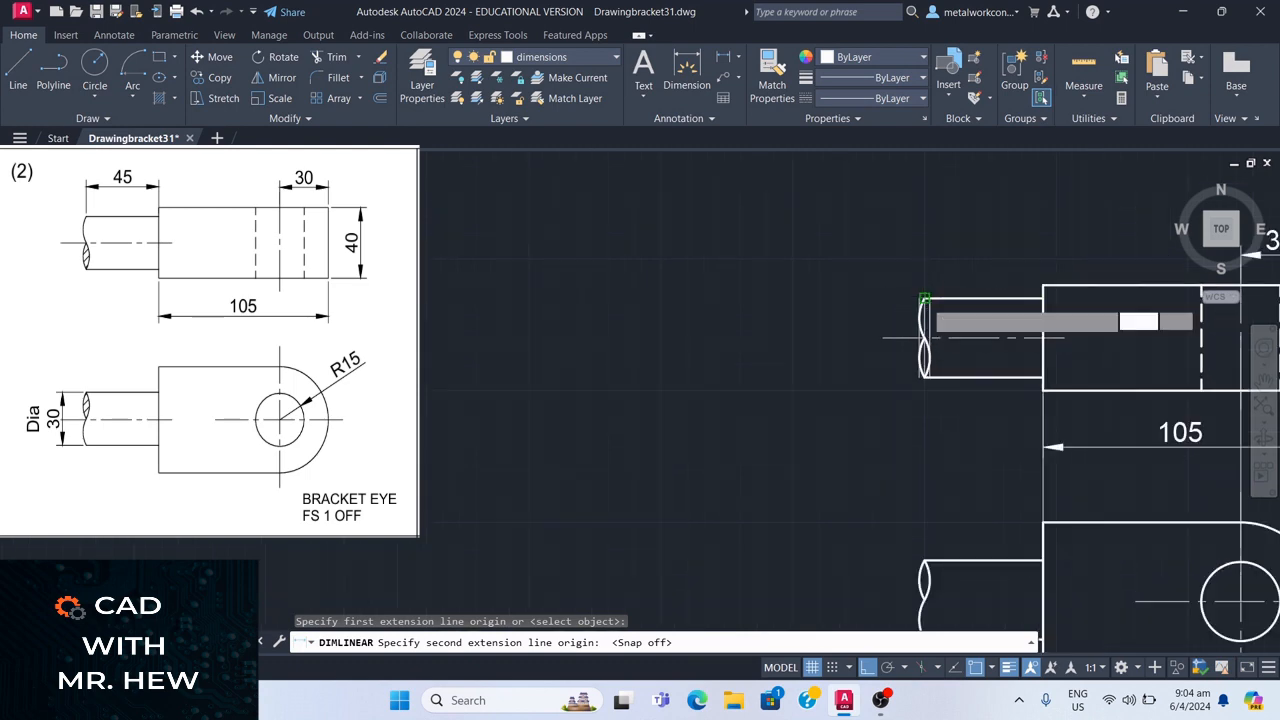
pyautogui.click(924, 298)
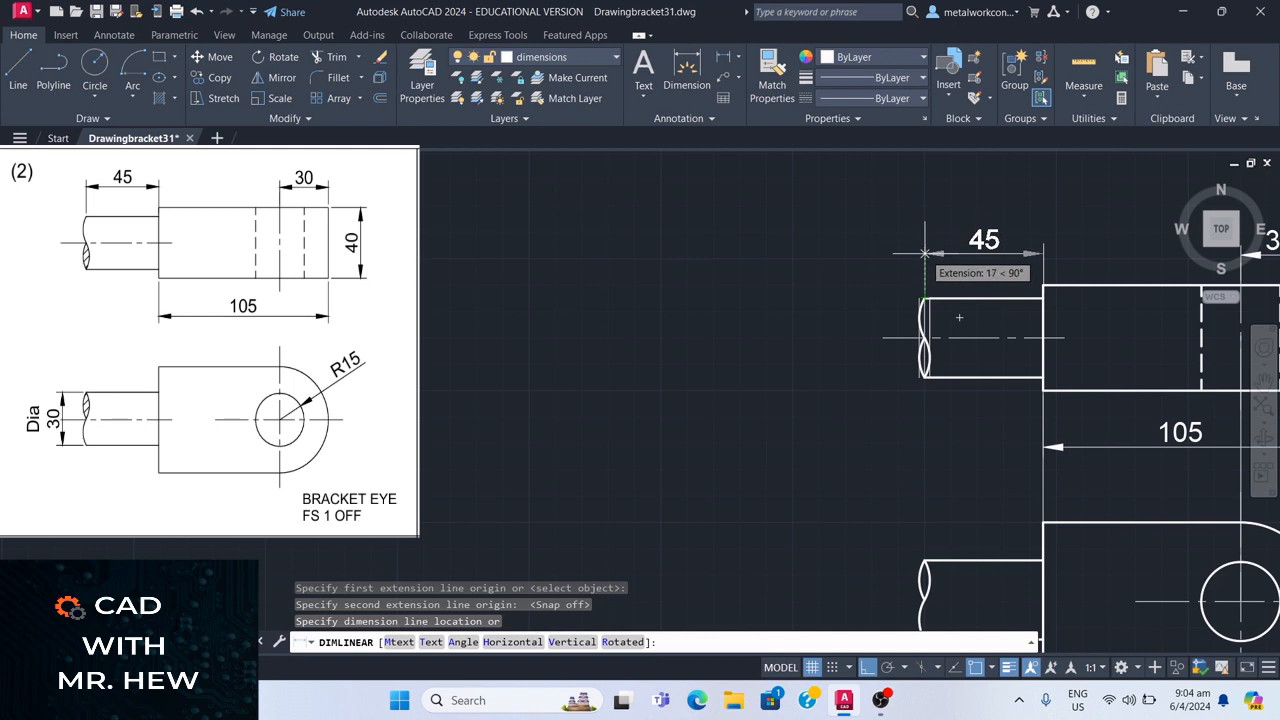
pyautogui.click(924, 253)
# - Add a vertical linear dimension for the shaft's diameter at its broken end in the lower view
pyautogui.scroll(-3, 1180, 300)
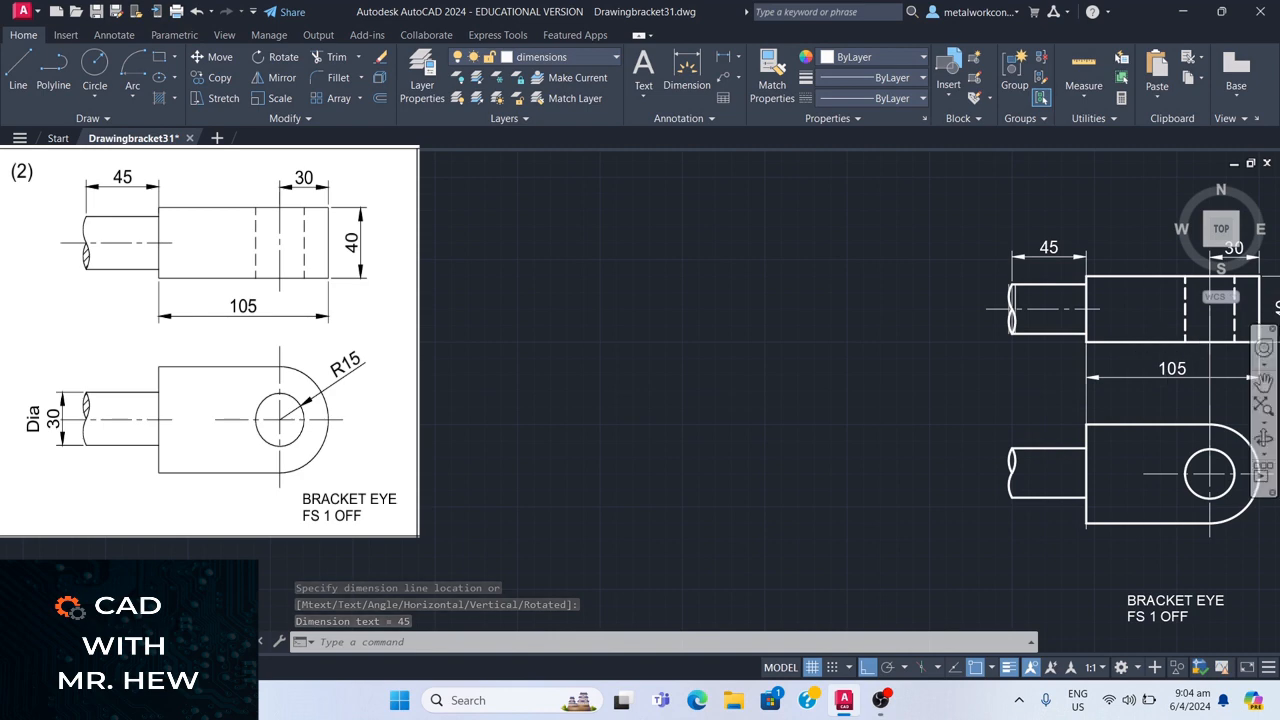
pyautogui.click(1266, 380)
pyautogui.moveTo(1175, 372); pyautogui.dragTo(1056, 373)
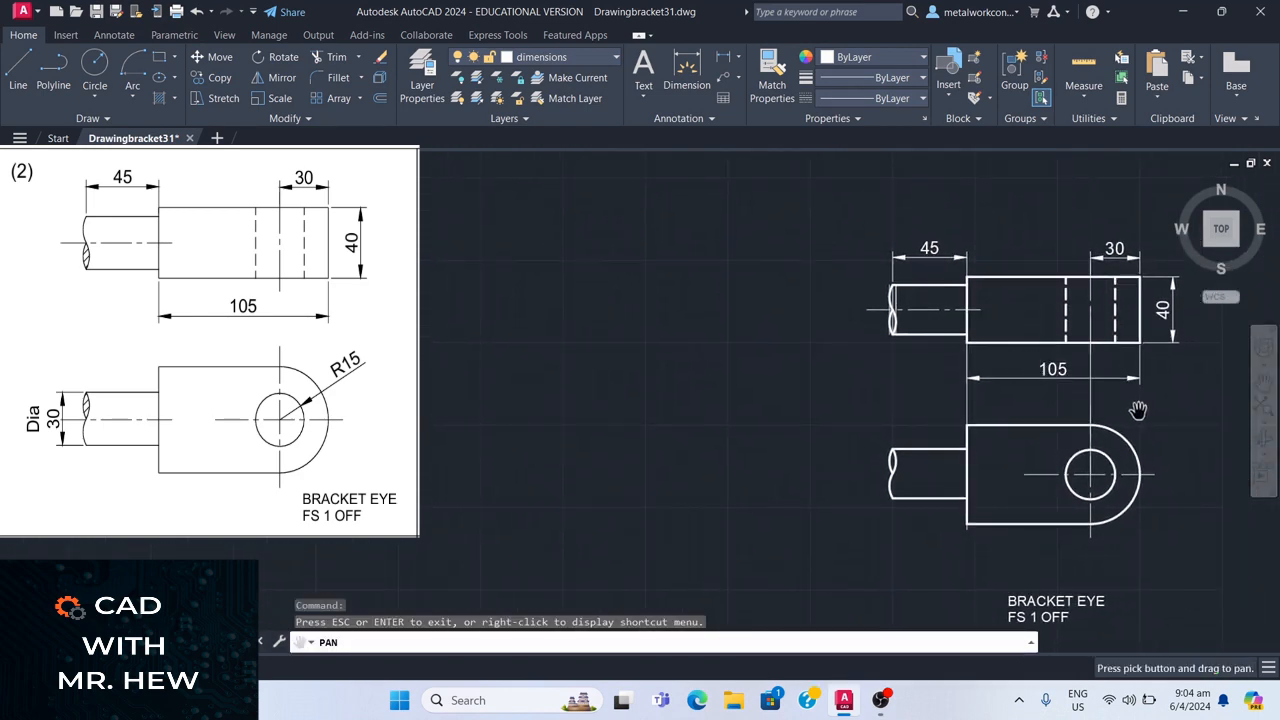
pyautogui.press('Escape')
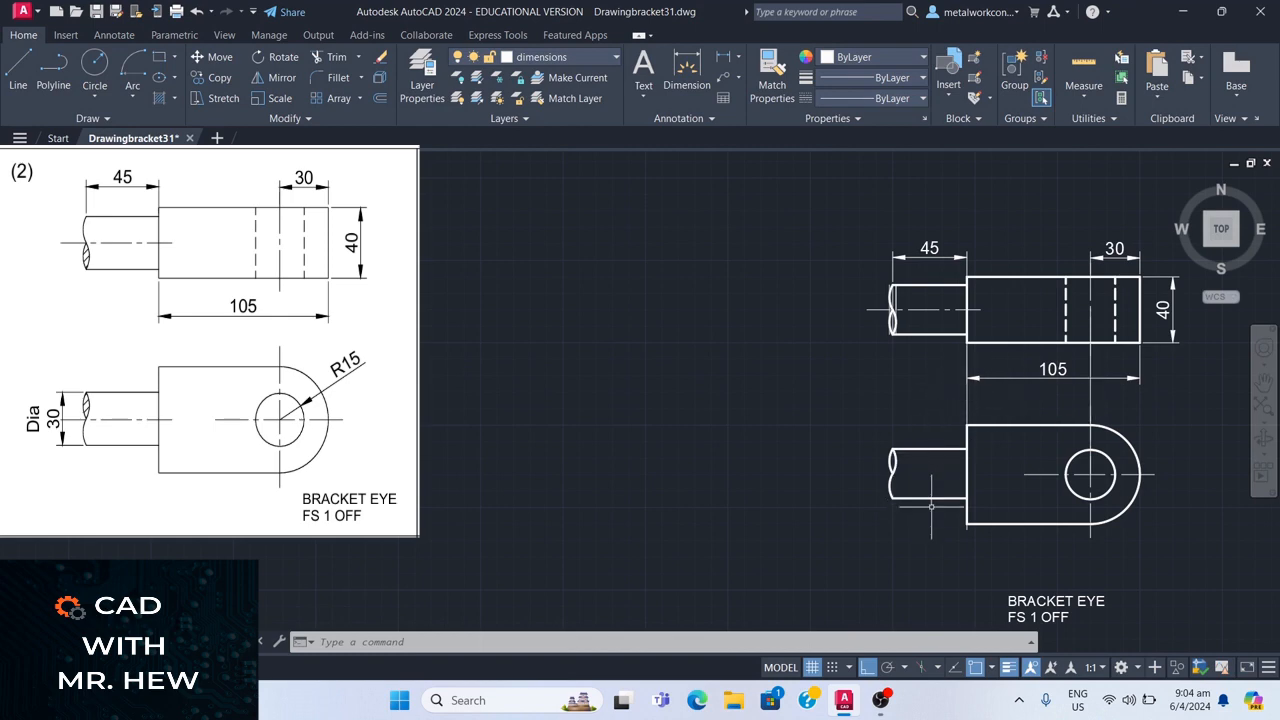
pyautogui.click(727, 63)
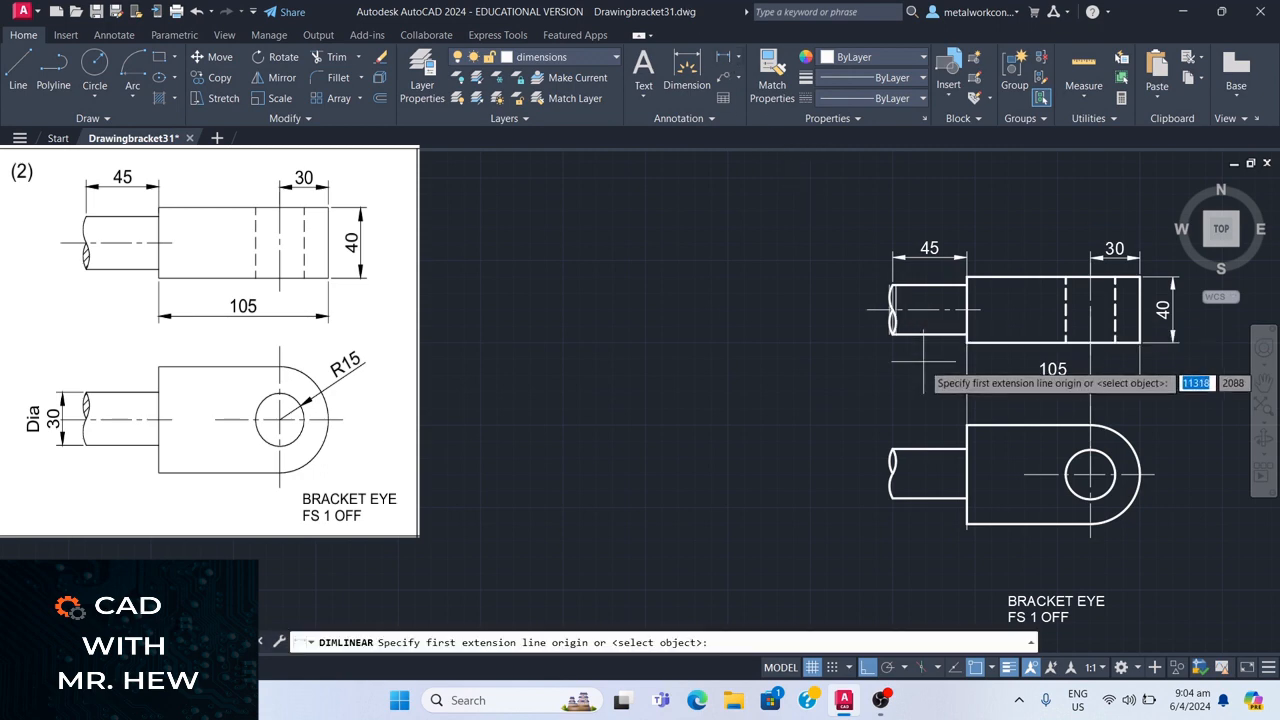
pyautogui.click(891, 451)
pyautogui.click(891, 497)
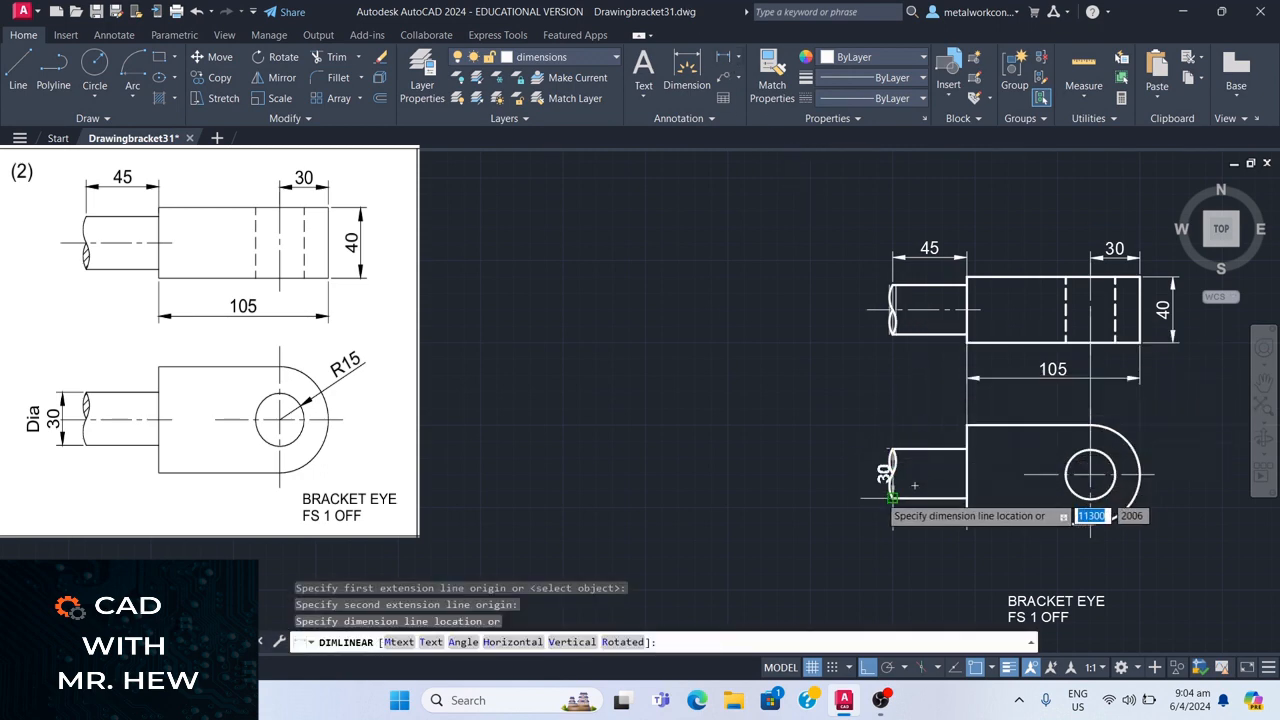
pyautogui.click(863, 486)
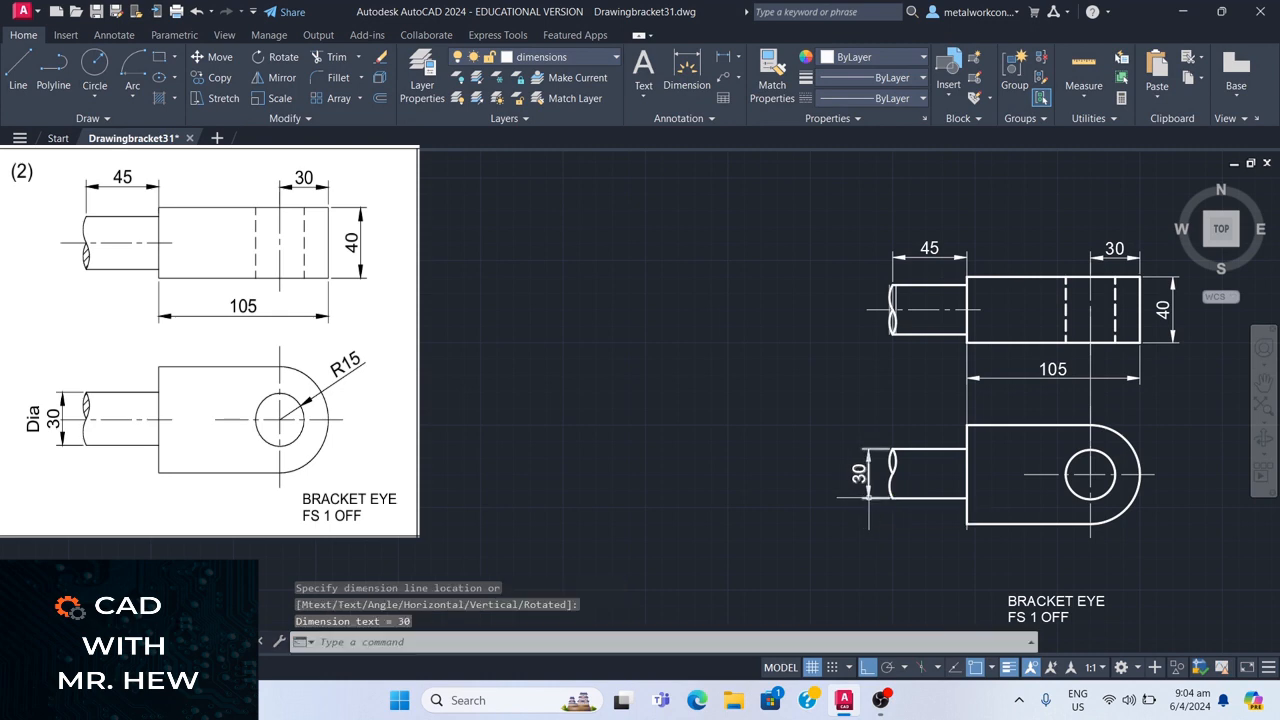
# - Add Dia on its own line before the value in the lower view's shaft diameter dimension text
pyautogui.doubleClick(859, 473)
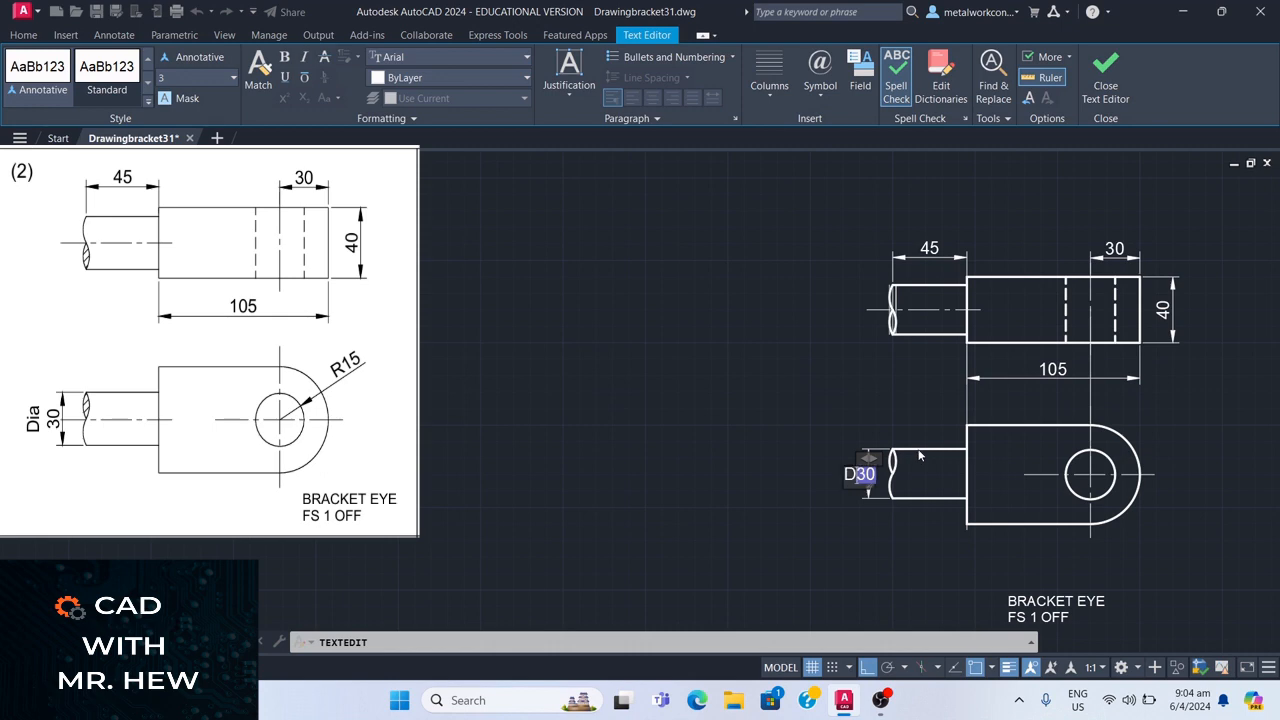
pyautogui.write('Dia')
pyautogui.press('Return')
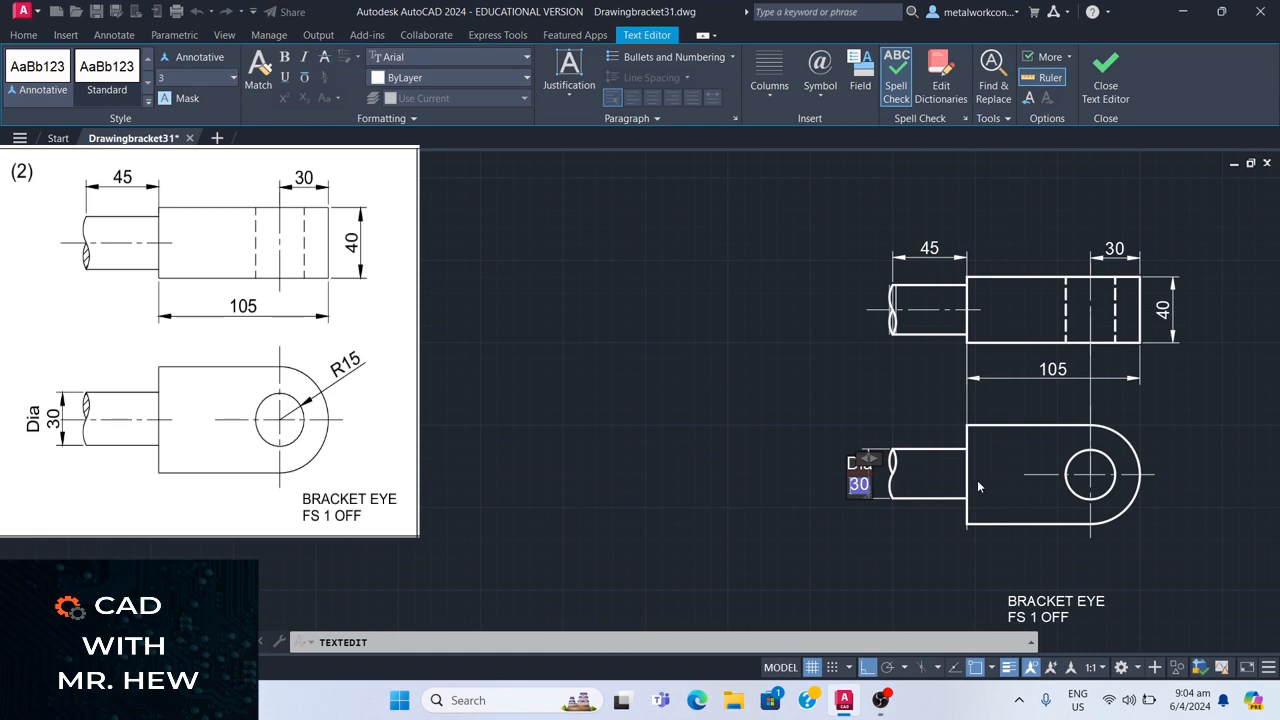
pyautogui.click(950, 537)
pyautogui.press('Escape')
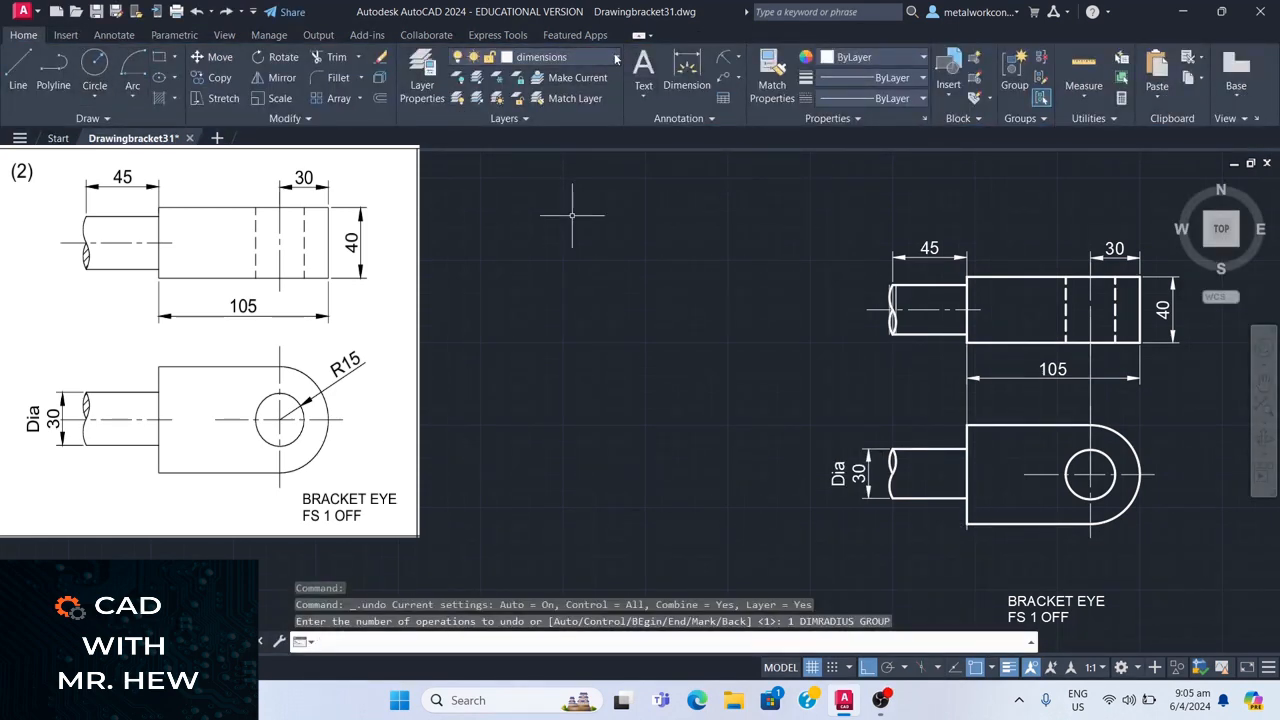
# - Add a radius dimension to the hole in the lower view, placing its text diagonally outside the rounded end
pyautogui.click(737, 65)
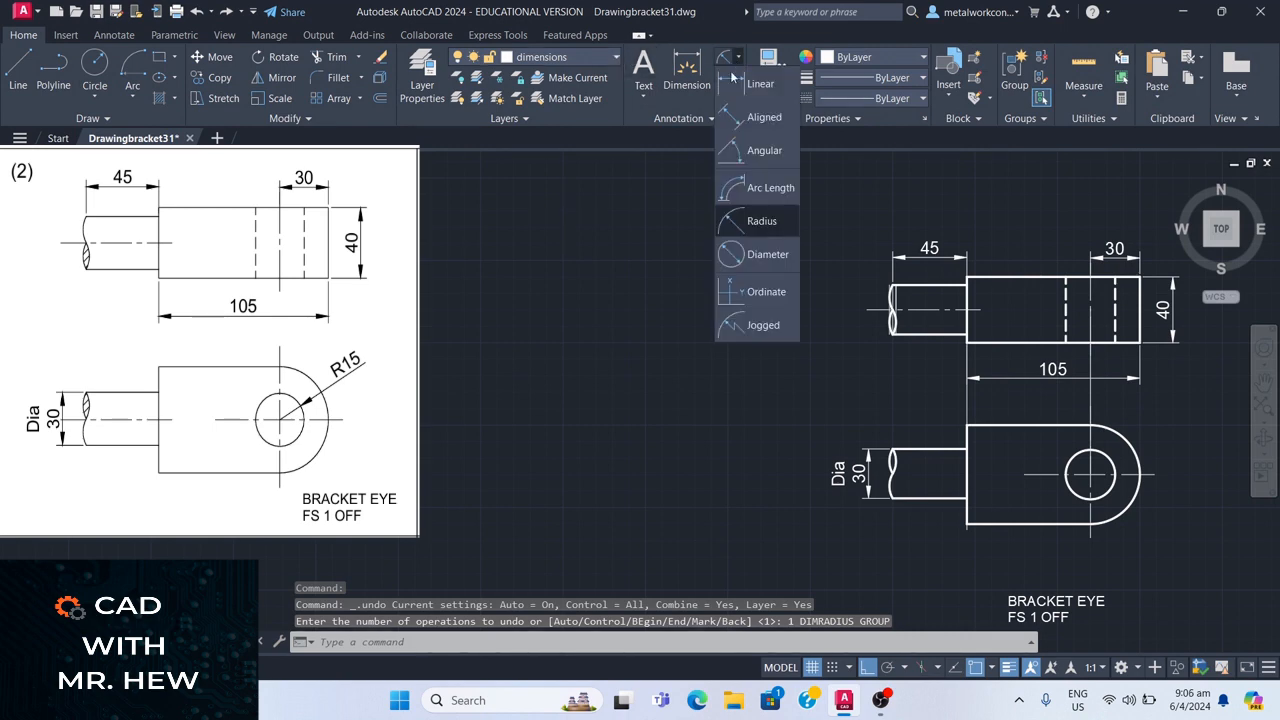
pyautogui.click(750, 218)
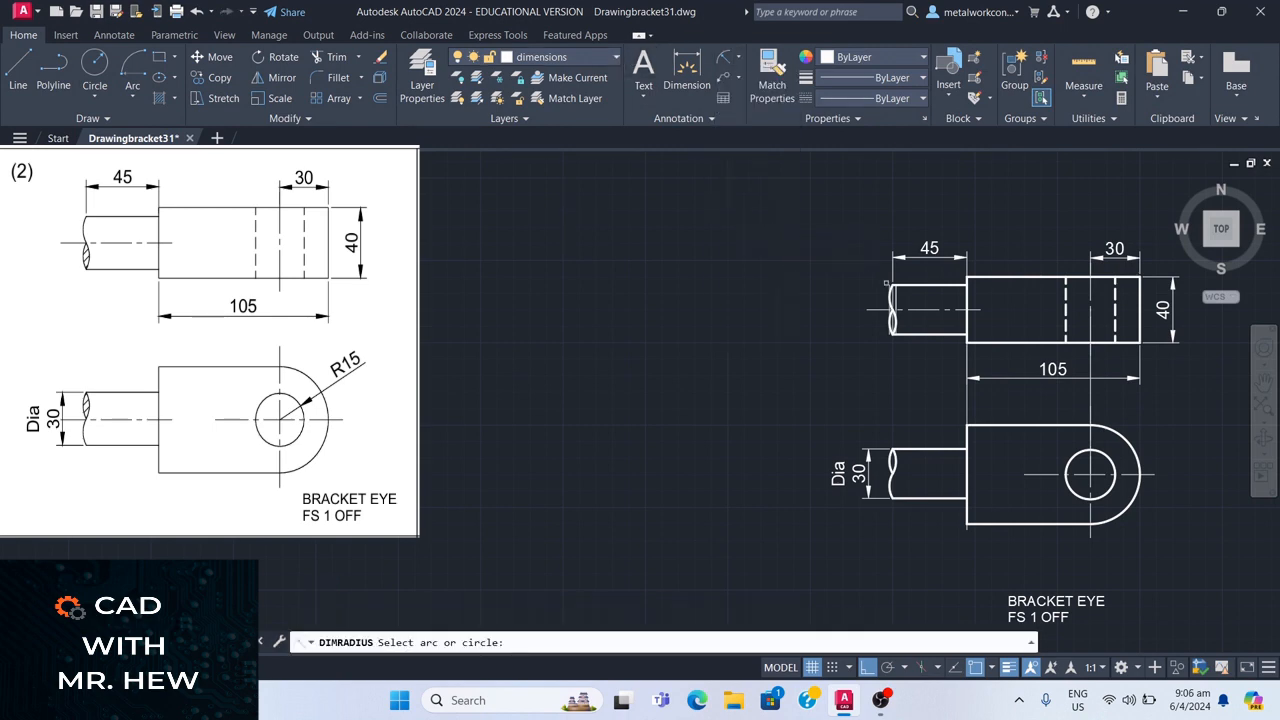
pyautogui.click(1110, 455)
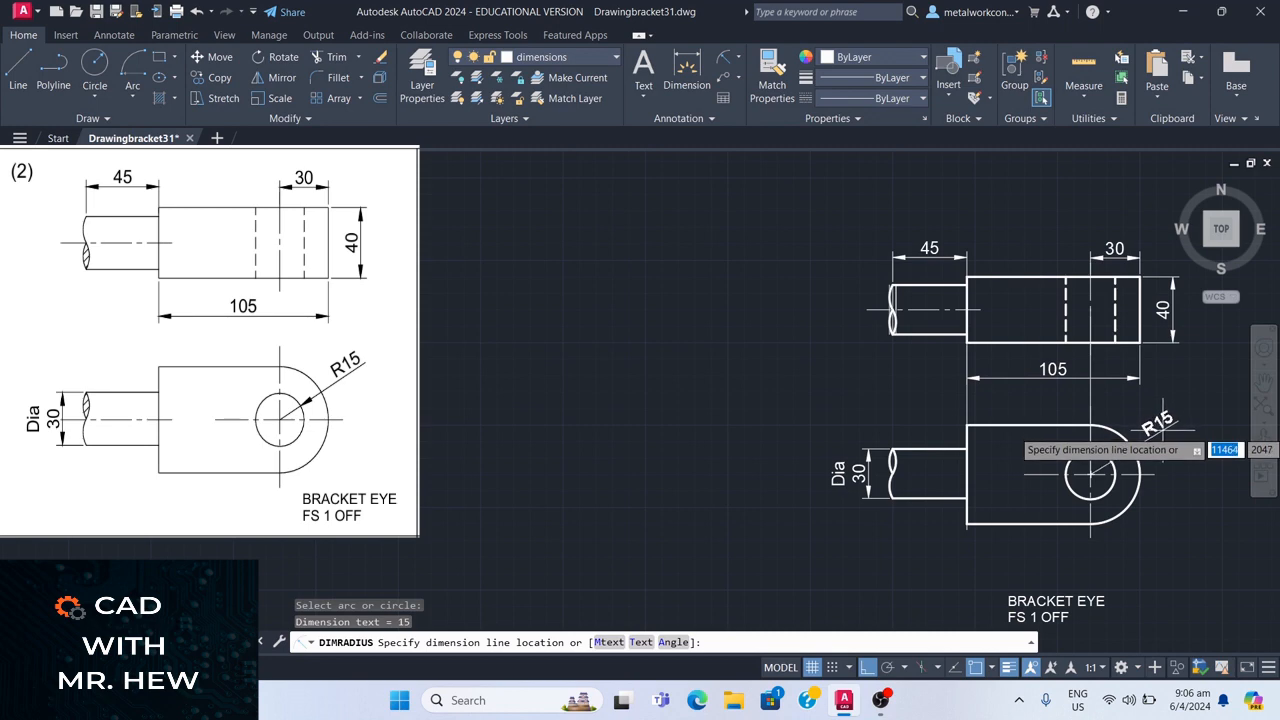
pyautogui.click(1160, 422)
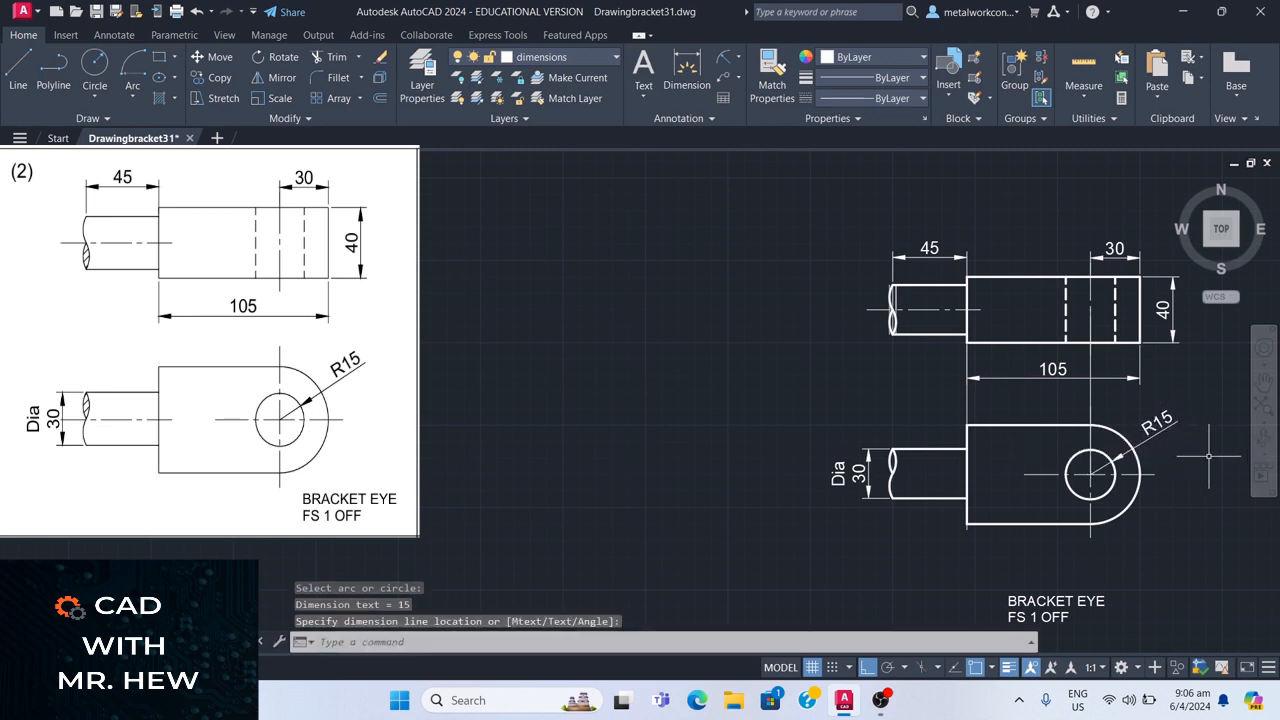
pyautogui.click(1127, 563)
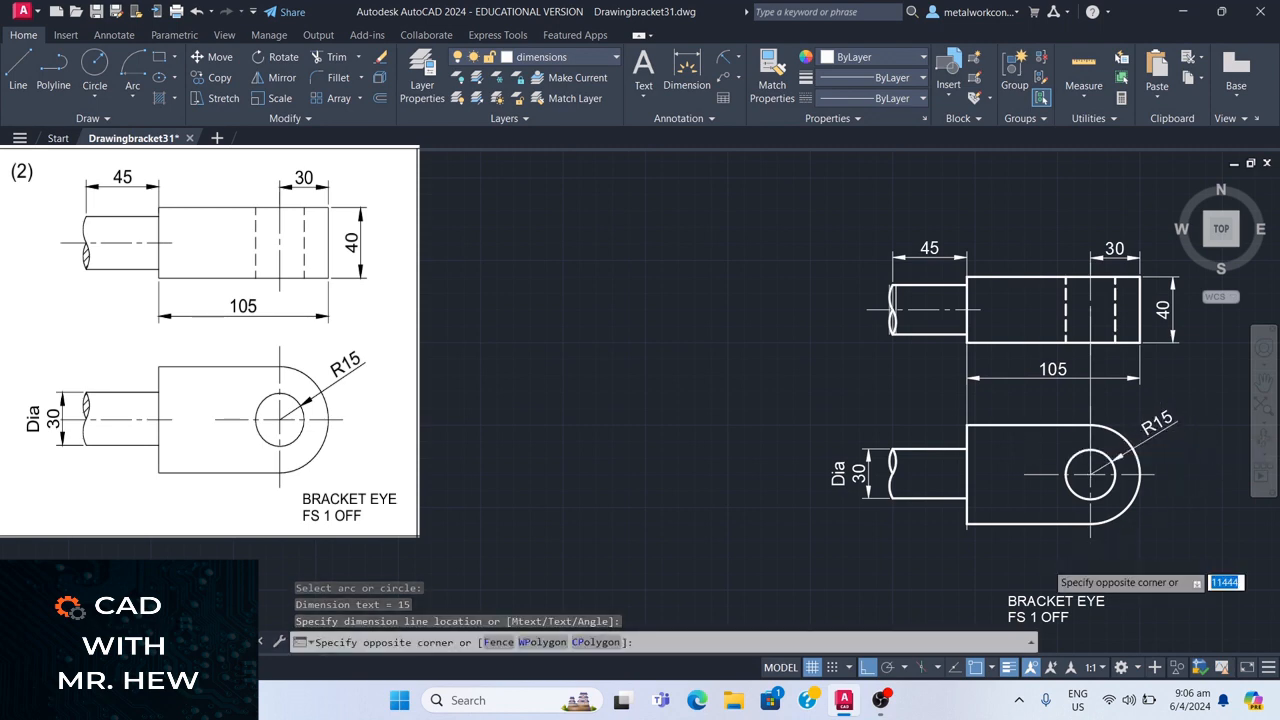
pyautogui.click(1155, 542)
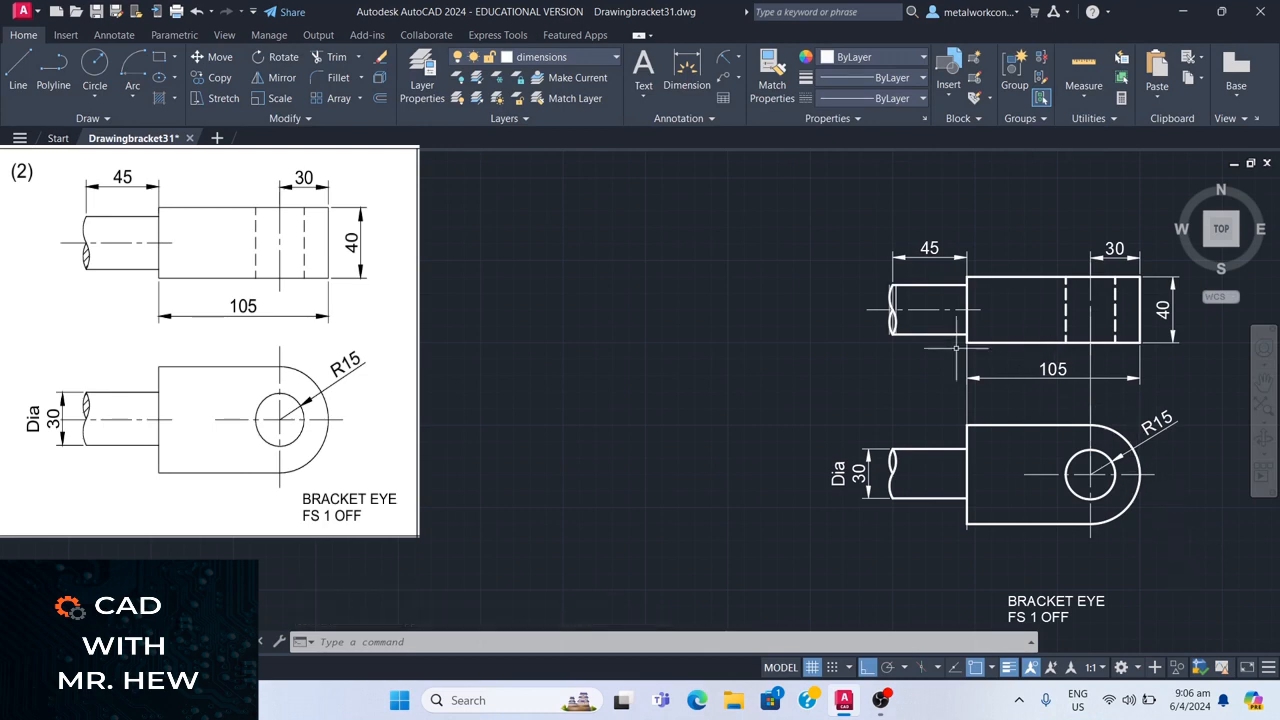
# - Lock the construction layer and turn it off to hide the construction lines
pyautogui.click(566, 56)
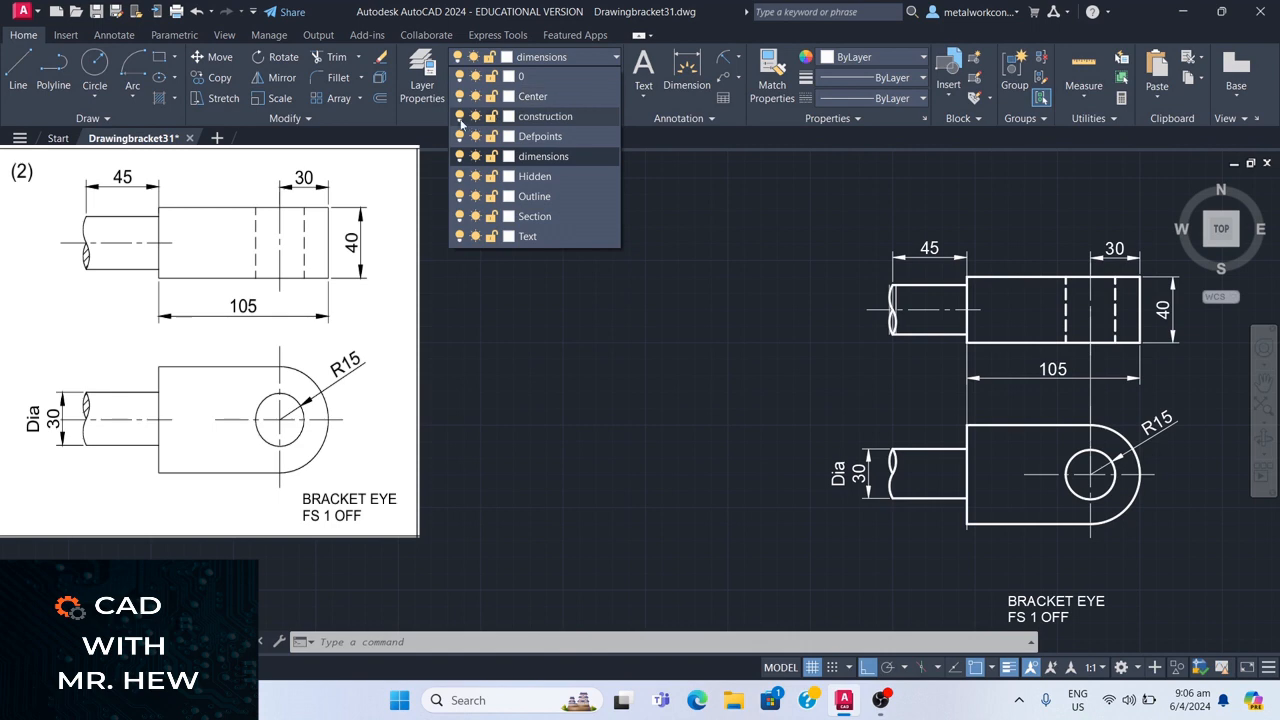
pyautogui.click(460, 116)
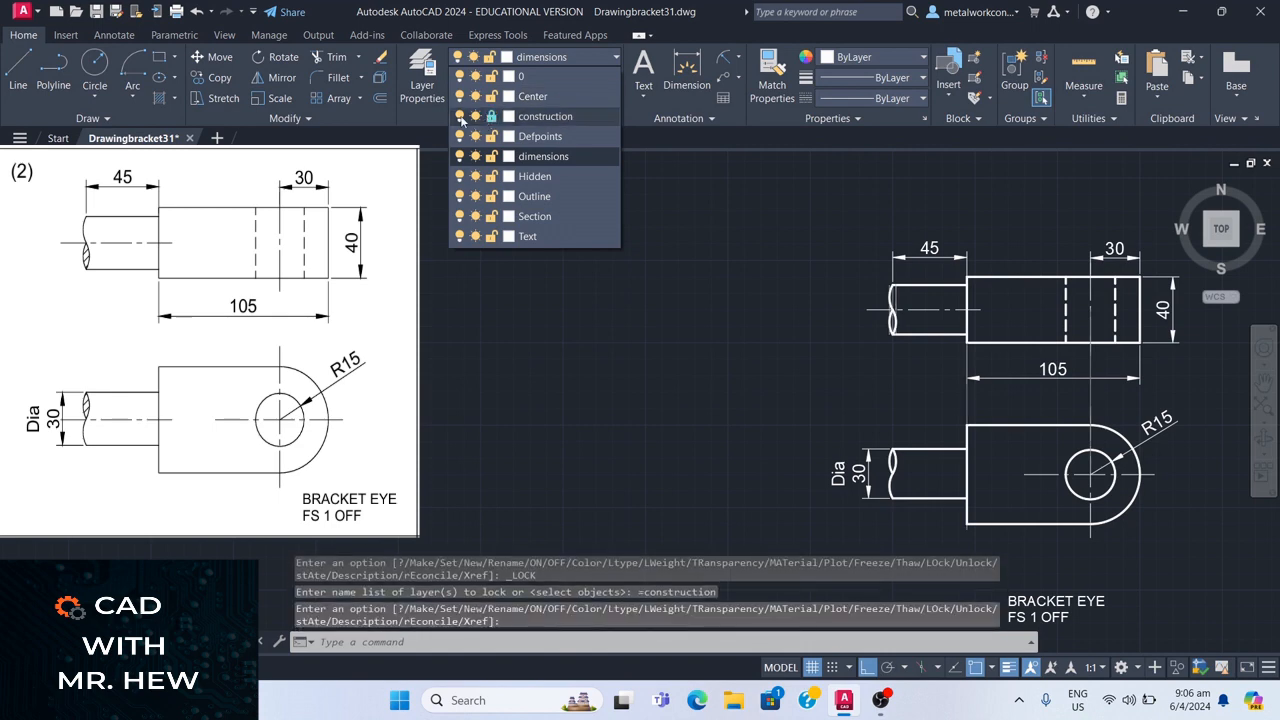
pyautogui.click(634, 266)
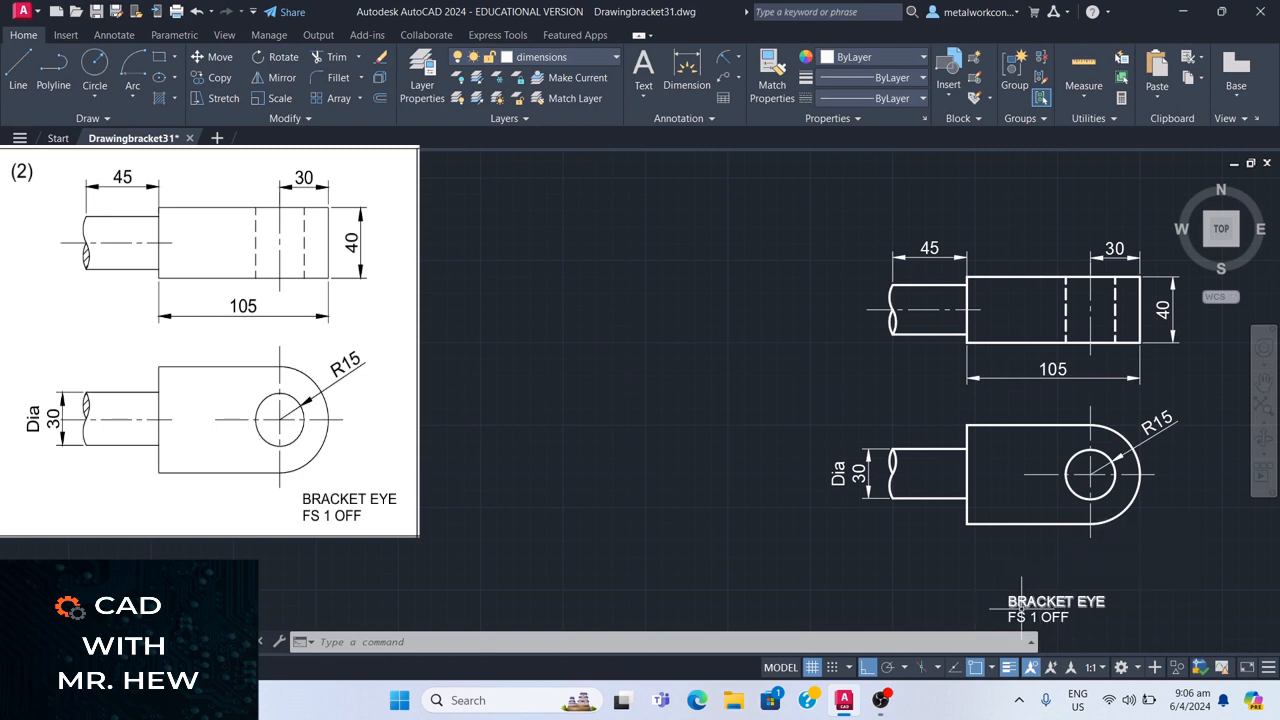
# - Move both title lines, BRACKET EYE and FS 1 OFF, straight up to sit closer beneath the lower view
pyautogui.click(214, 57)
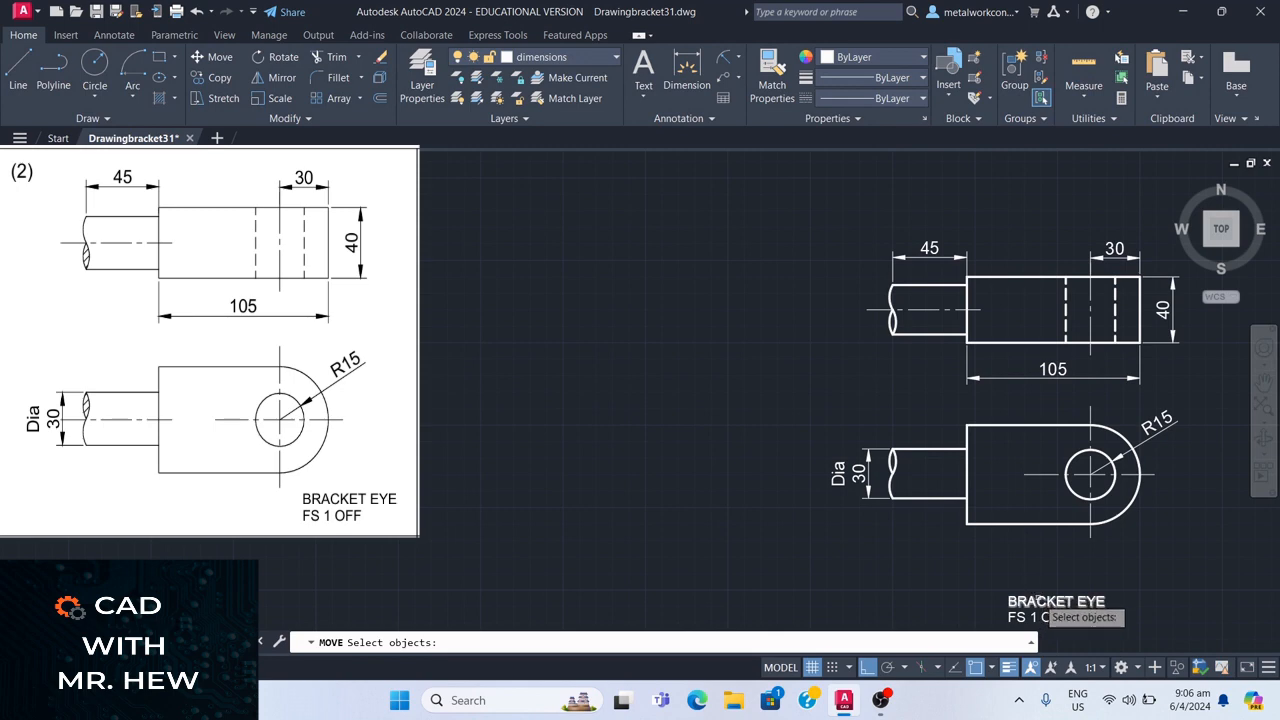
pyautogui.click(1030, 599)
pyautogui.click(1040, 617)
pyautogui.press('Return')
pyautogui.click(1035, 594)
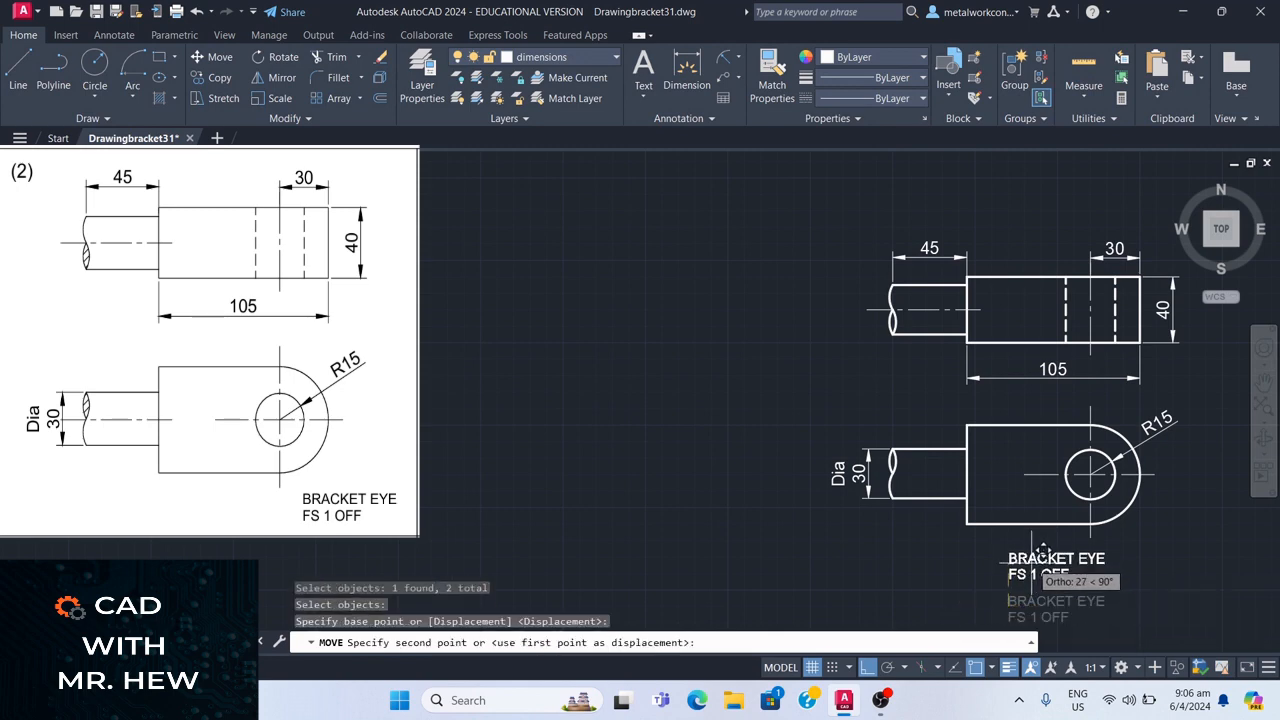
pyautogui.click(1040, 560)
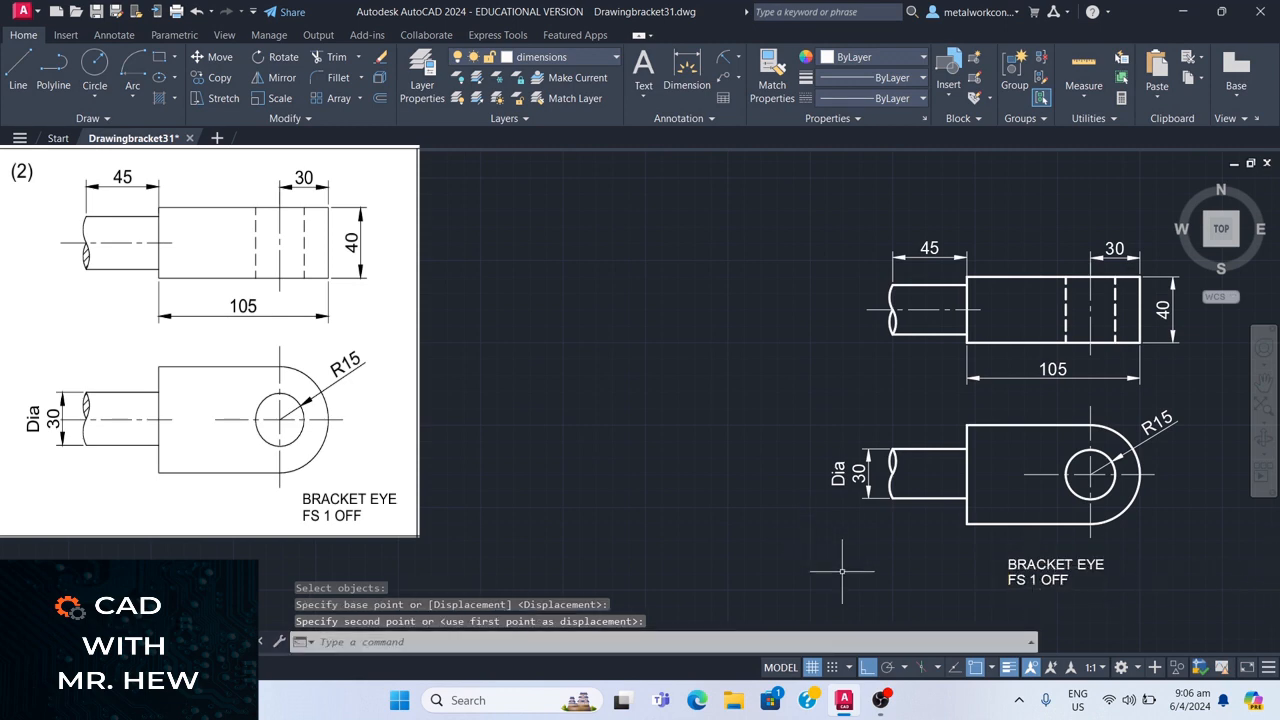
pyautogui.press('Escape')
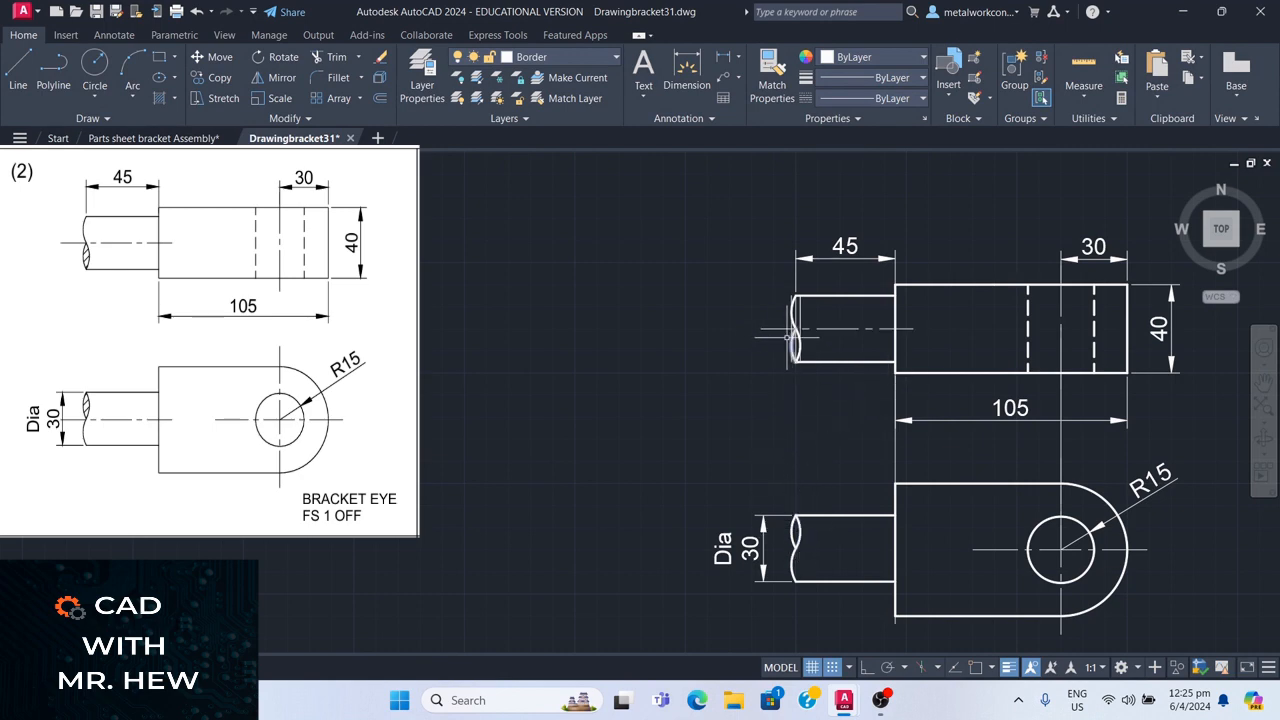
# - Lock the construction layer and turn it off, and make Section the current layer
pyautogui.click(597, 54)
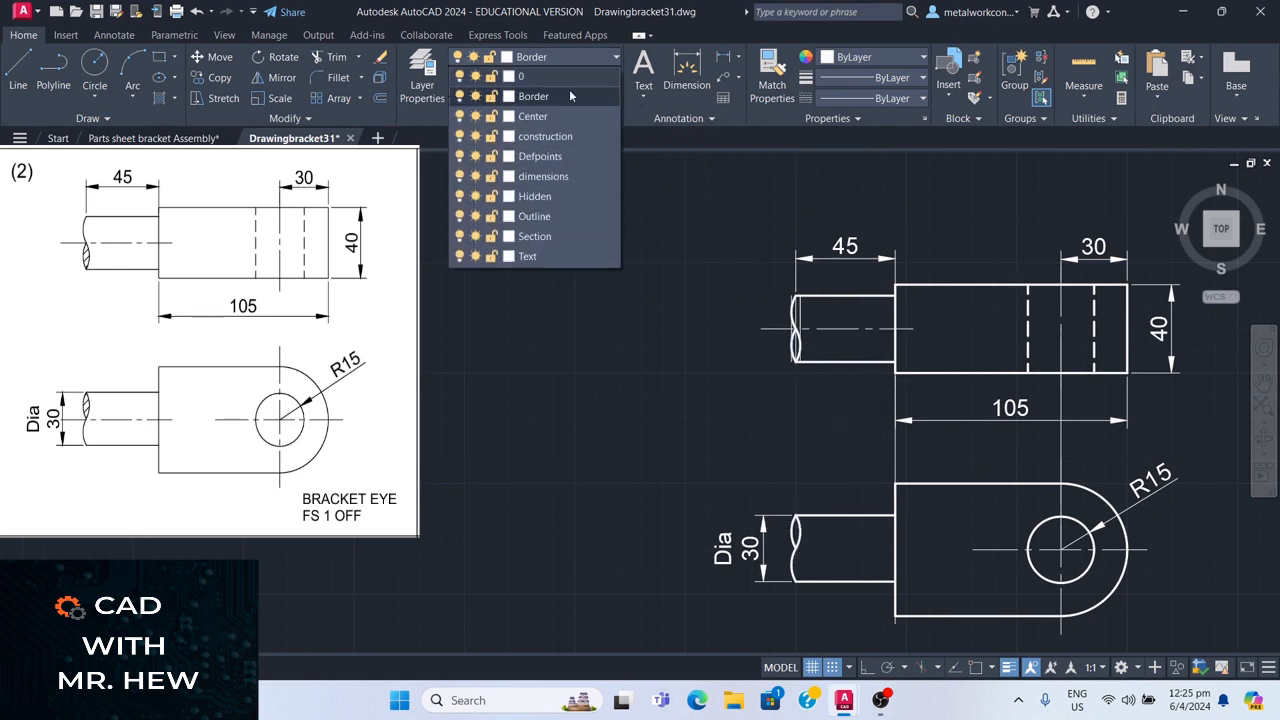
pyautogui.click(460, 136)
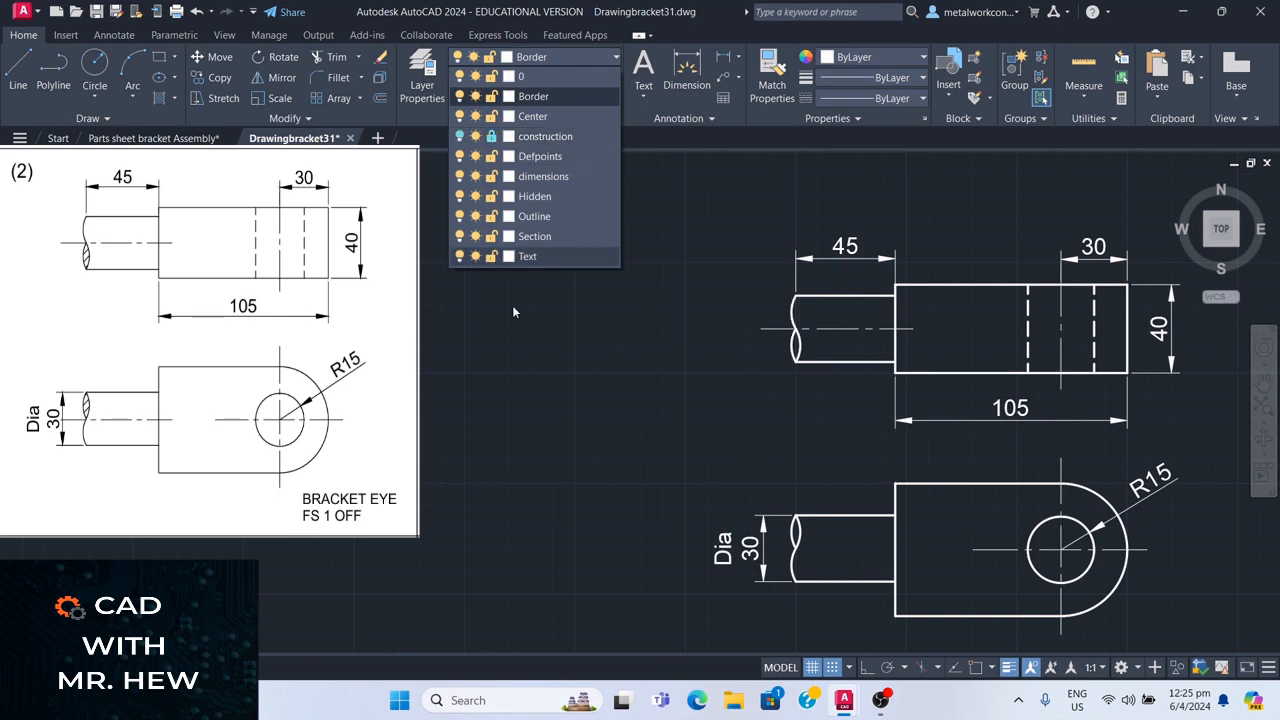
pyautogui.click(565, 57)
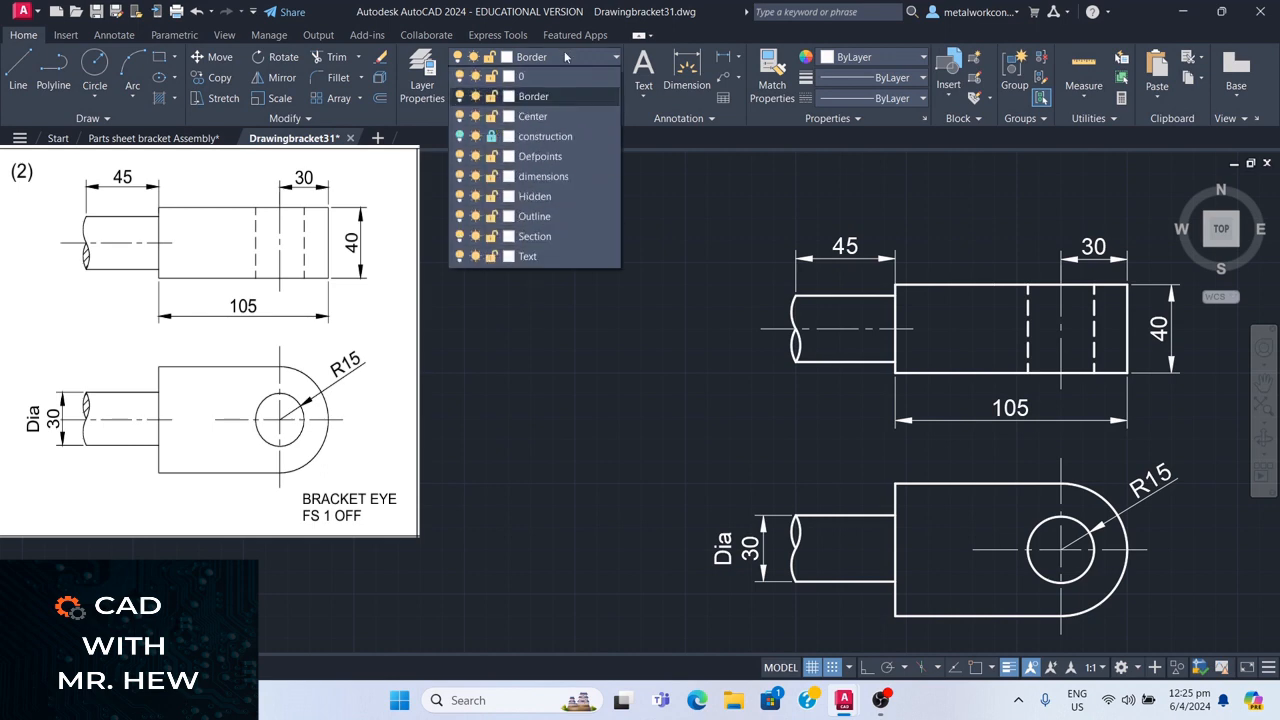
pyautogui.click(545, 236)
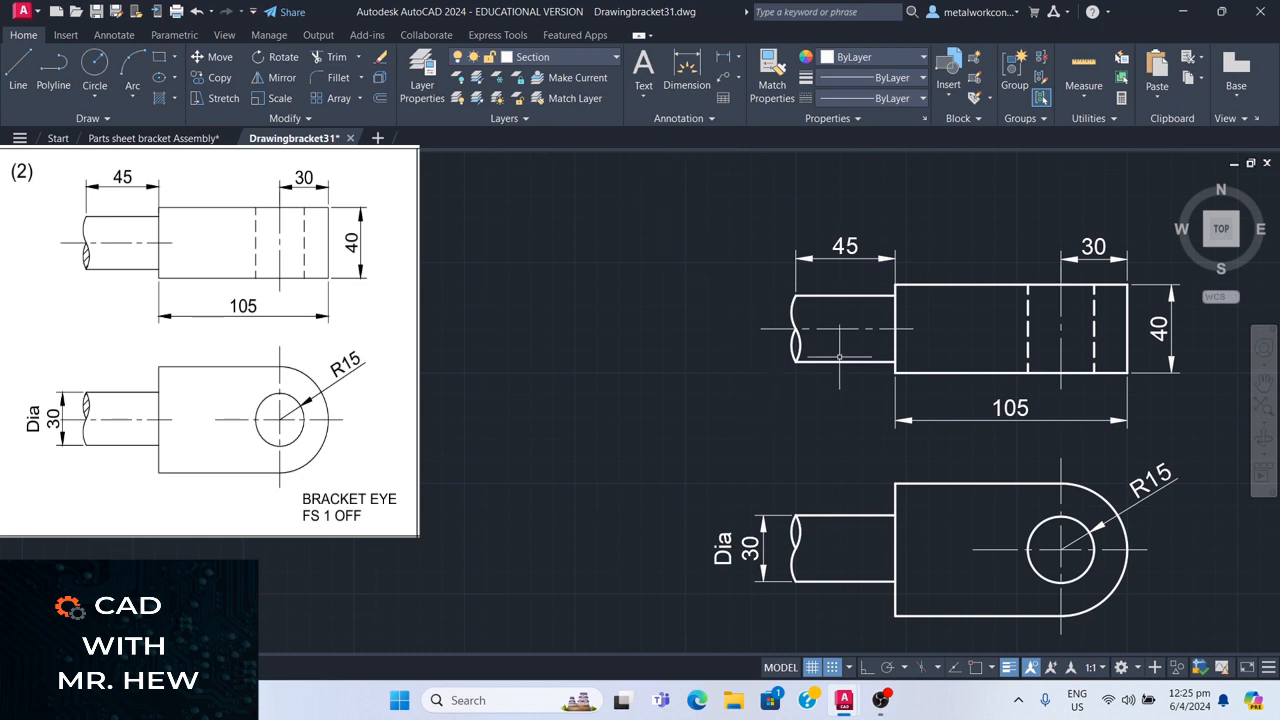
# - Hatch the closed break-line loops at the shaft ends of both views with the ANSI31 pattern, and save the drawing
pyautogui.click(159, 99)
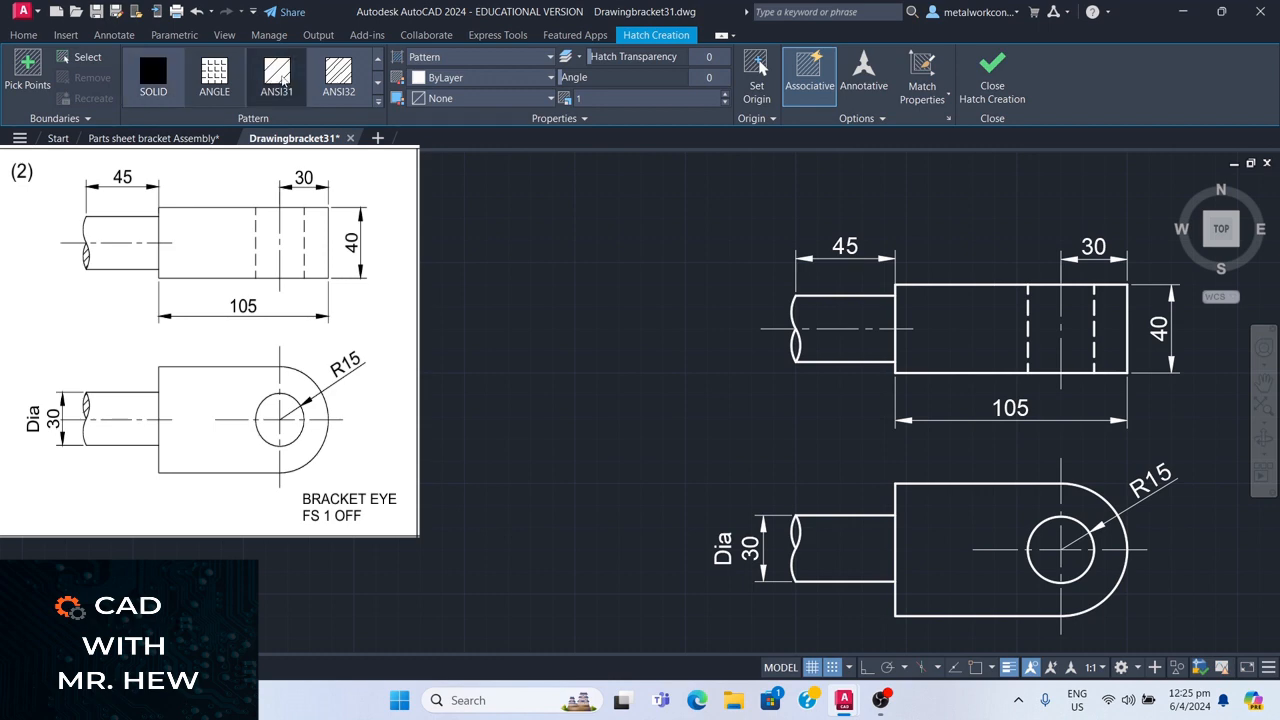
pyautogui.click(284, 78)
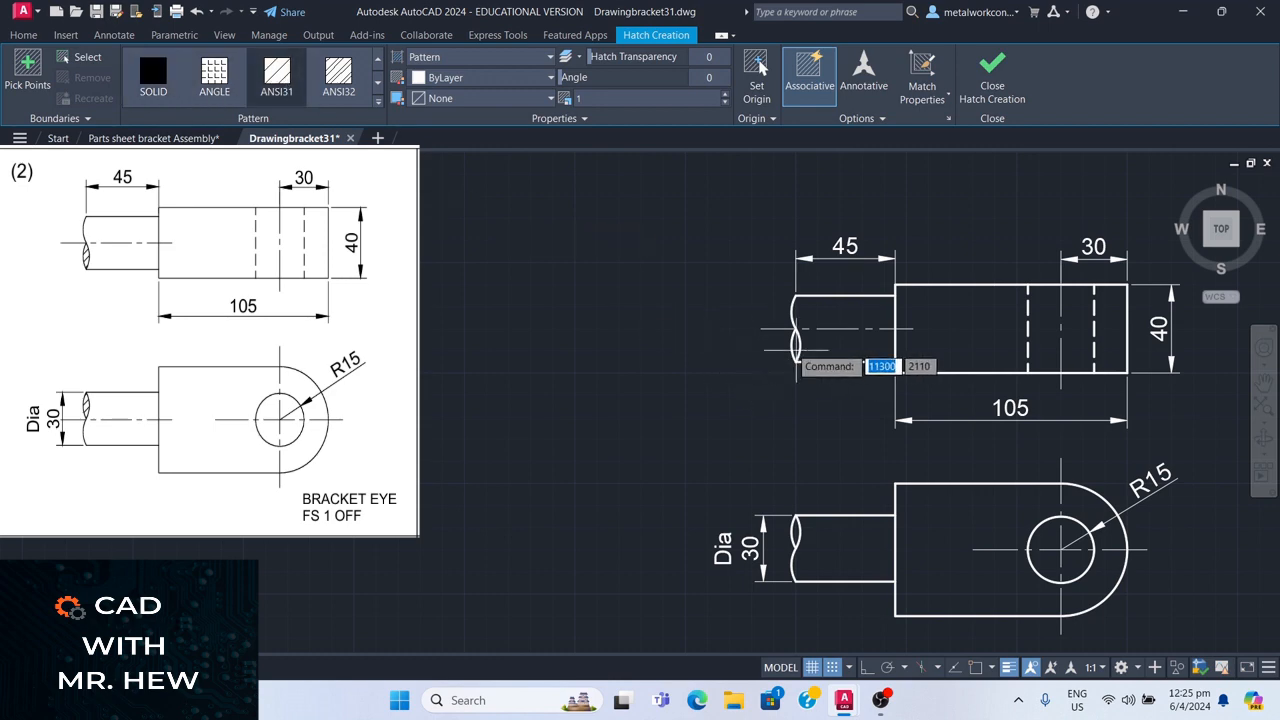
pyautogui.click(796, 342)
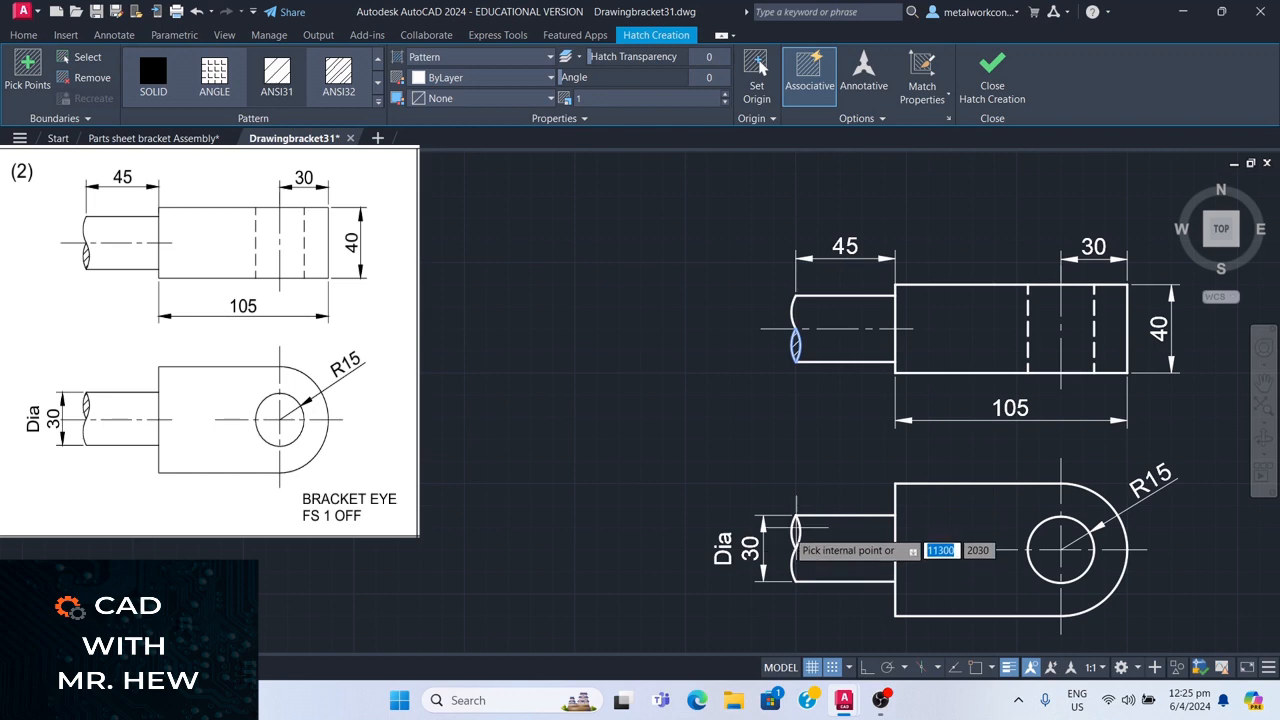
pyautogui.click(797, 530)
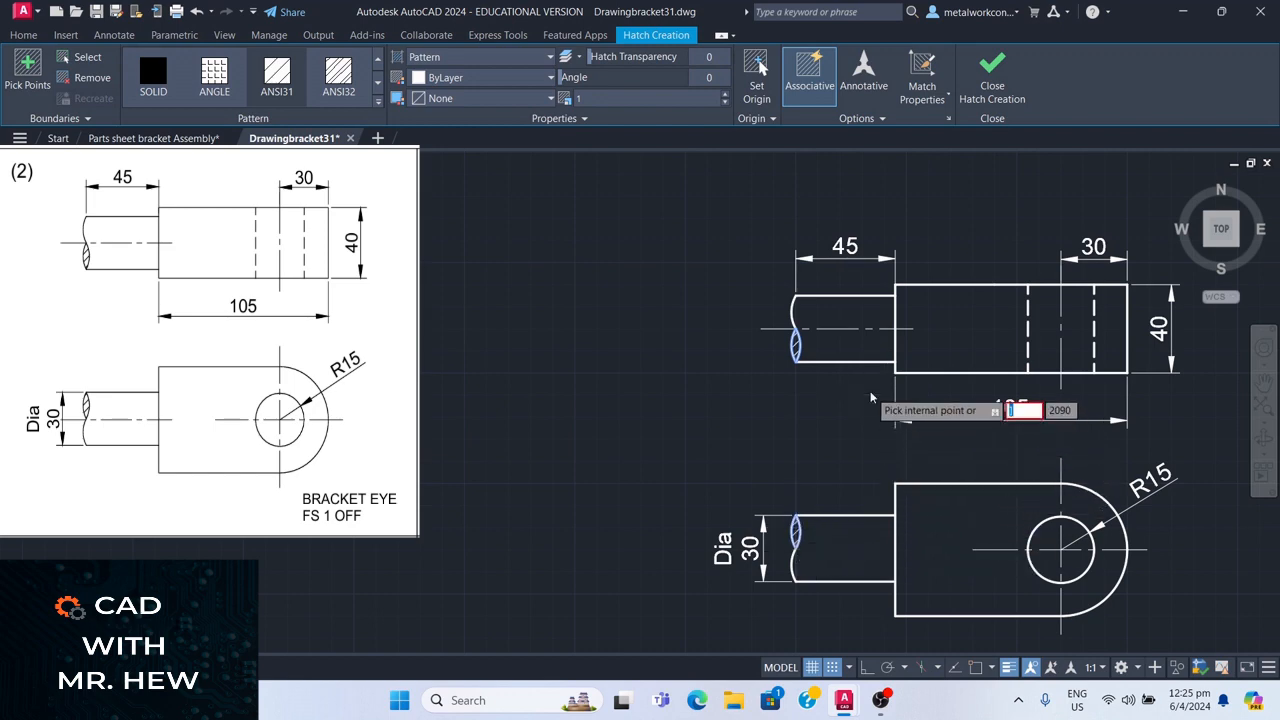
pyautogui.press('Return')
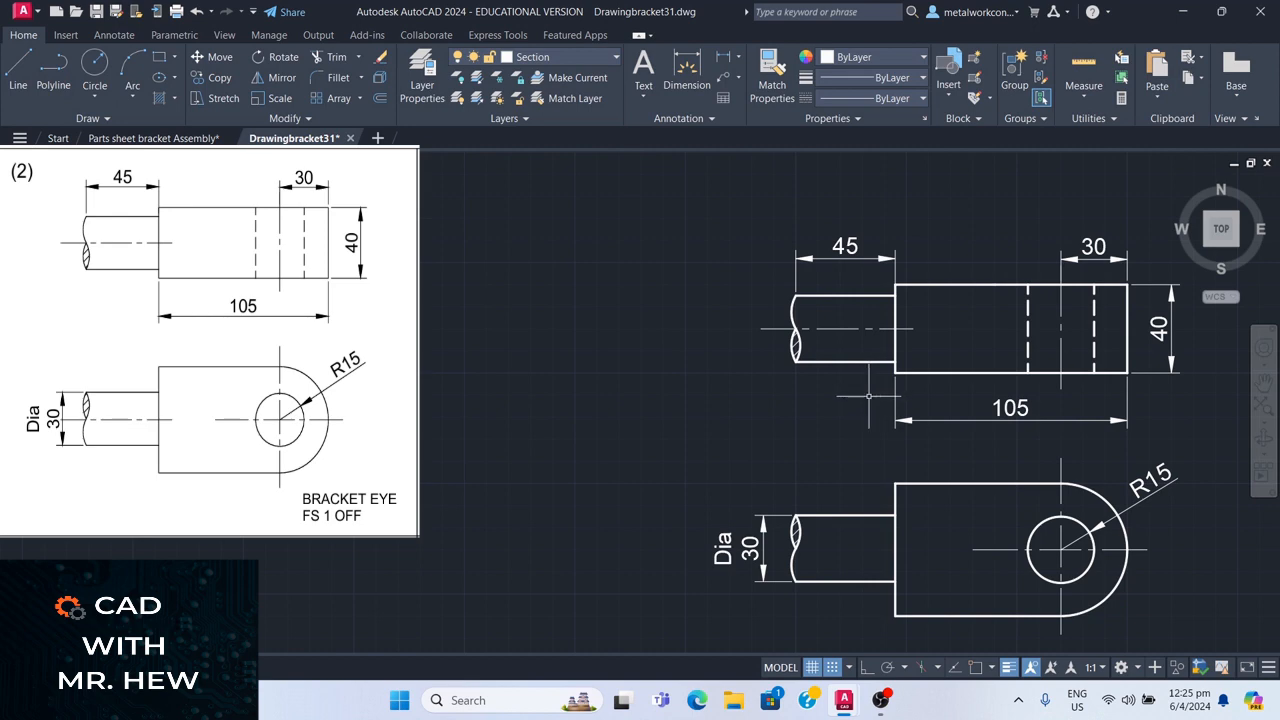
pyautogui.click(97, 11)
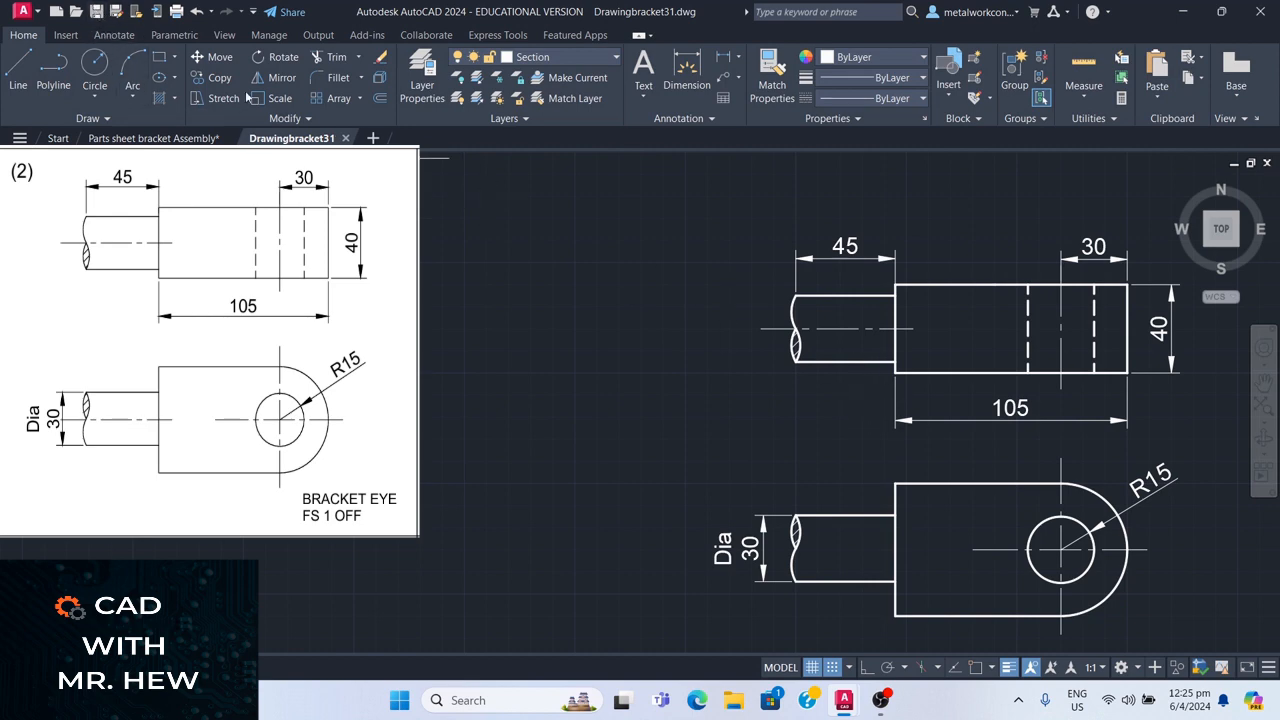